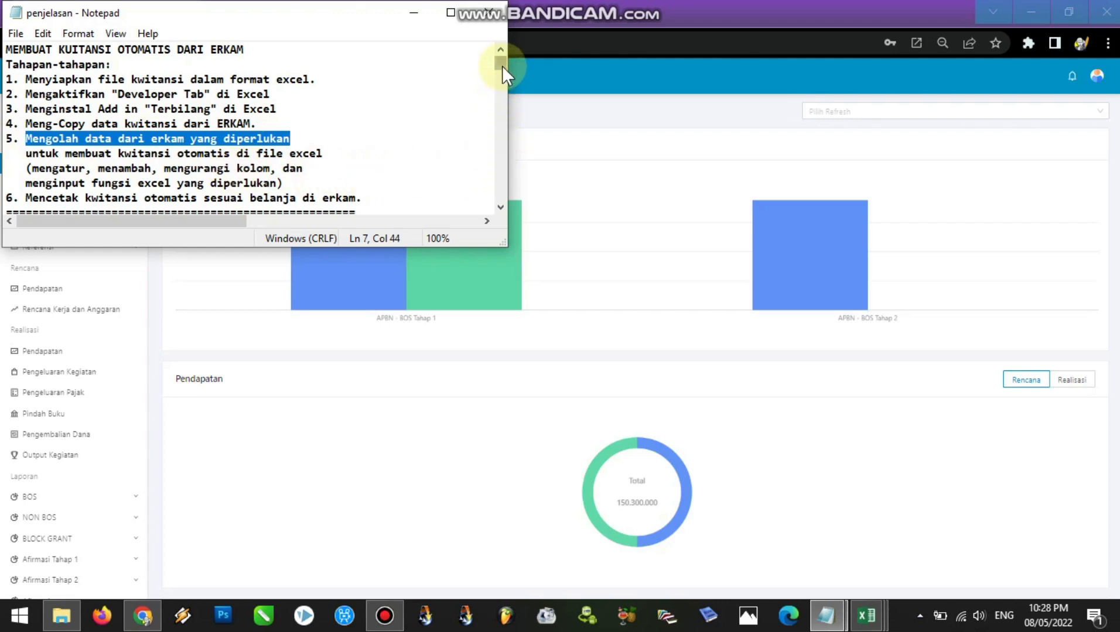
Read the penjelasan notes from overview item 6 through LANGKAH 1 on preparing the receipt file
drag(501, 65, 501, 66)
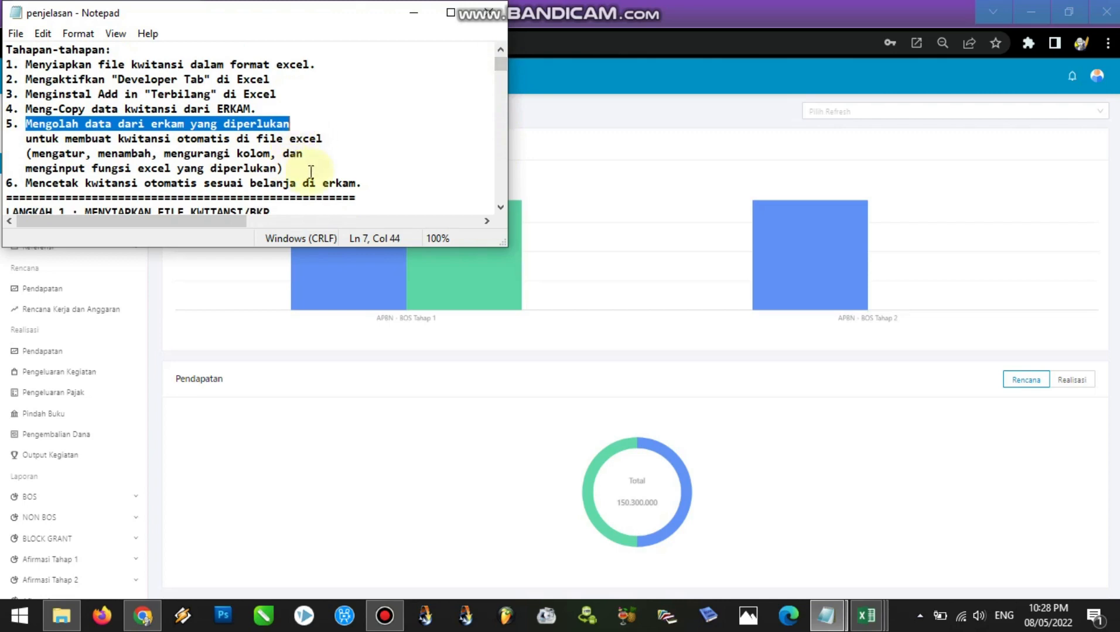
click(8, 184)
drag(8, 183, 368, 186)
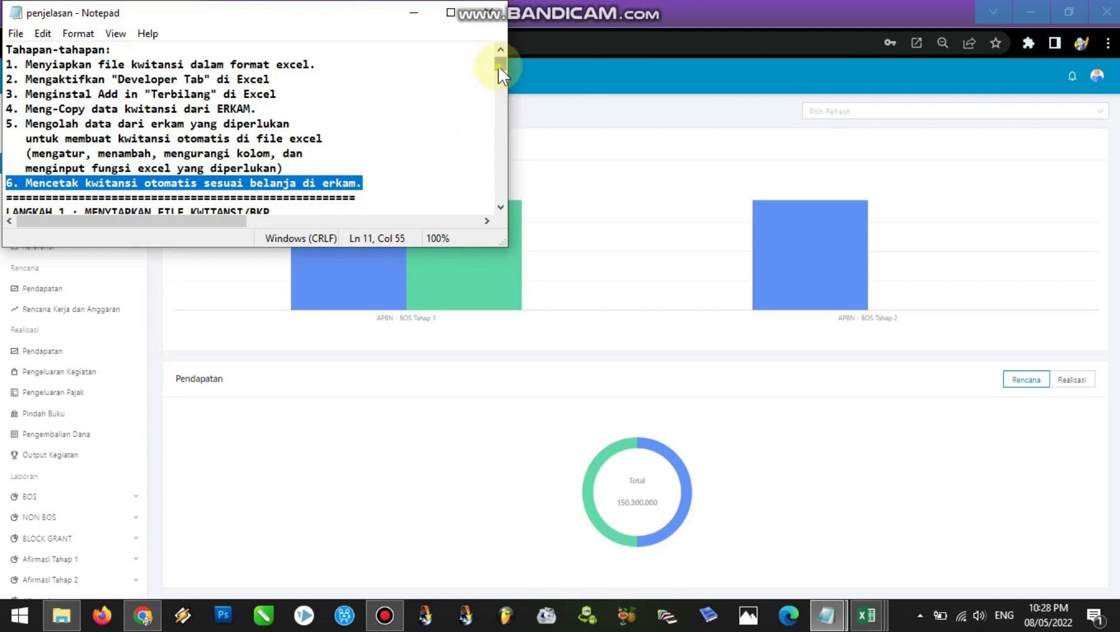
drag(497, 66, 498, 69)
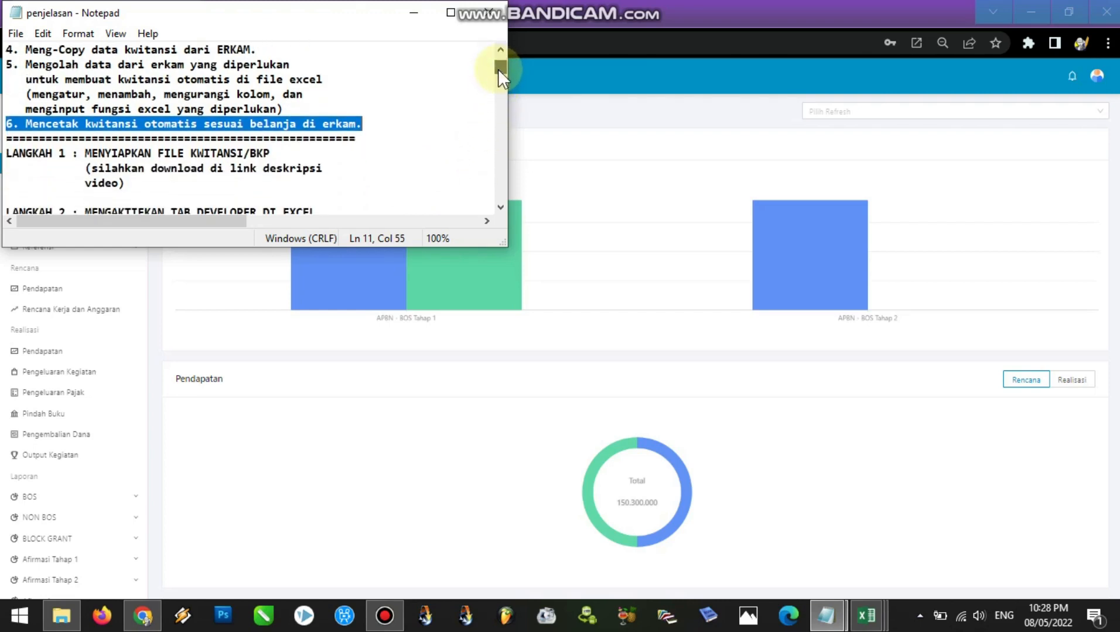
click(279, 154)
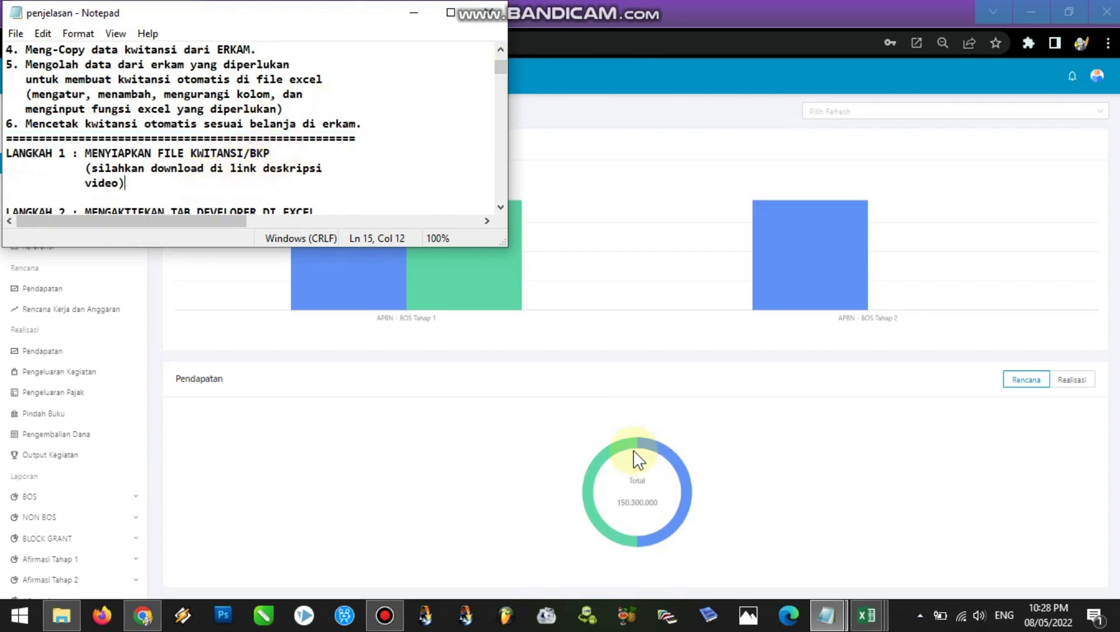
Switch to the CONTOH BKP-KWITANSI workbook in Excel and inspect the receipt number formula in cell G2
click(865, 614)
click(718, 540)
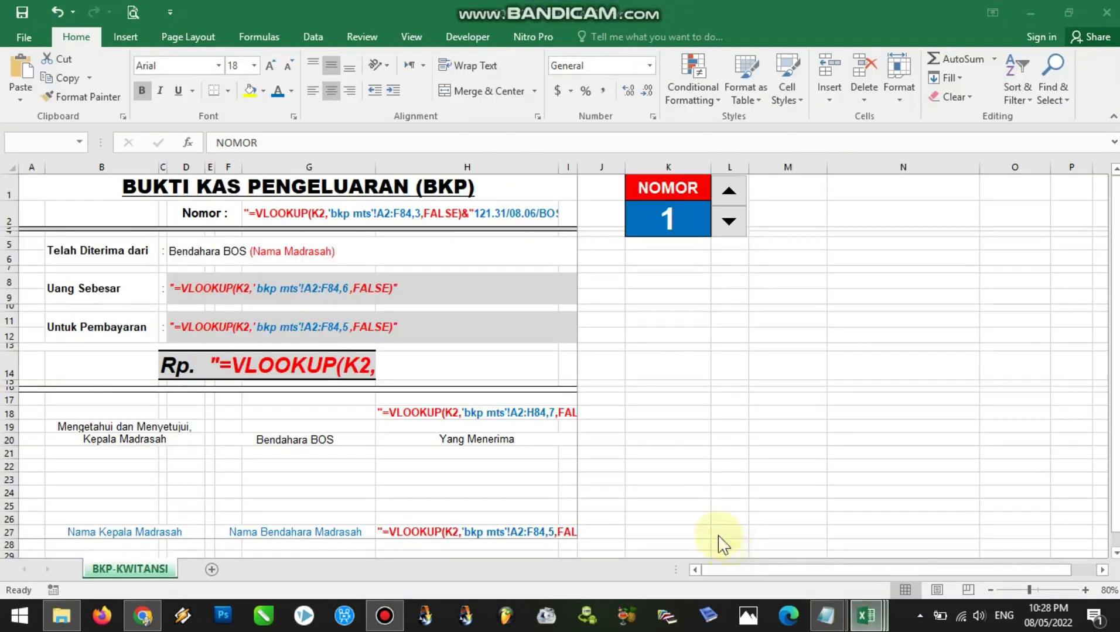
click(643, 293)
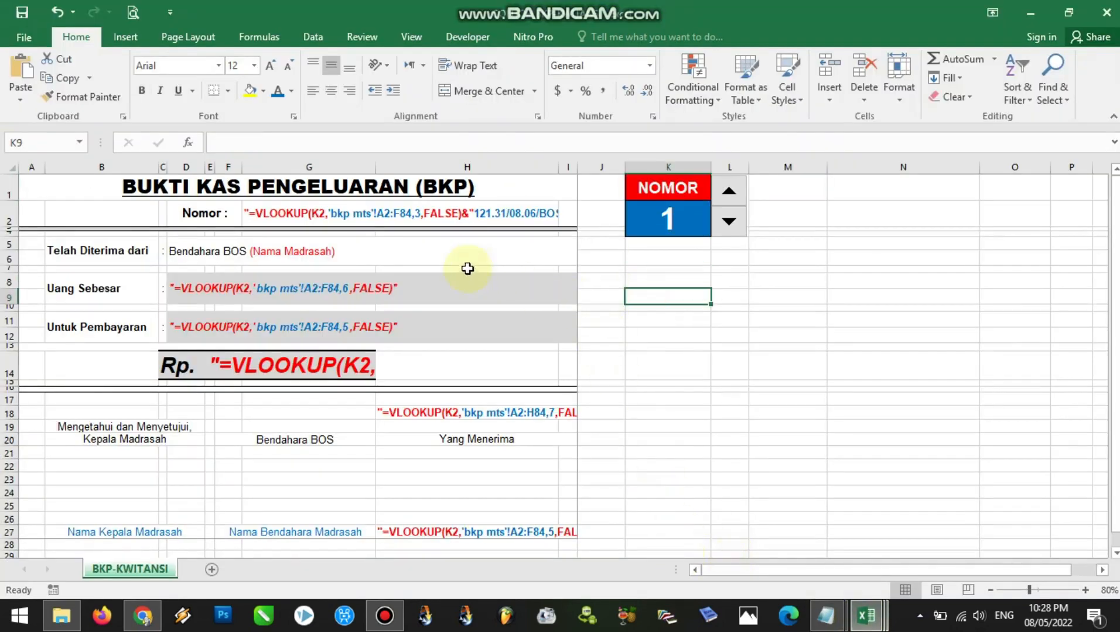
click(367, 217)
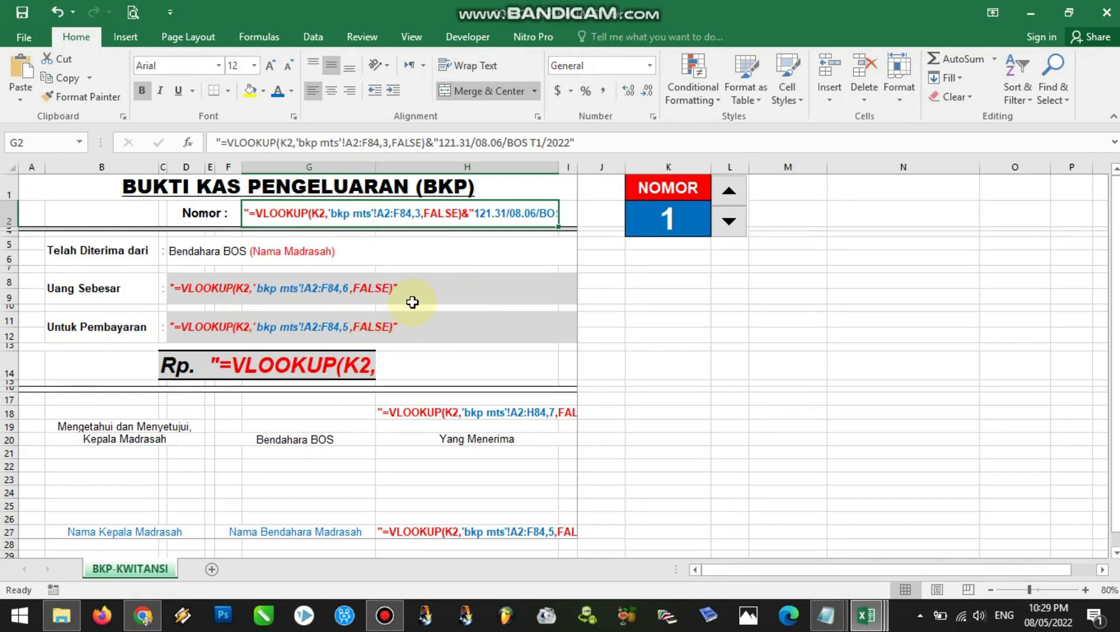
Test the NOMOR spinner up and back down to 1, and inspect the place and date formula in H18
click(728, 191)
click(727, 228)
click(728, 225)
click(729, 195)
click(729, 195)
click(729, 221)
click(728, 221)
click(729, 221)
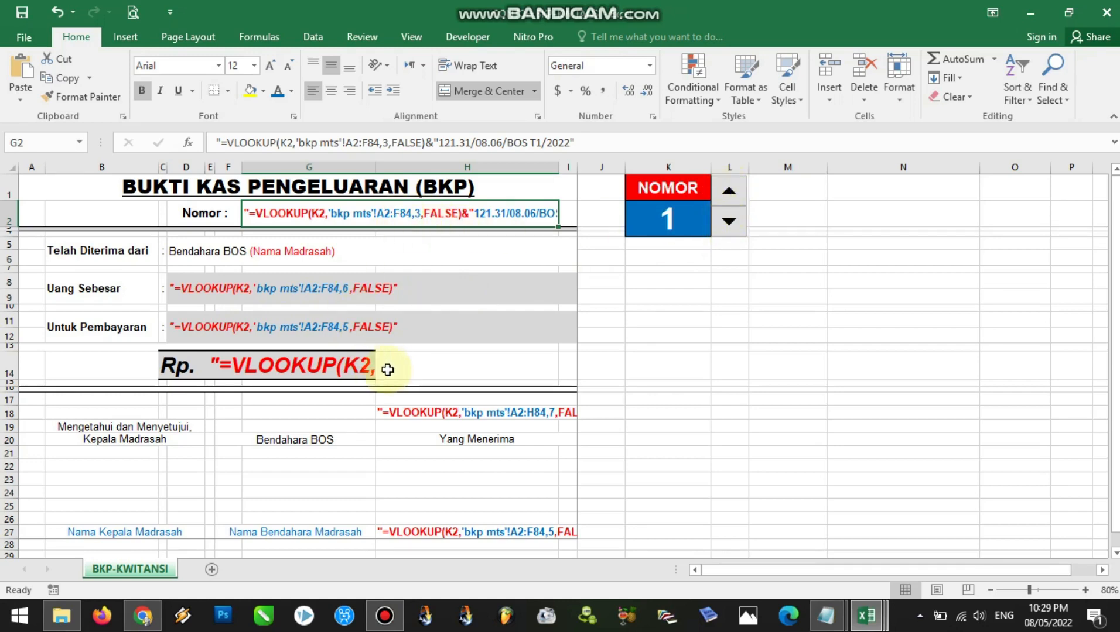
click(472, 413)
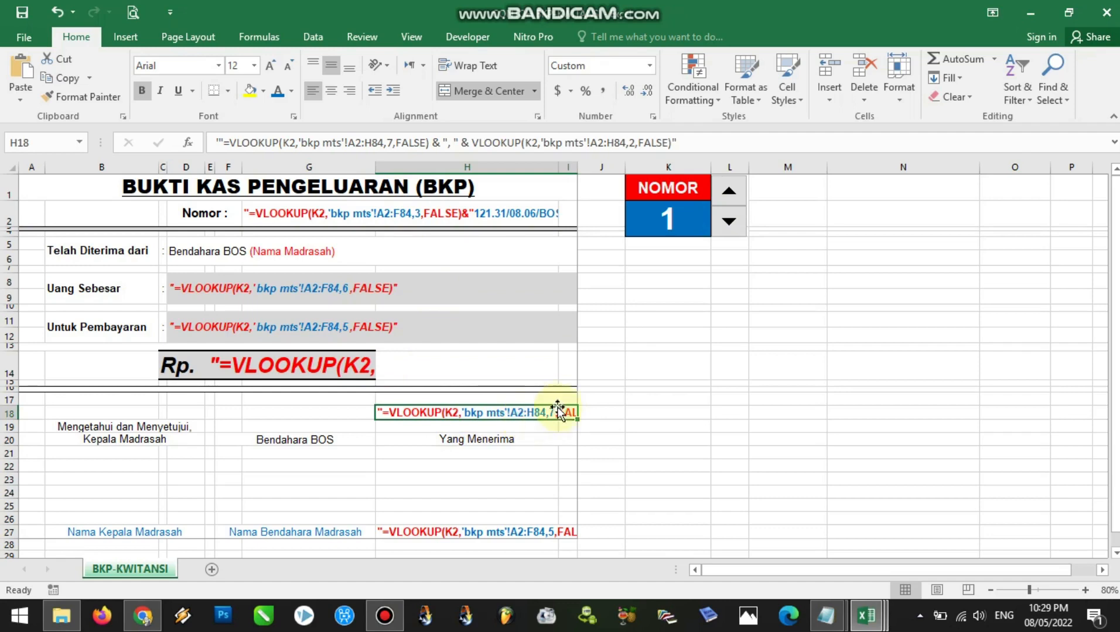
Switch to the penjelasan notes in Notepad and read LANGKAH 2 on activating the Developer tab
click(831, 614)
click(796, 569)
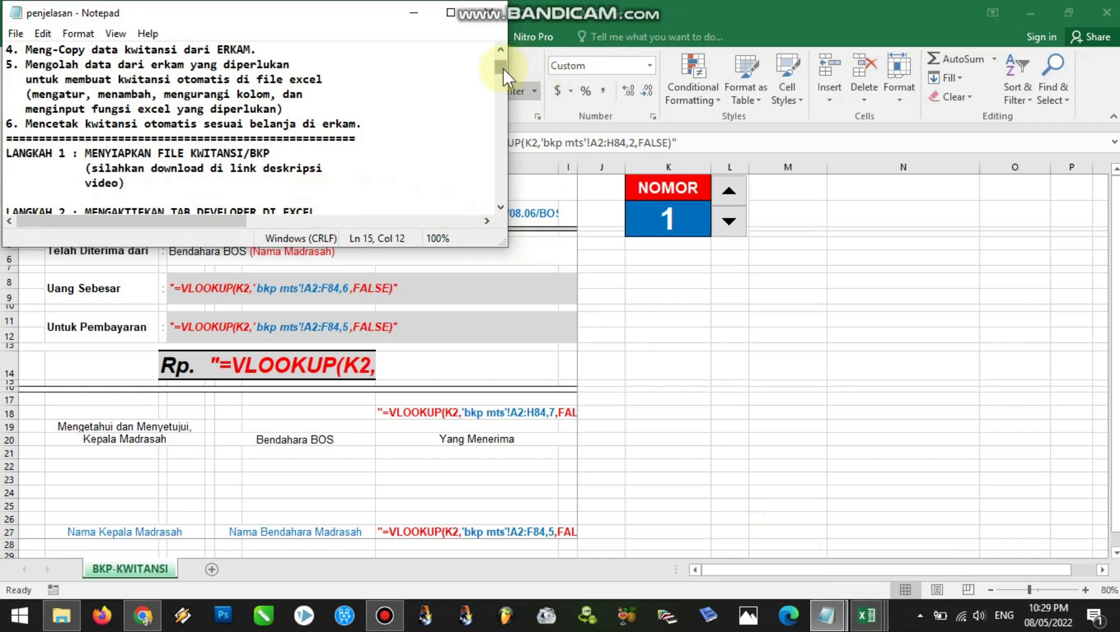
drag(502, 69, 501, 72)
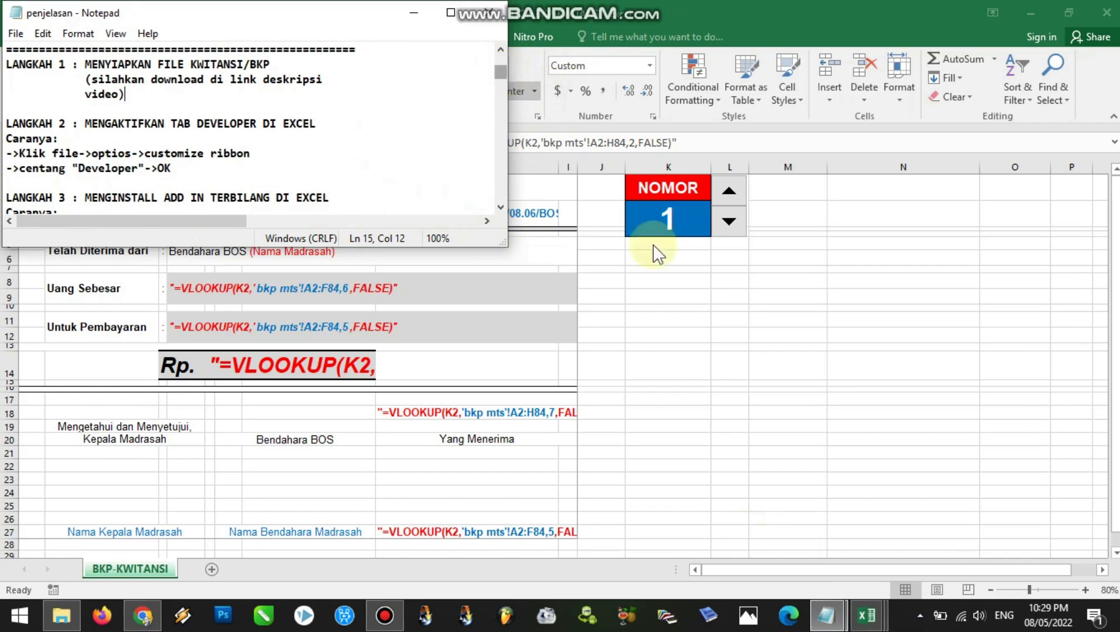
Return to Excel and check the Developer entry in the ribbon customization options, leaving without changes
click(721, 306)
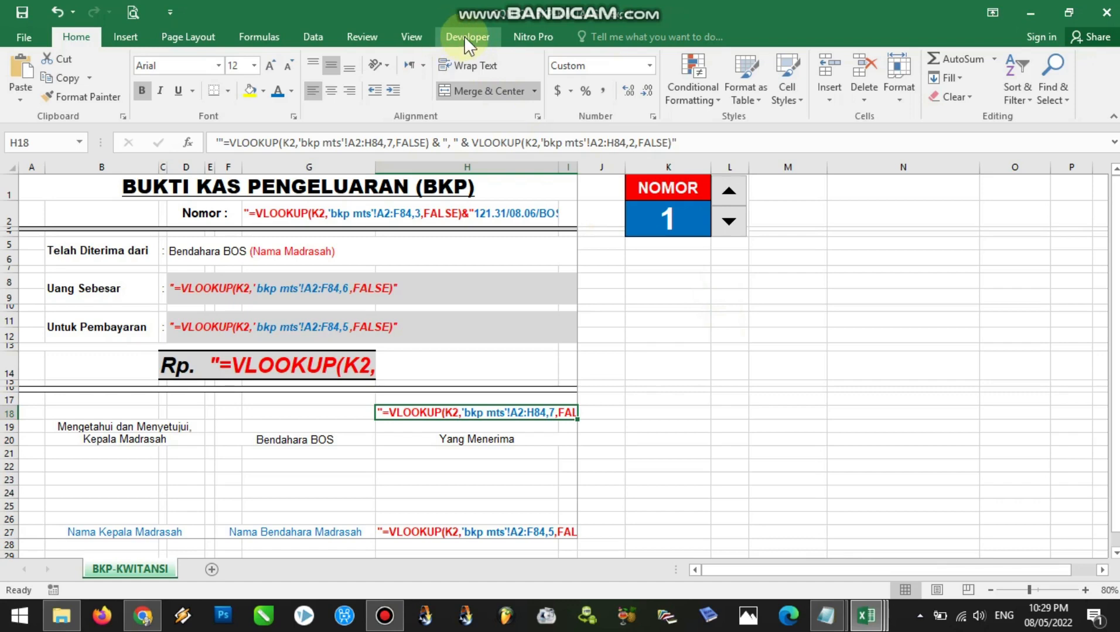
click(23, 37)
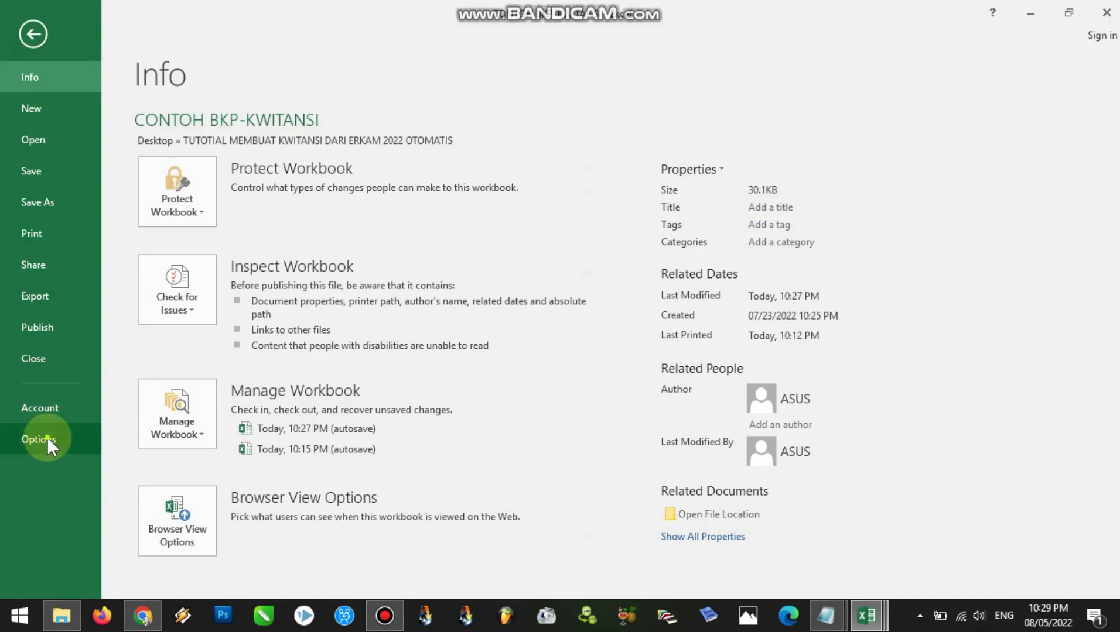
click(48, 439)
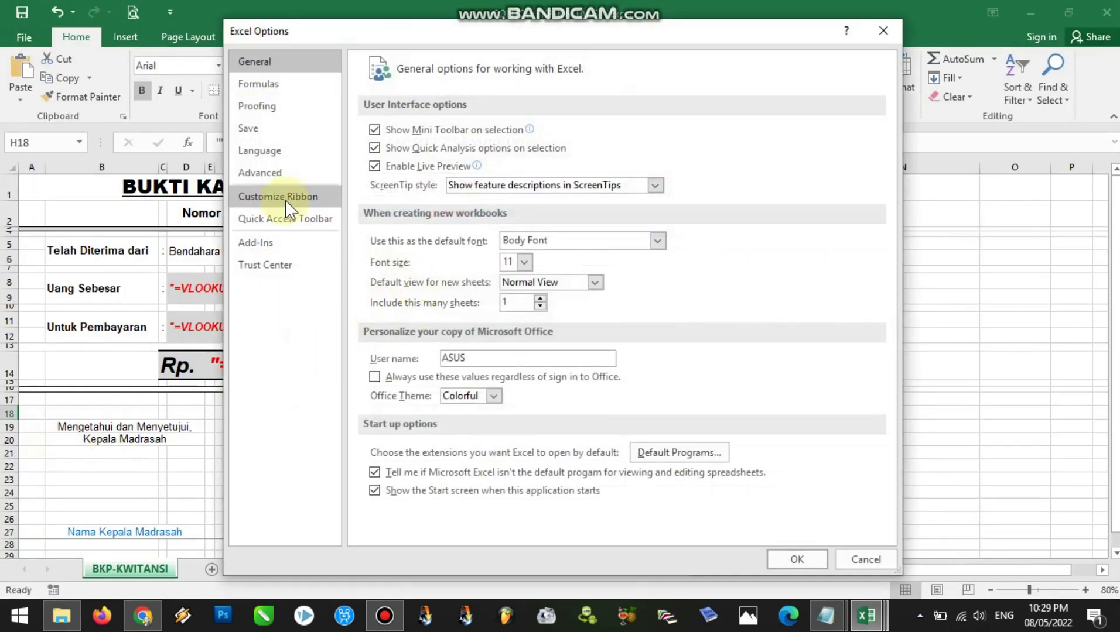
click(290, 195)
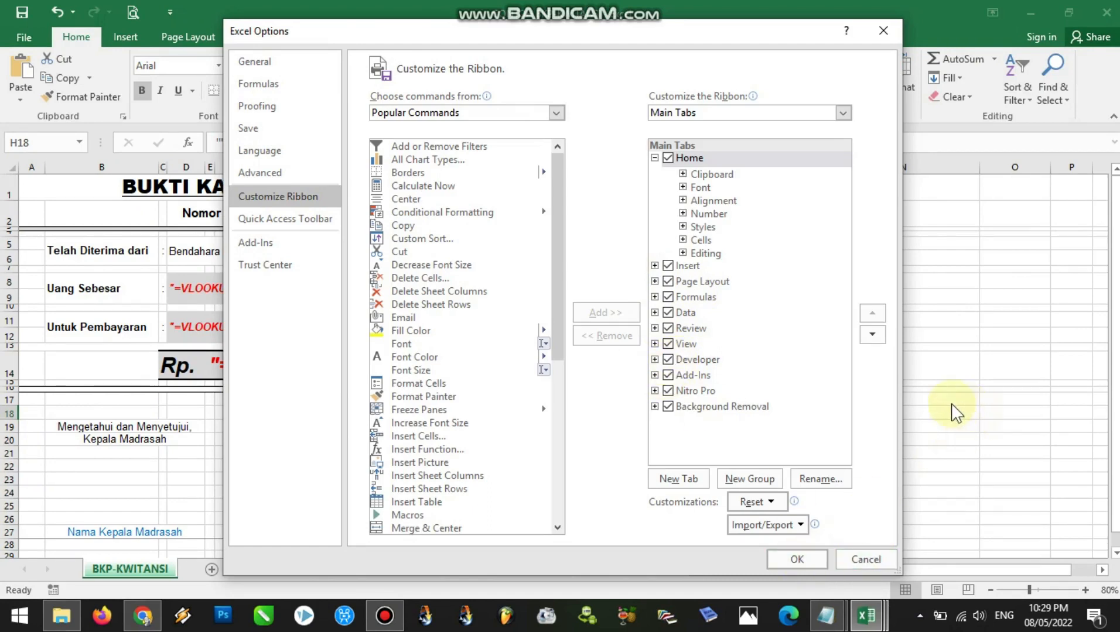
click(863, 558)
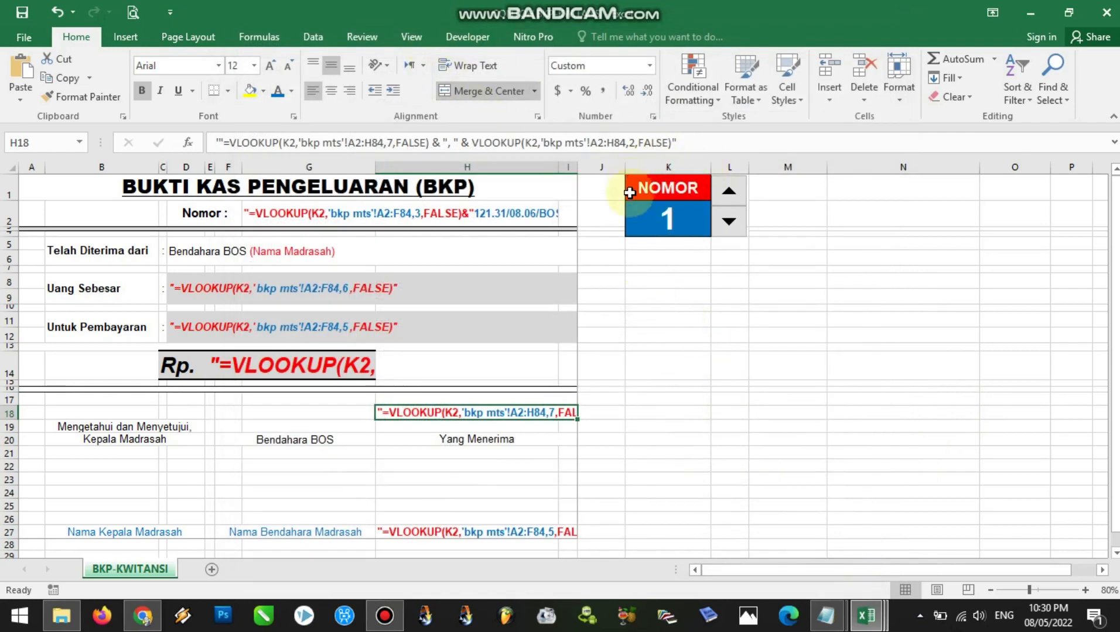
Increase the NOMOR value with the spinner beside it, return it to 1, and select cell L6
click(728, 193)
click(729, 192)
click(729, 192)
click(730, 220)
click(730, 220)
click(729, 221)
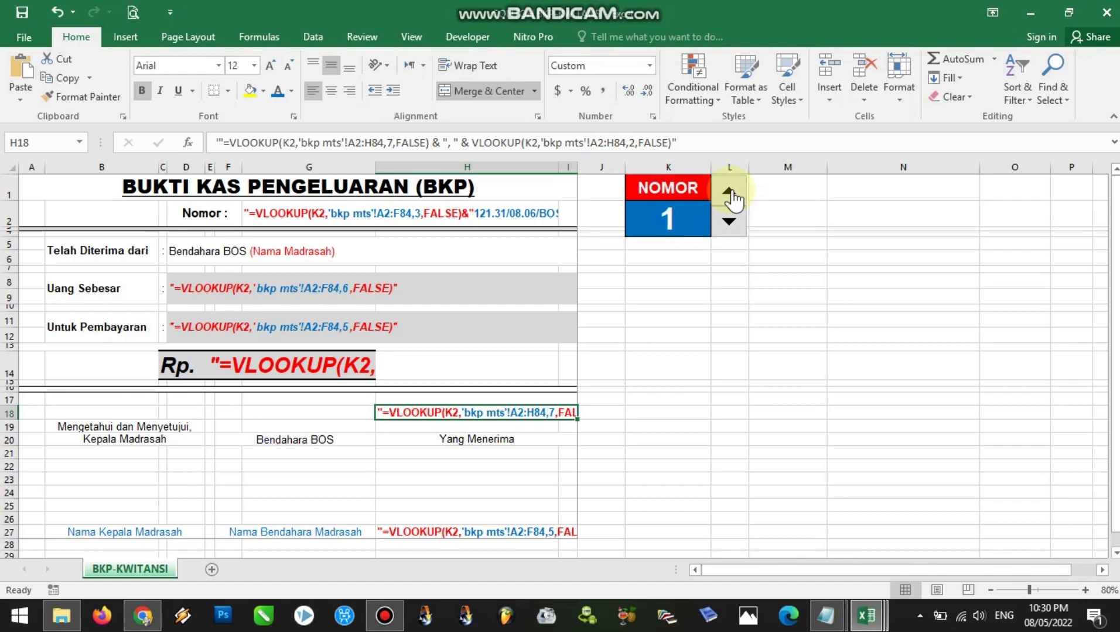
click(722, 256)
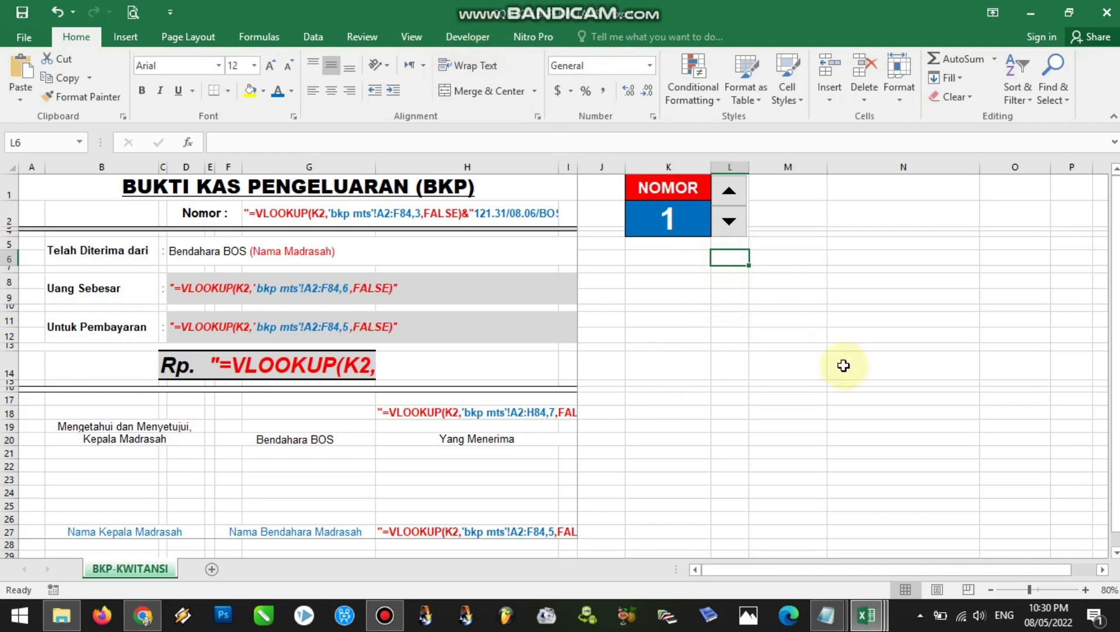
Switch to the penjelasan notes in Notepad and read LANGKAH 3 on installing the Terbilang add-in
mouse_move(826, 614)
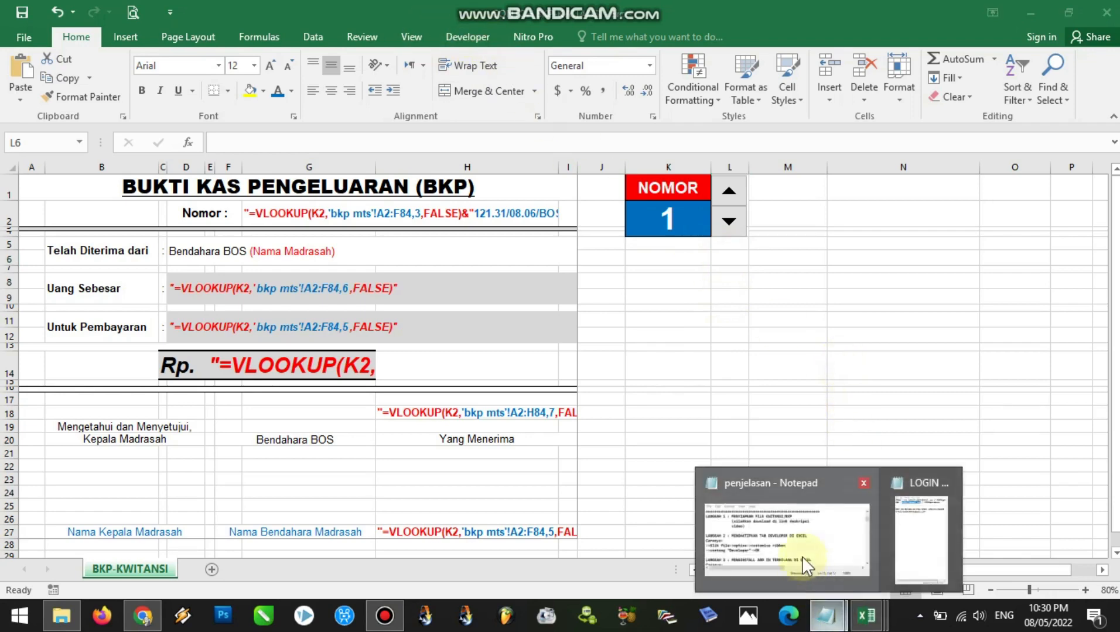
click(799, 561)
scroll(500, 77, down, 3)
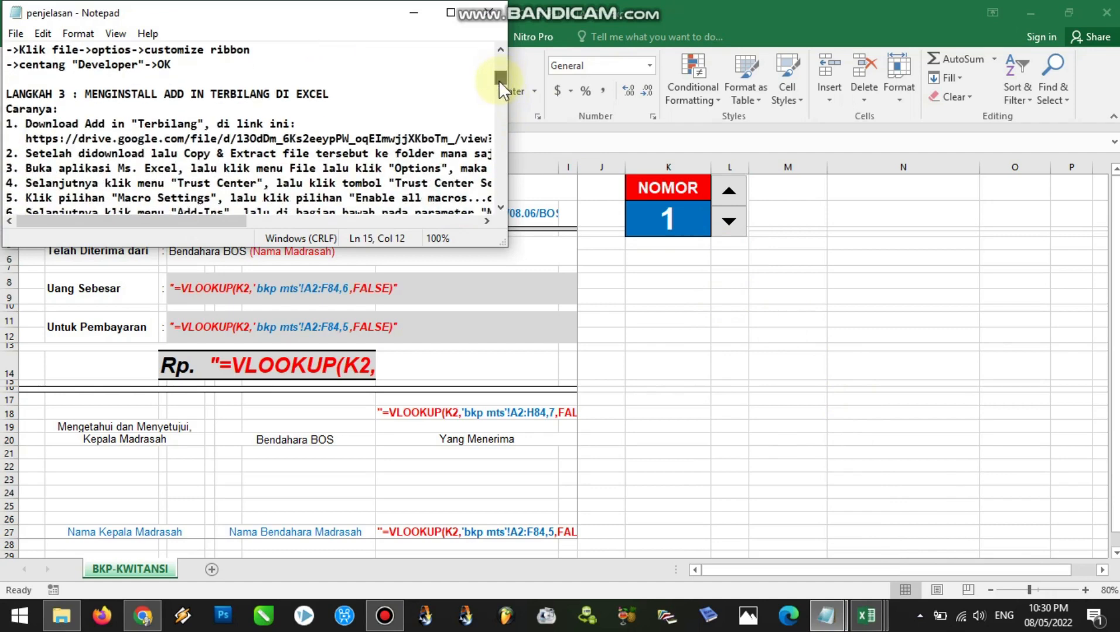
scroll(499, 82, down, 1)
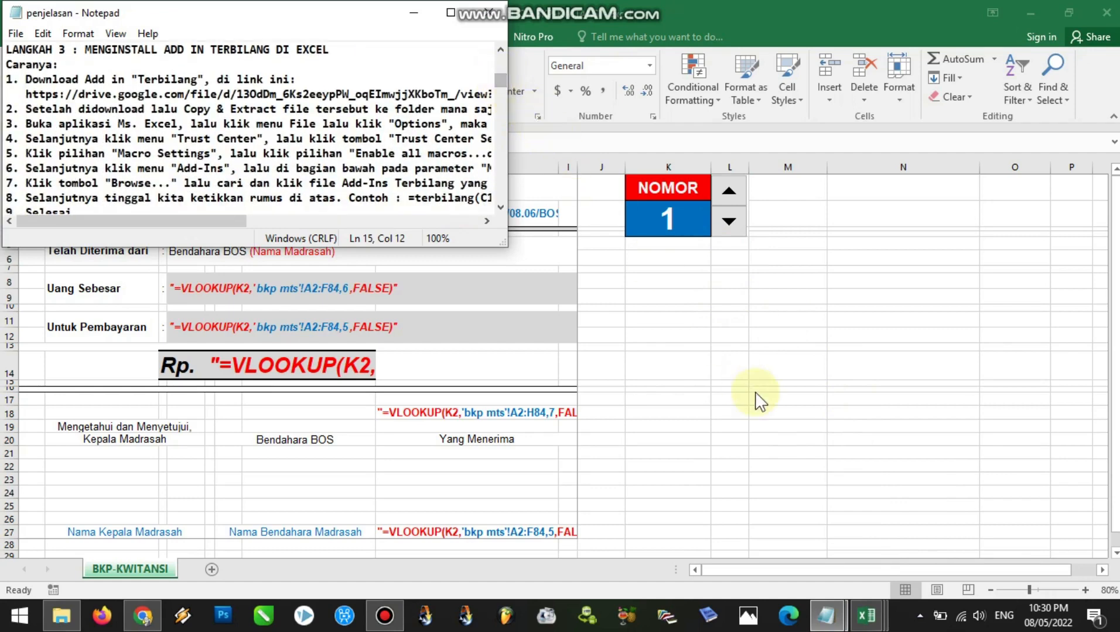
Switch to the CONTOH FILE MENTAH workbook in Excel and inspect the first row's Total in E7 and terbilang formula in F7
mouse_move(860, 616)
click(873, 547)
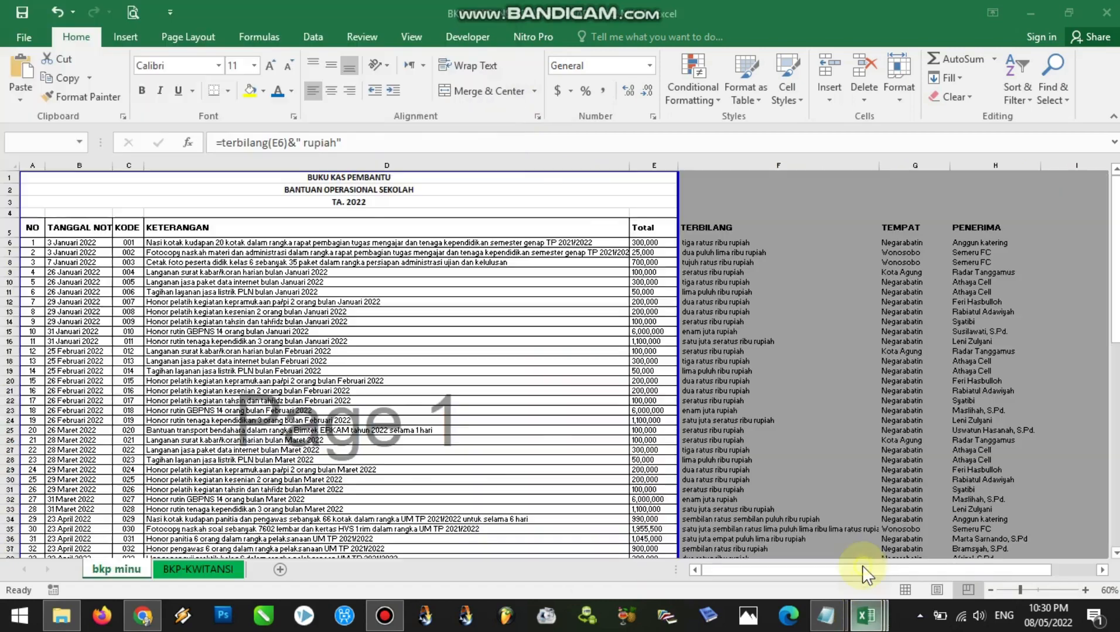
mouse_move(865, 616)
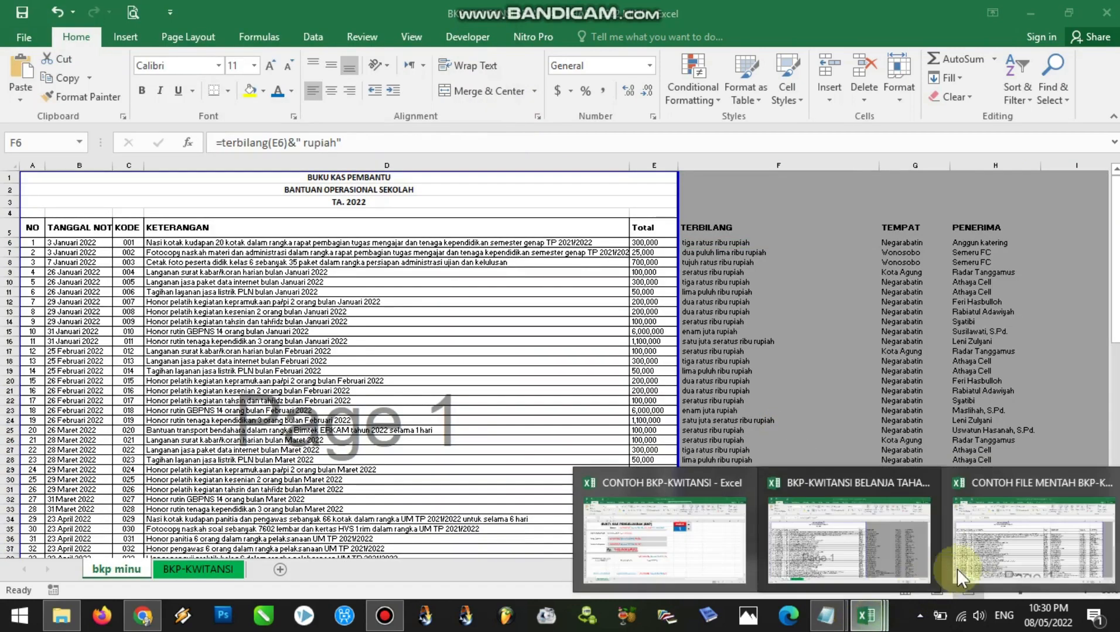
click(906, 504)
click(644, 268)
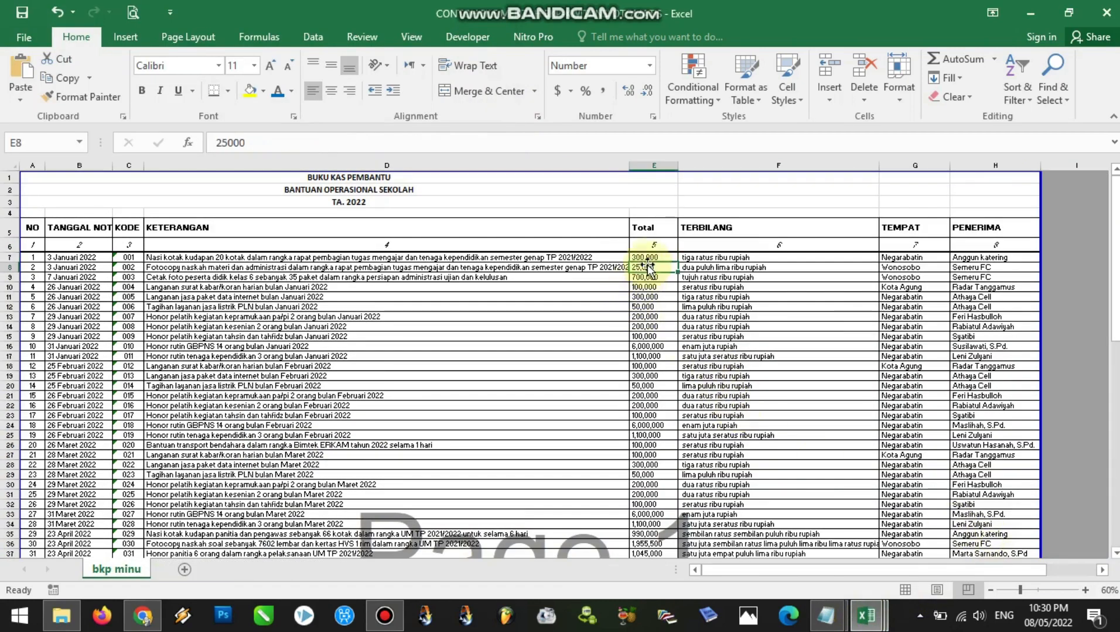
click(647, 258)
click(710, 259)
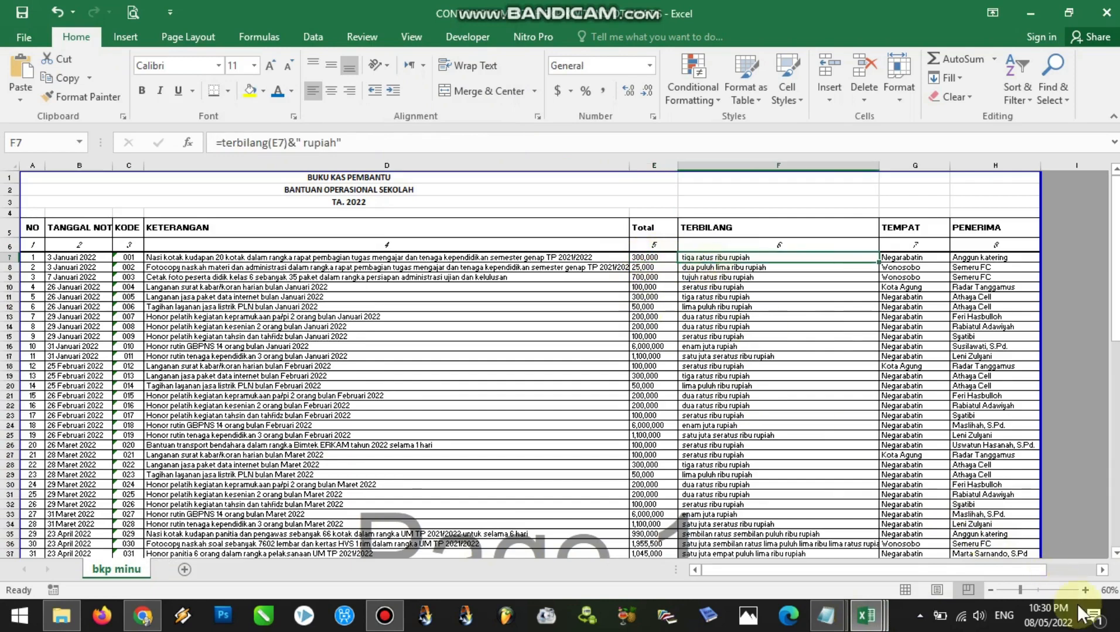
Set the first entry's Total in E7 to 123456 to test the number-to-words formula beside it
click(1036, 590)
scroll(1114, 170, up, 1)
click(800, 242)
click(898, 240)
click(805, 241)
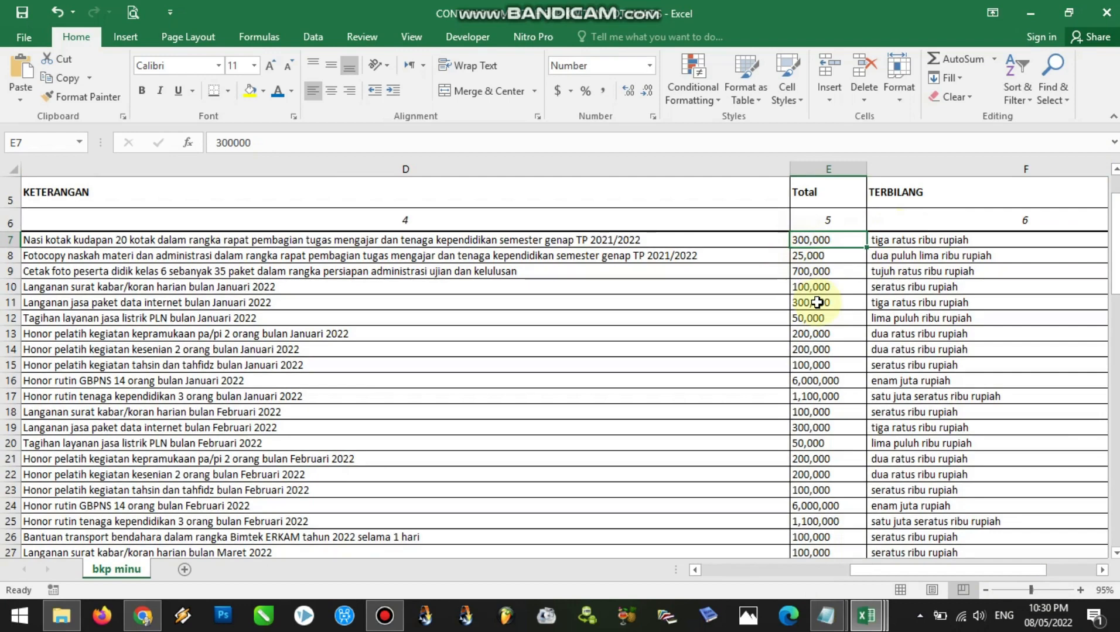
text(123,45)
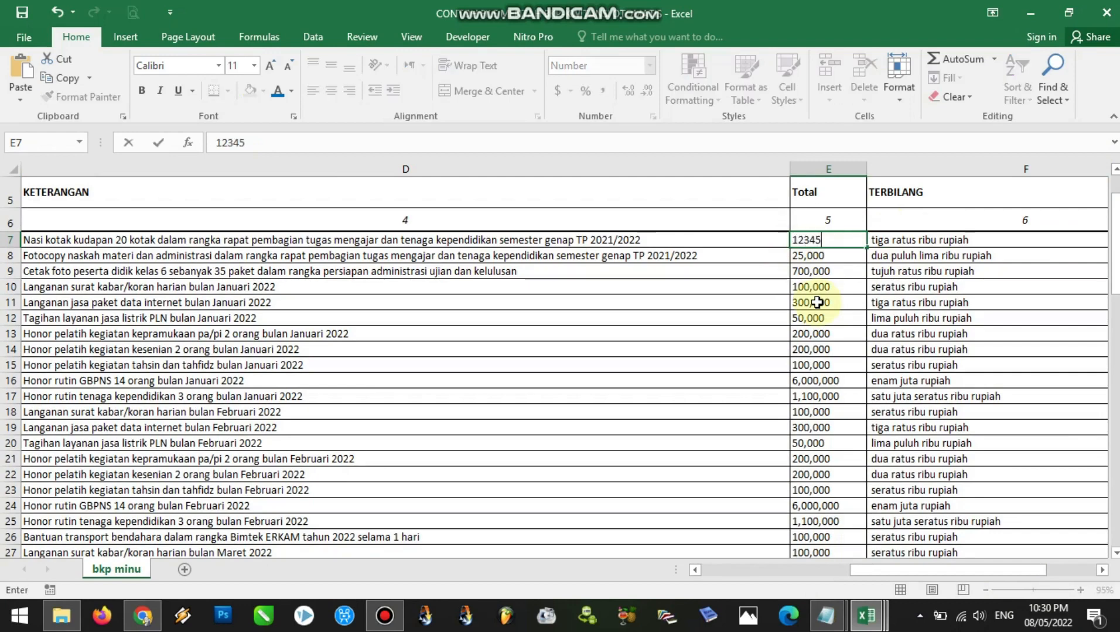
text(6)
key(Return)
click(925, 244)
Set the second entry's Total in E8 to 100000 and check the TERBILANG column for both changed rows
click(847, 251)
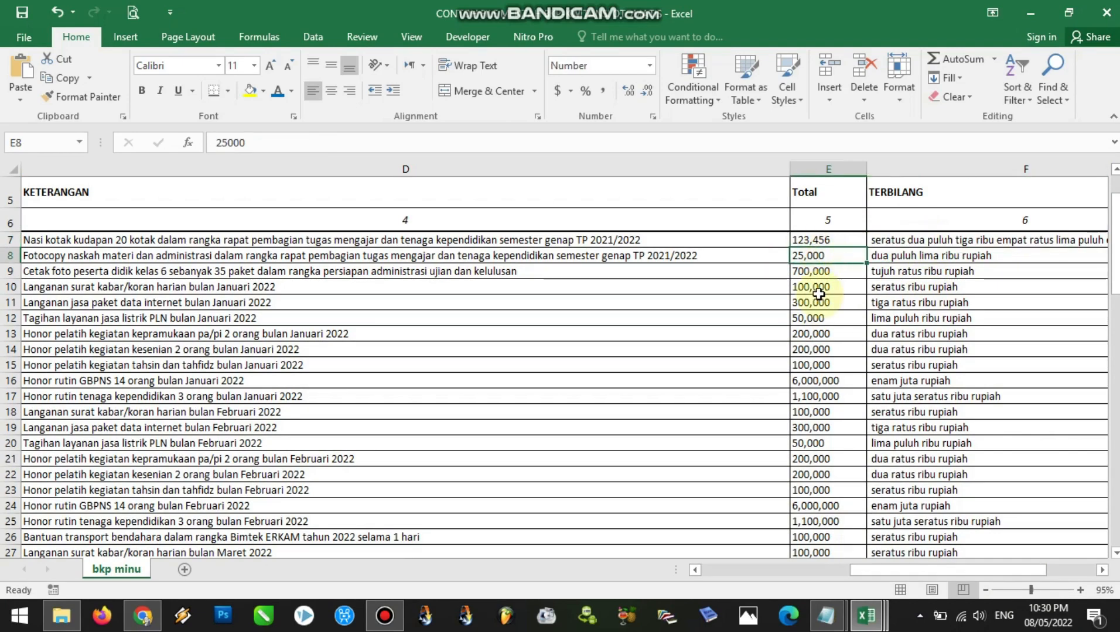
text(100,)
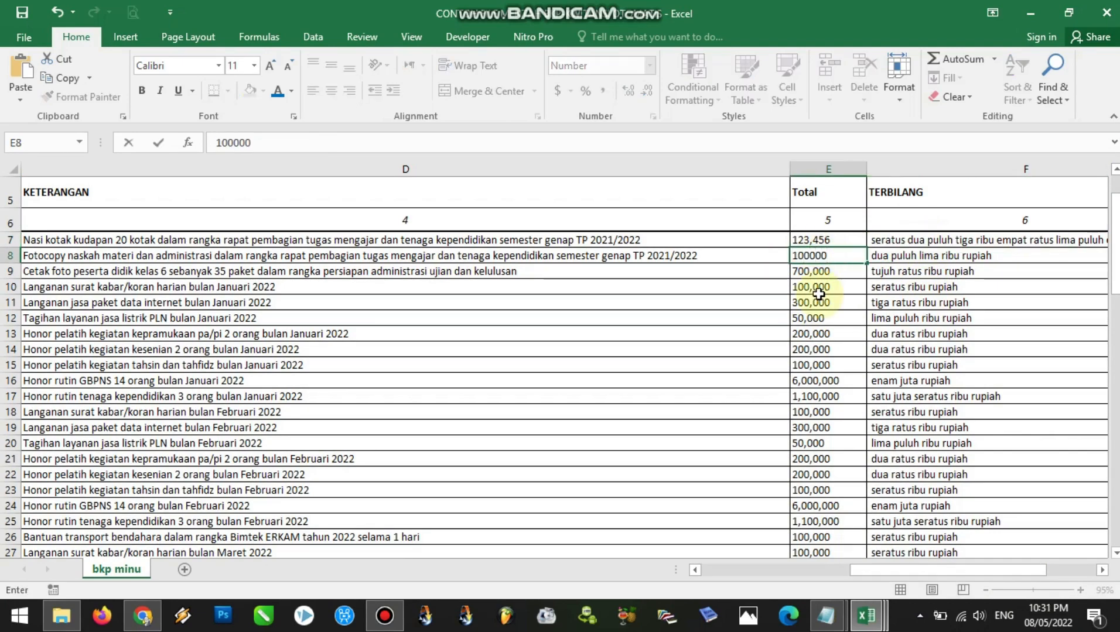
text(000)
key(Return)
click(898, 255)
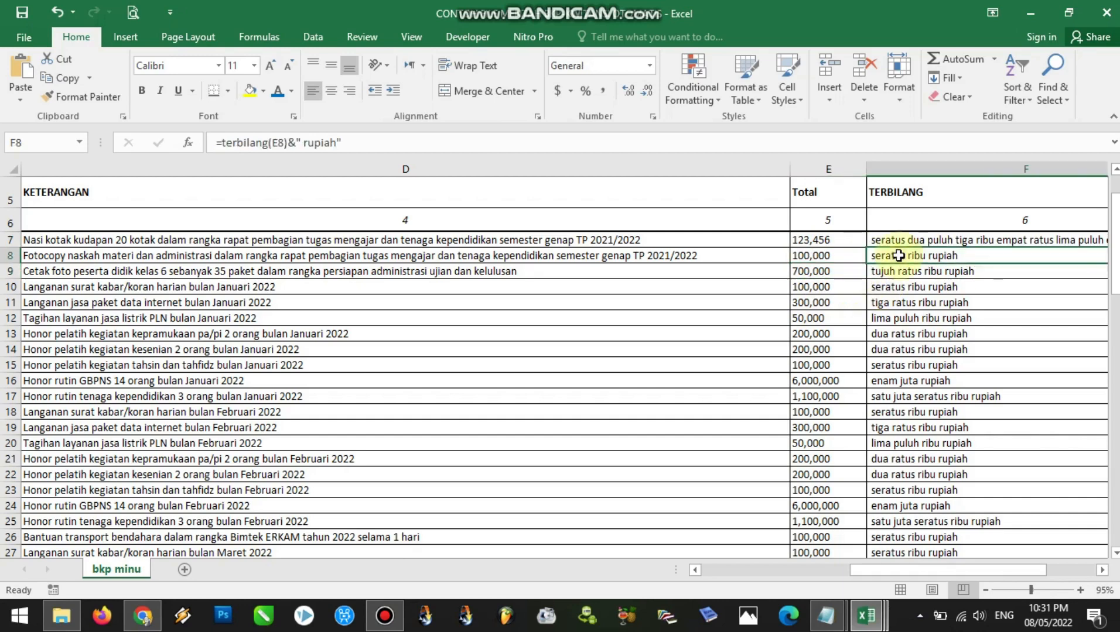
click(898, 240)
Undo both test edits to the Total values in E8 and E7
key(ctrl+z)
scroll(866, 273, right, 3)
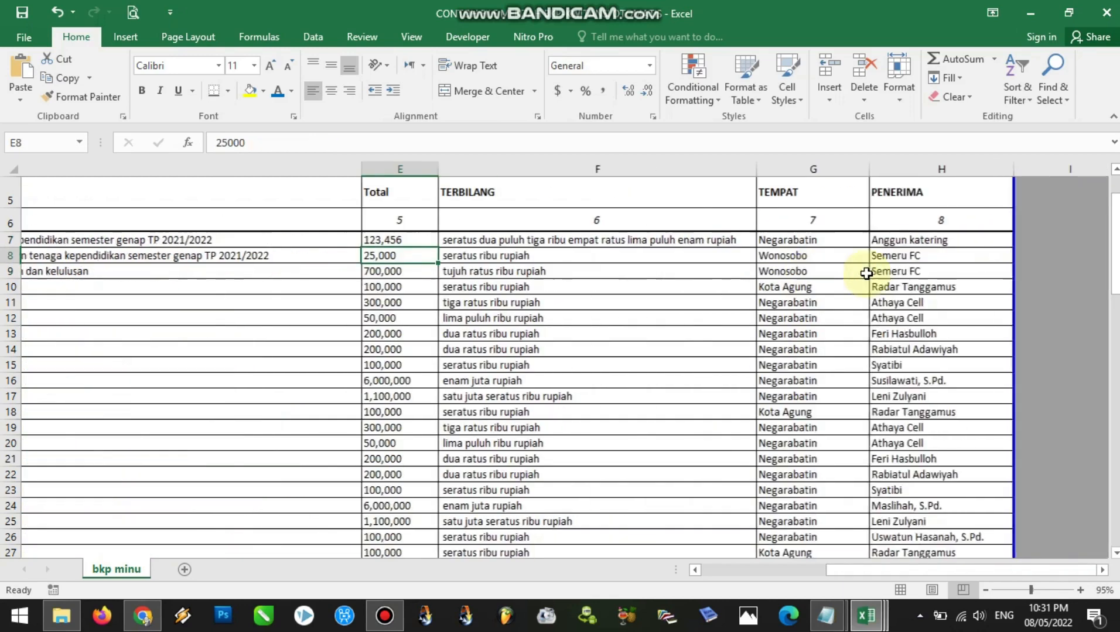
key(ctrl+z)
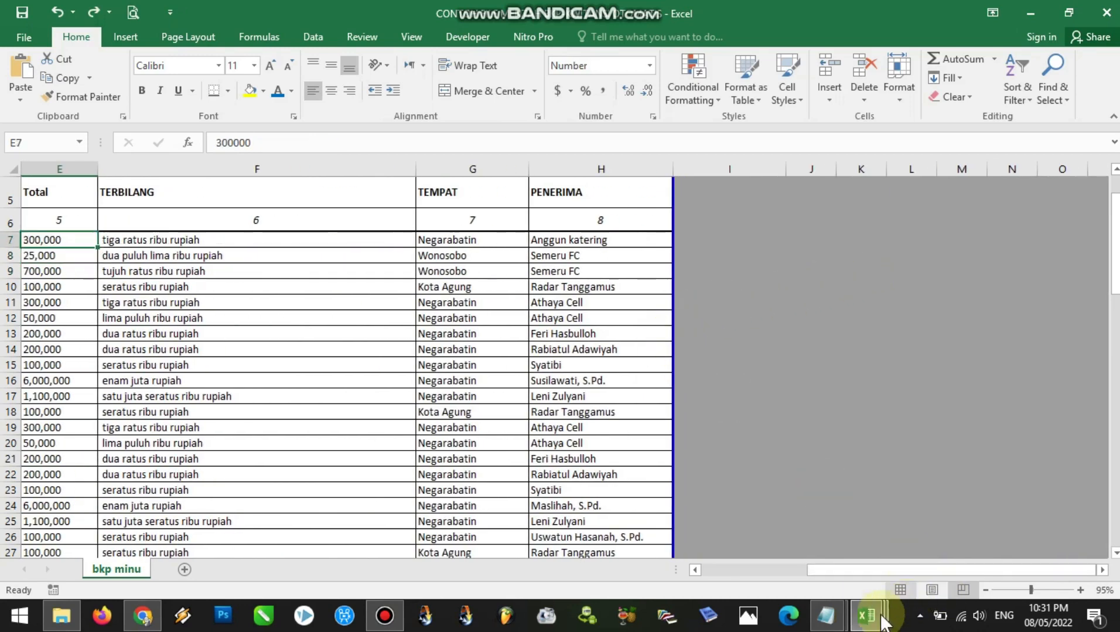
Switch to the penjelasan notes in Notepad, enlarge the window, and highlight the Terbilang add-in download text under LANGKAH 3
mouse_move(825, 612)
click(816, 568)
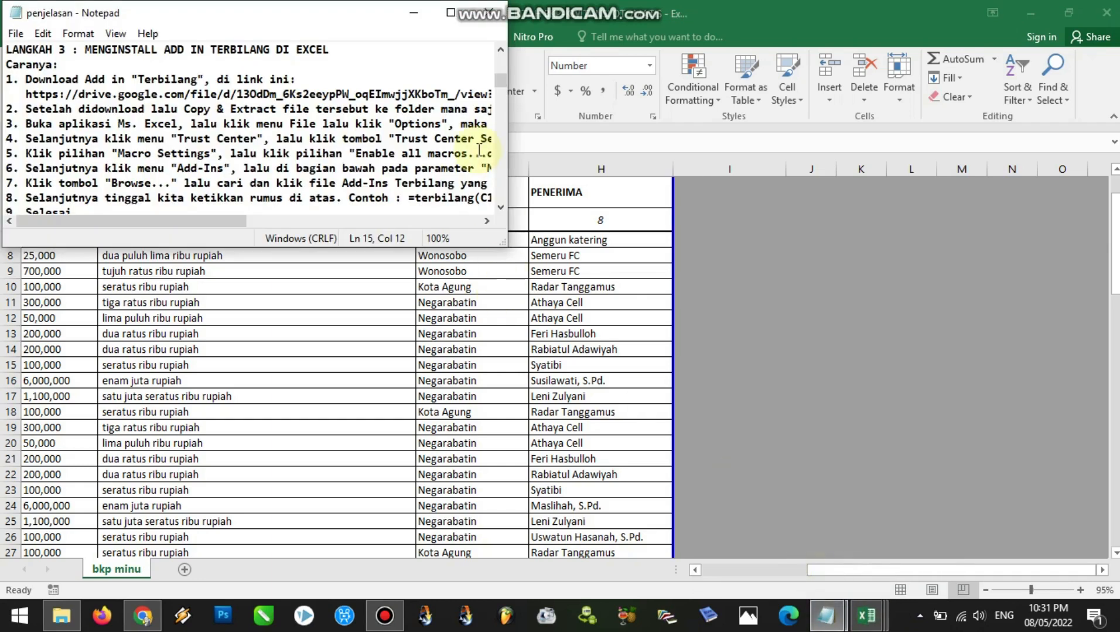
drag(505, 246, 760, 390)
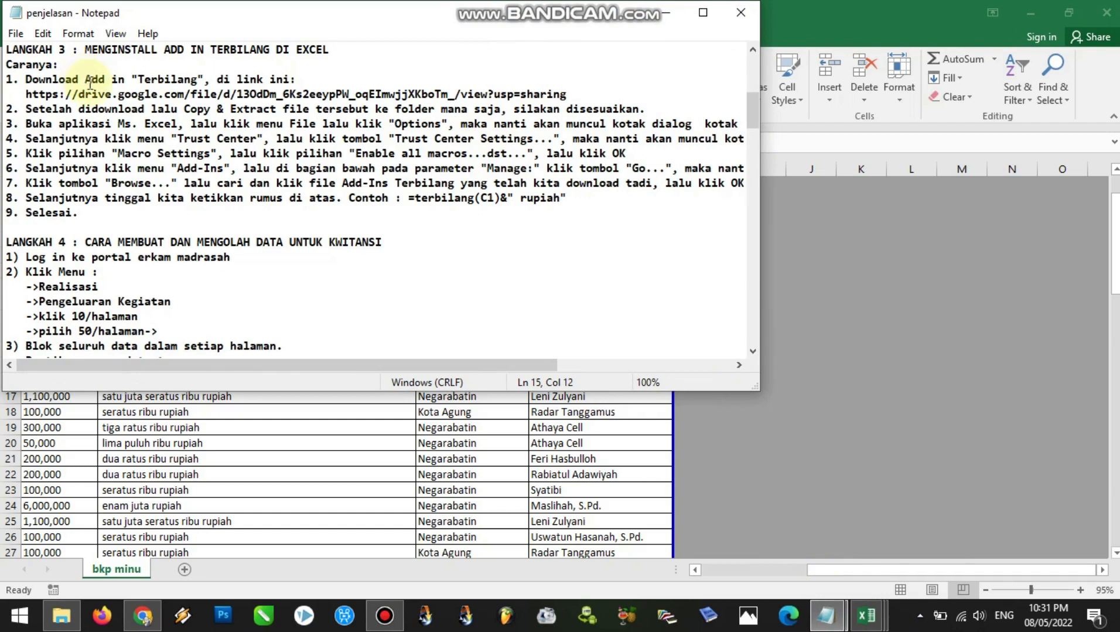
drag(86, 81, 297, 80)
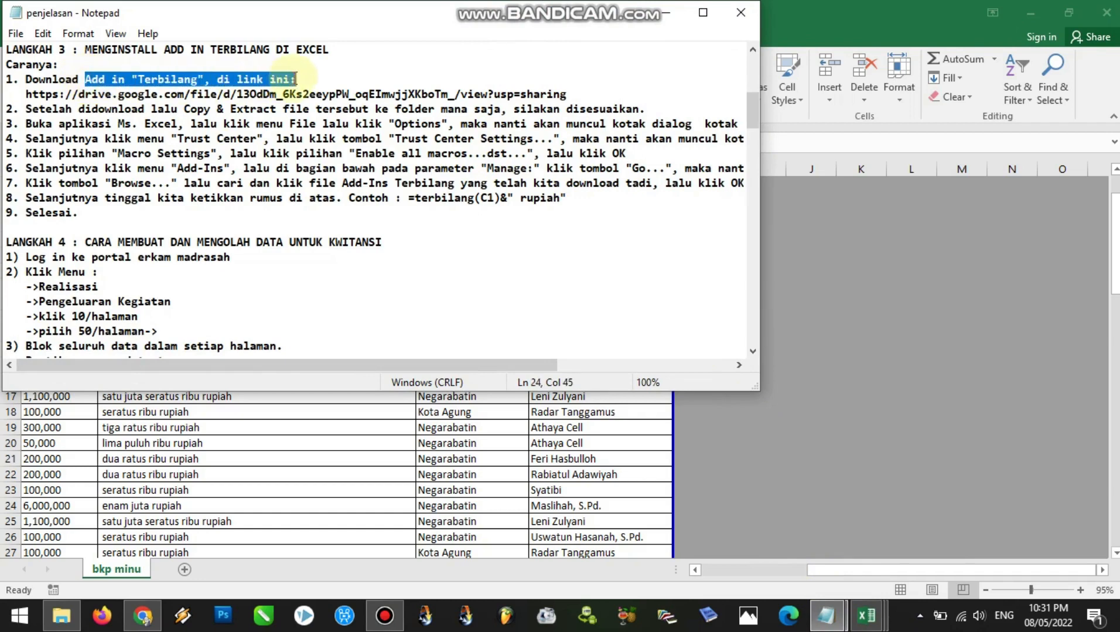
Copy the Google Drive link for the Terbilang add-in from the notes and open it in a new Chrome tab
drag(26, 96, 570, 93)
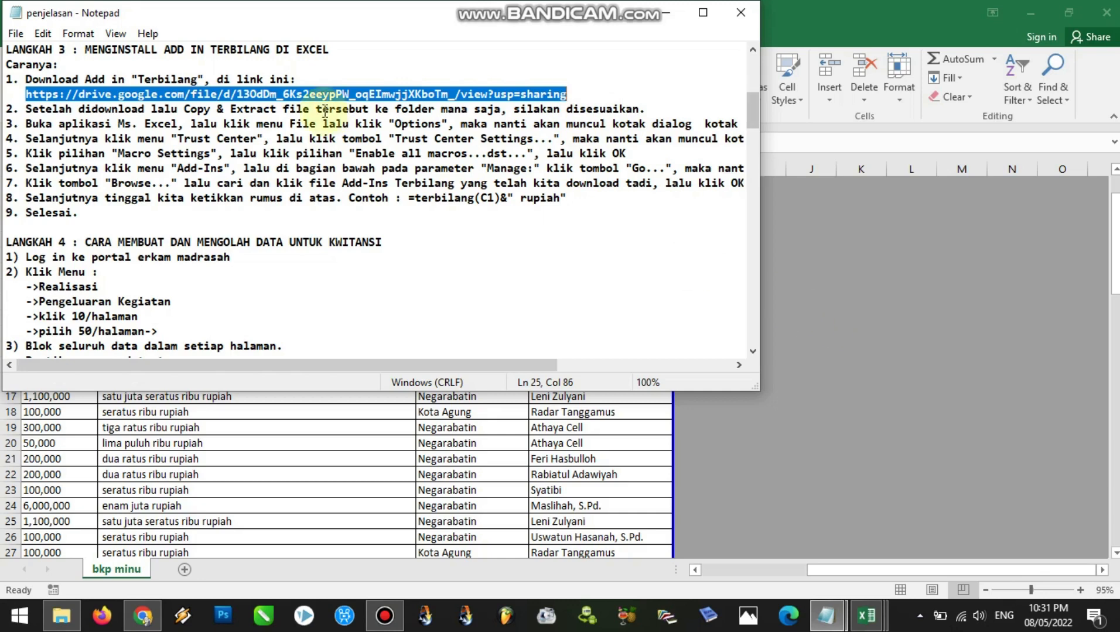
click(142, 616)
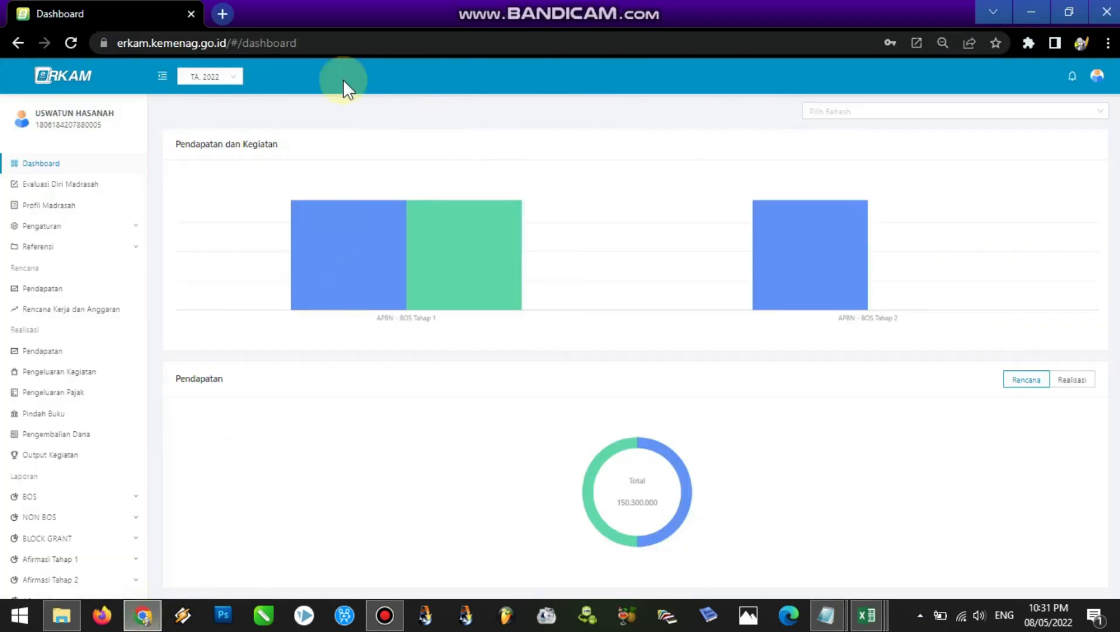
click(226, 20)
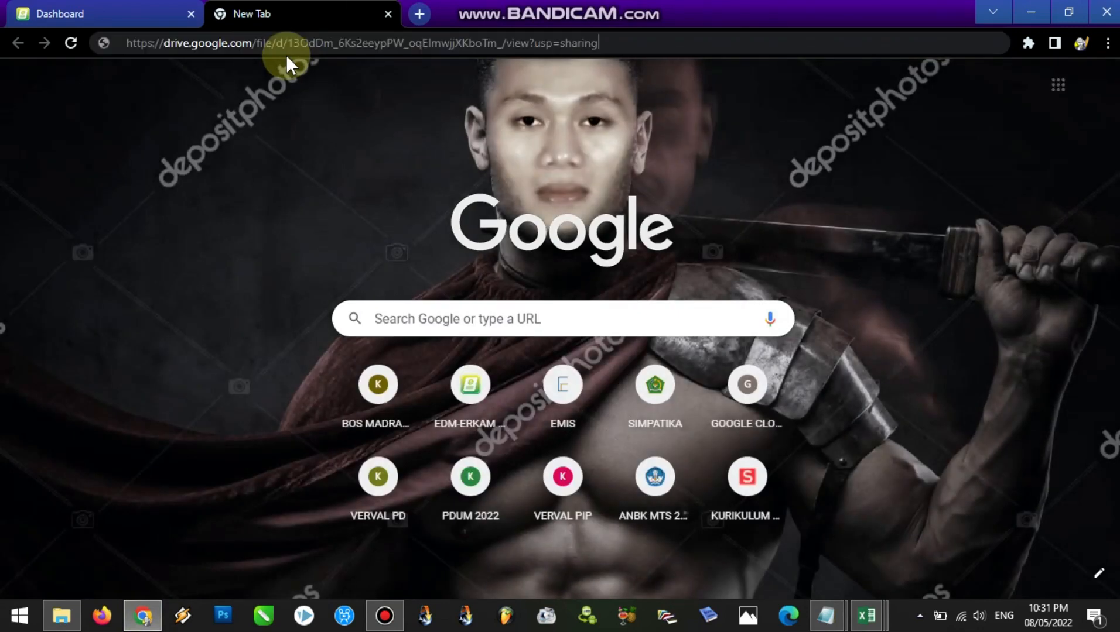
key(Return)
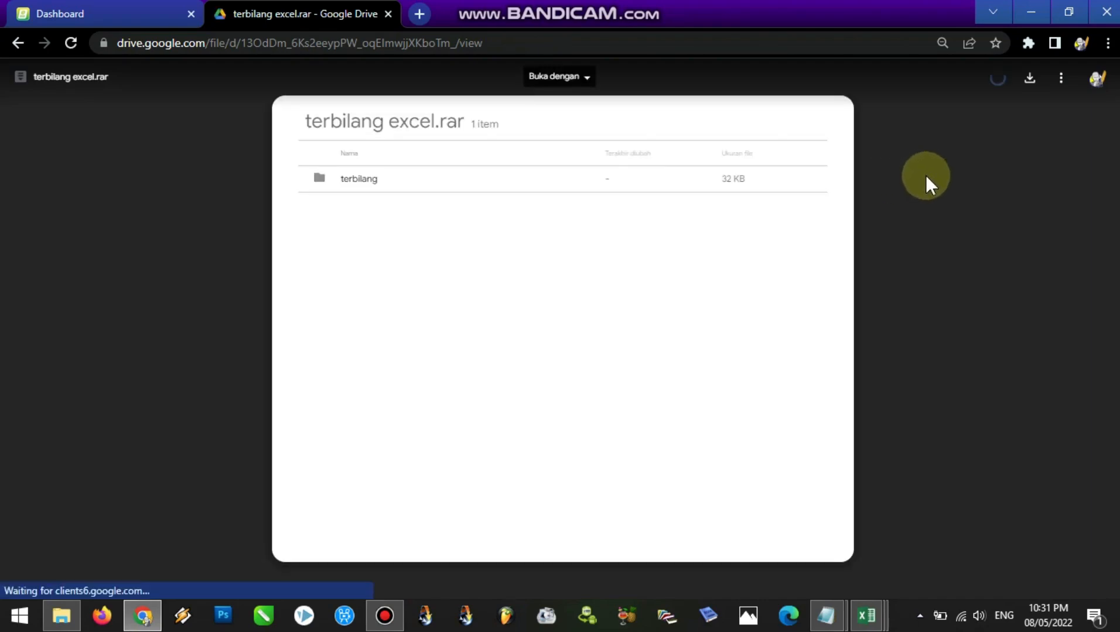
Download terbilang excel.rar from Google Drive and show the downloaded archive in its folder
click(1030, 92)
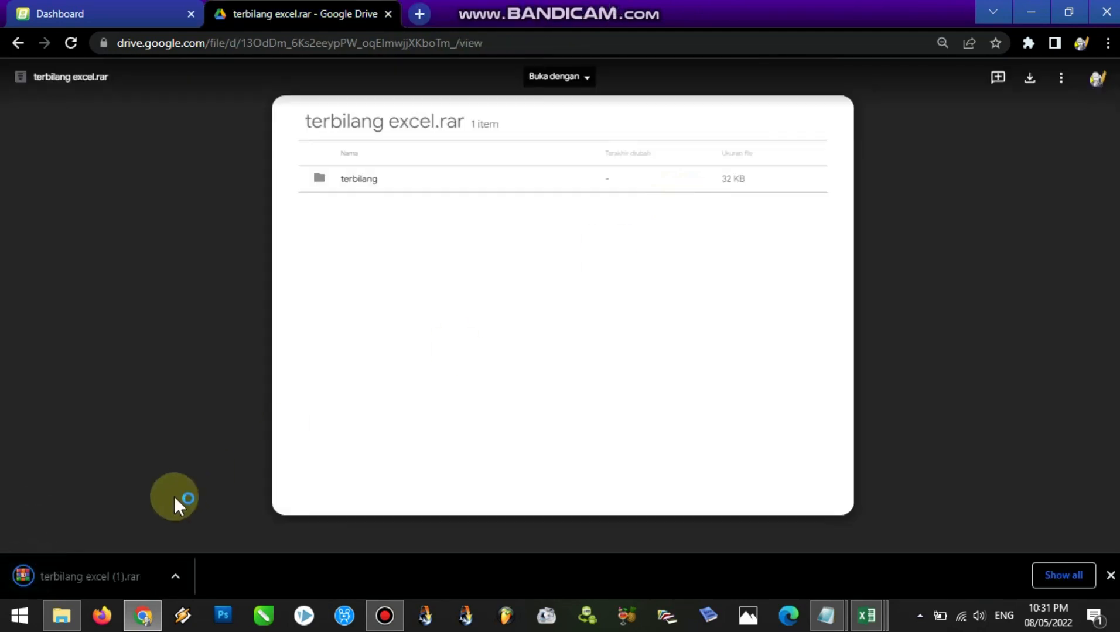
click(94, 579)
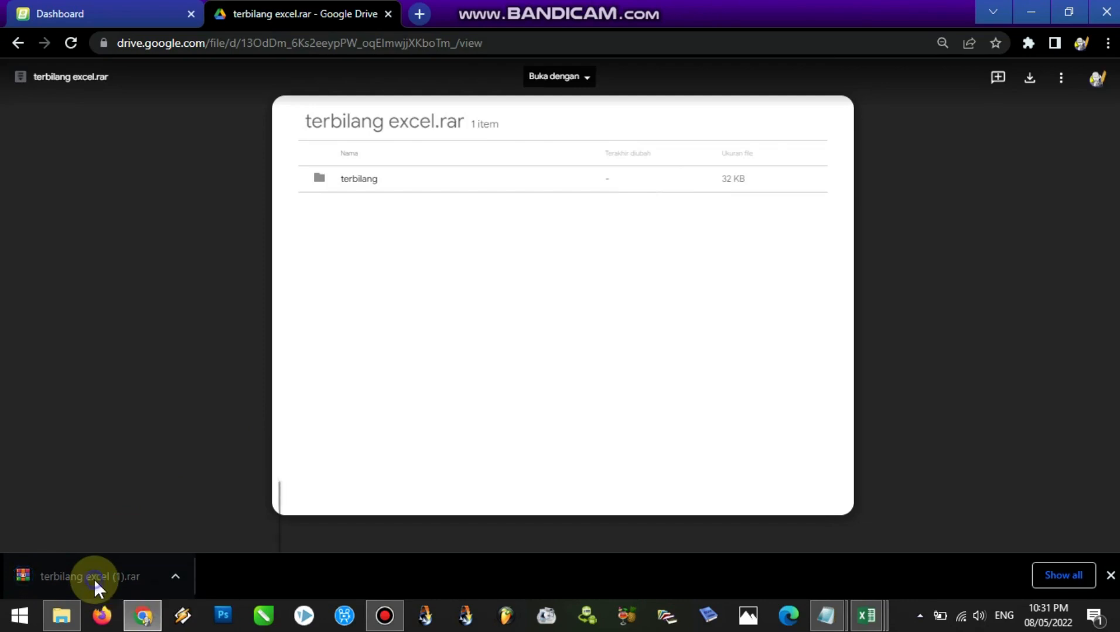
click(157, 539)
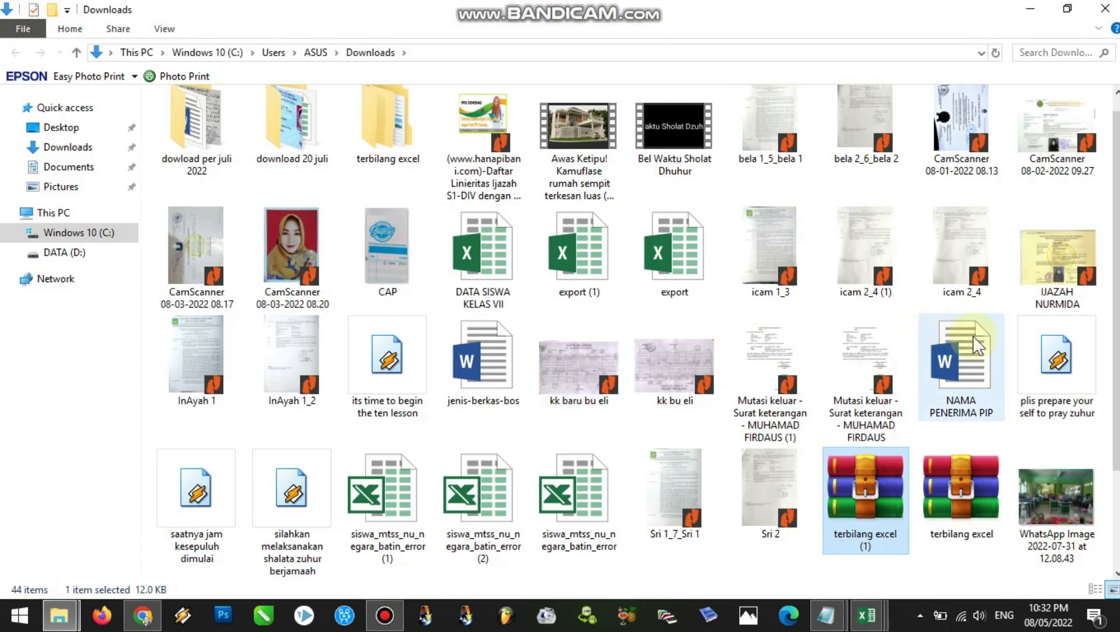
Delete the older terbilang excel archive from the Downloads folder, keeping the new terbilang excel (1) archive
scroll(1103, 296, down, 2)
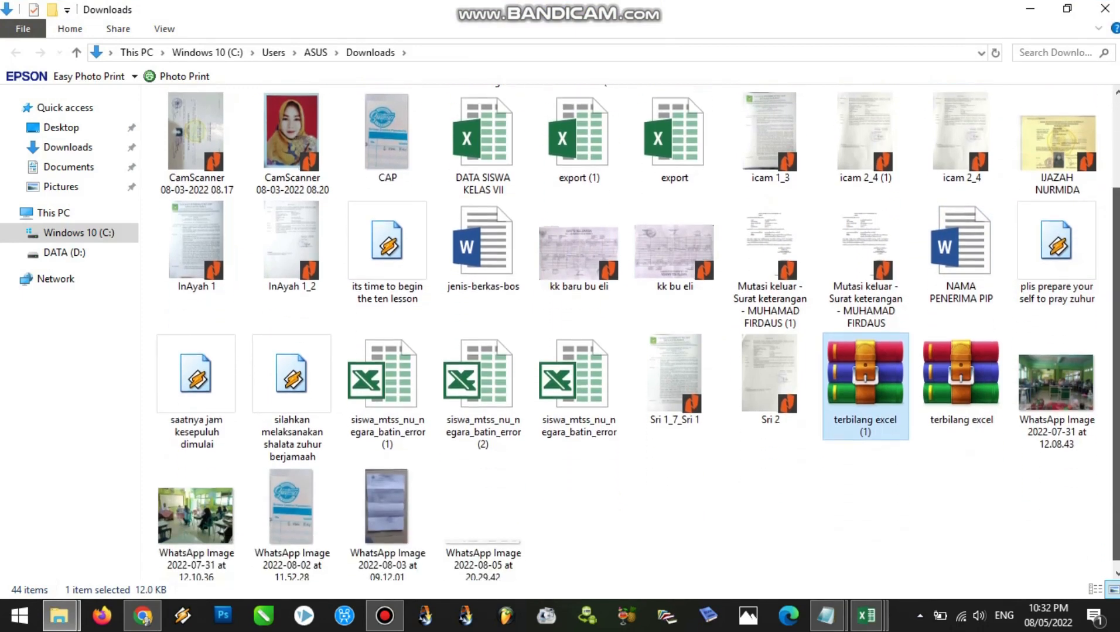
click(959, 393)
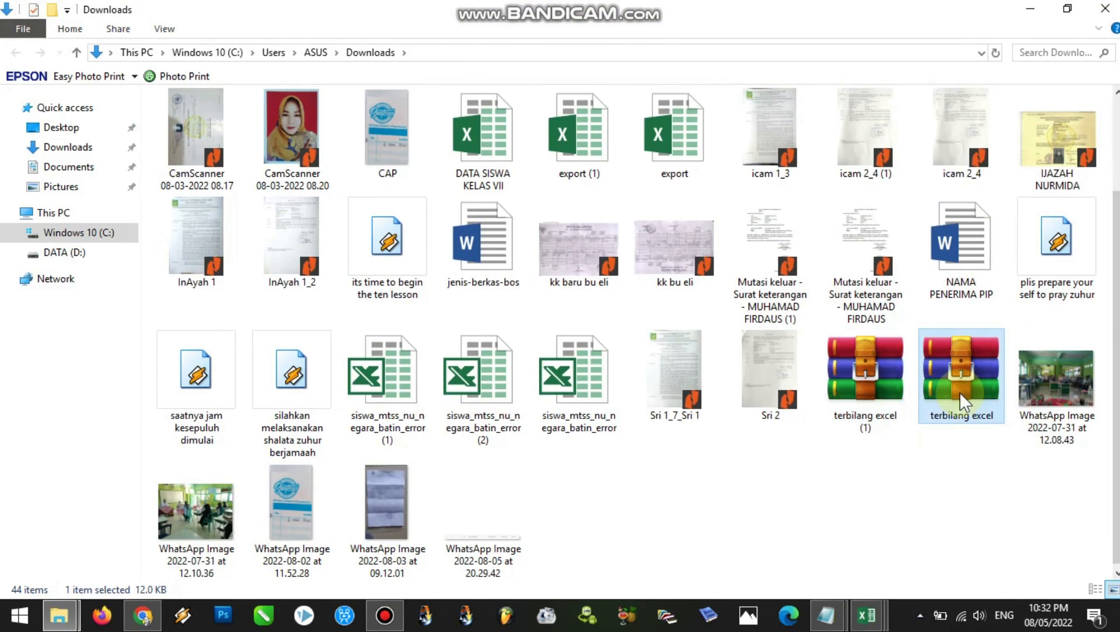
key(Delete)
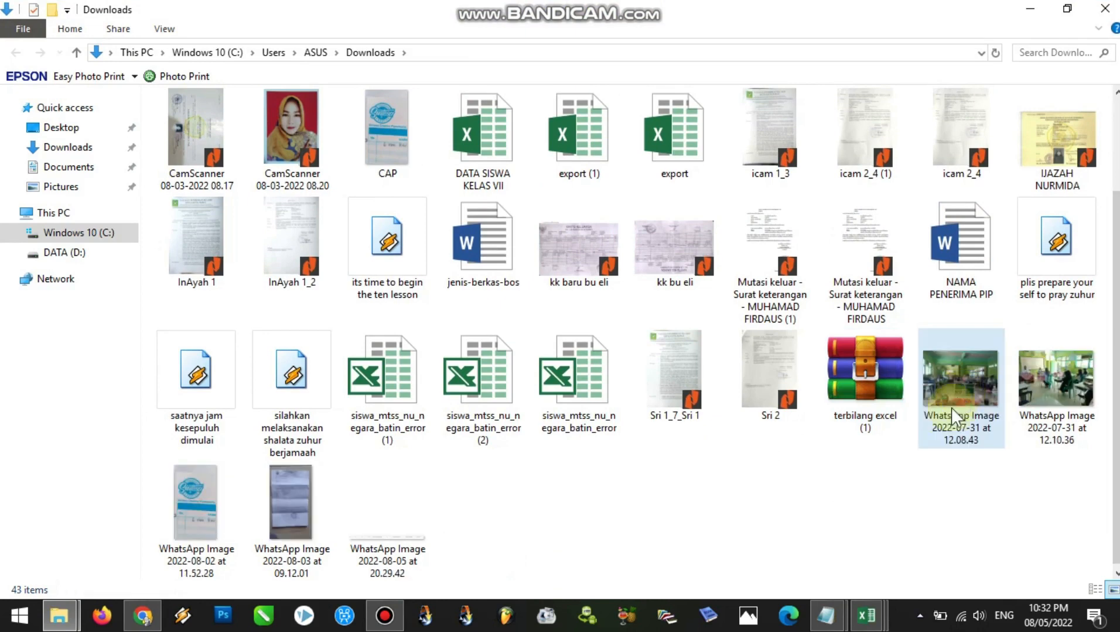
Extract the terbilang excel (1) archive into its own folder in Downloads and open the extracted terbilang subfolder
right_click(856, 396)
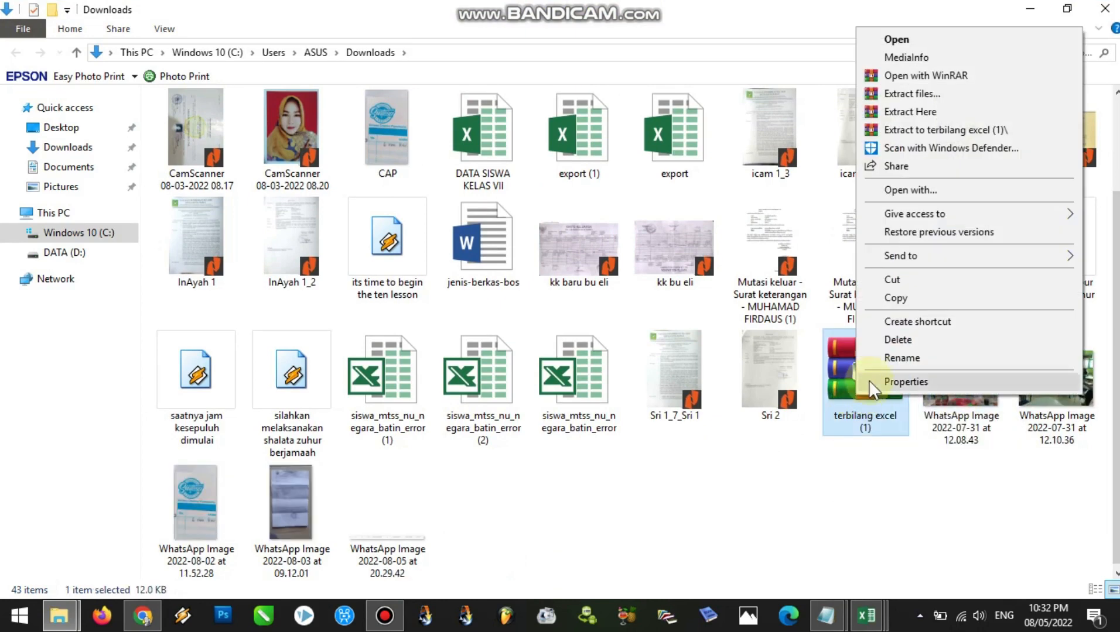
click(910, 130)
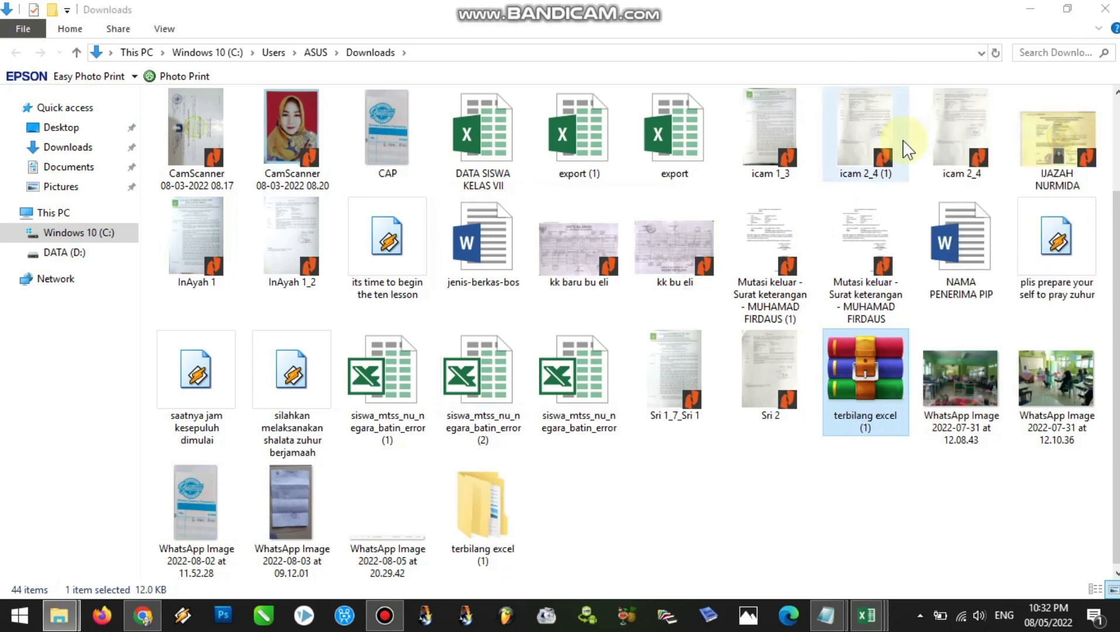
click(491, 516)
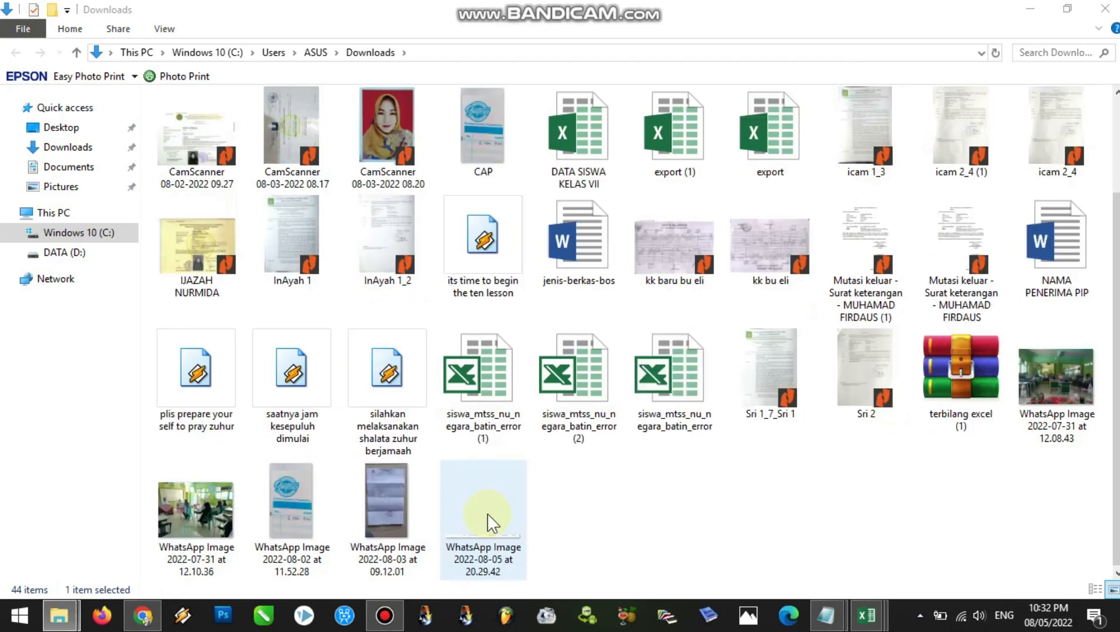
scroll(1110, 305, up, 3)
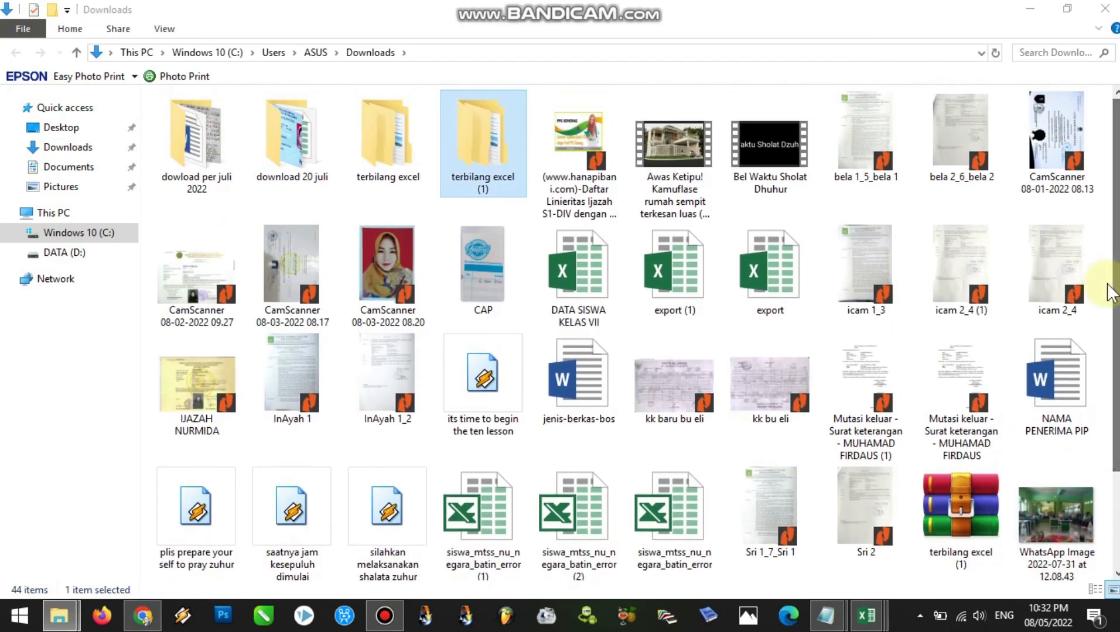
double_click(493, 182)
double_click(208, 123)
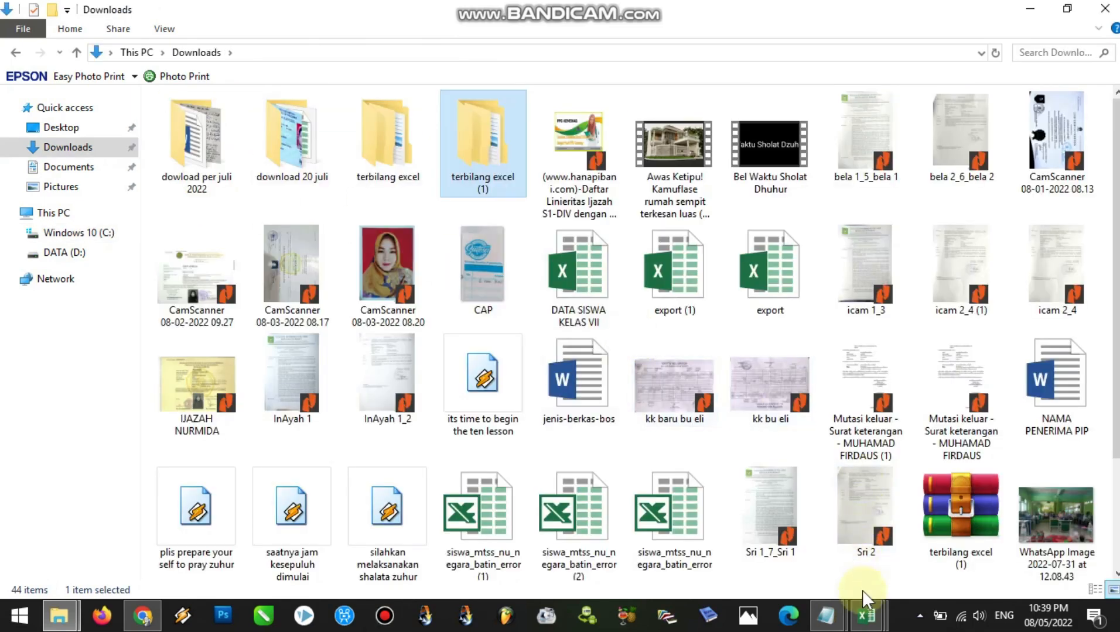
Switch to the CONTOH BKP-KWITANSI workbook in Excel and apply the Enable all macros setting in the Trust Center
mouse_move(866, 619)
click(1000, 556)
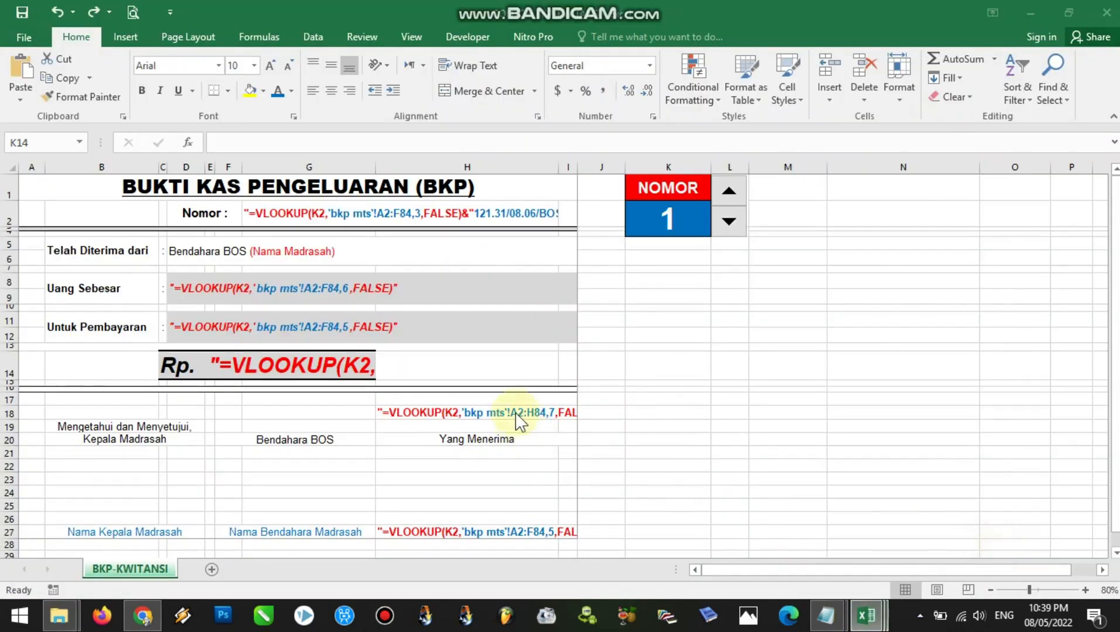
click(627, 332)
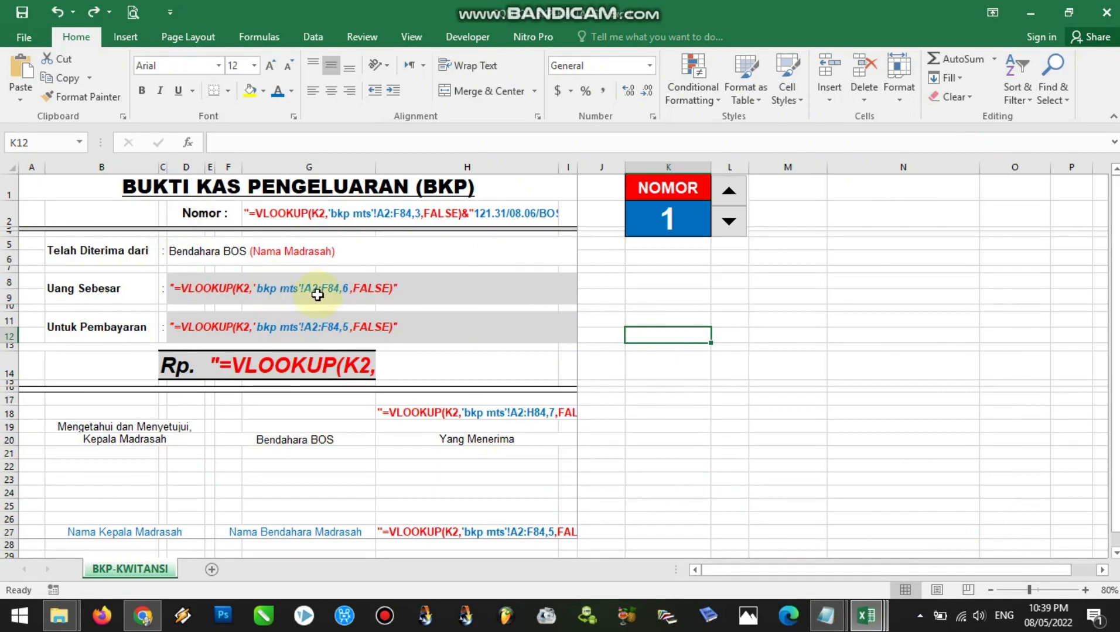
click(644, 317)
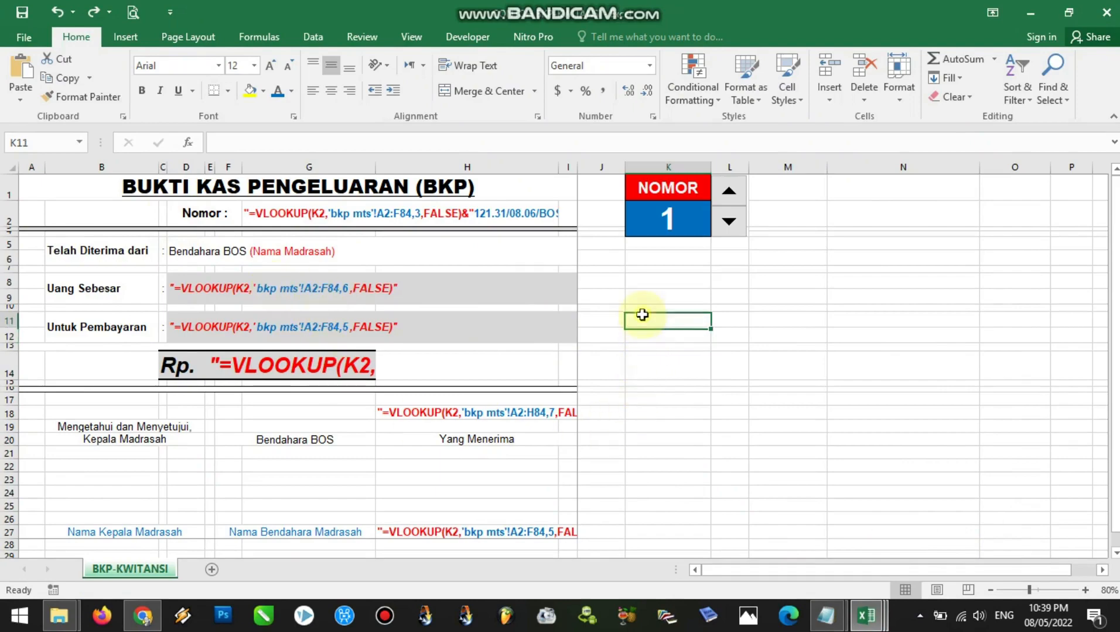
click(19, 38)
click(41, 439)
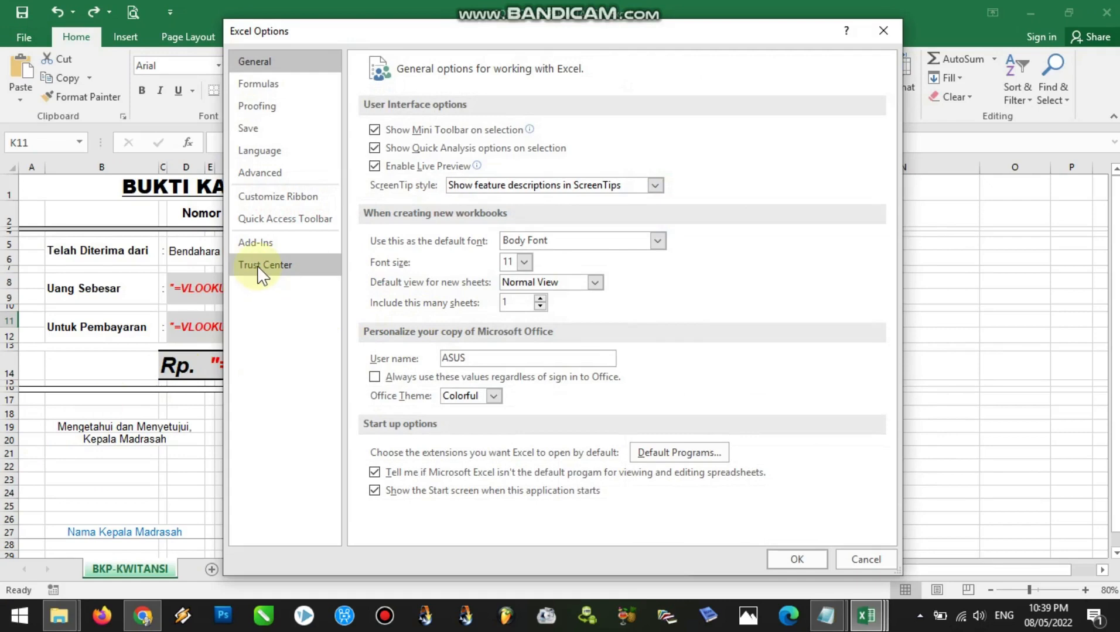
click(259, 269)
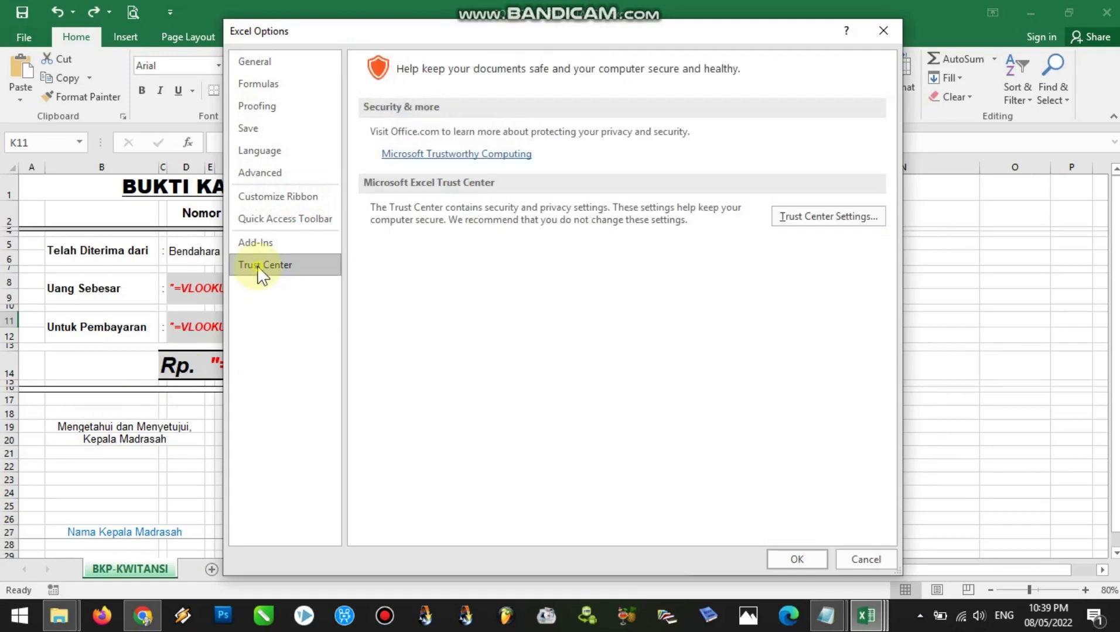
click(834, 227)
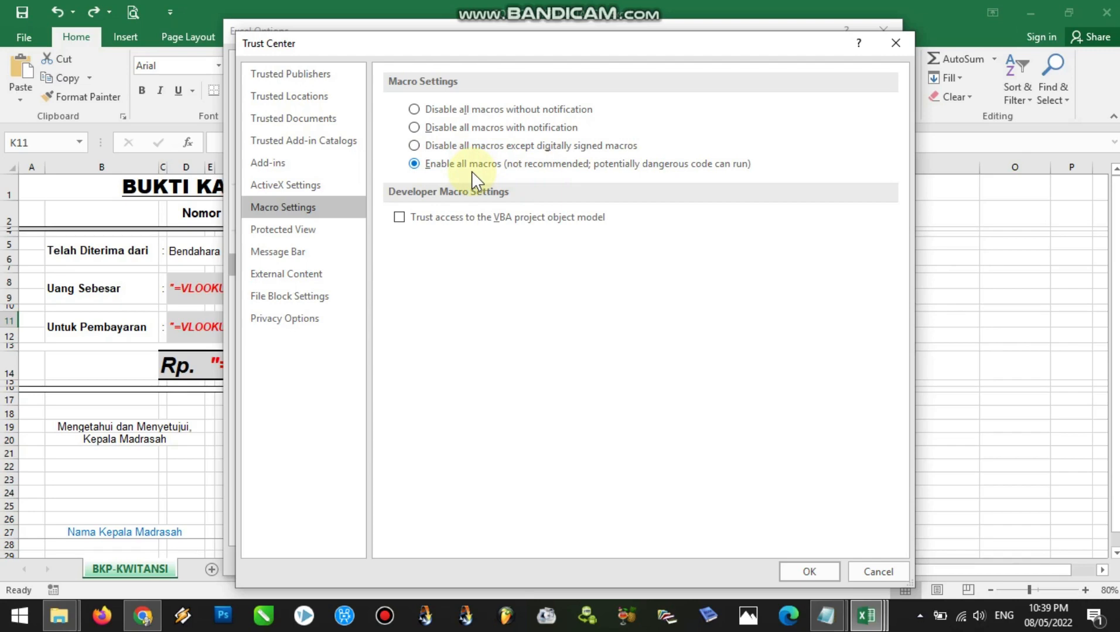
click(793, 572)
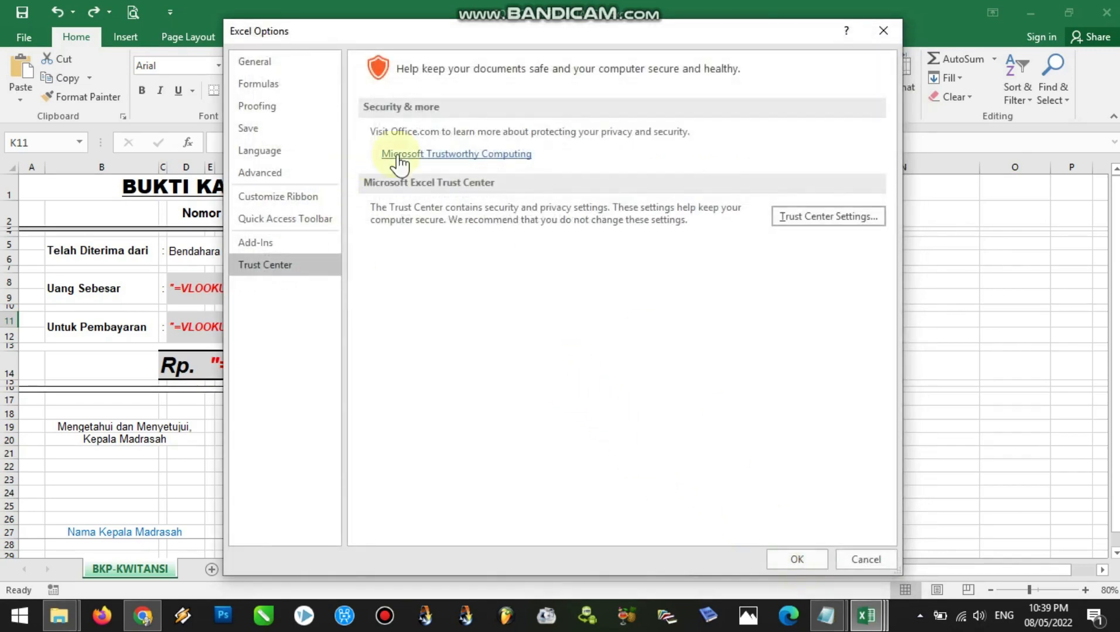
From the Excel Add-ins manager, browse to the terbilang add-in file in Downloads > terbilang excel (1) > terbilang, and cancel without adding it
click(274, 246)
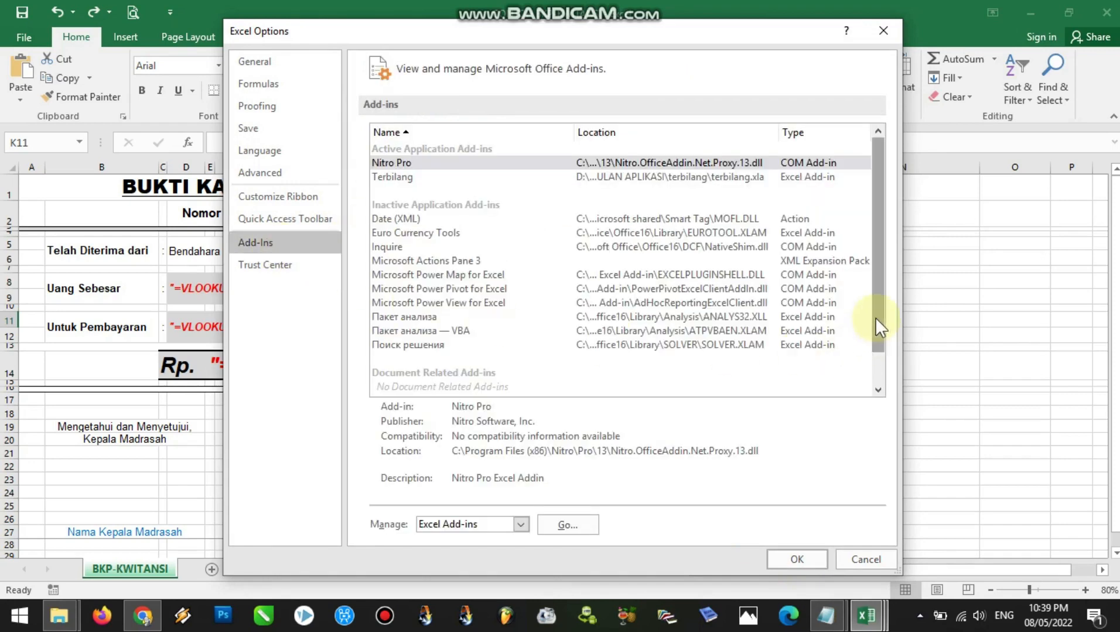
click(567, 525)
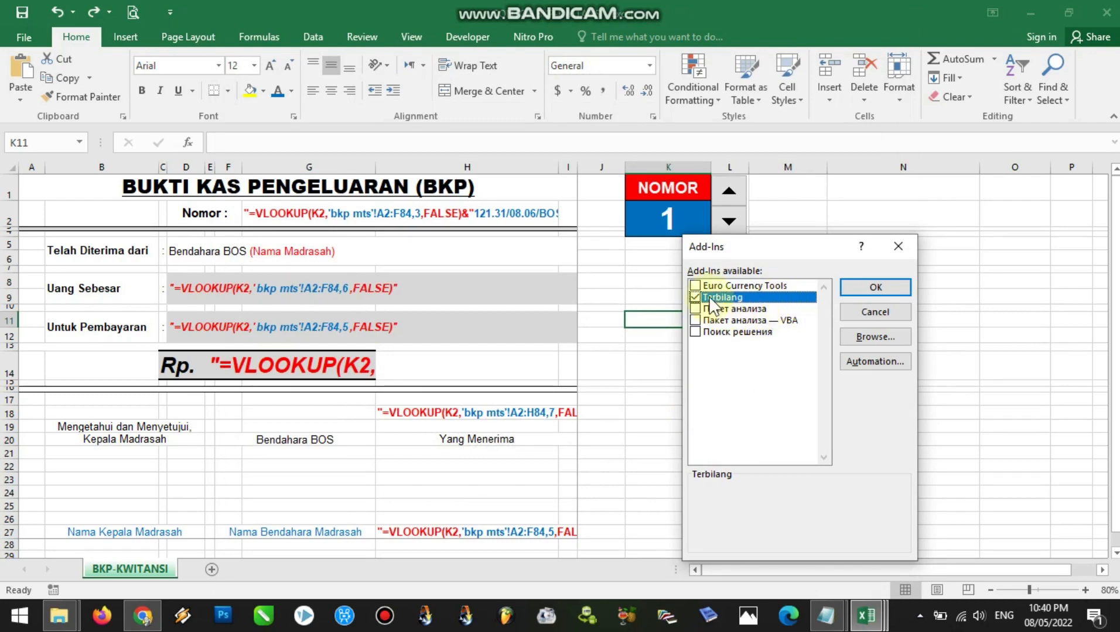
click(872, 336)
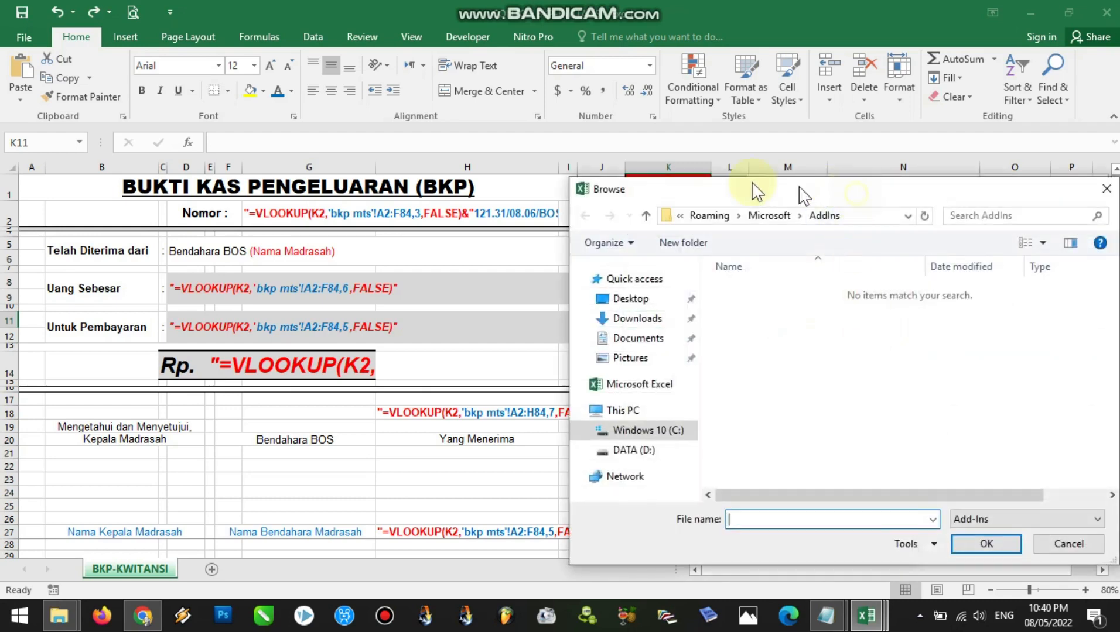
drag(782, 193, 590, 157)
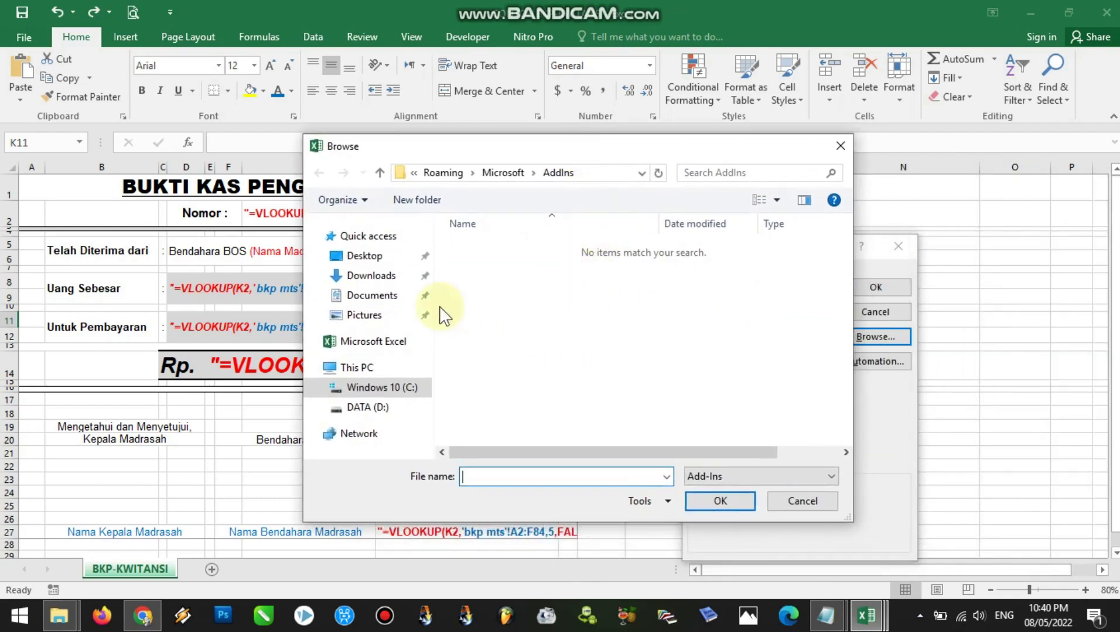
click(403, 280)
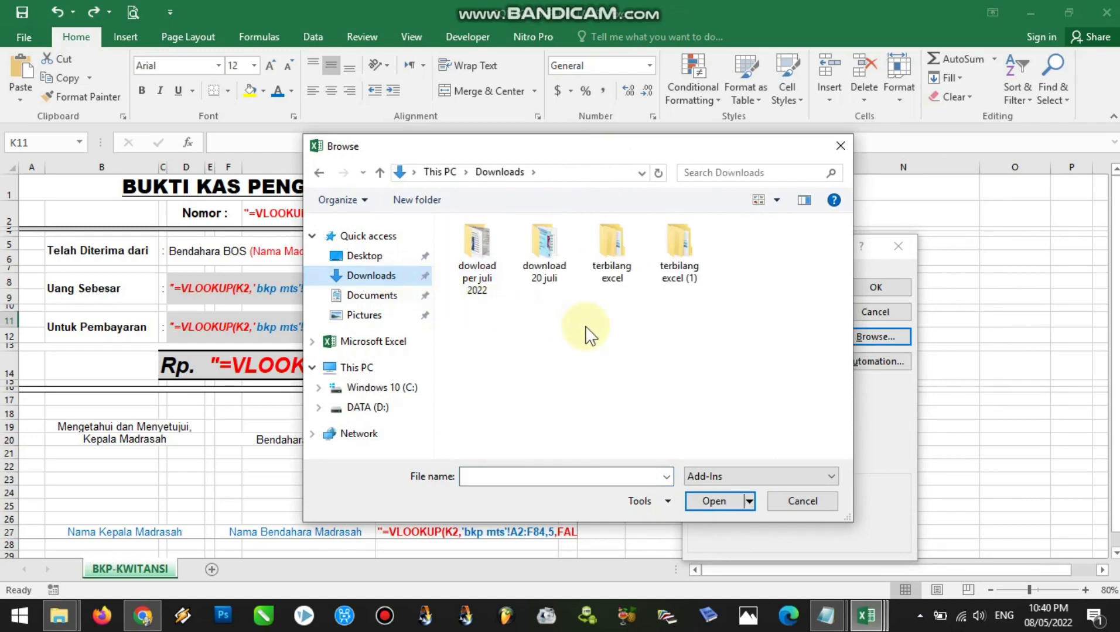
click(686, 285)
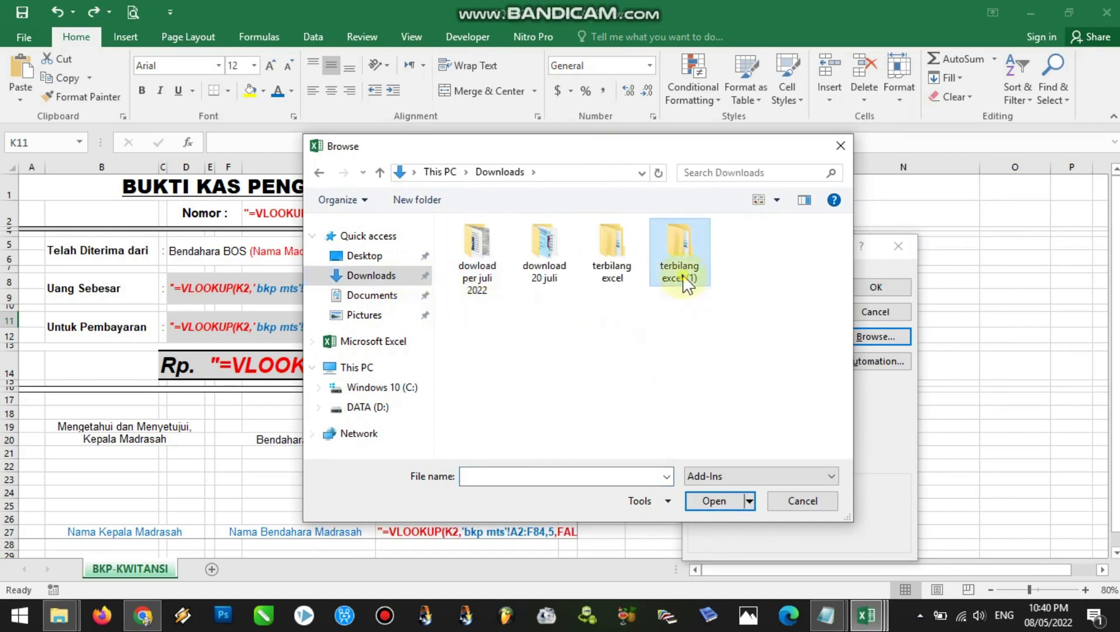
double_click(686, 285)
double_click(498, 255)
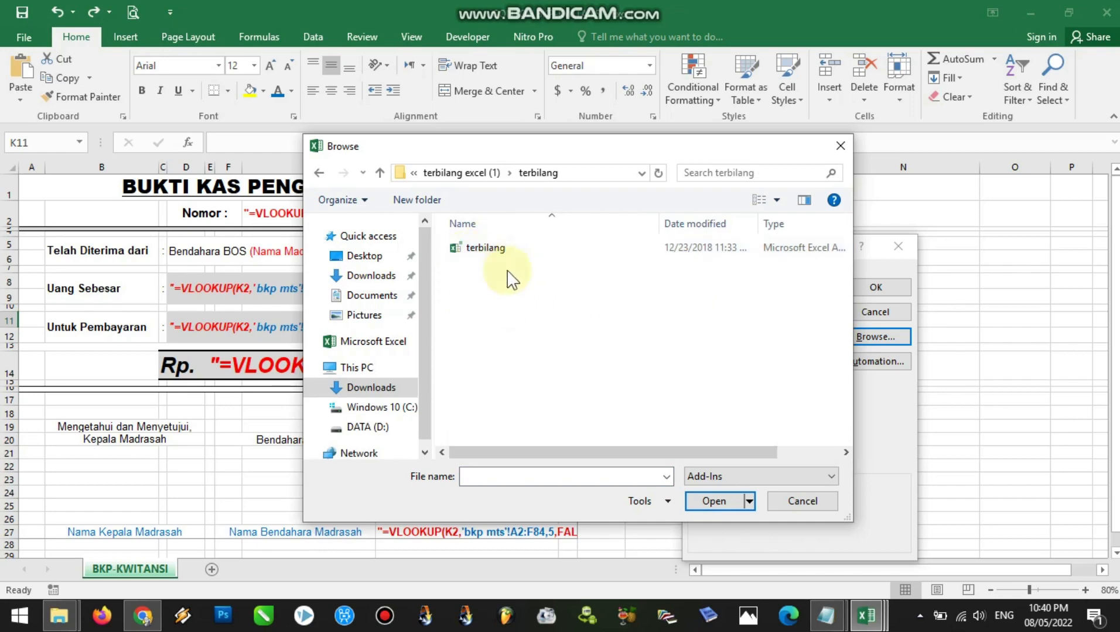
click(492, 256)
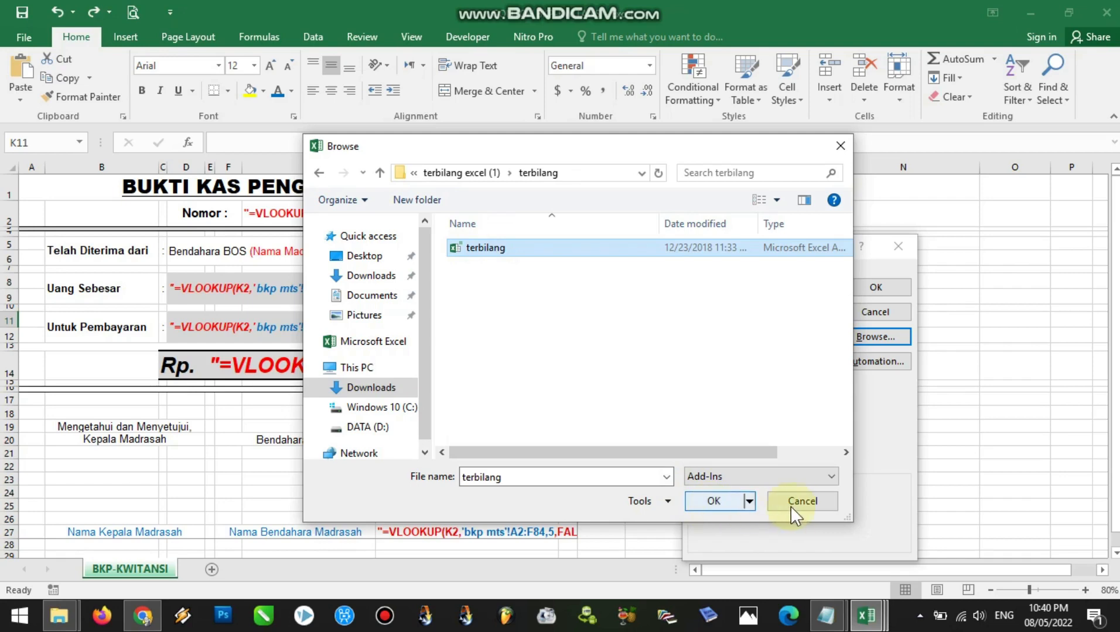
click(814, 502)
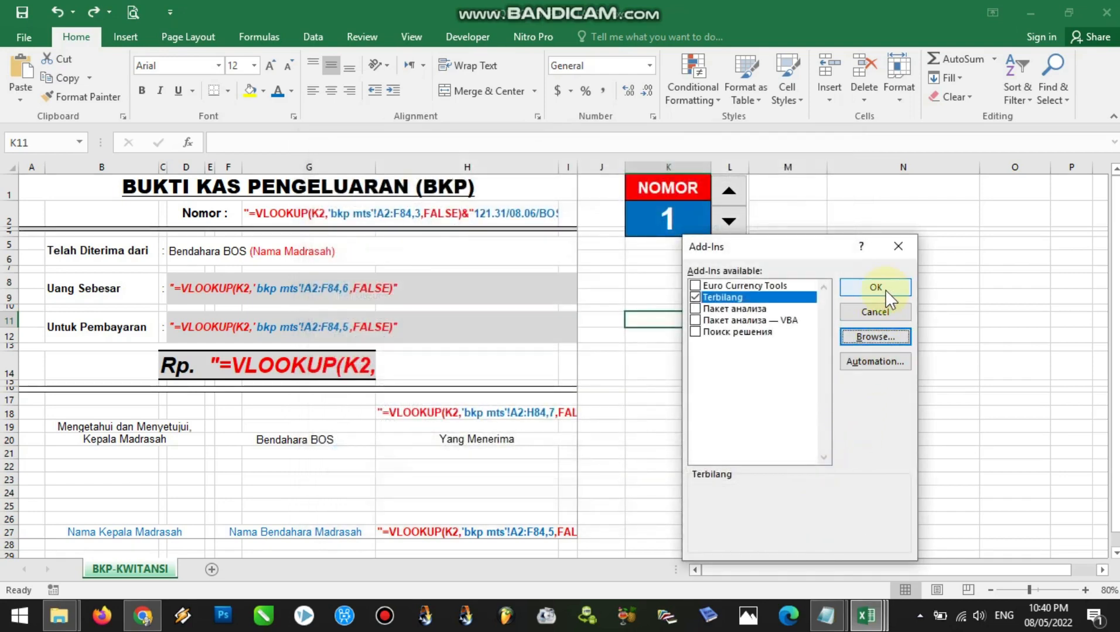
click(896, 247)
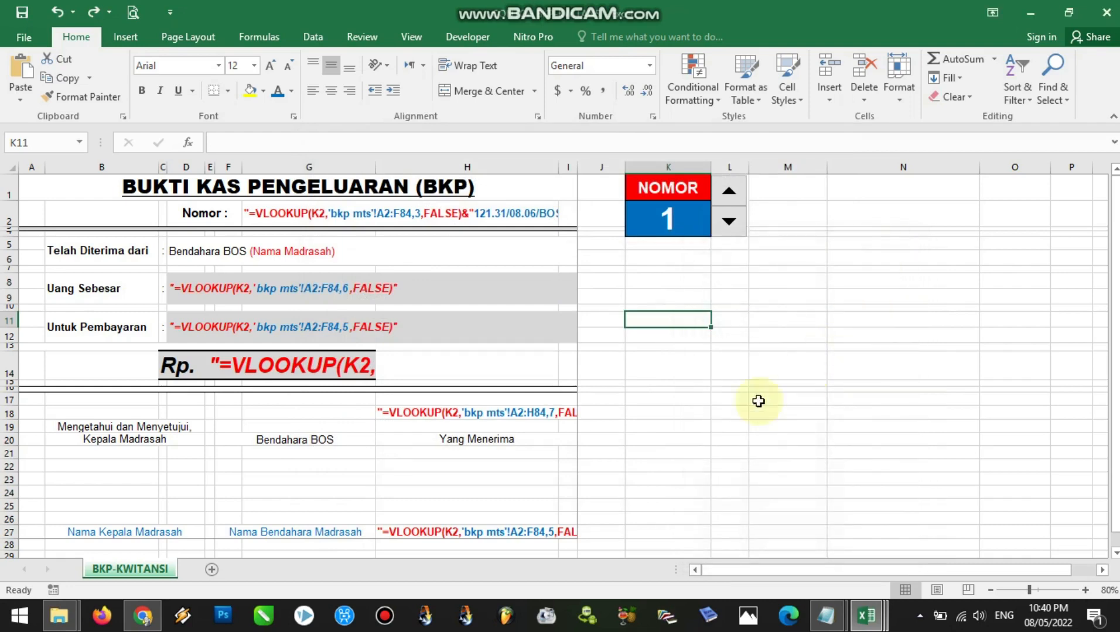
Switch to the CONTOH FILE MENTAH BKP-KWITANSI OTOMATIS workbook and select the first data cell in the TERBILANG column
click(866, 618)
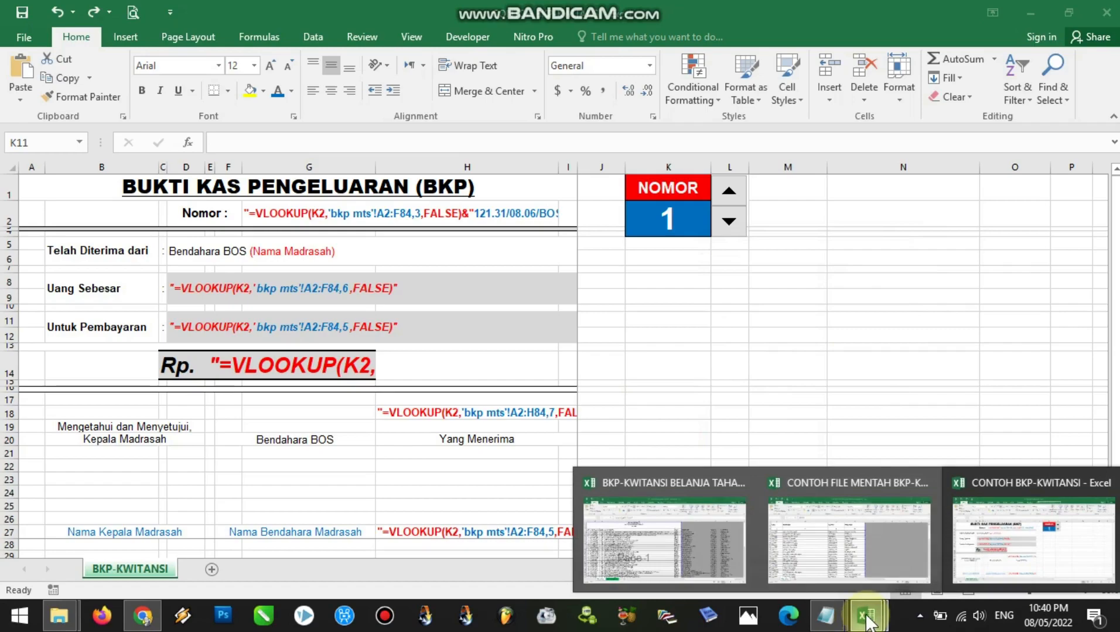
mouse_move(897, 560)
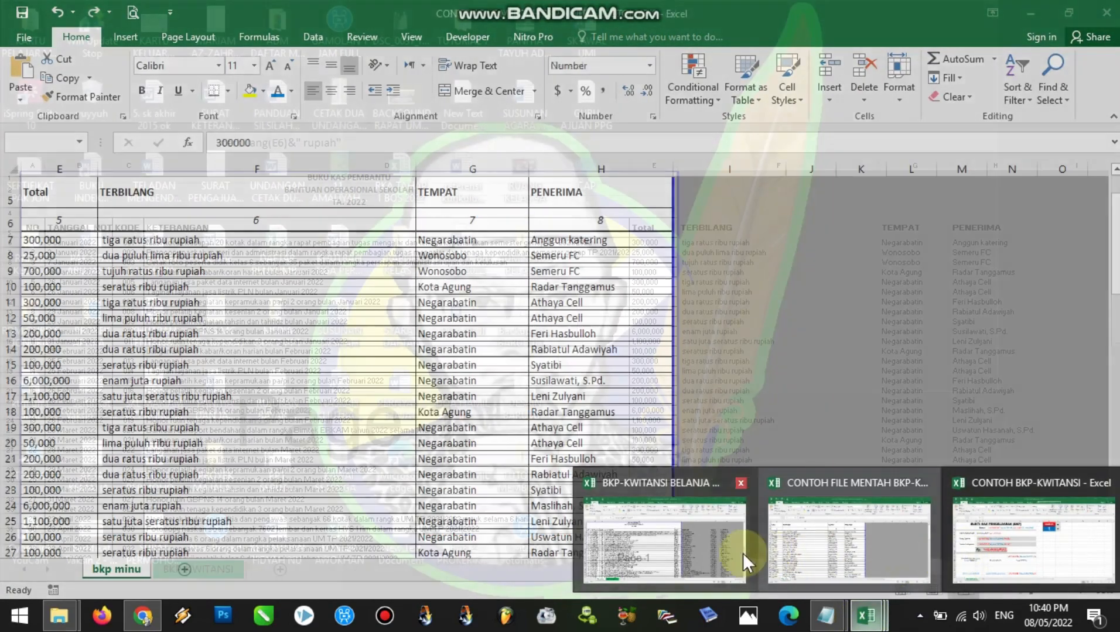
mouse_move(730, 553)
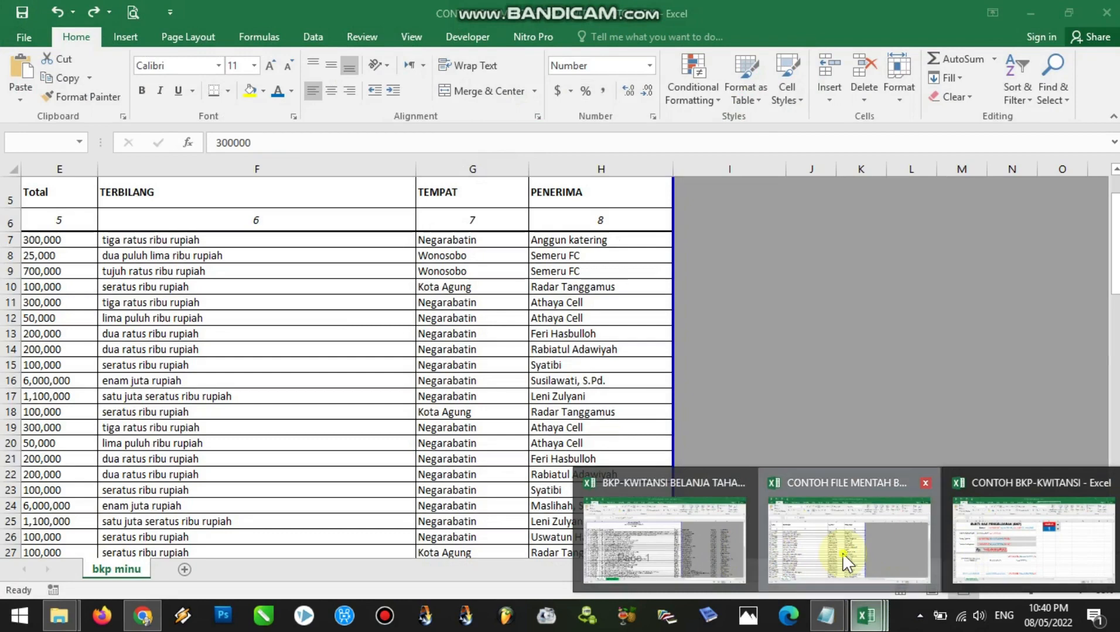
click(842, 553)
click(197, 239)
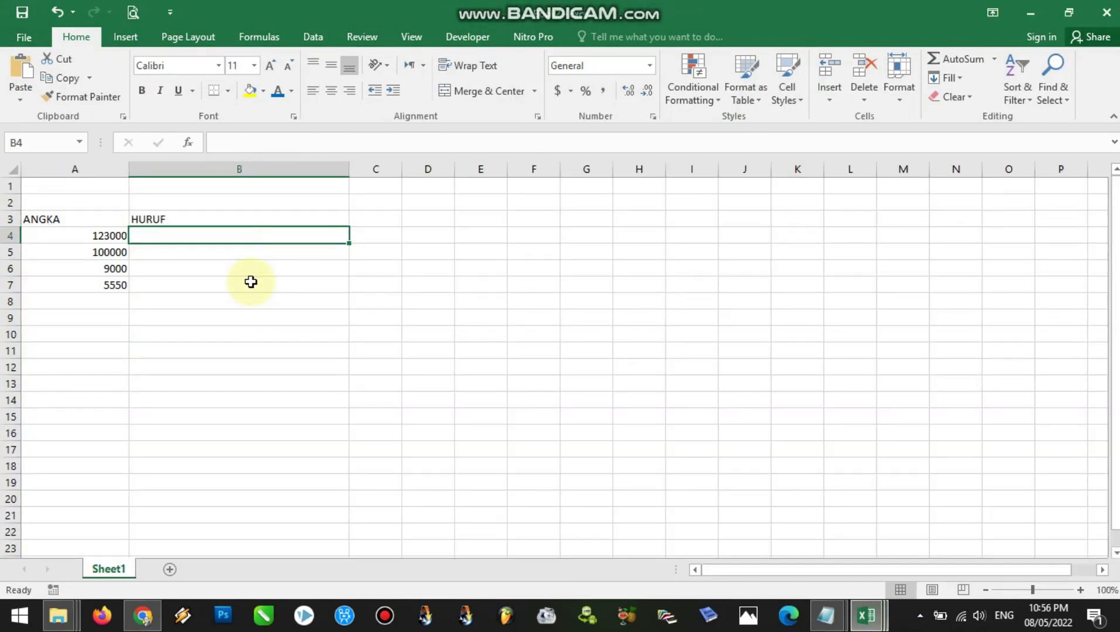
Enter =TERBILANG(A4) in cell B4 under HURUF and fill the formula down to B7
click(96, 236)
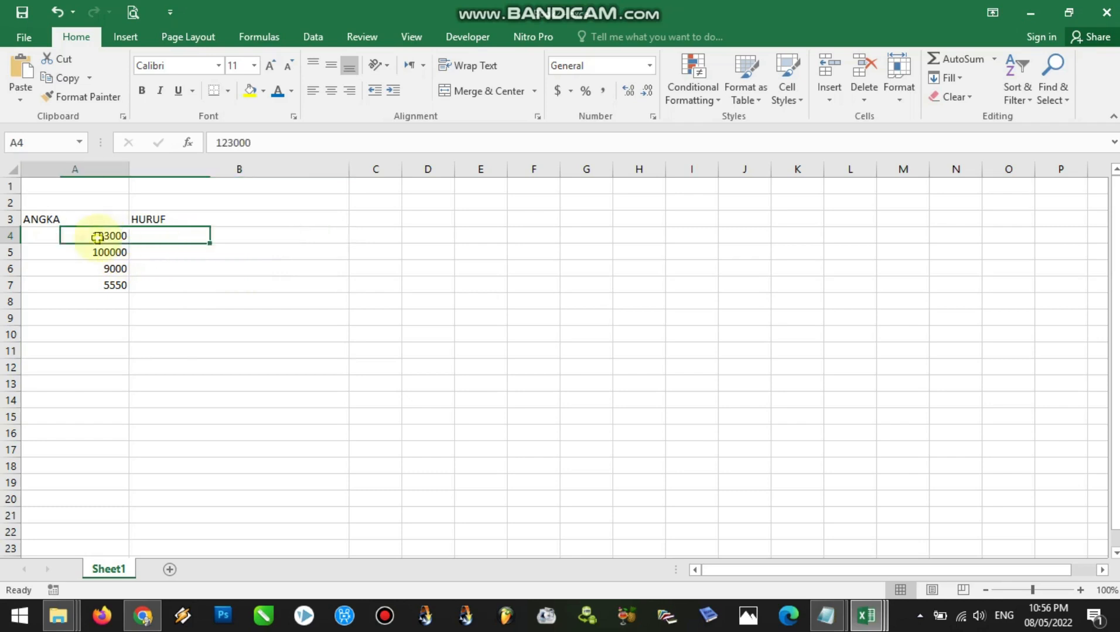
click(102, 254)
drag(97, 239, 105, 286)
click(160, 240)
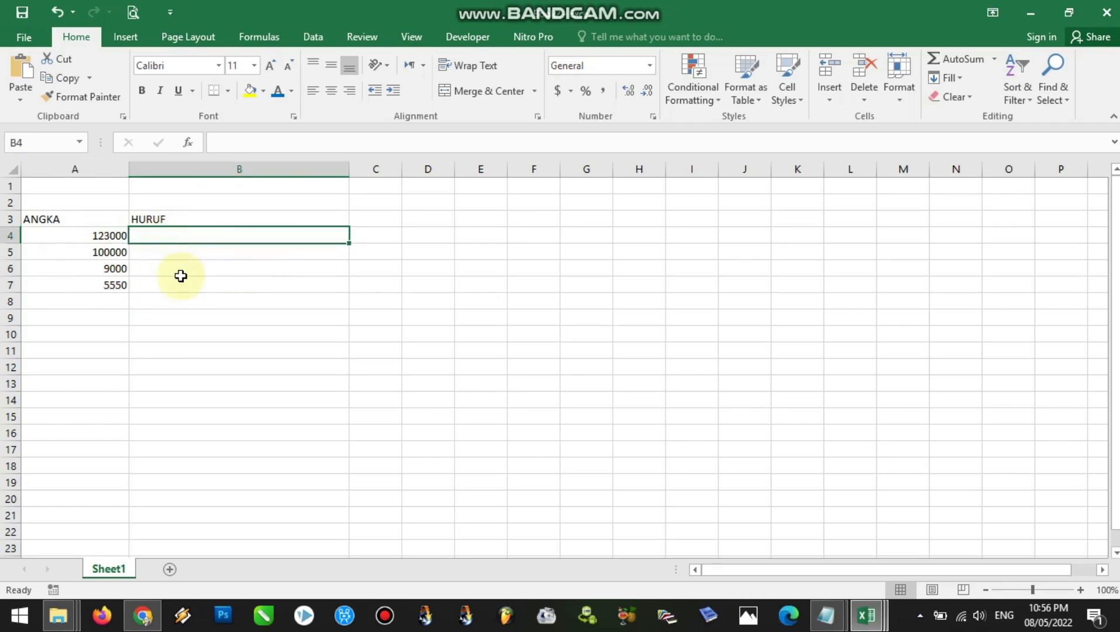
text(=TERBILANG)
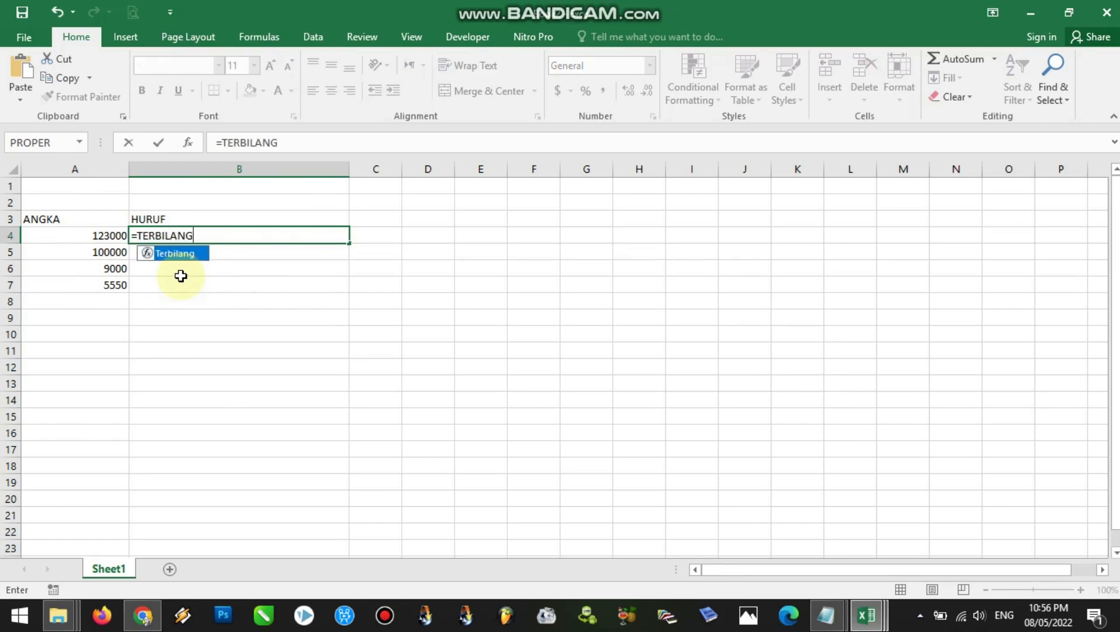
text(()
click(83, 235)
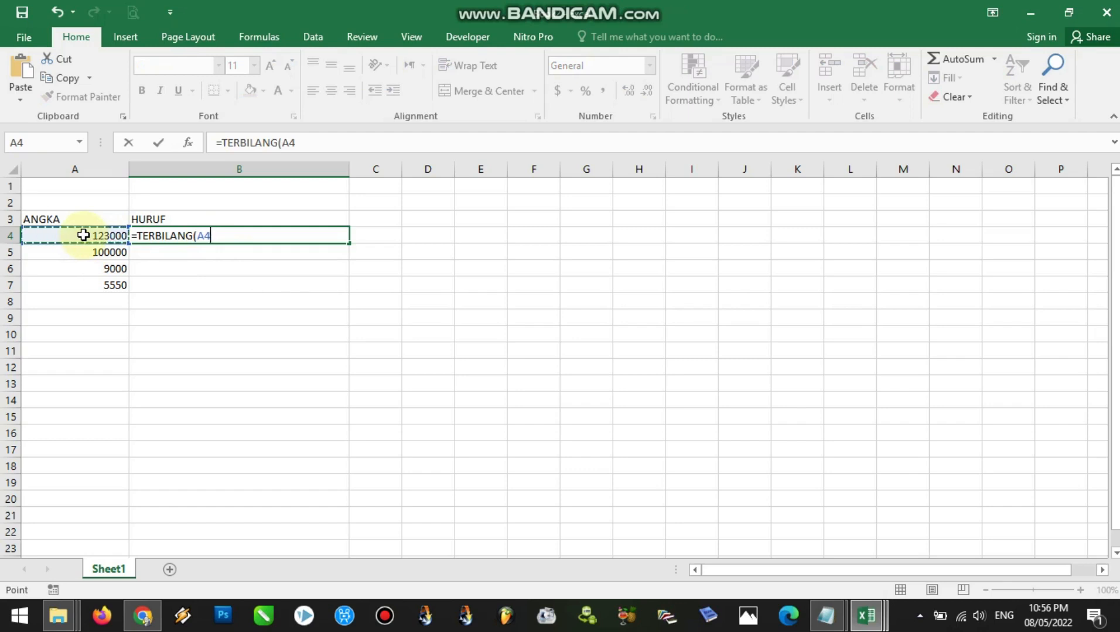
text())
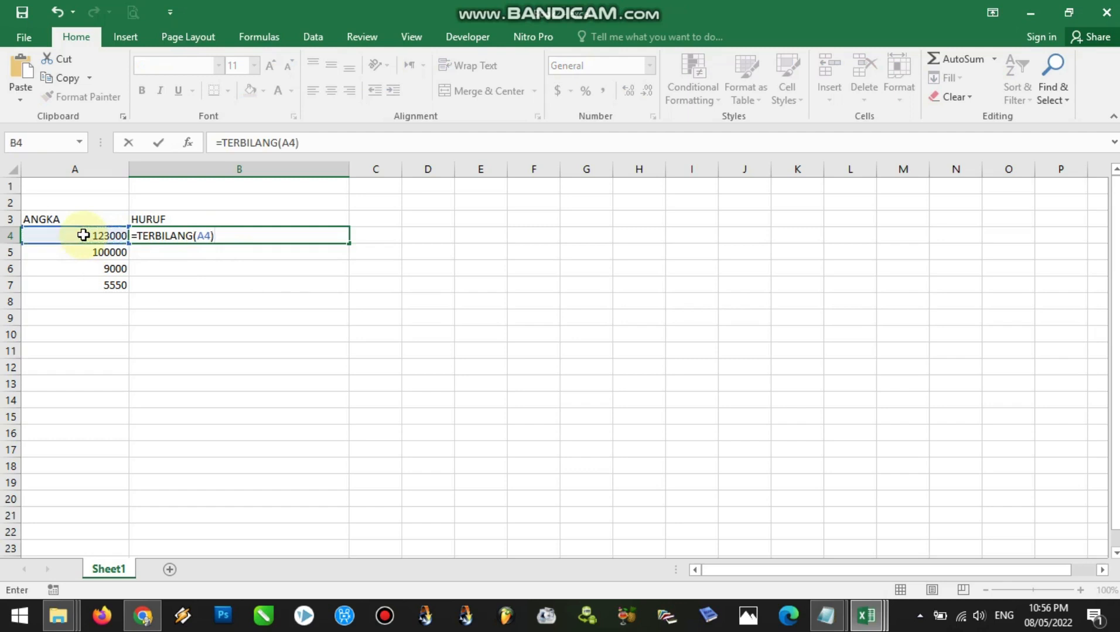
key(Return)
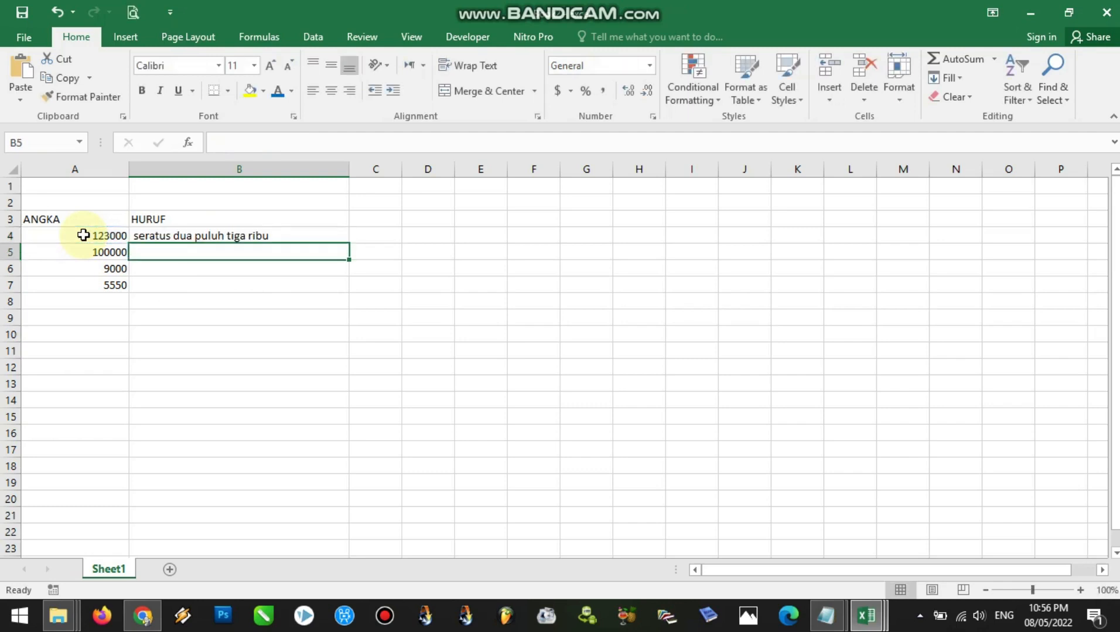
click(192, 234)
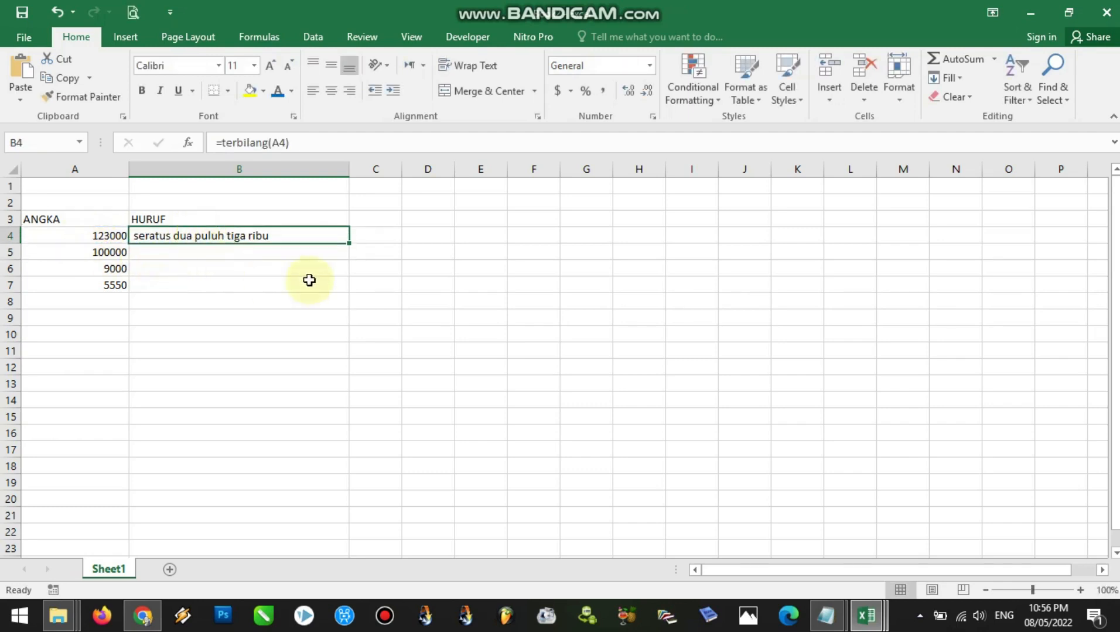
drag(348, 245, 347, 295)
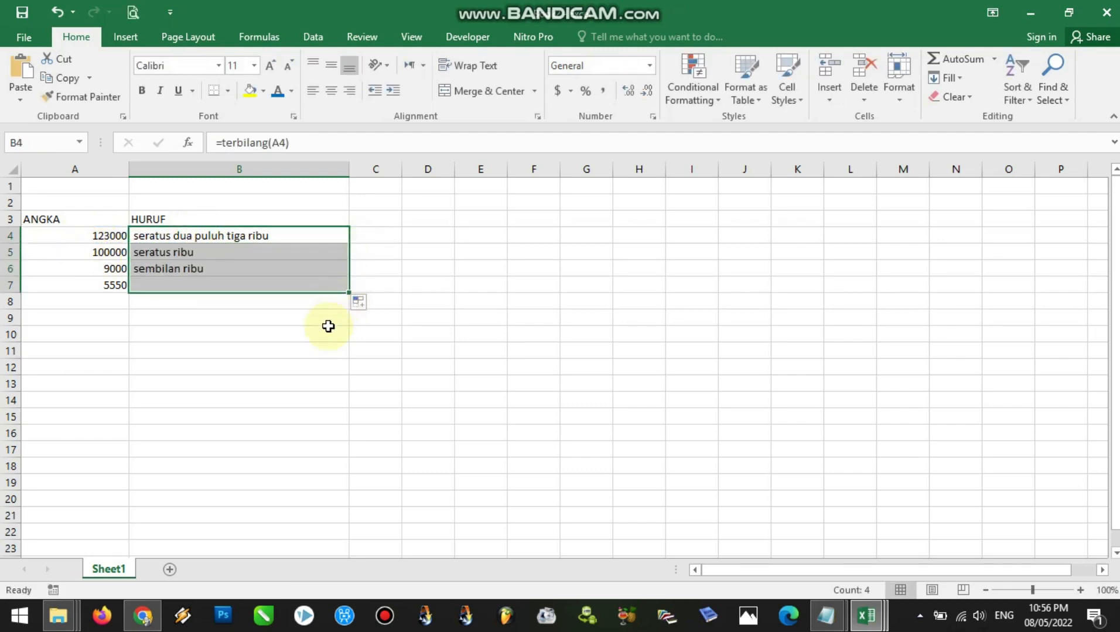
Format the ANGKA values in A4:A7 as Number with the 1000 separator and 0 decimal places
drag(105, 236, 109, 285)
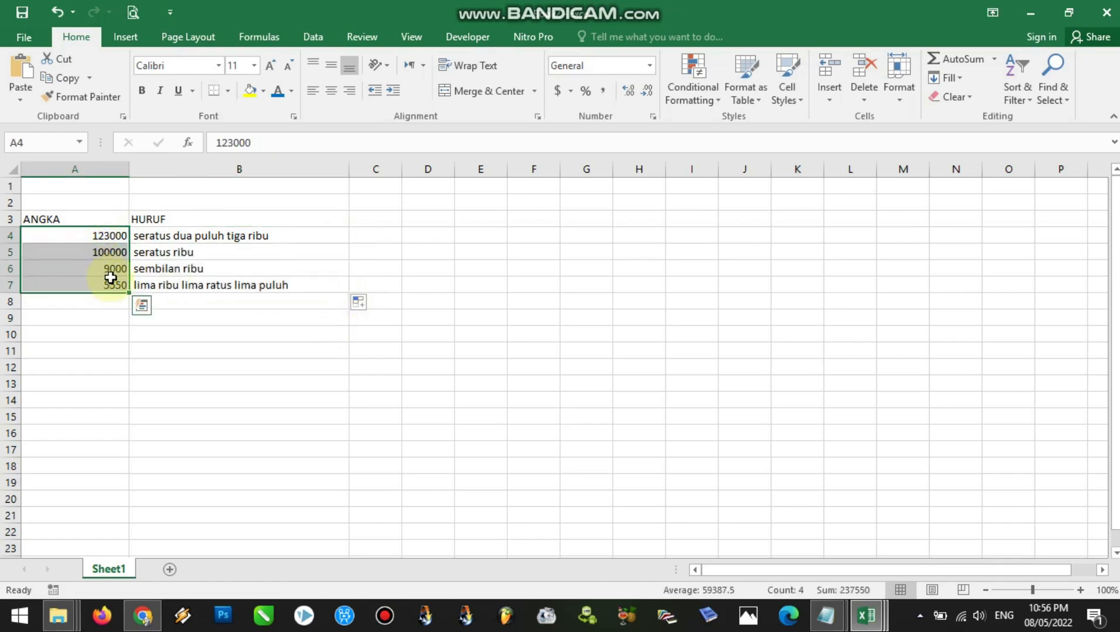
right_click(111, 285)
click(143, 526)
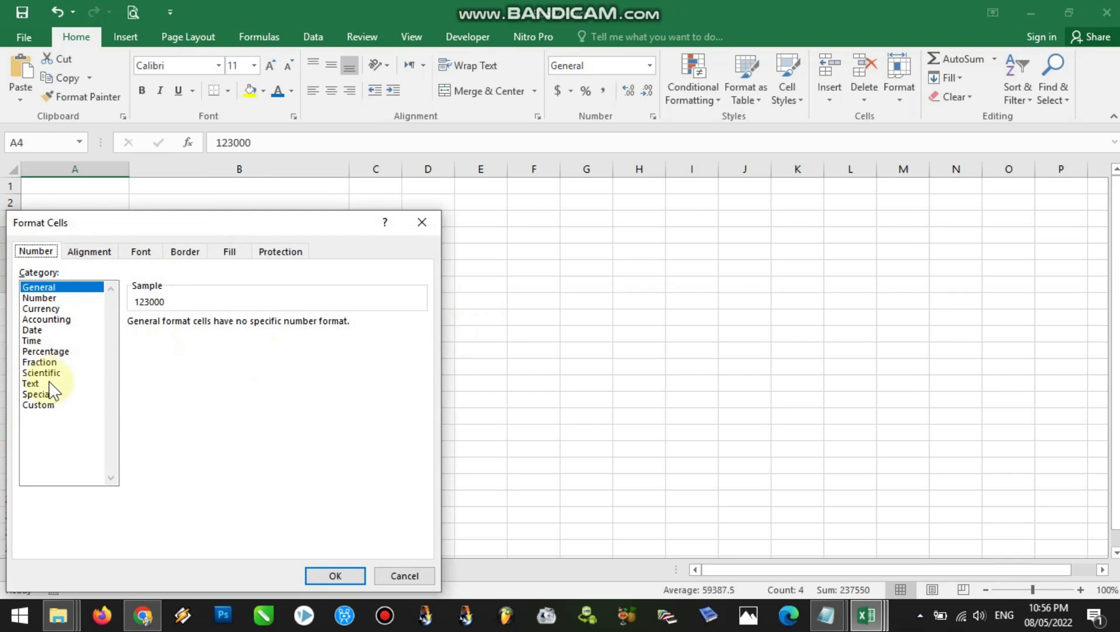
click(44, 299)
click(182, 345)
click(239, 327)
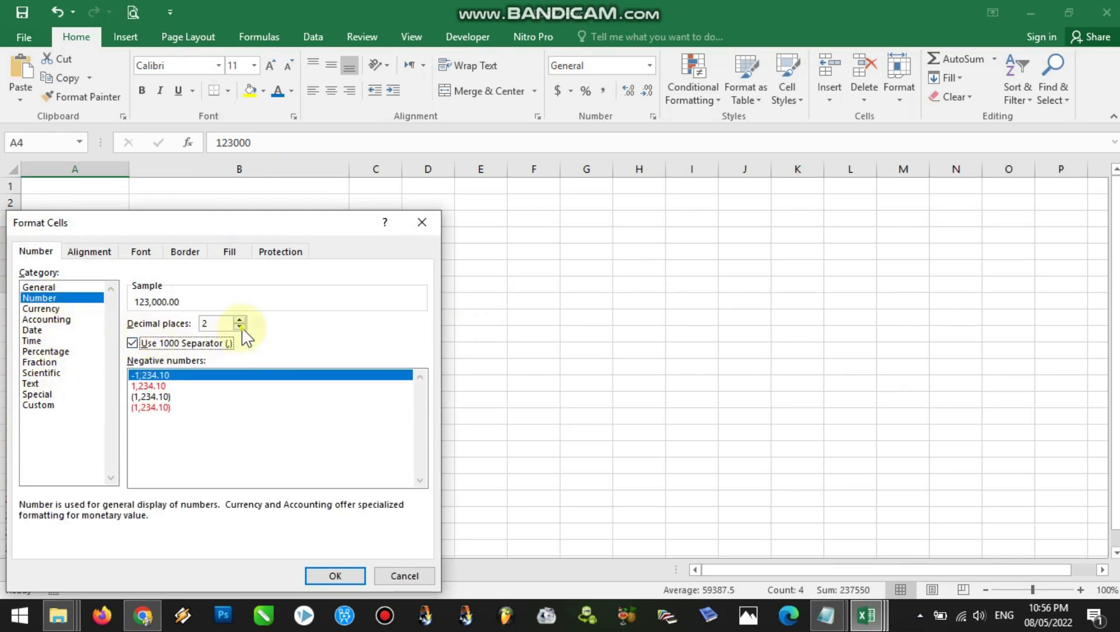
click(239, 327)
click(331, 572)
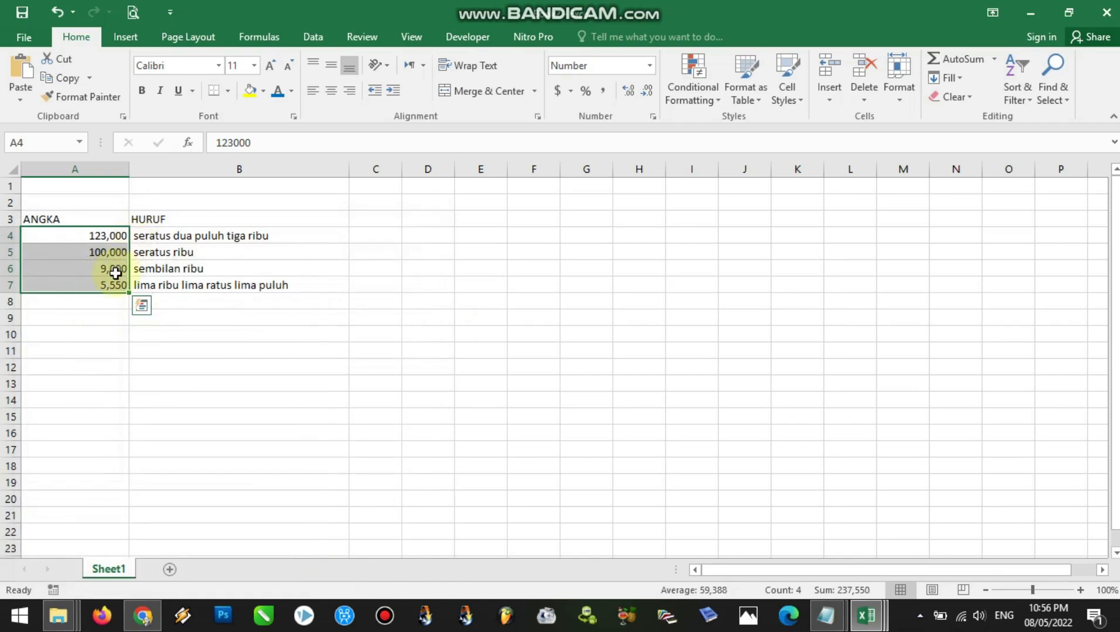
Review the ANGKA column and check the terbilang formulas in cells B4 to B7
click(78, 169)
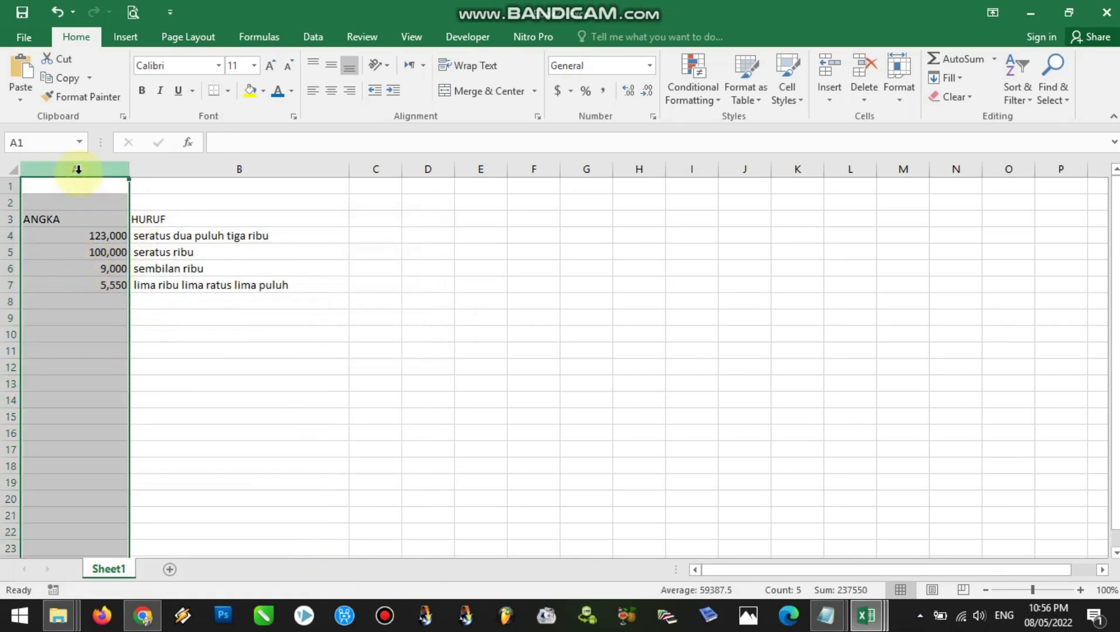
click(200, 237)
click(204, 270)
click(207, 285)
click(218, 269)
click(220, 252)
click(221, 236)
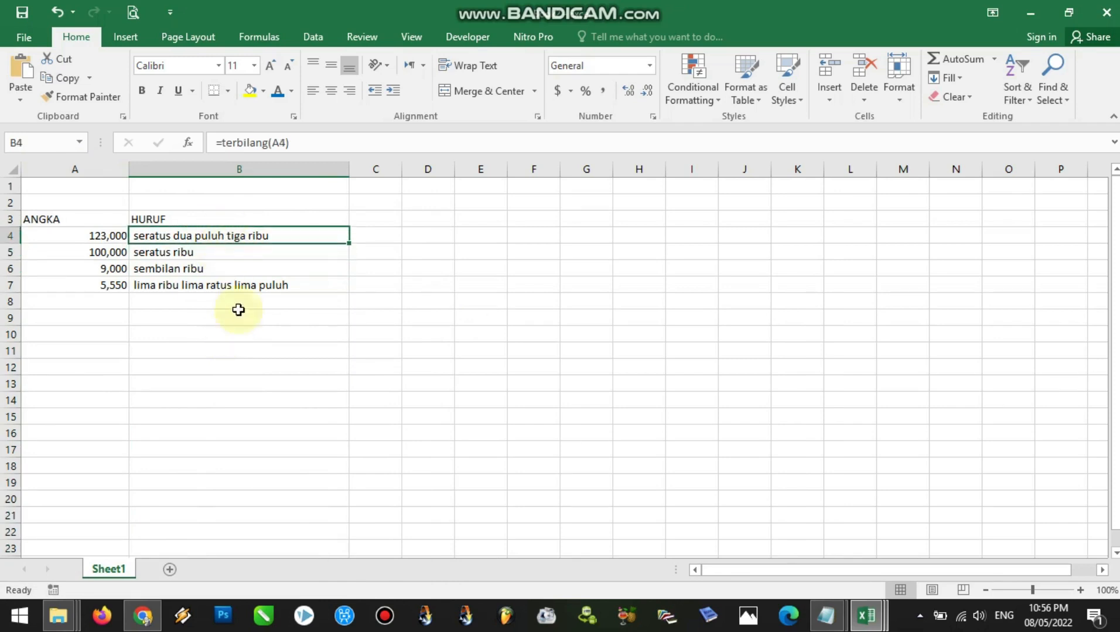
click(201, 258)
Append &" rupiah" to the terbilang formula in B4 and fill the updated formula down to B7
click(200, 237)
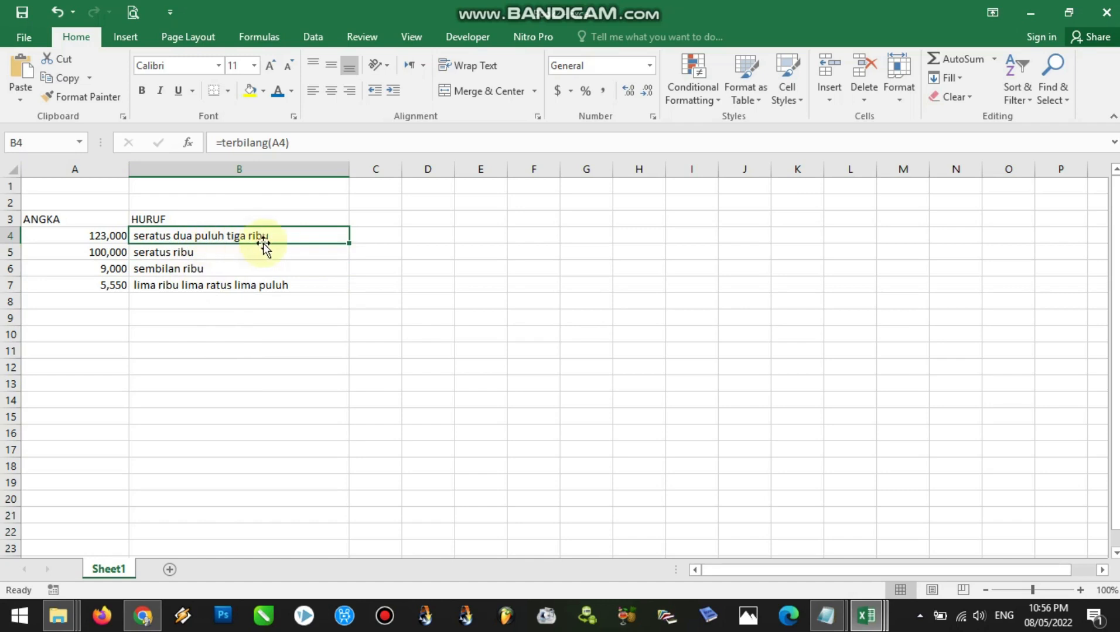
click(300, 142)
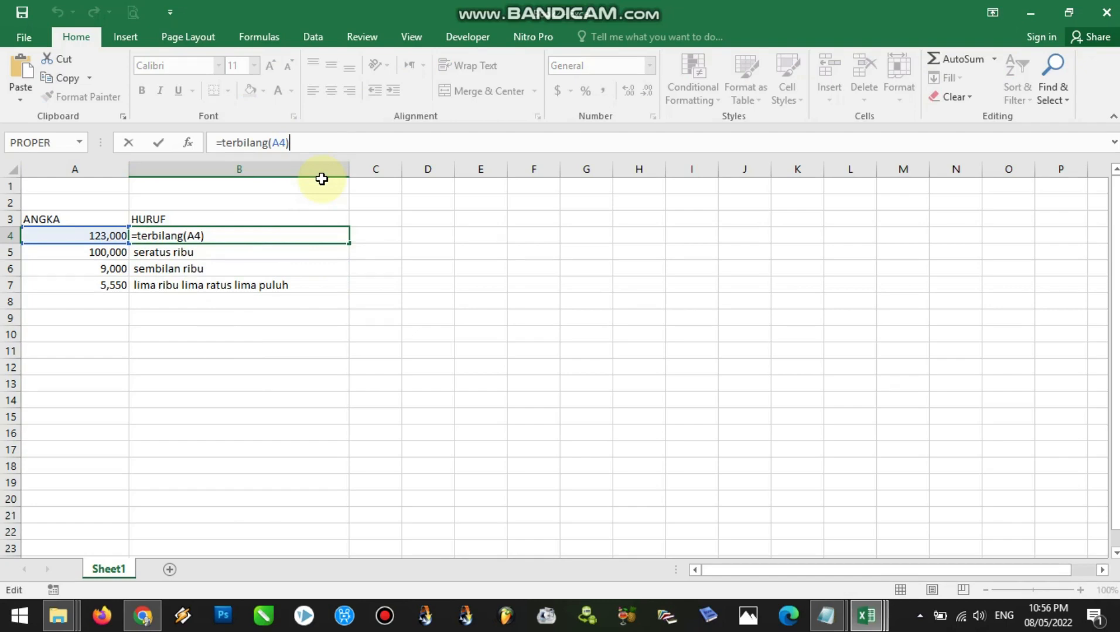
text(&)
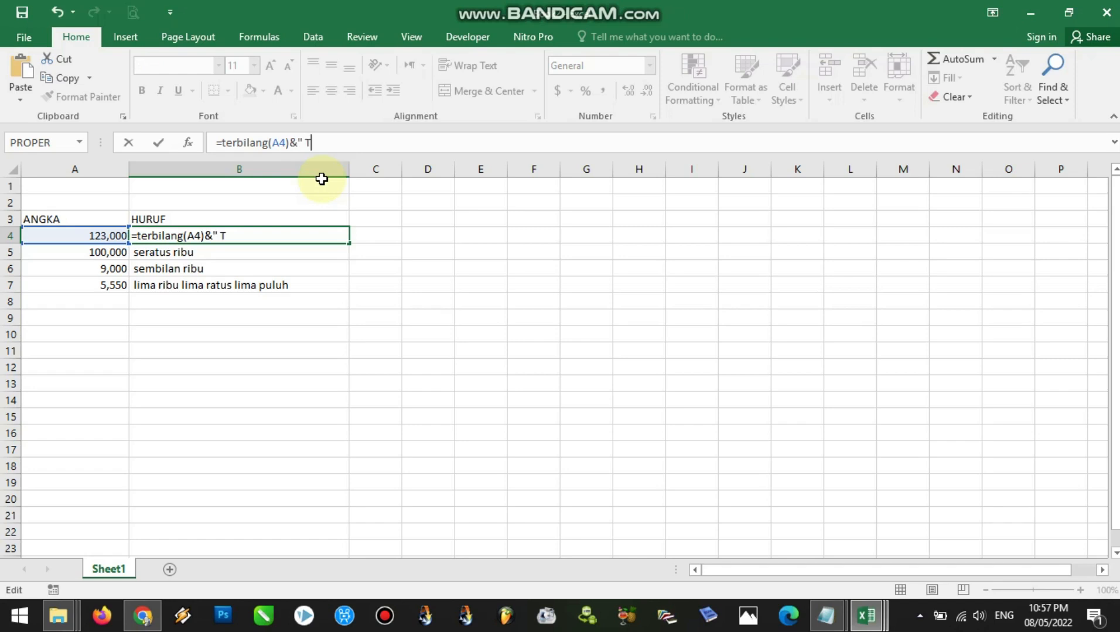
text(" rupiah)
key(Return)
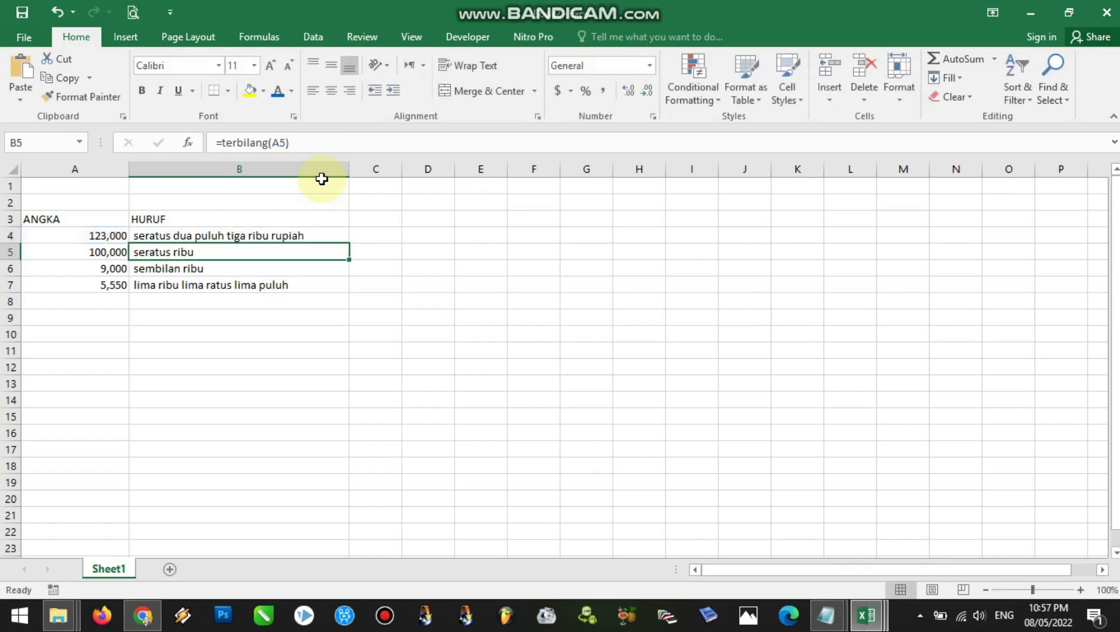
click(289, 235)
drag(348, 243, 348, 293)
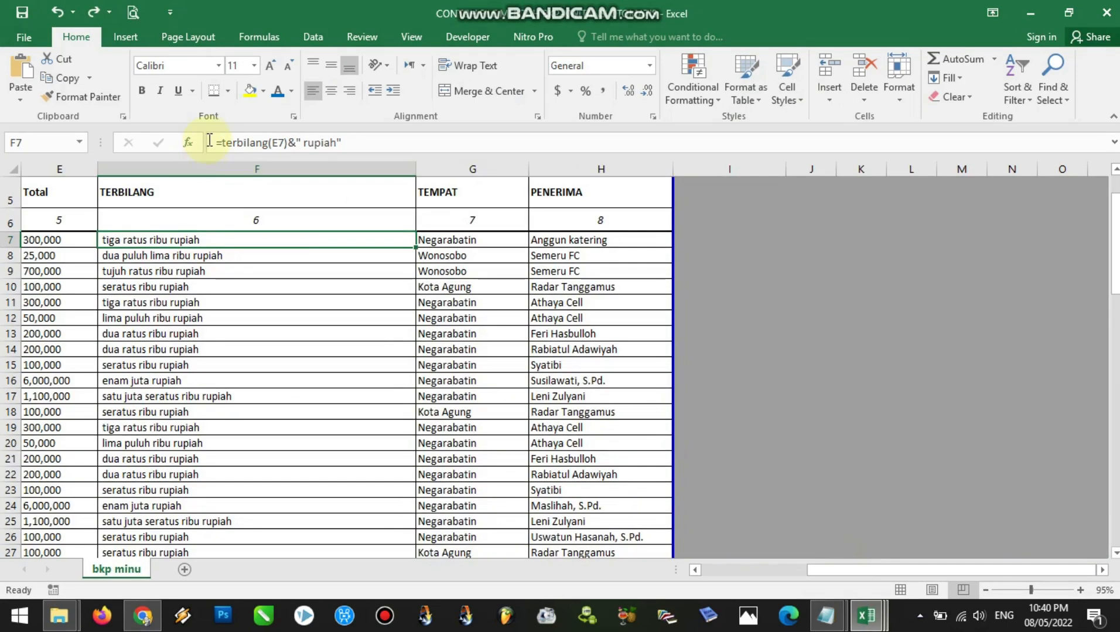
Examine each part of the terbilang formula in F7 of the bkp minu sheet and the Total cell E7 it refers to
click(212, 140)
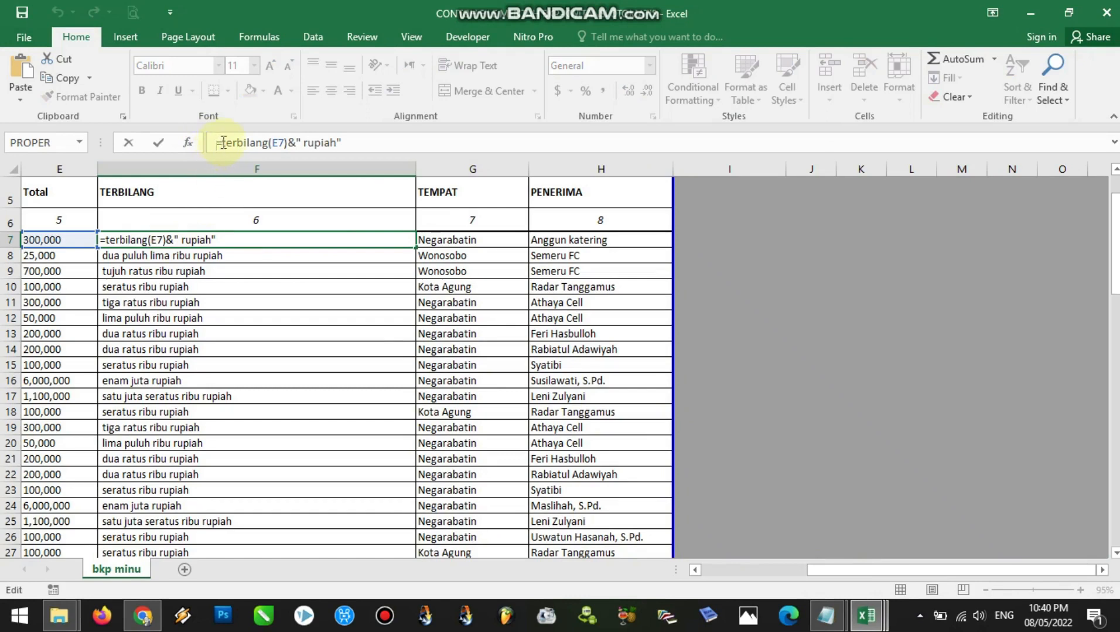
drag(230, 142, 265, 142)
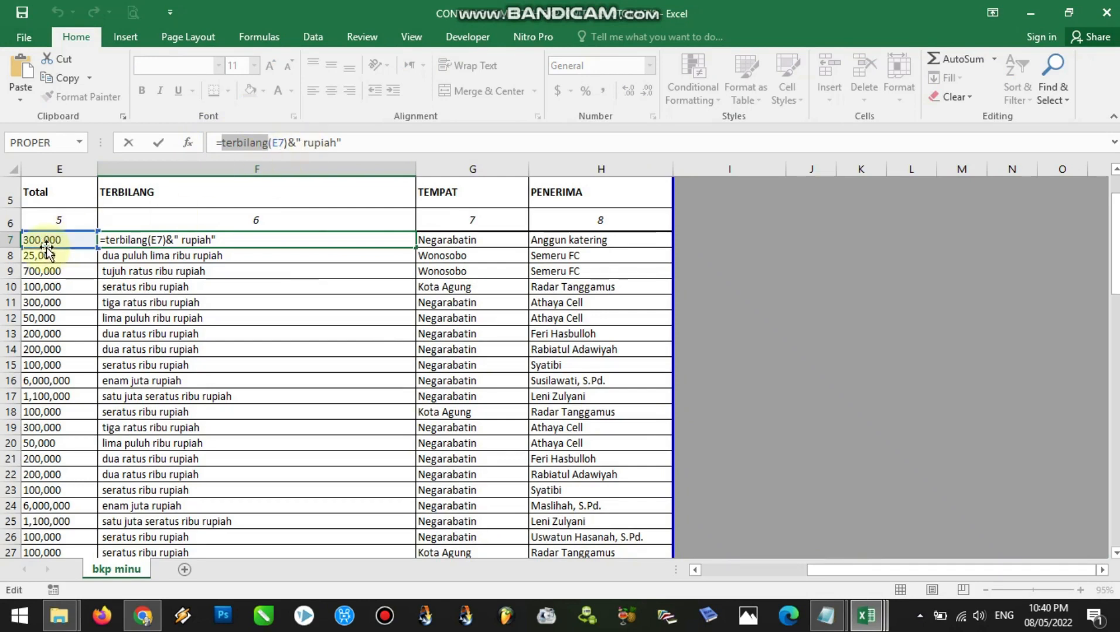
click(291, 142)
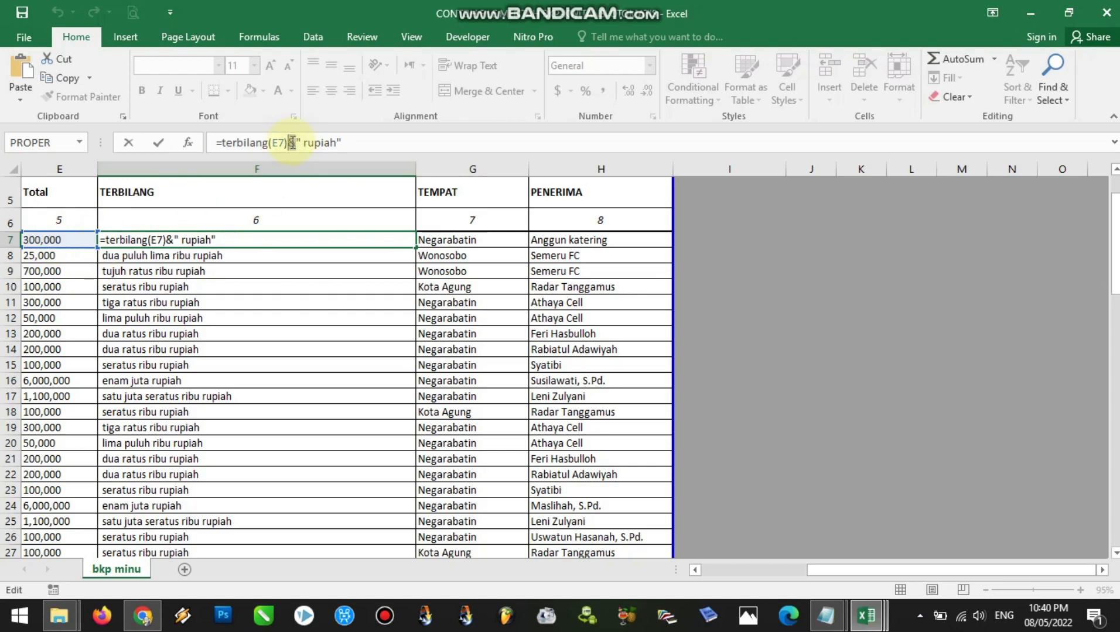
click(298, 142)
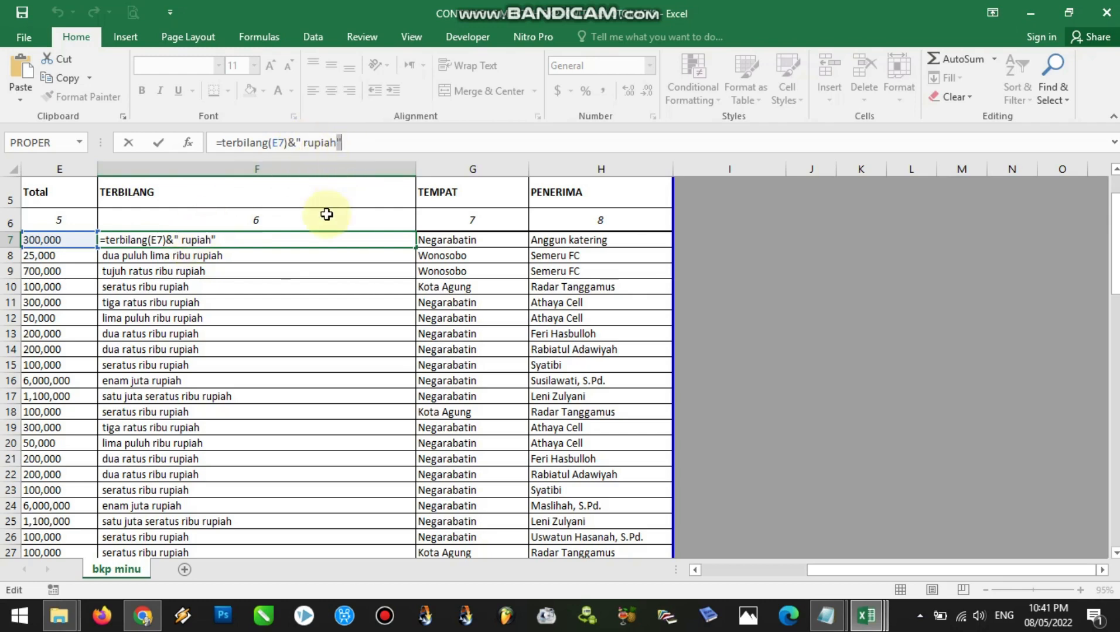
key(Return)
click(204, 241)
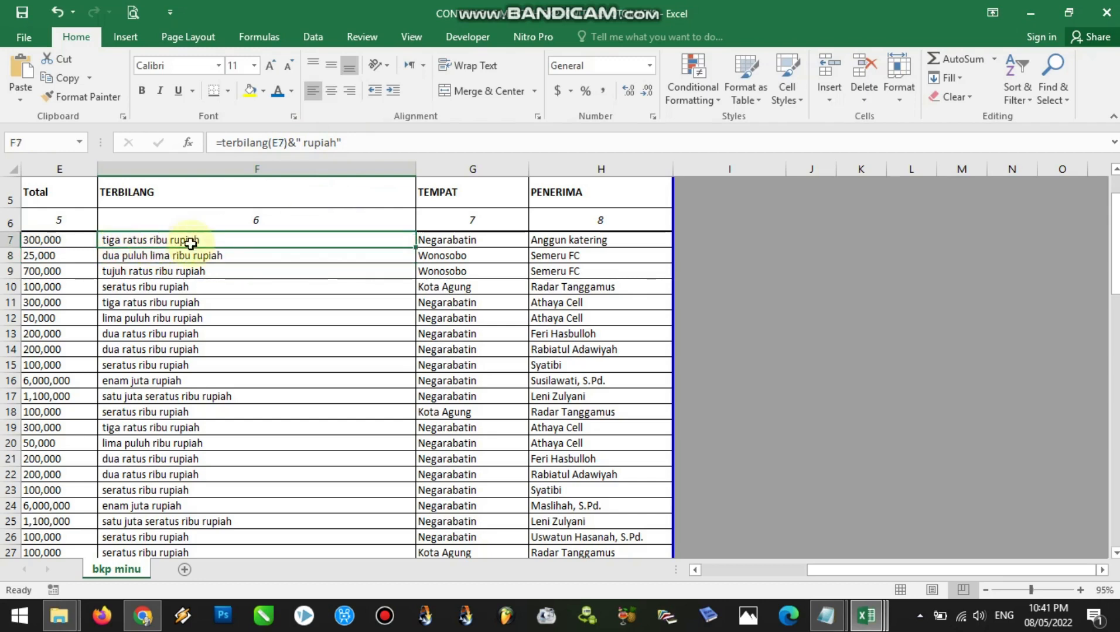
click(64, 241)
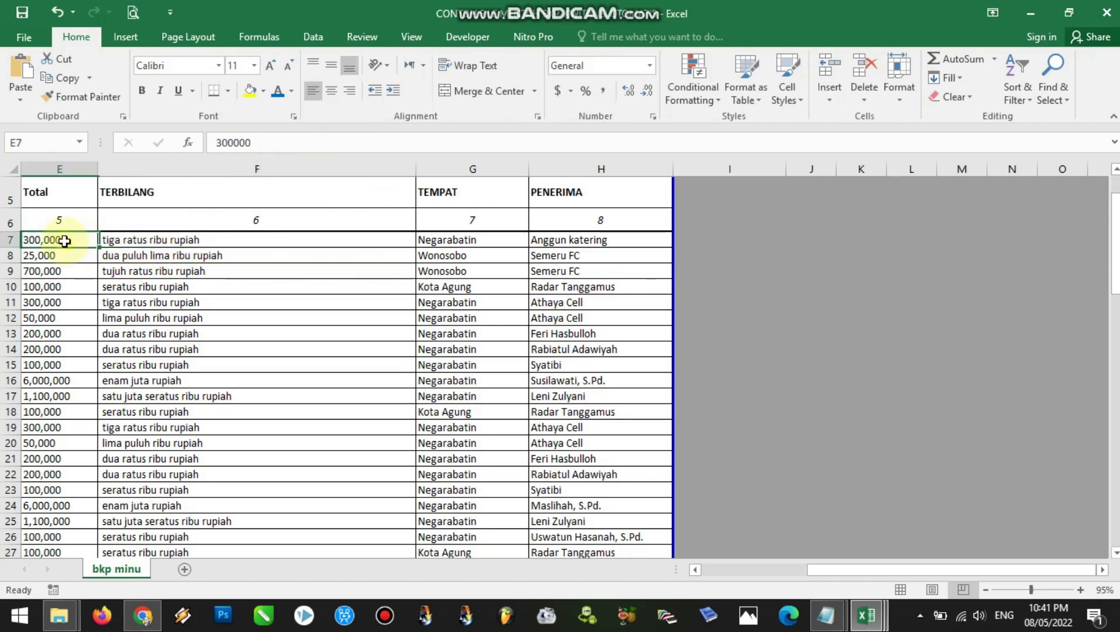
click(169, 241)
drag(365, 146, 213, 144)
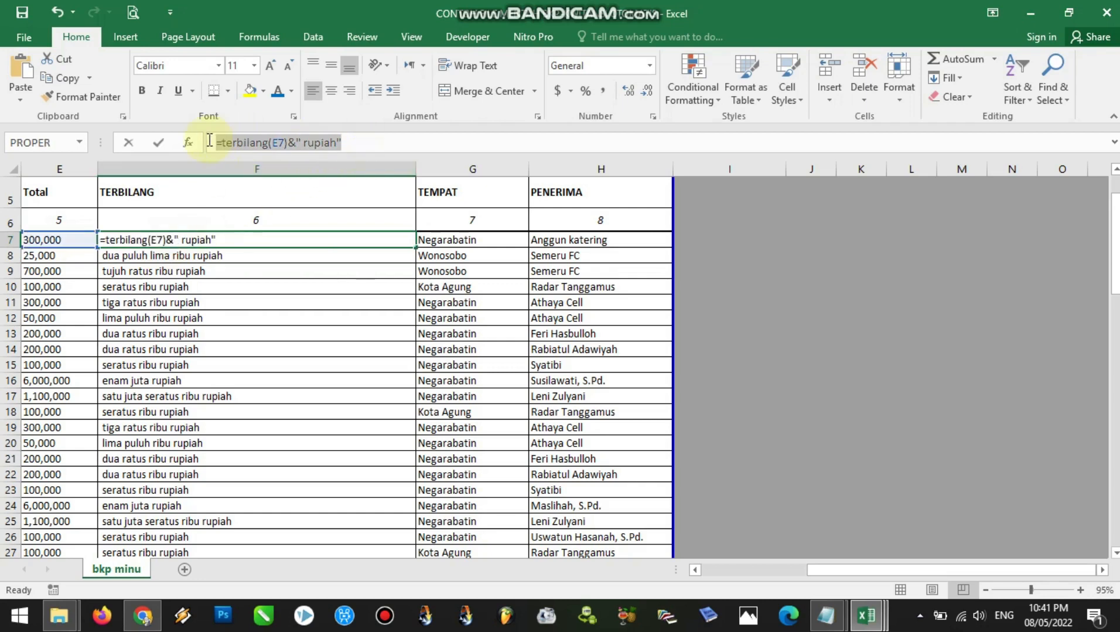
key(Return)
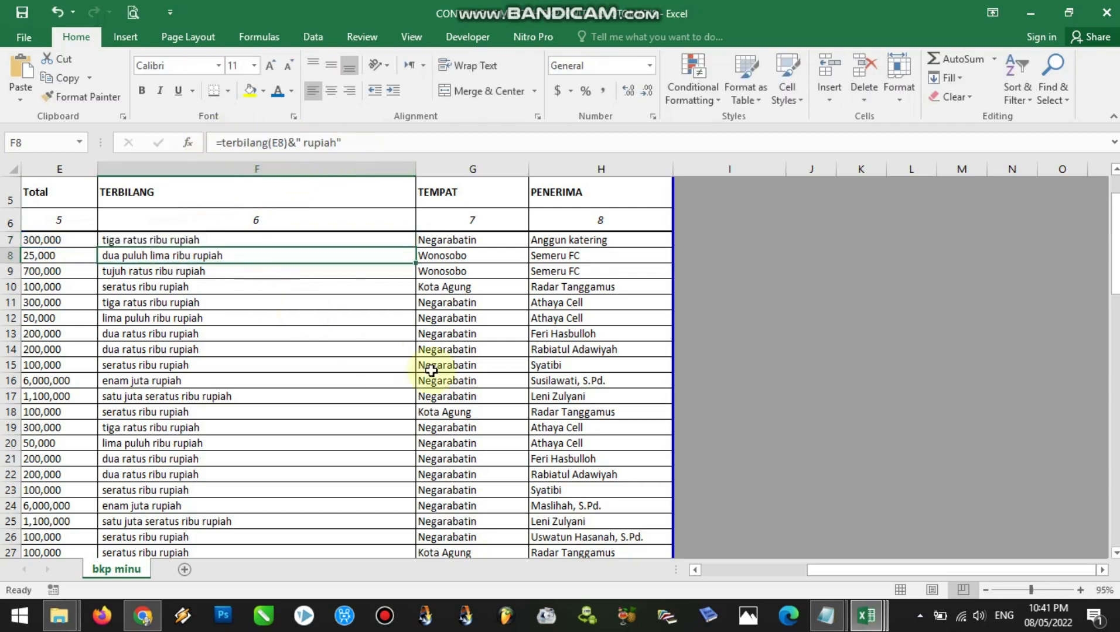
Switch to the penjelasan notes in Notepad, read the LANGKAH 4 instructions on preparing receipt data, and switch to Chrome
click(864, 620)
mouse_move(826, 616)
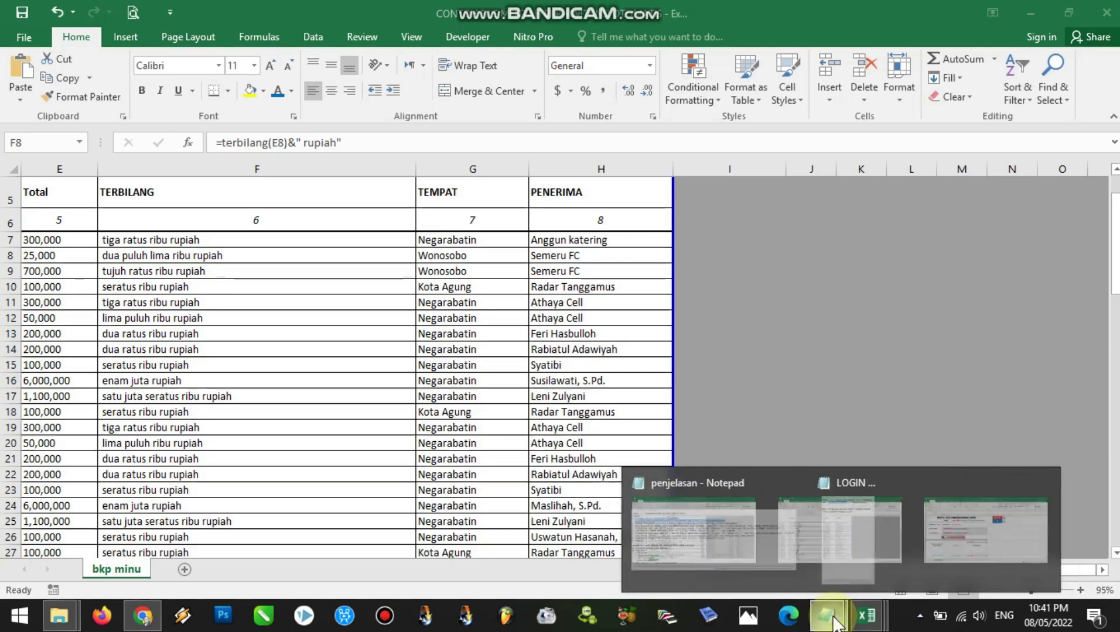
click(783, 577)
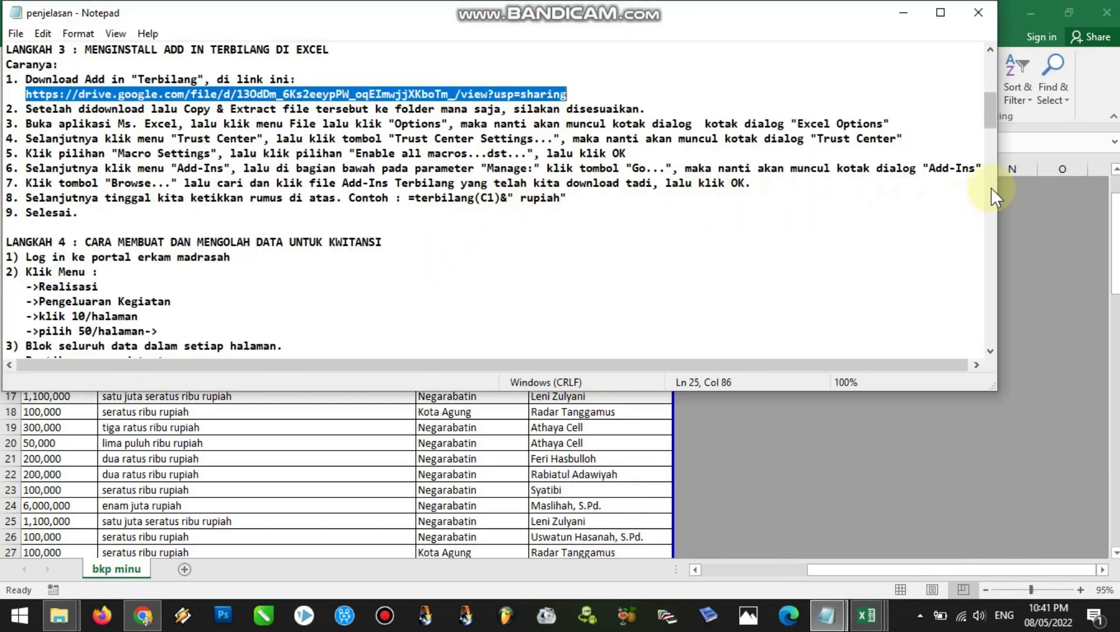
mouse_move(992, 117)
mouse_down()
mouse_move(987, 99)
mouse_move(987, 136)
mouse_up()
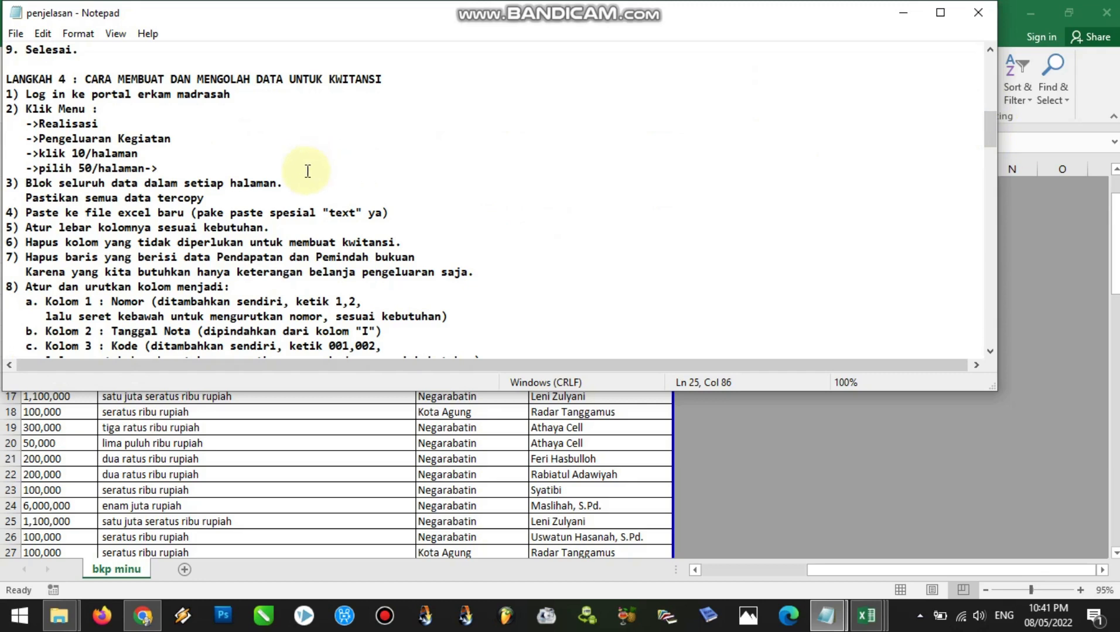
click(145, 616)
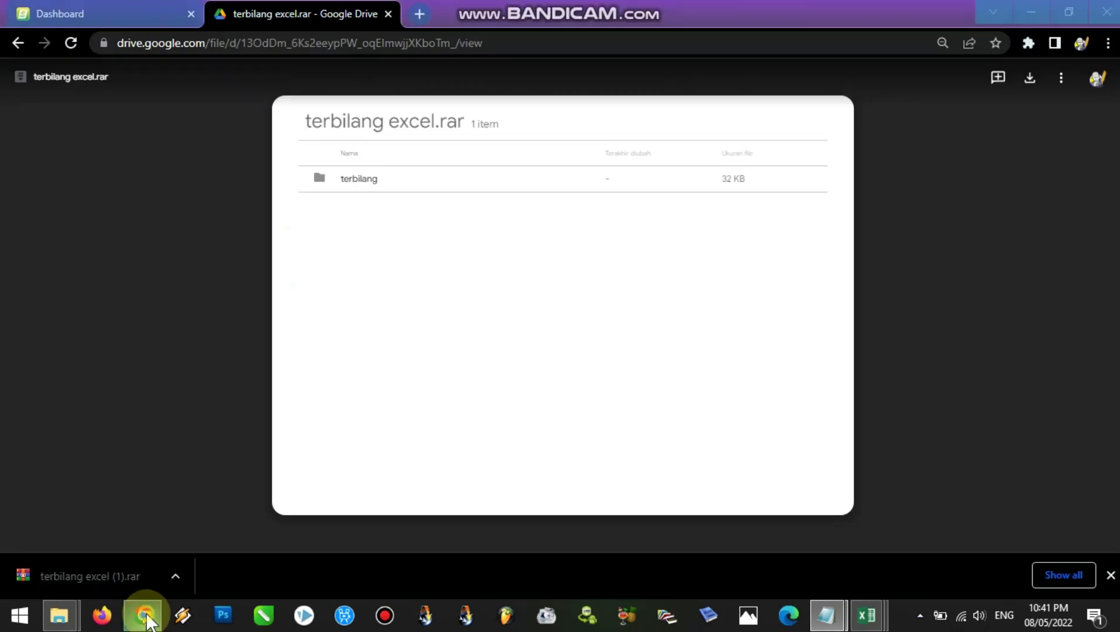
Close the terbilang excel.rar Google Drive tab, switch to Excel and permanently delete Sheet1 from the receipt workbook
click(387, 14)
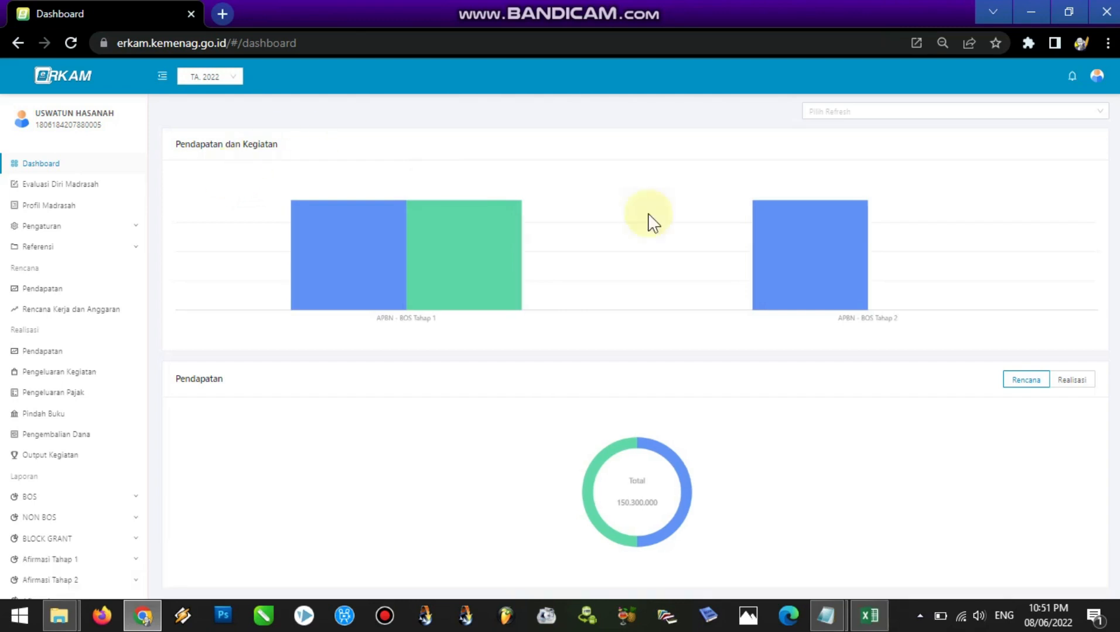
mouse_move(431, 285)
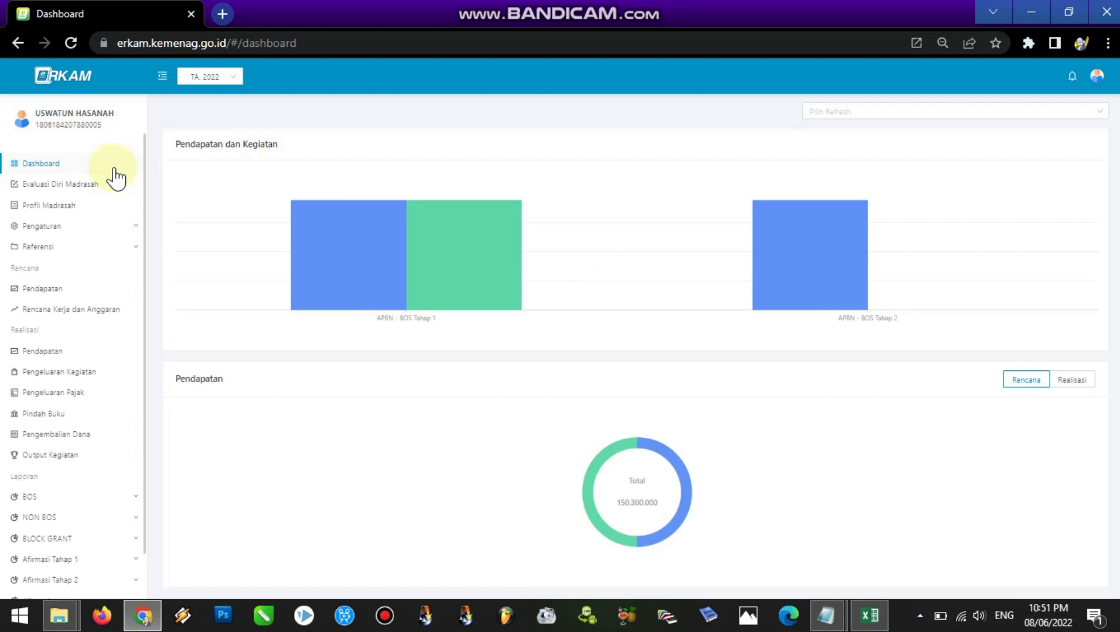
click(868, 615)
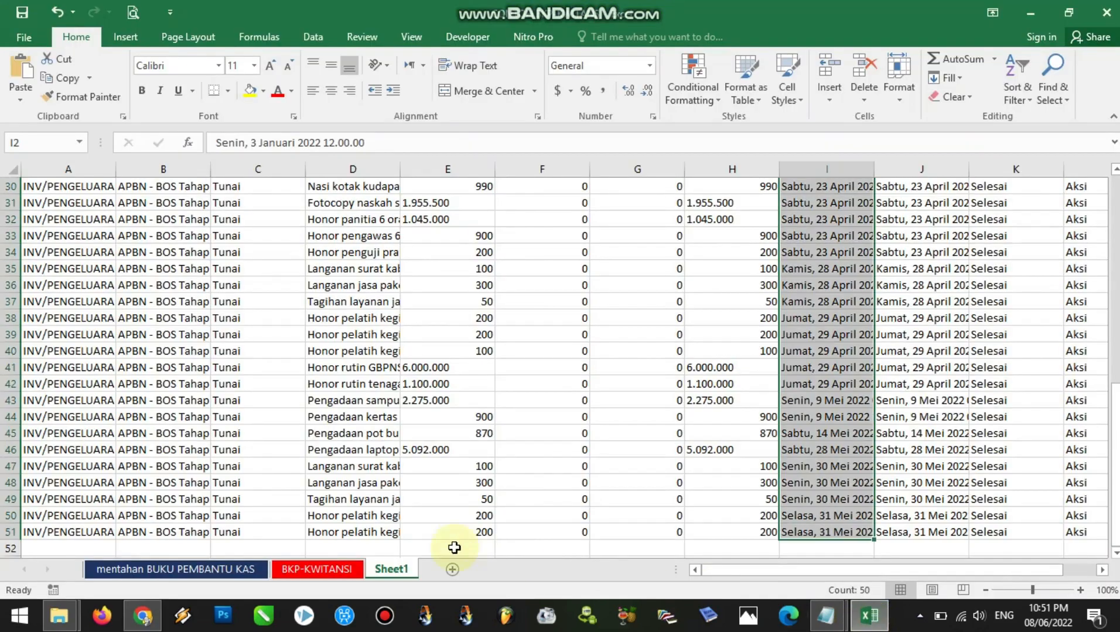
right_click(393, 567)
click(445, 404)
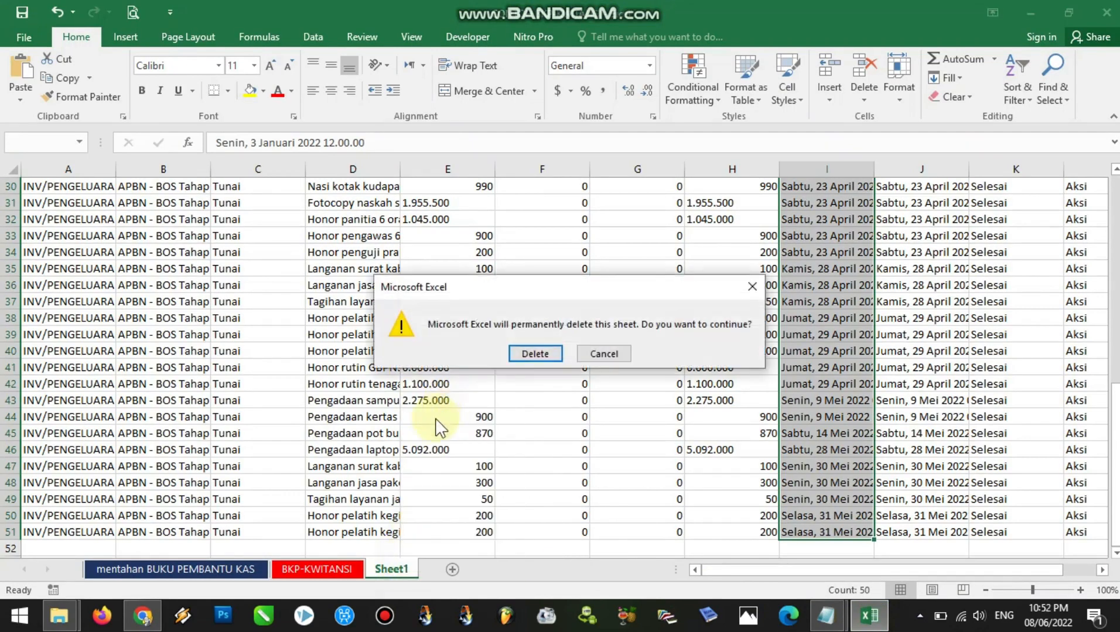
click(530, 352)
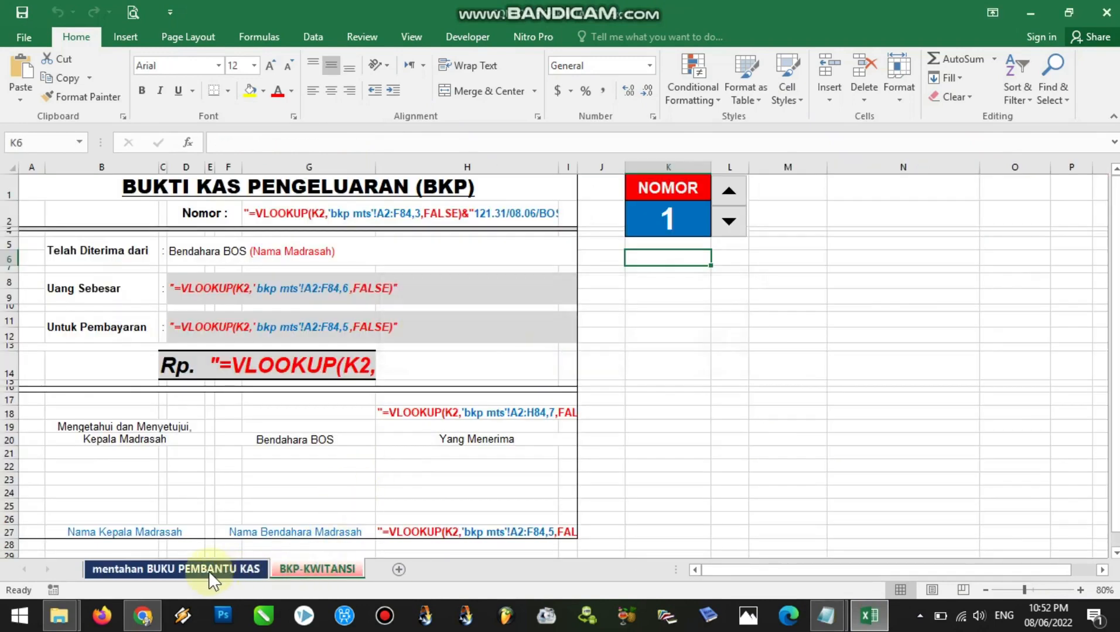
Compare the blank mentahan BUKU PEMBANTU KAS table with the BKP-KWITANSI receipt template
click(208, 571)
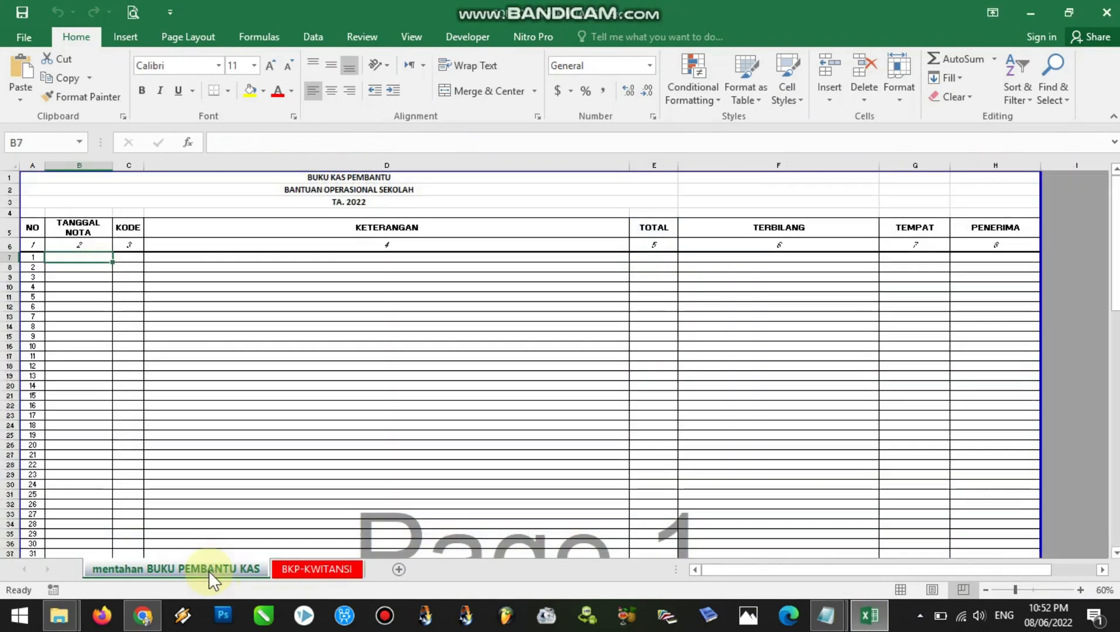
click(303, 571)
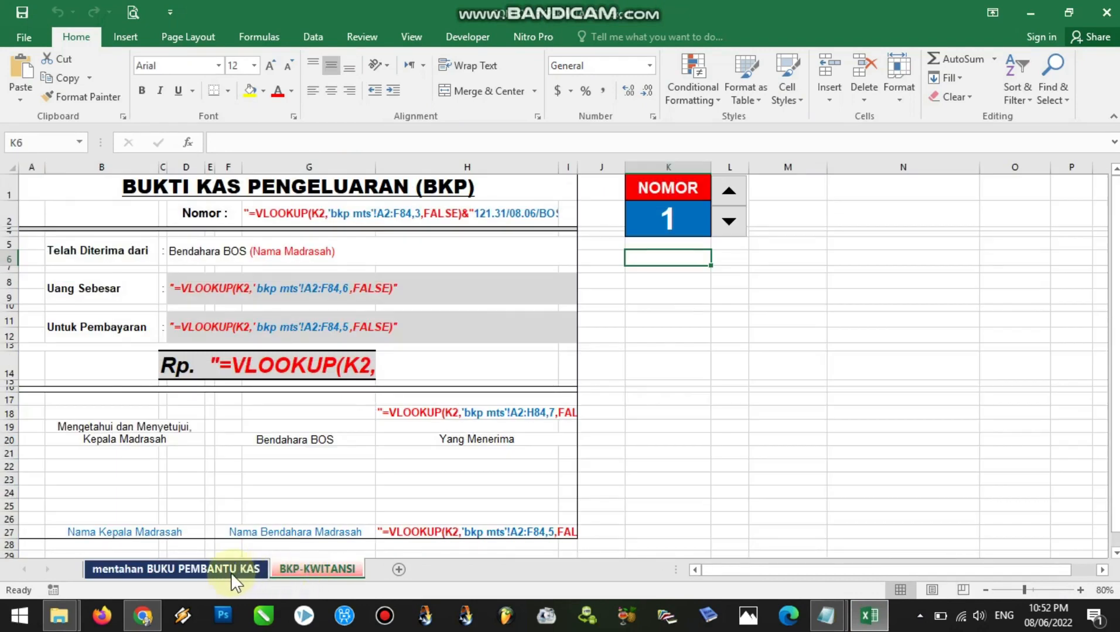
click(230, 572)
click(299, 570)
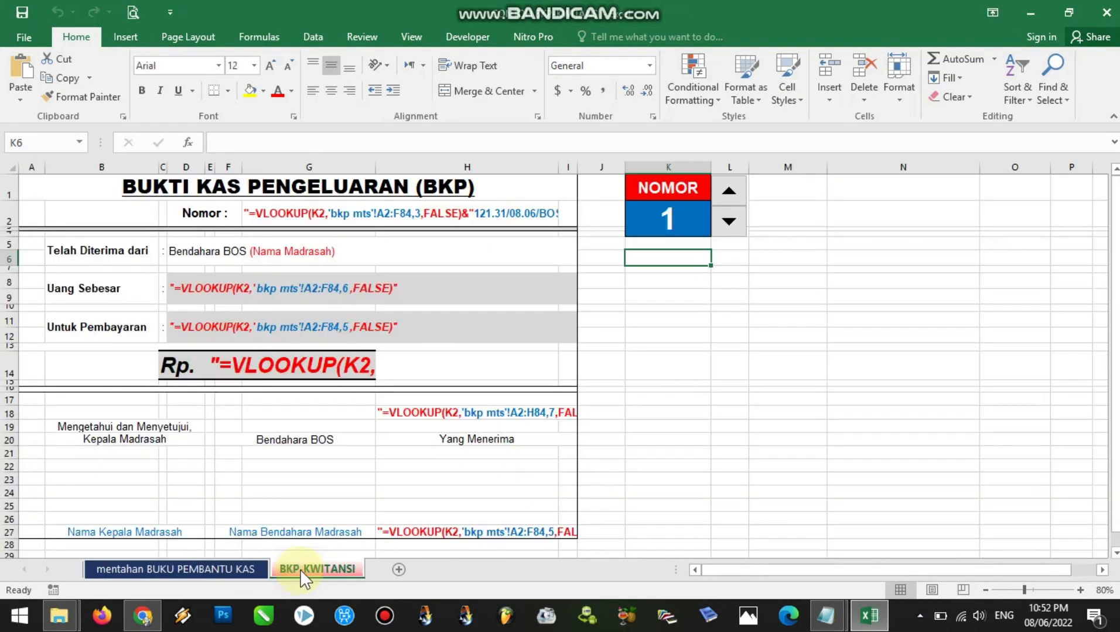
click(216, 573)
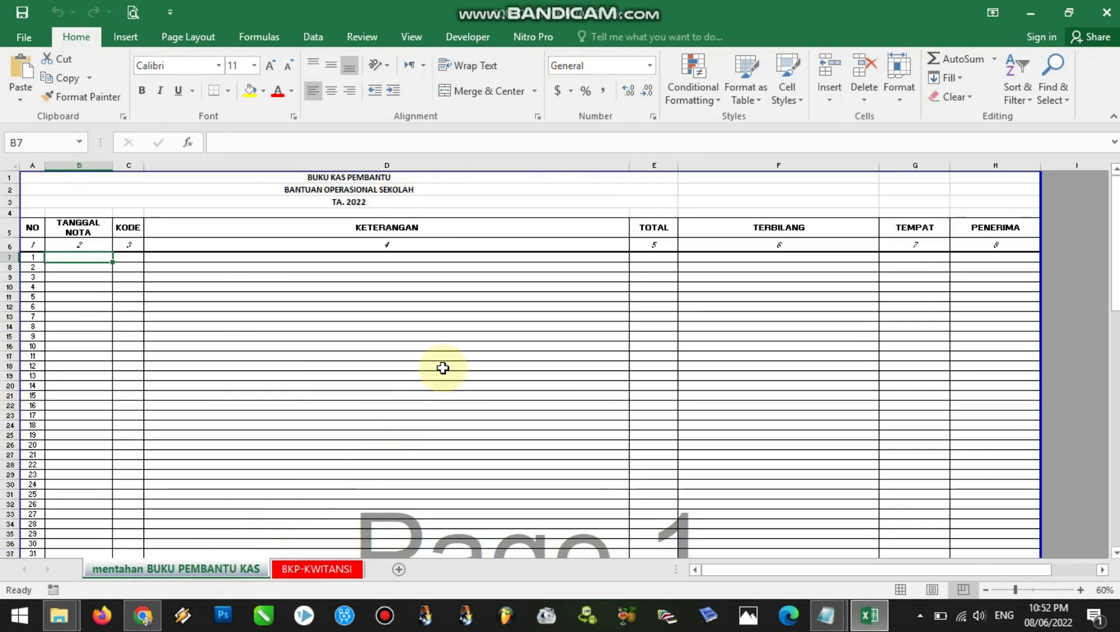
Switch to Chrome, open the Realisasi Pengeluaran Kegiatan list in ERKAM and show 50 entries per page
click(143, 615)
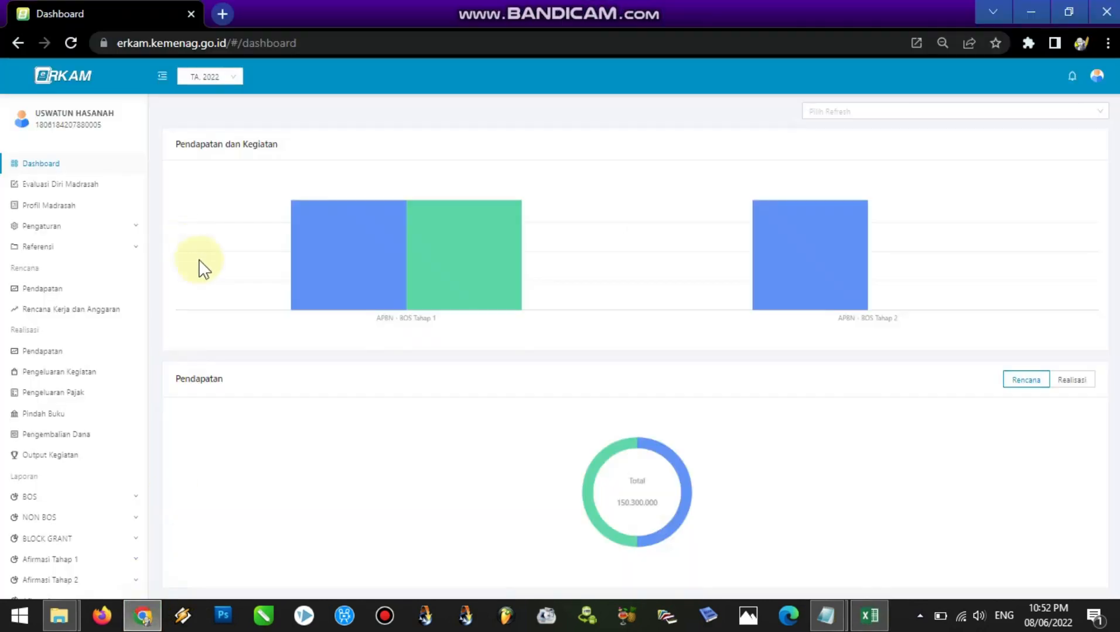
click(69, 212)
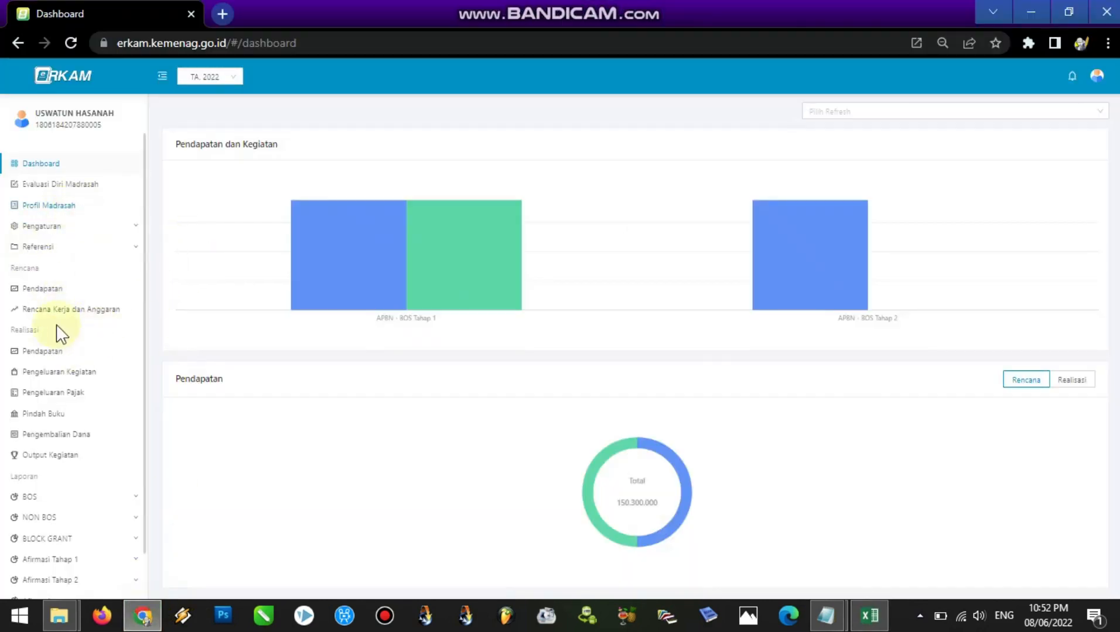
click(56, 377)
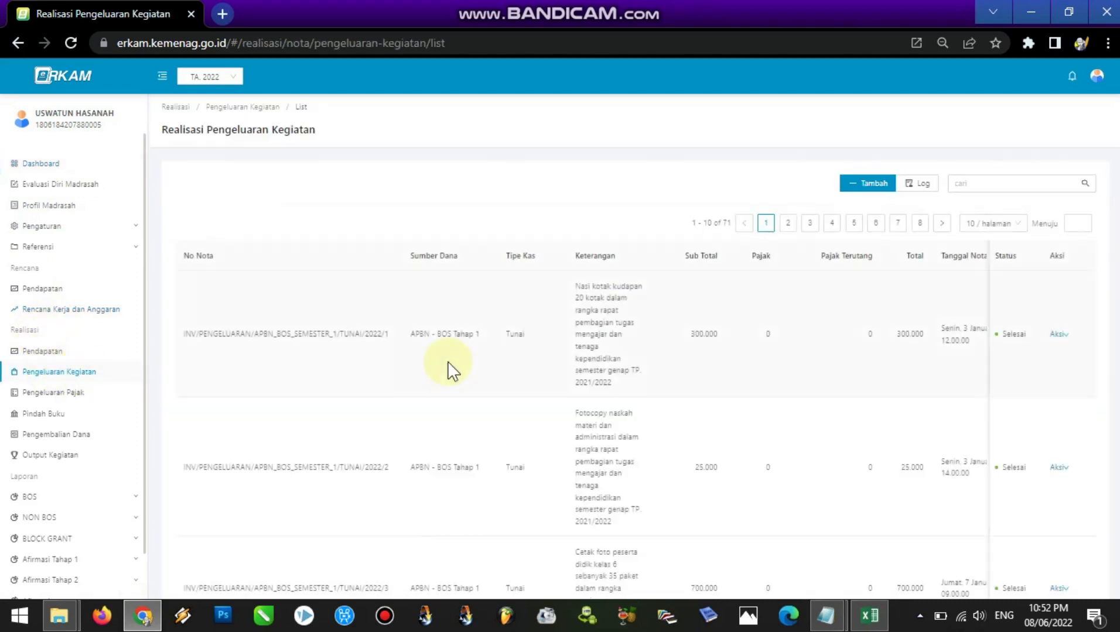
scroll(636, 346, down, 10)
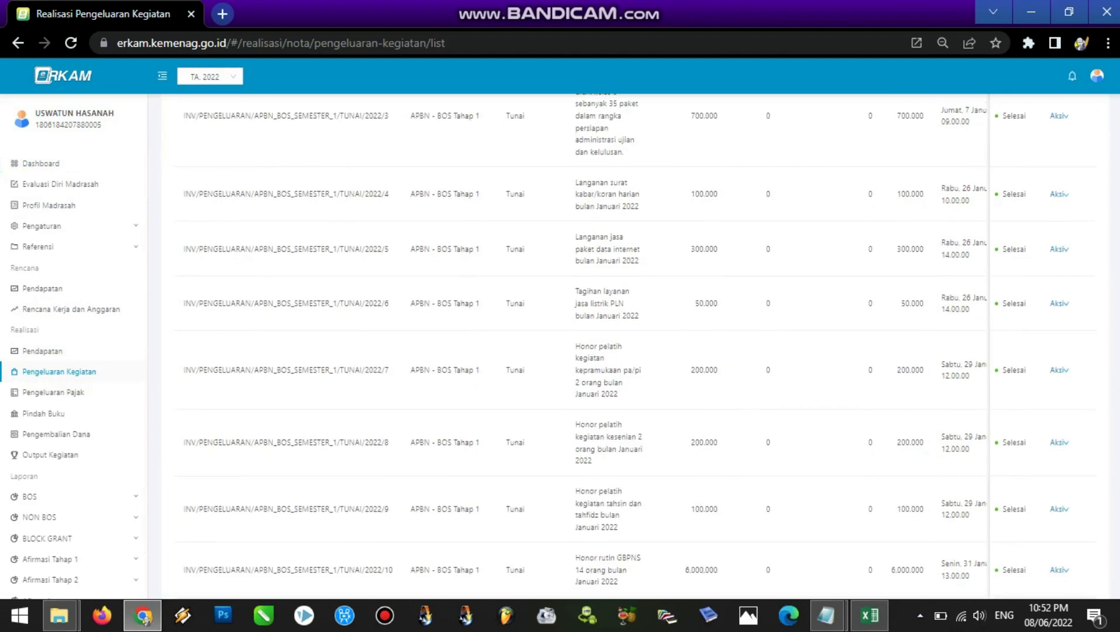
click(1010, 559)
click(990, 535)
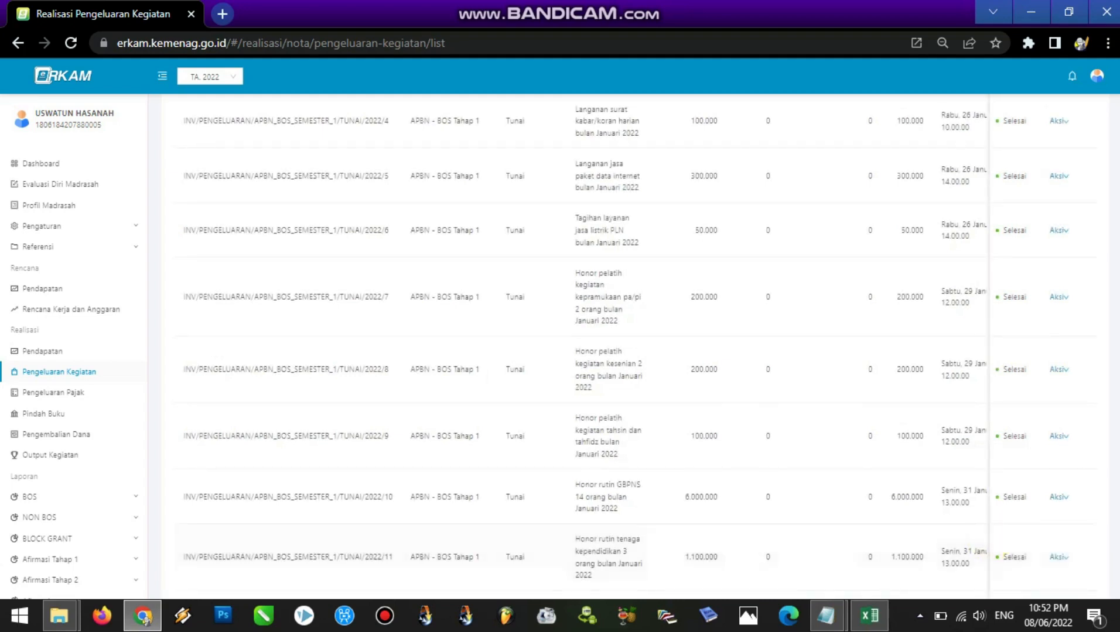
Copy the whole first page of the expense table, from the No Nota header through the last of its 50 entries
scroll(972, 588, down, 20)
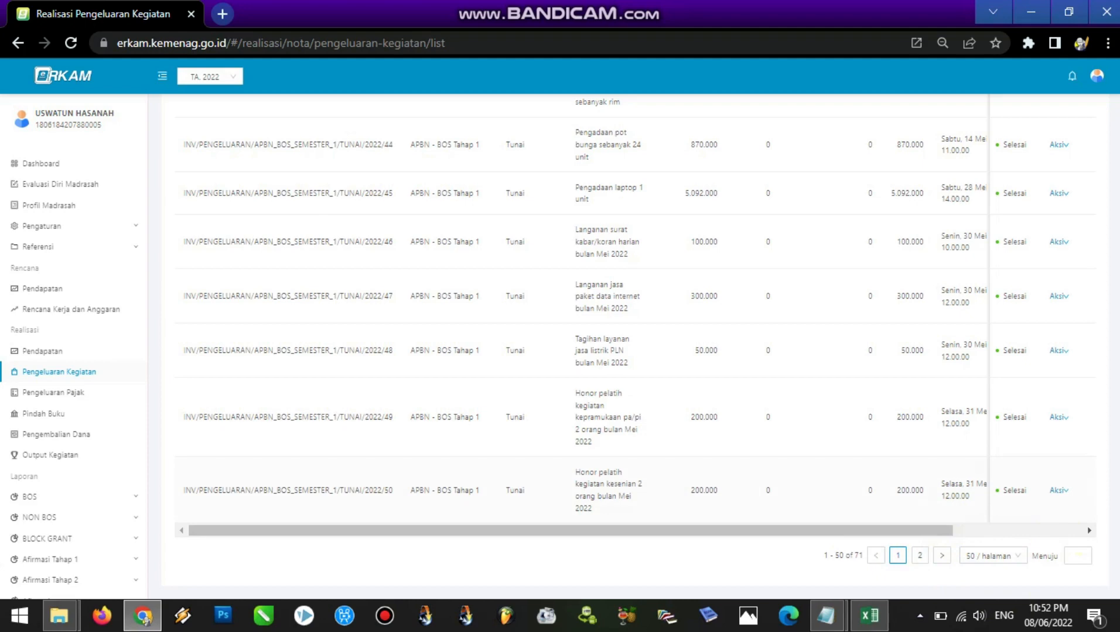
drag(1118, 522, 1118, 112)
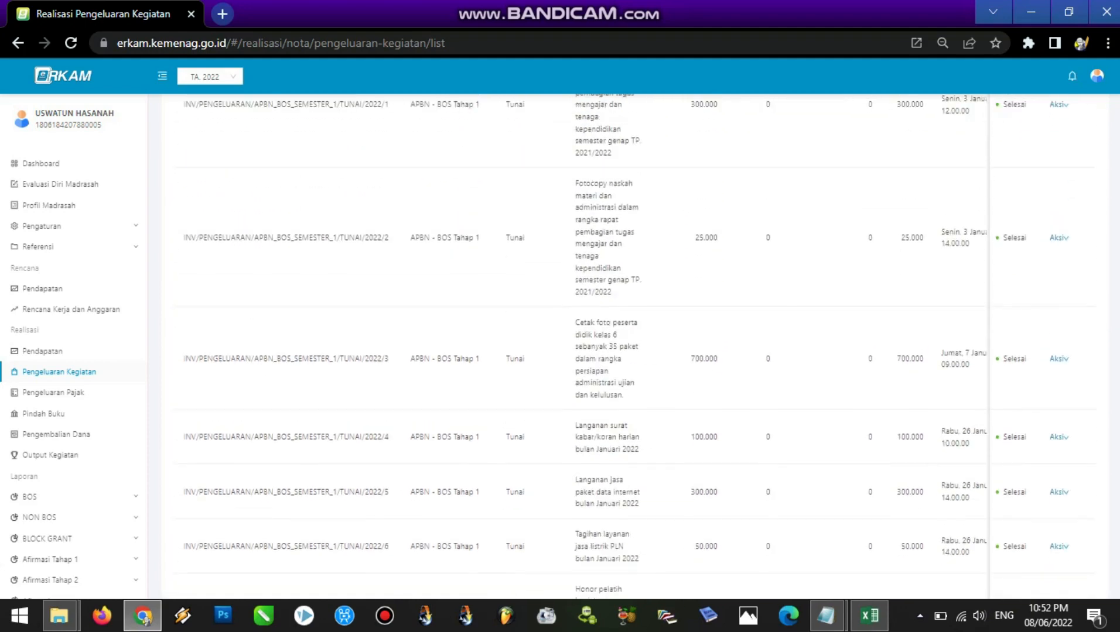
scroll(674, 168, up, 4)
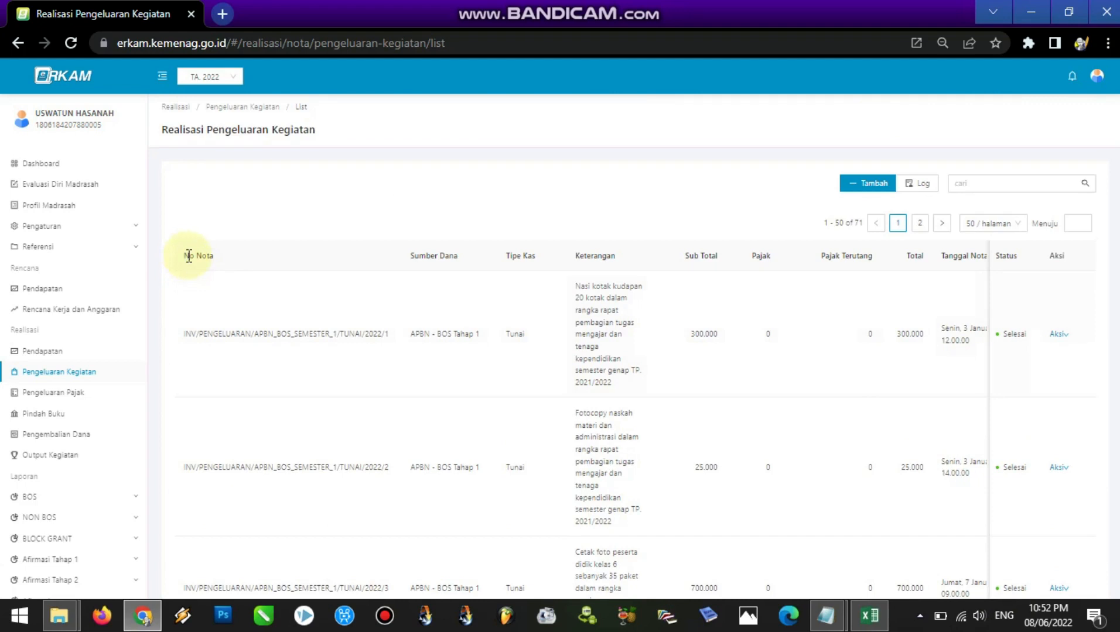
drag(186, 258, 1088, 512)
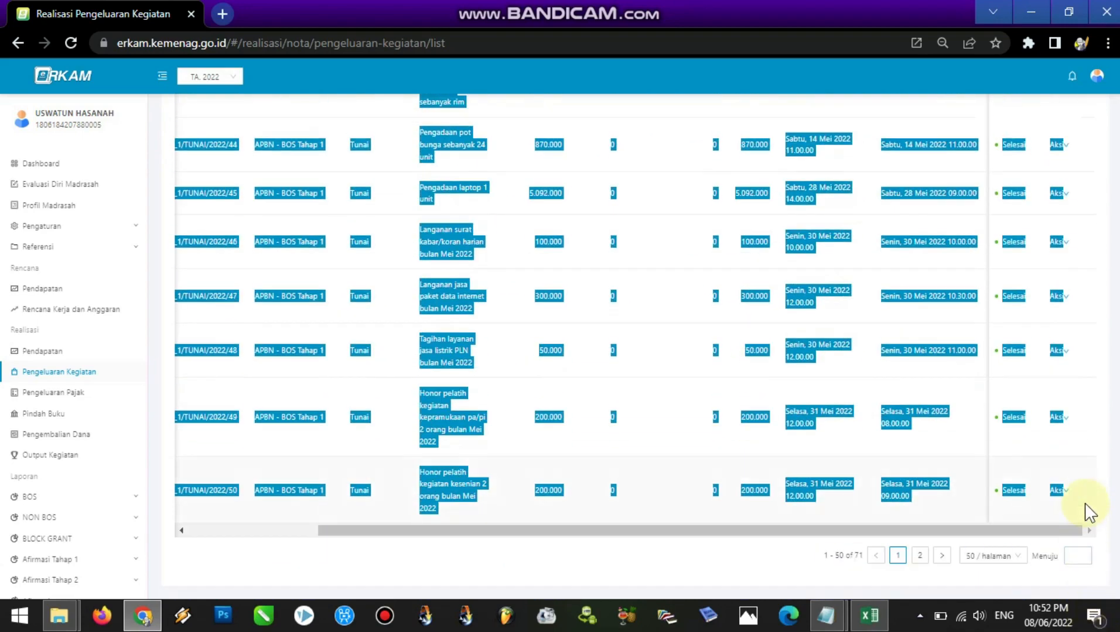
right_click(444, 404)
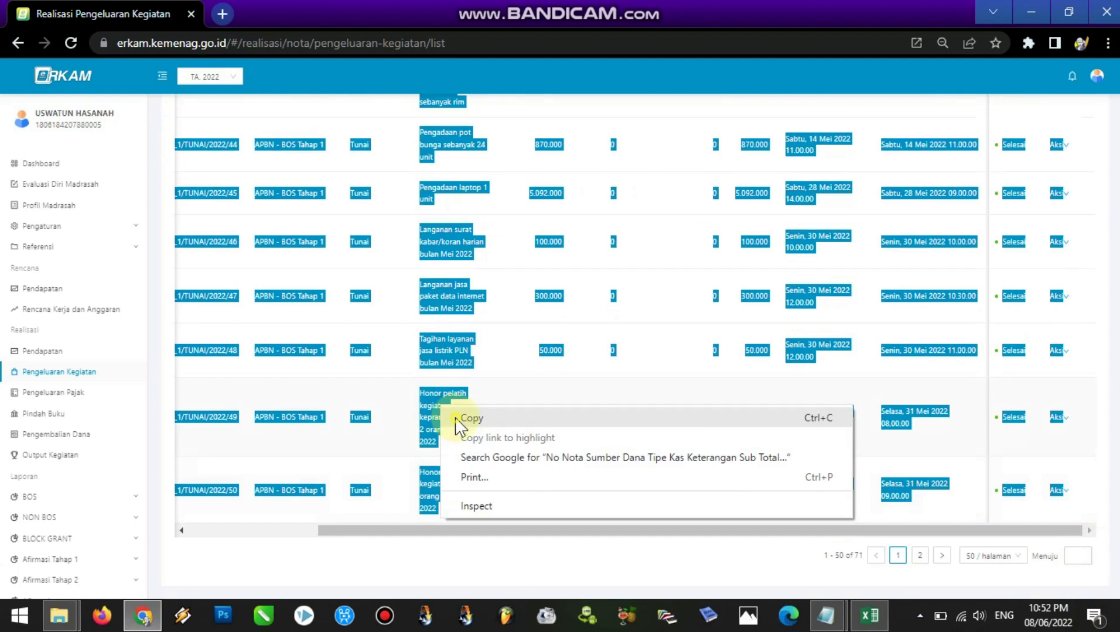
click(468, 418)
Switch to Excel and add a new worksheet after BKP-KWITANSI
click(869, 615)
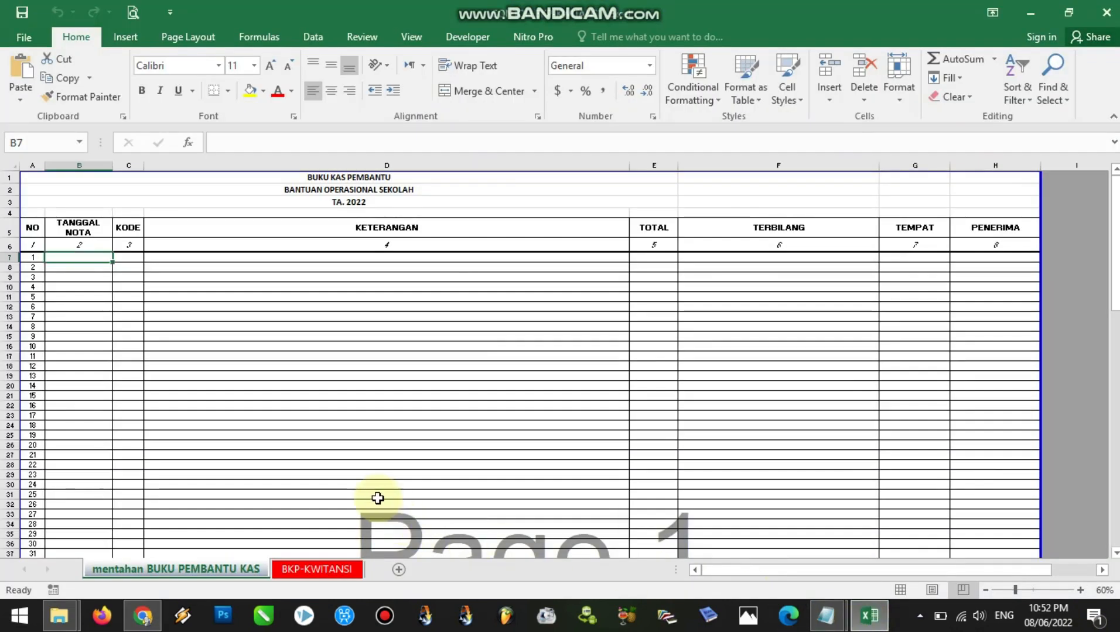
click(344, 426)
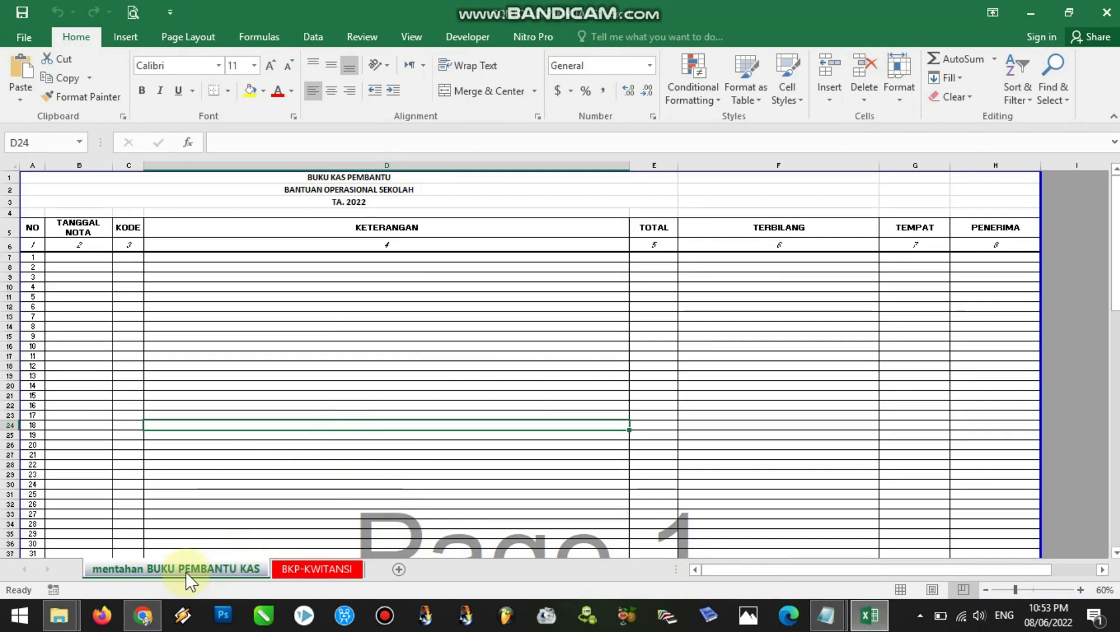
click(301, 570)
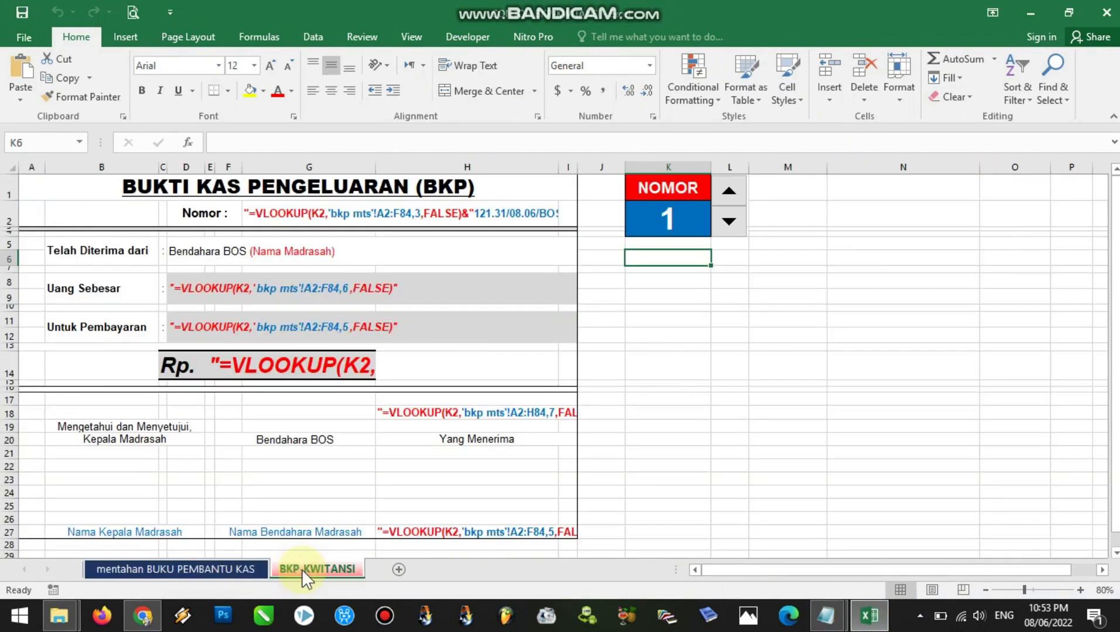
click(398, 570)
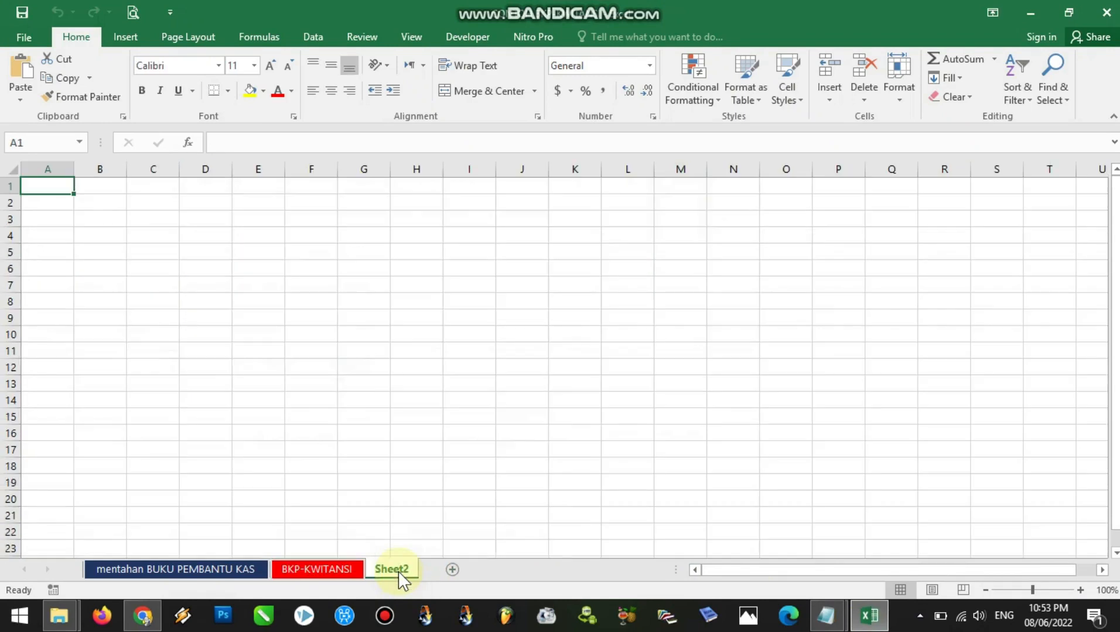
Paste the copied expense table as Text into cell A1 of the new sheet and check its last rows
right_click(52, 188)
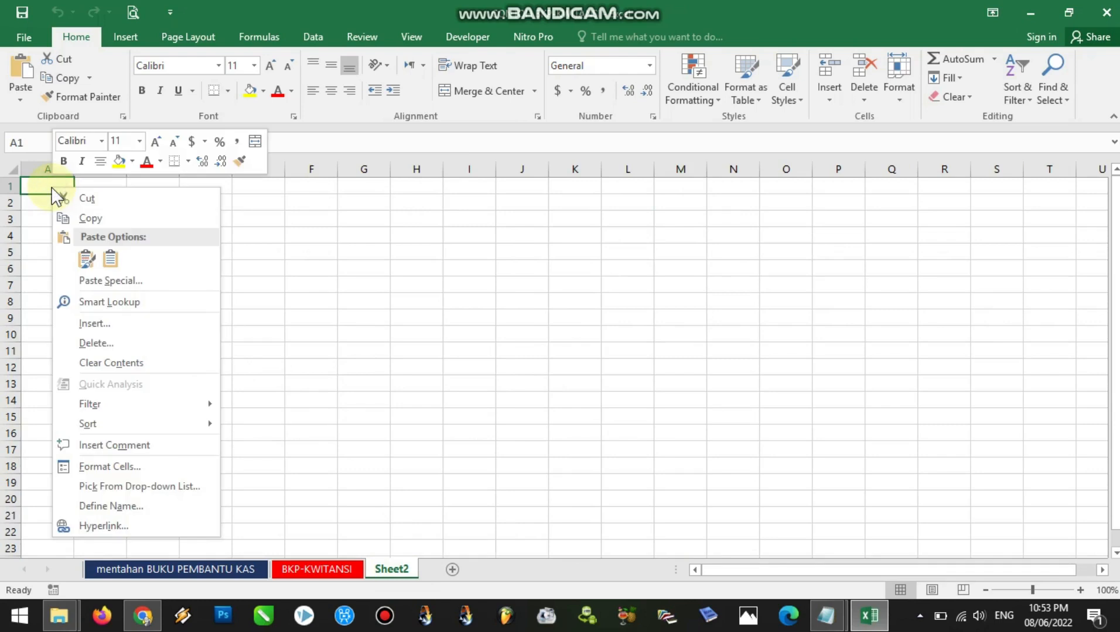
click(98, 281)
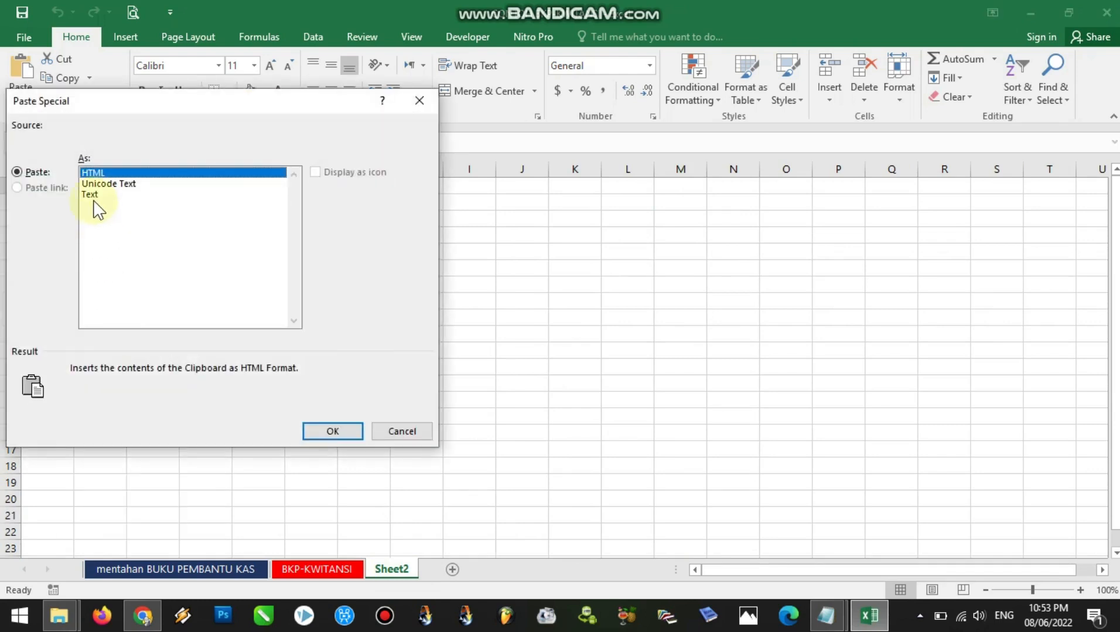
click(92, 196)
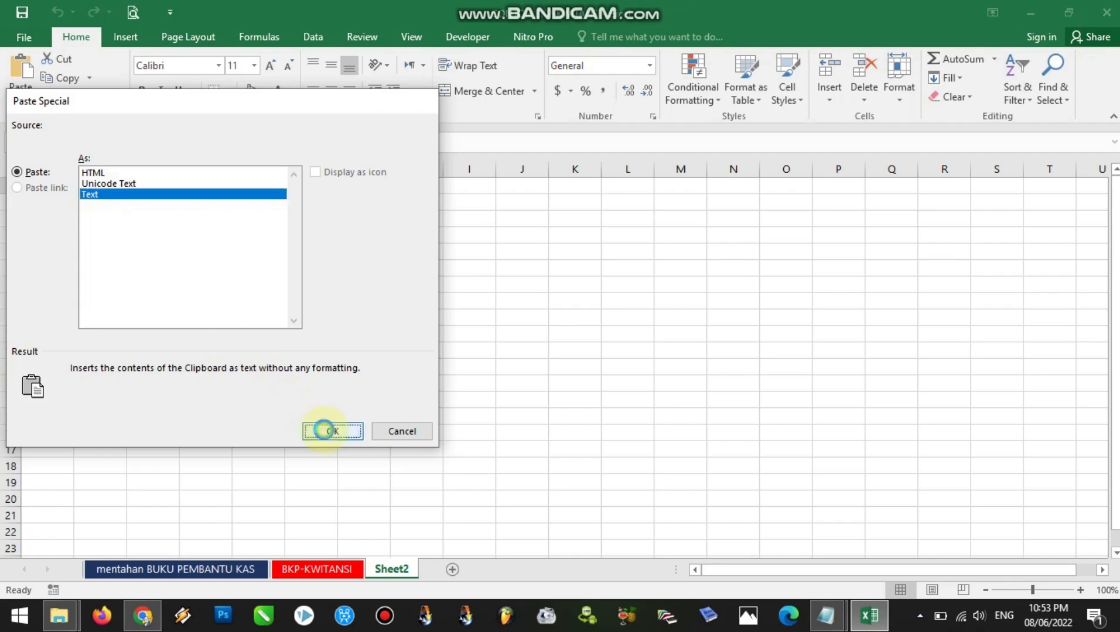
click(331, 431)
drag(1115, 244, 1114, 448)
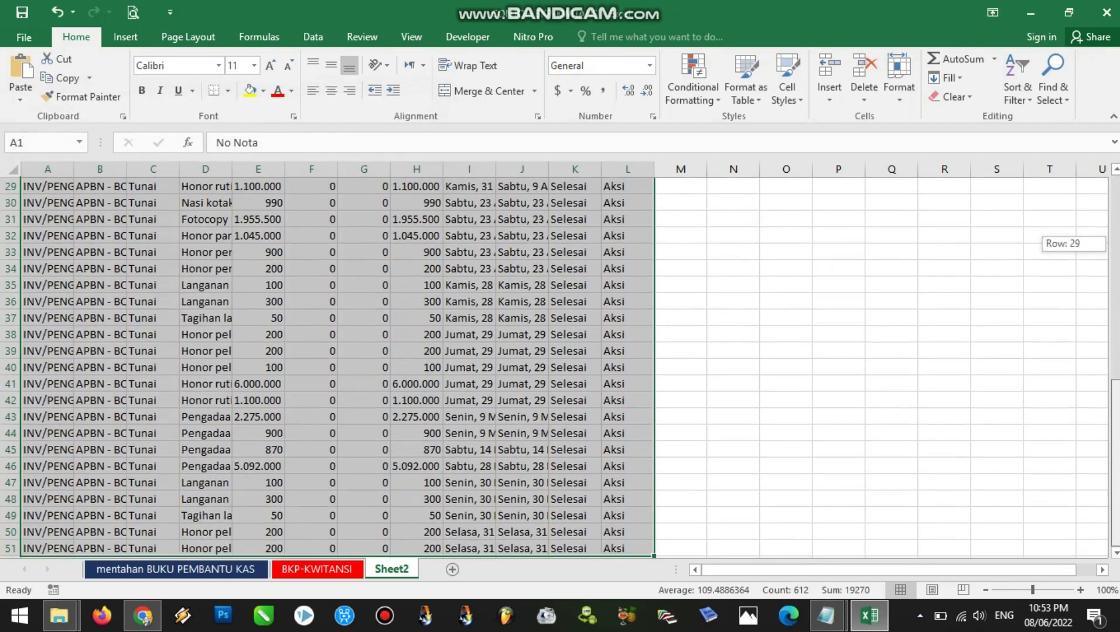
click(1113, 553)
click(1114, 553)
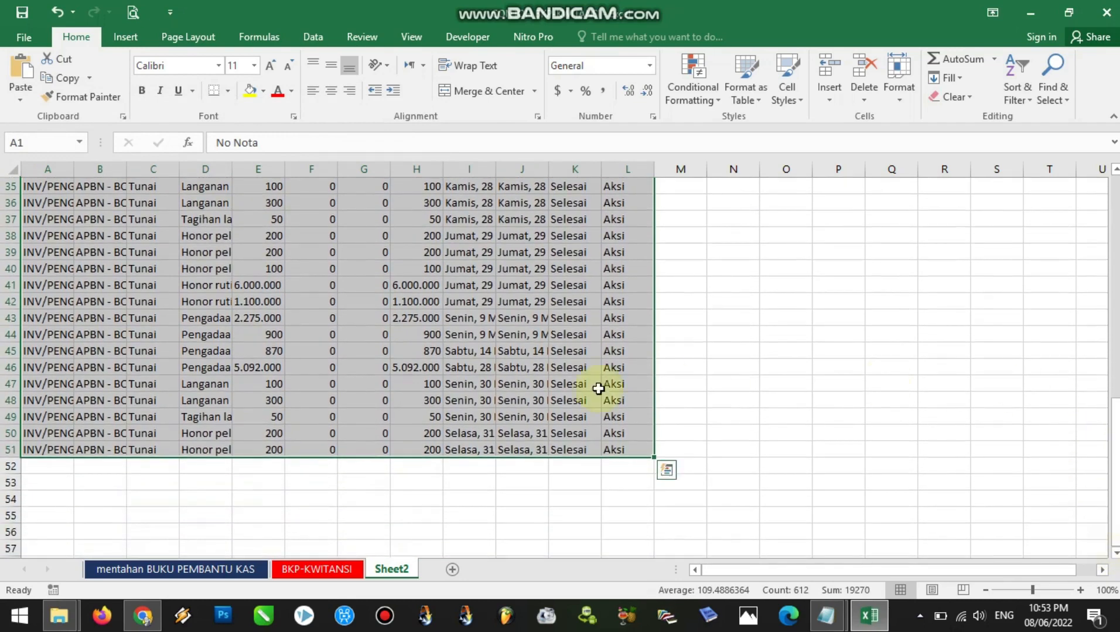
Switch to Chrome, open page 2 of the expense list and copy entries 51 to 71 without the header row
click(142, 615)
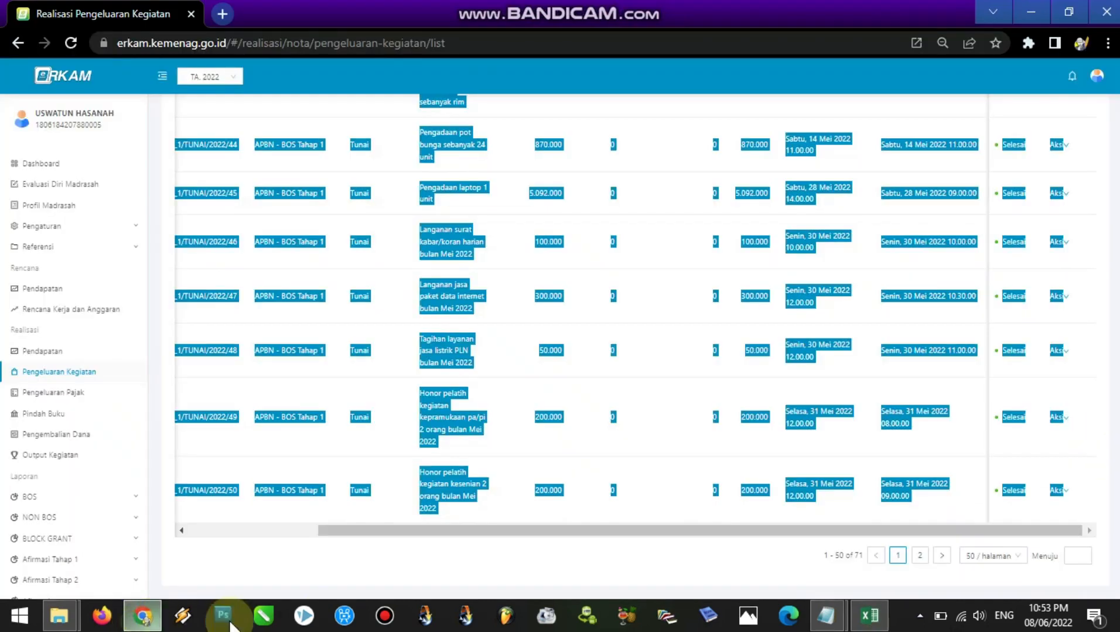
click(920, 556)
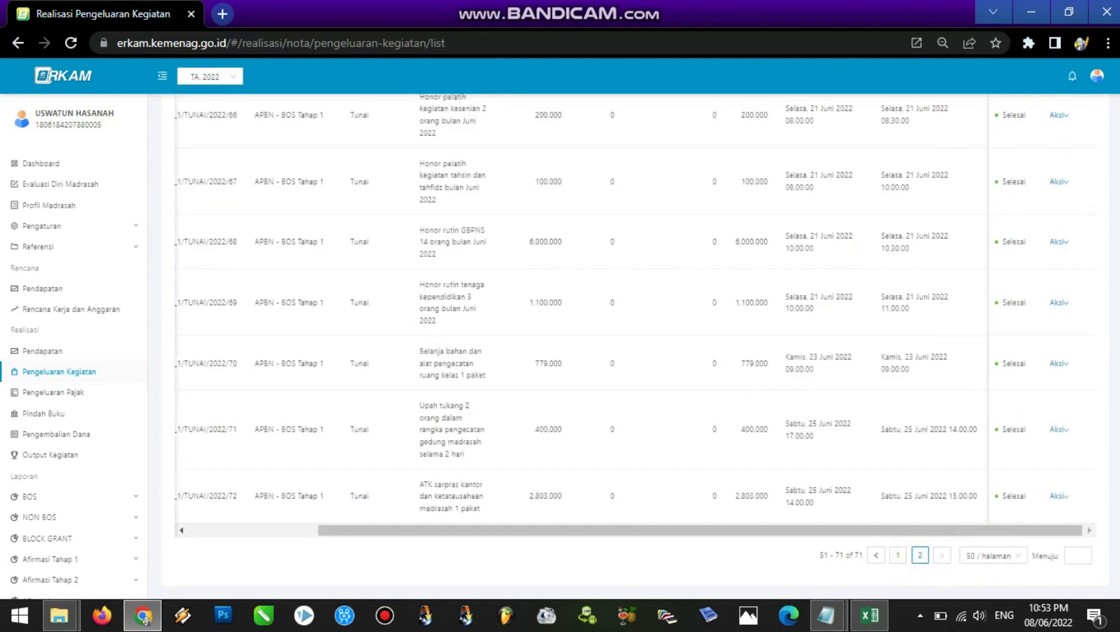
scroll(1029, 132, up, 15)
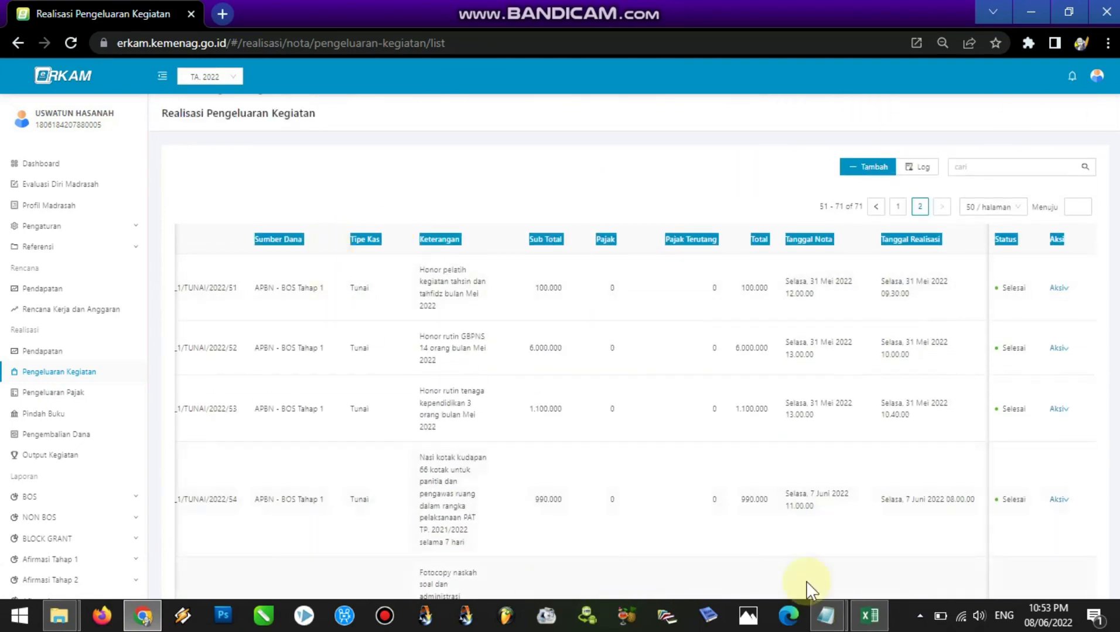
click(220, 292)
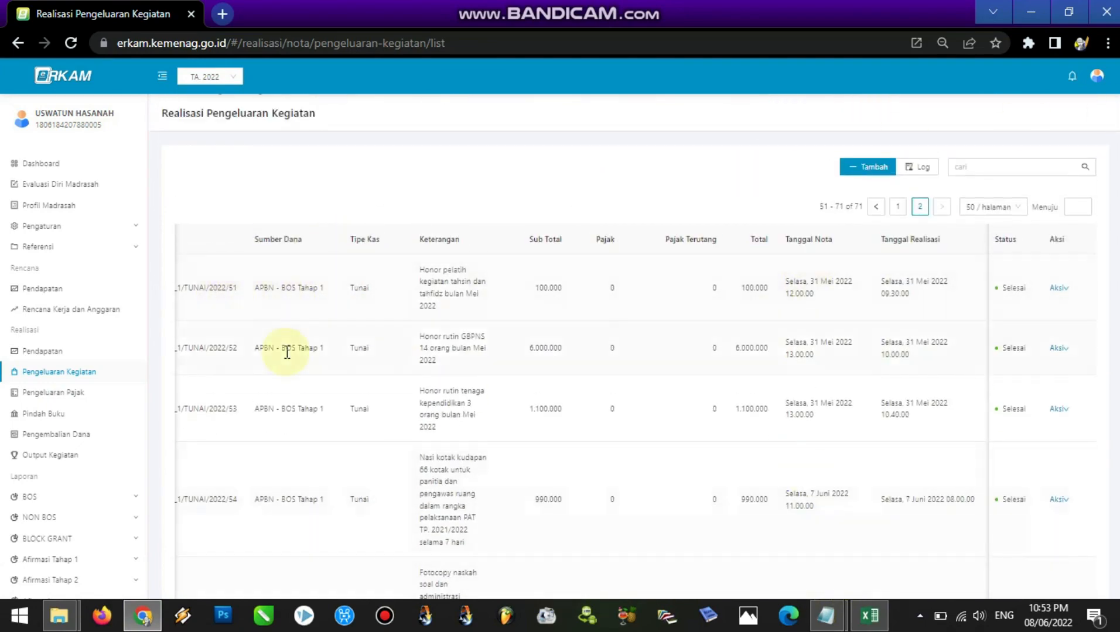
key(ctrl+minus)
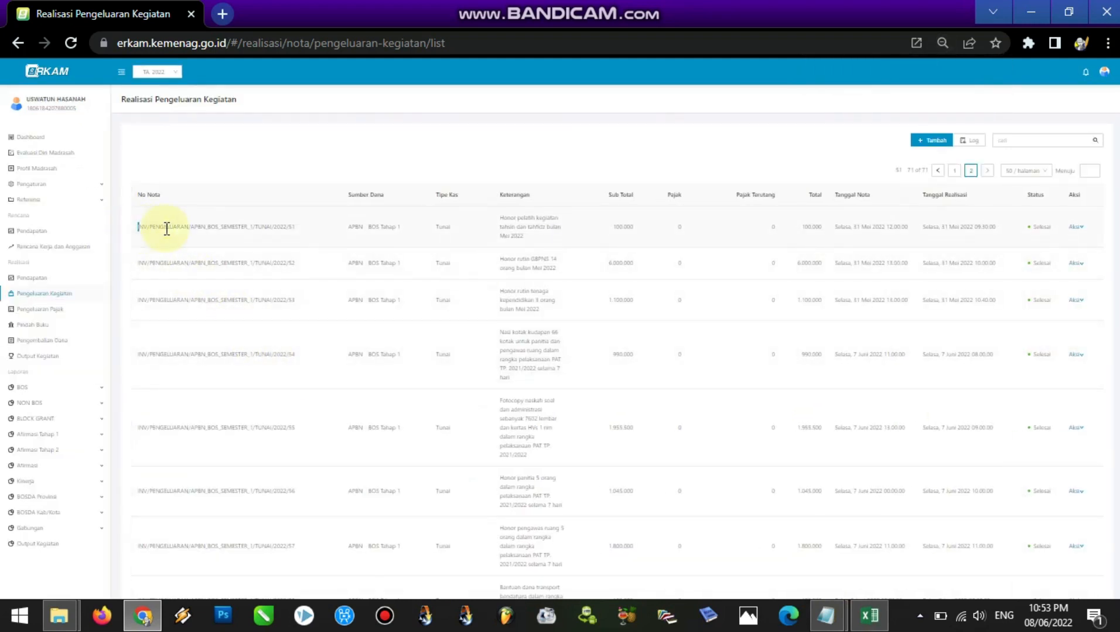
drag(139, 195, 488, 205)
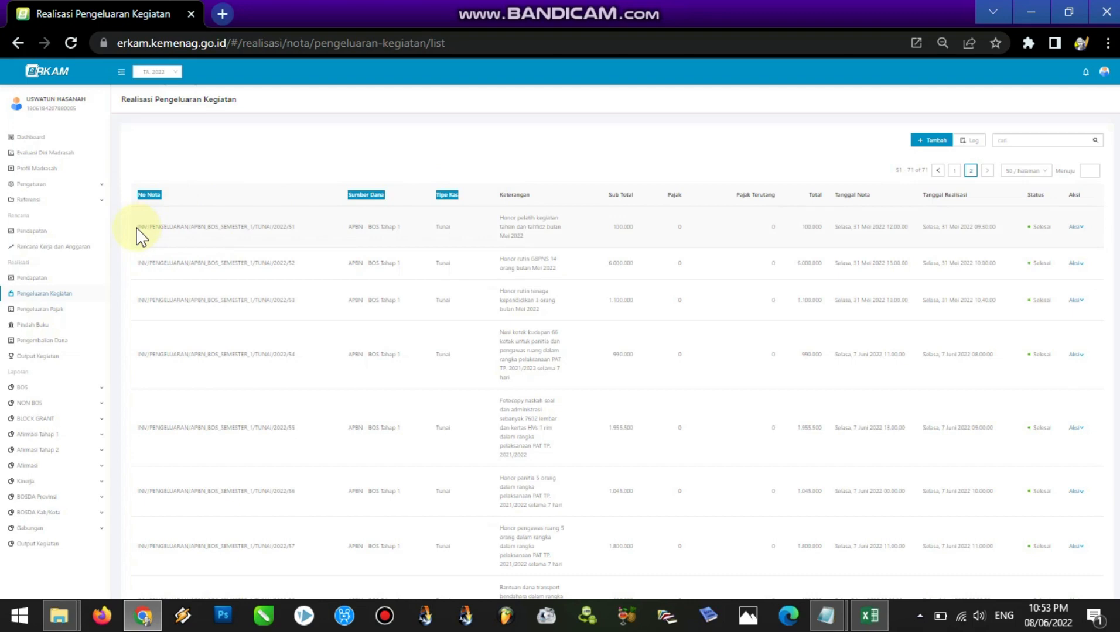
drag(139, 228, 1113, 507)
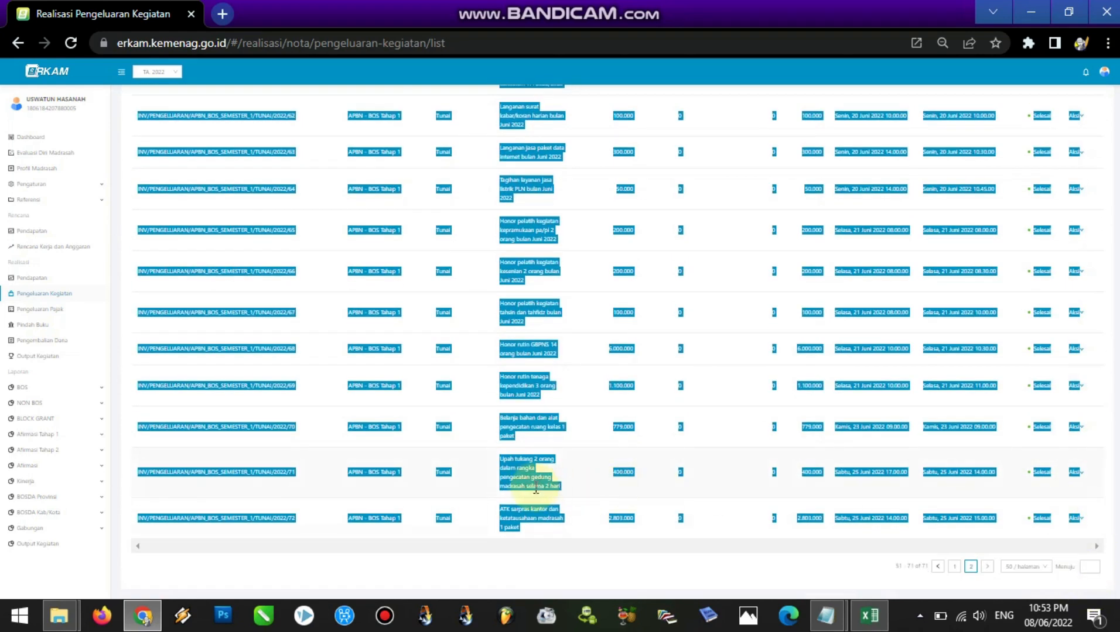
right_click(525, 477)
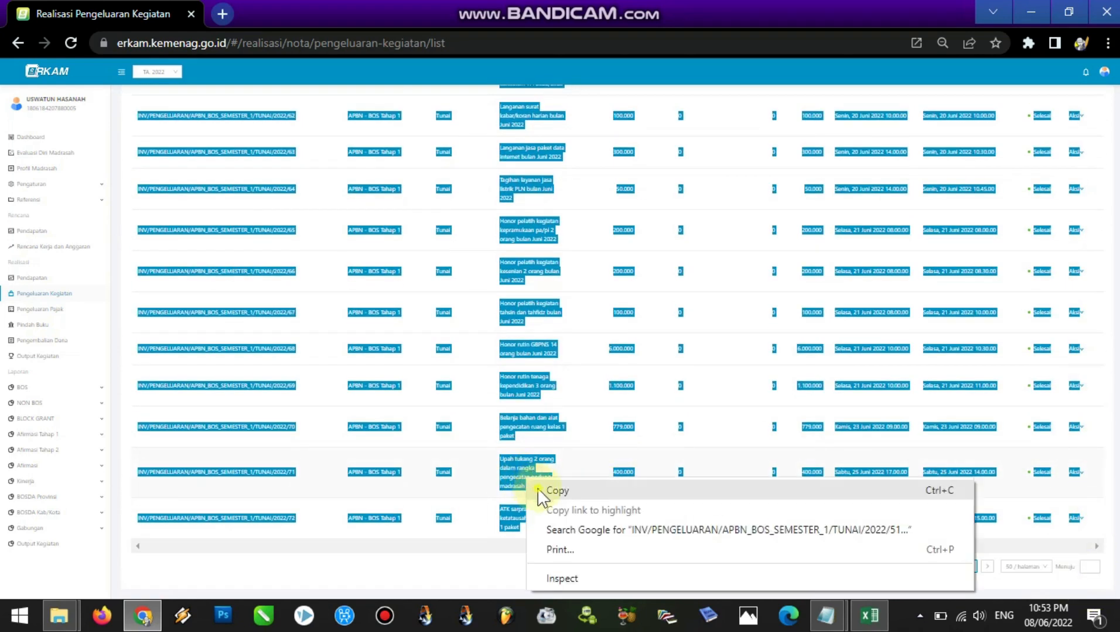
click(537, 488)
Switch to Excel and paste the copied entries as Text into Sheet2 starting at cell A52
click(871, 616)
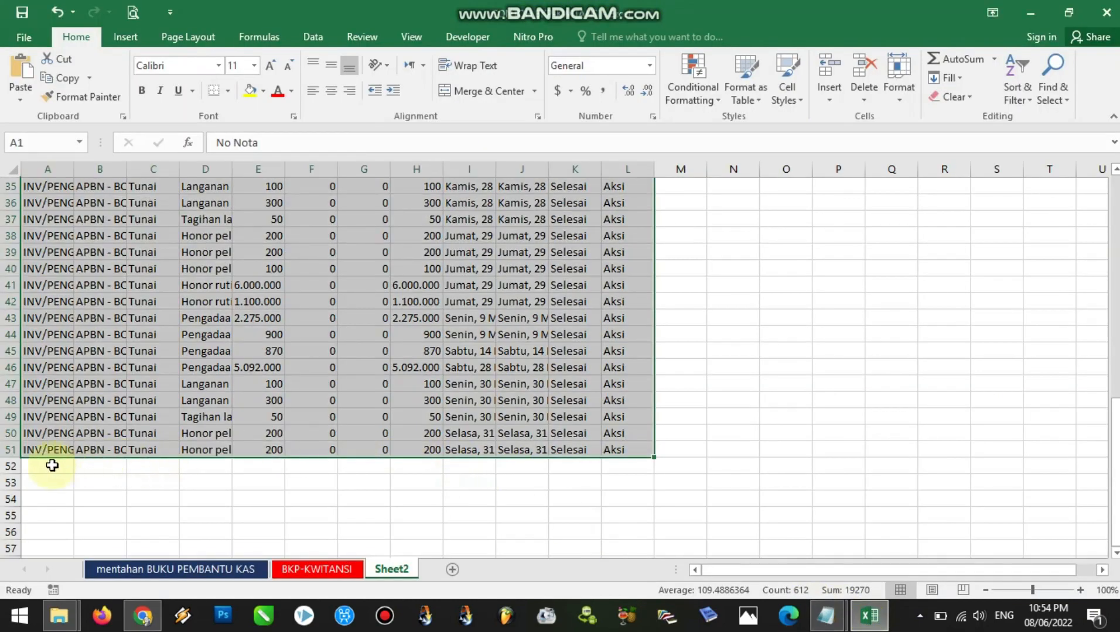
click(50, 465)
right_click(50, 465)
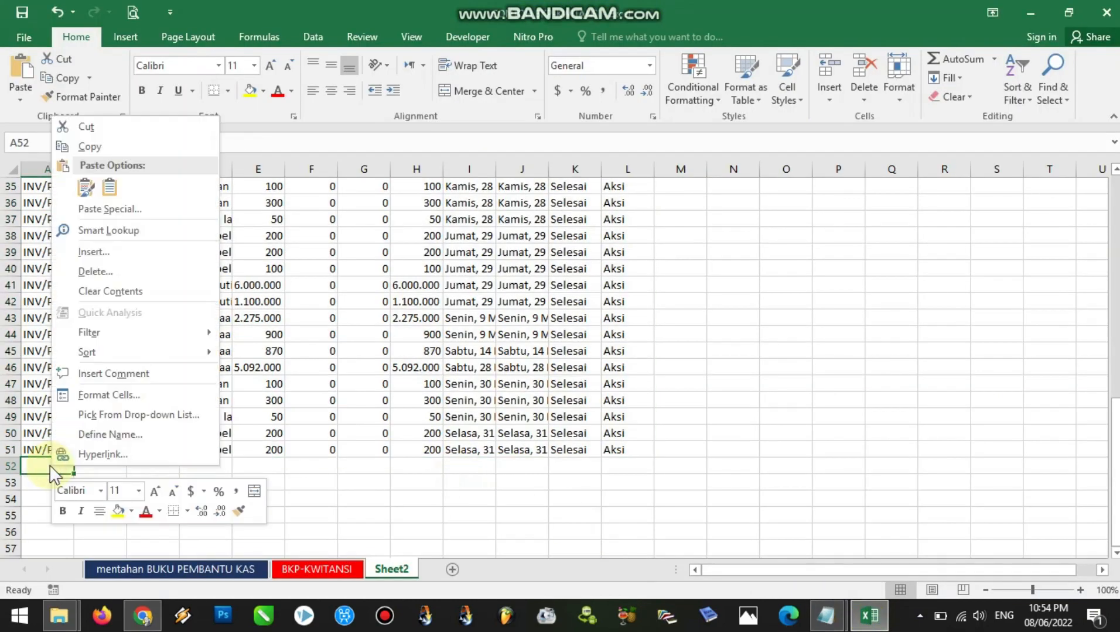
click(110, 209)
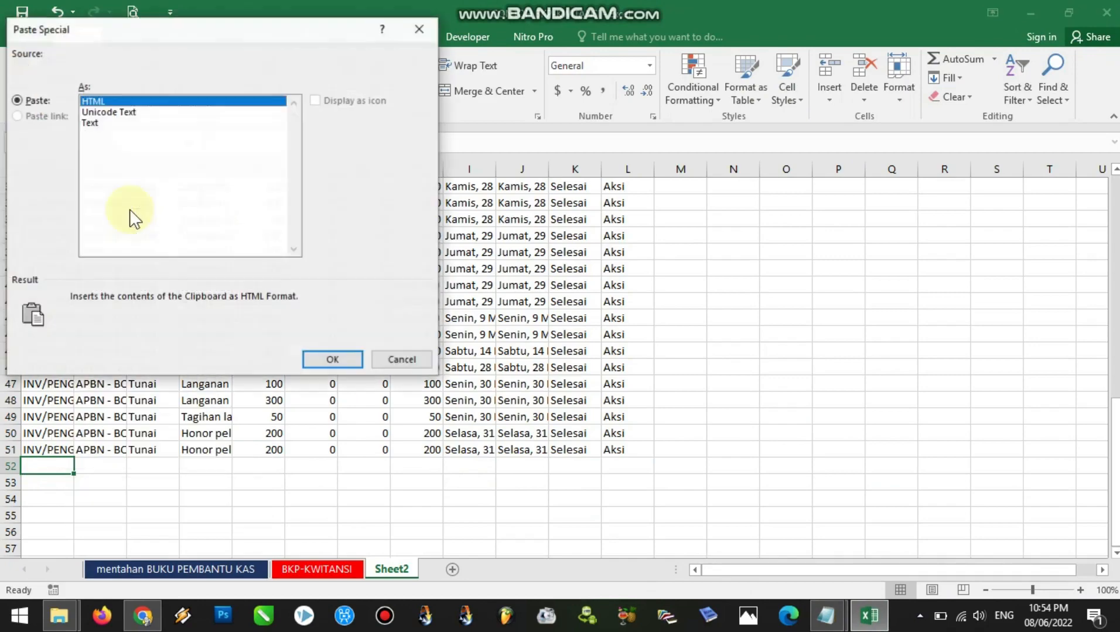
click(94, 123)
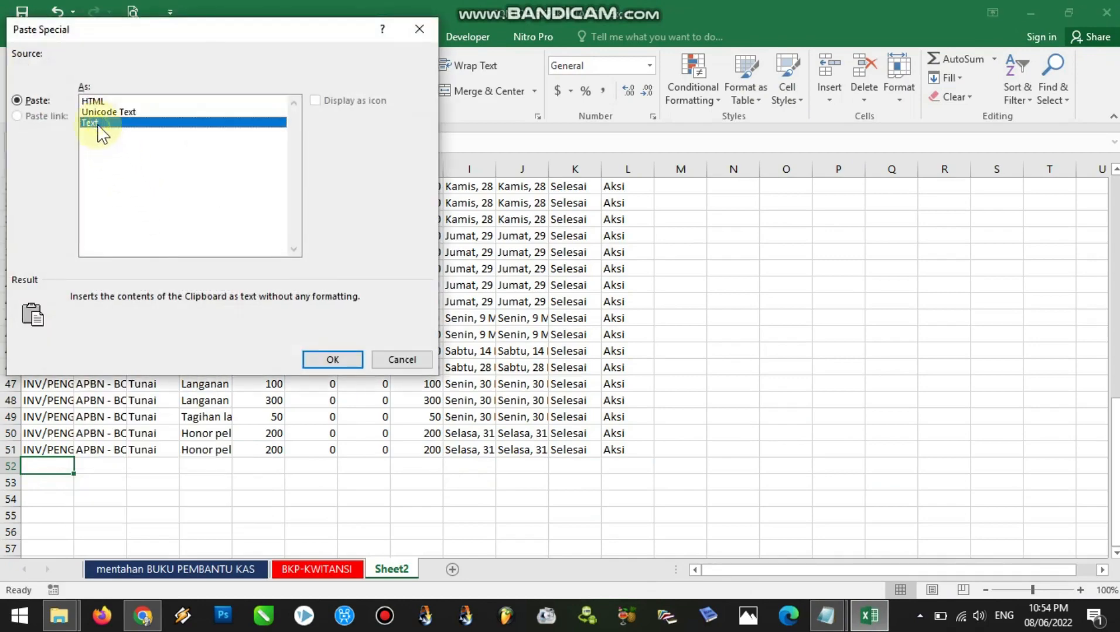
click(332, 361)
Make Sheet2's header row 1 about twice as tall, center its text horizontally and vertically, and wrap it
drag(1114, 360, 1114, 184)
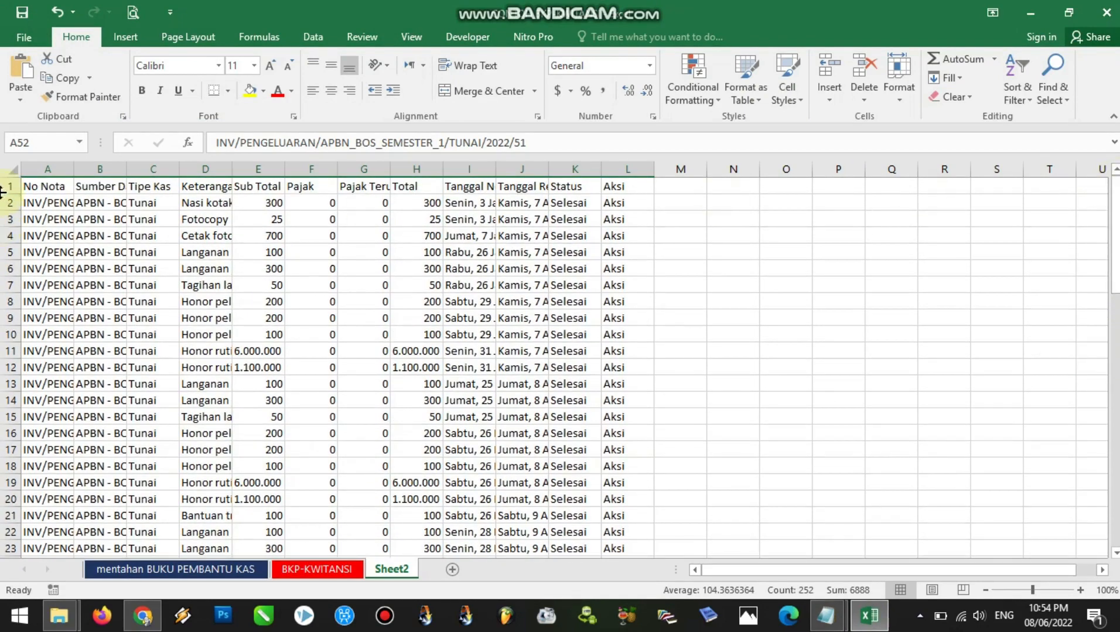
drag(10, 194, 10, 213)
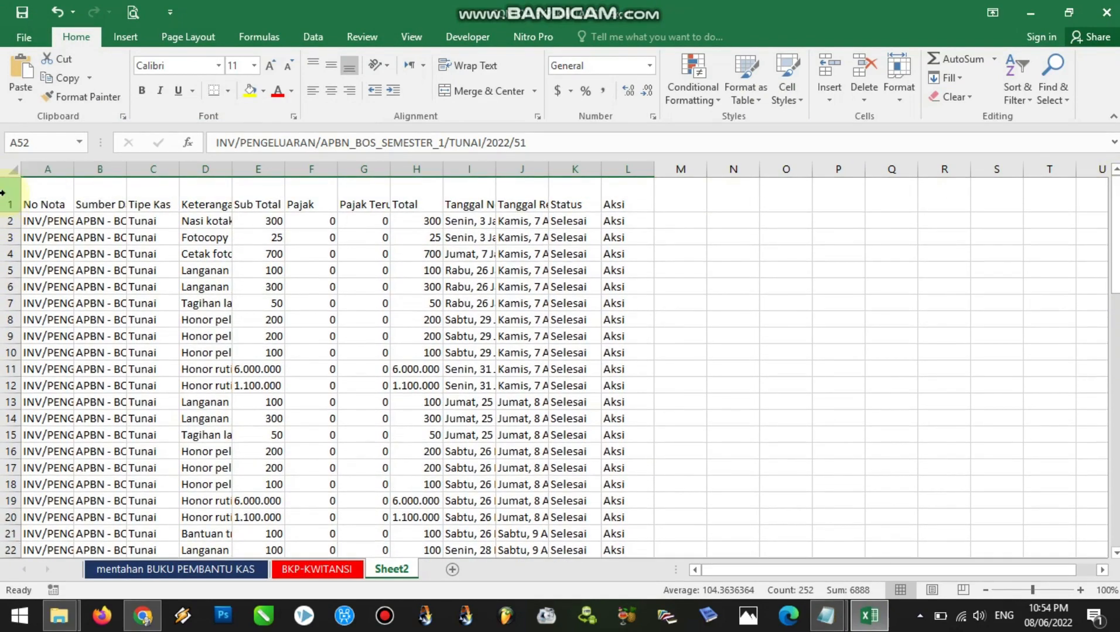
click(10, 199)
click(332, 91)
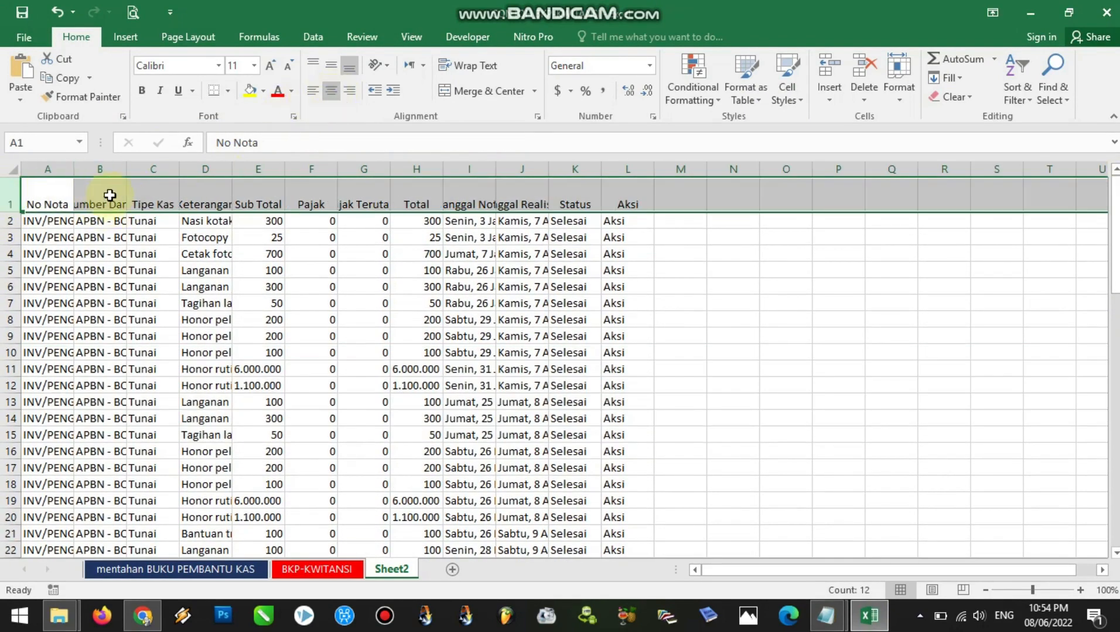
click(331, 65)
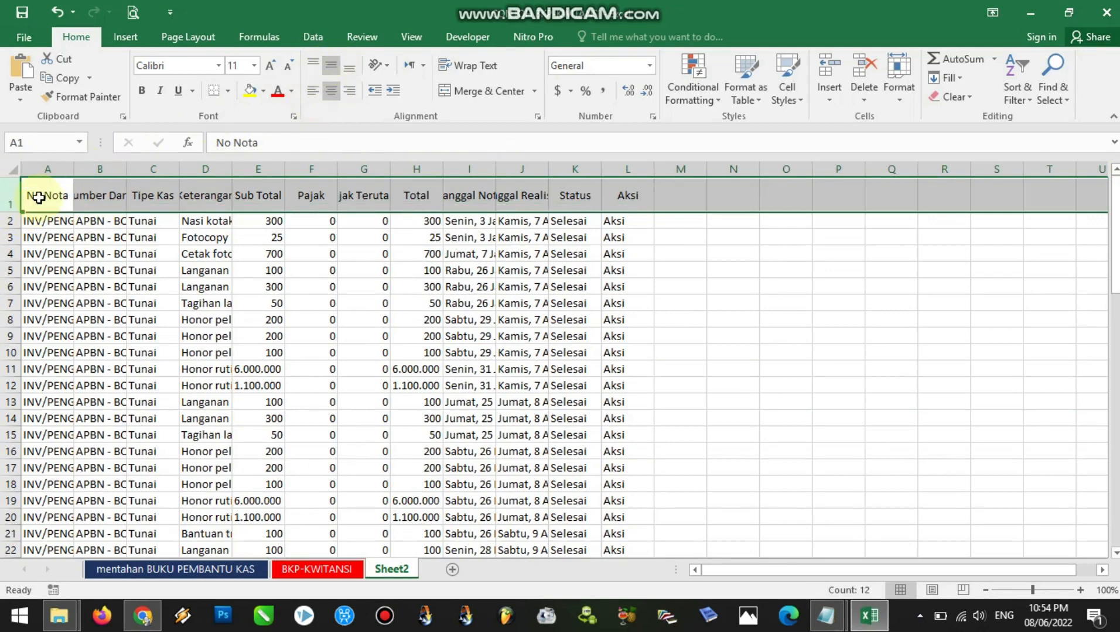
click(38, 198)
click(97, 202)
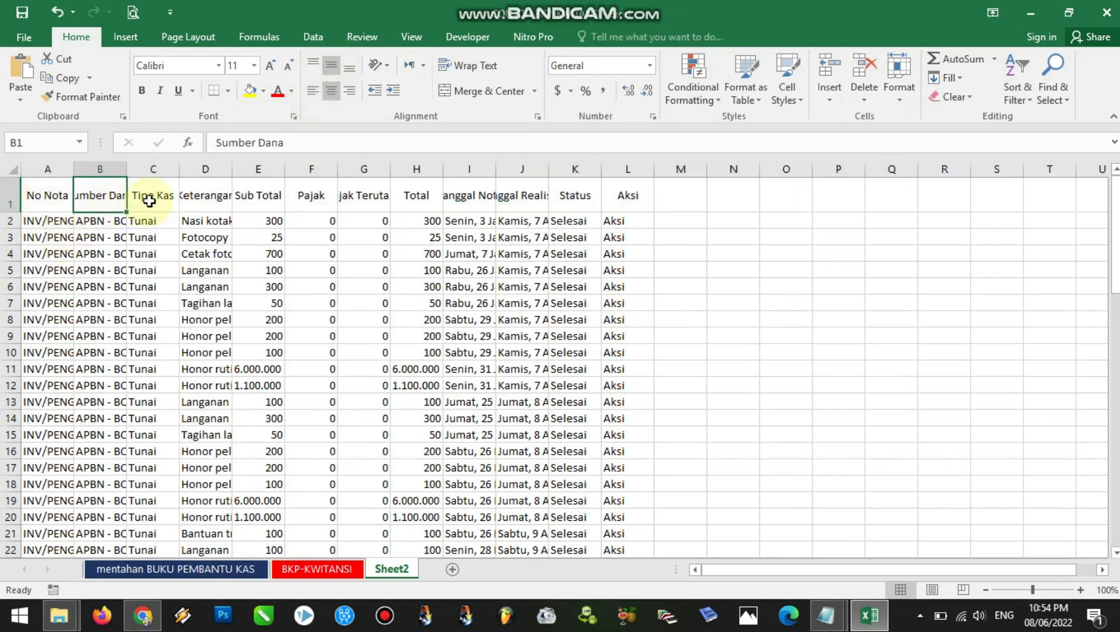
click(11, 195)
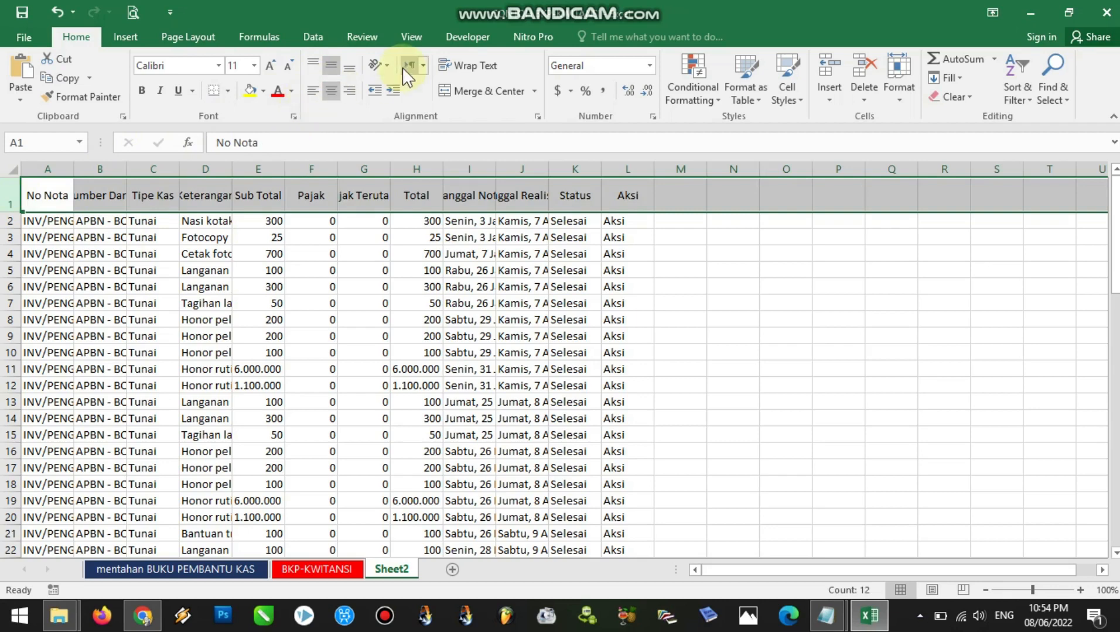
click(462, 65)
Compare Sheet2's column headers with the ERKAM list in Chrome and the columns of the mentahan BUKU PEMBANTU KAS sheet
click(205, 197)
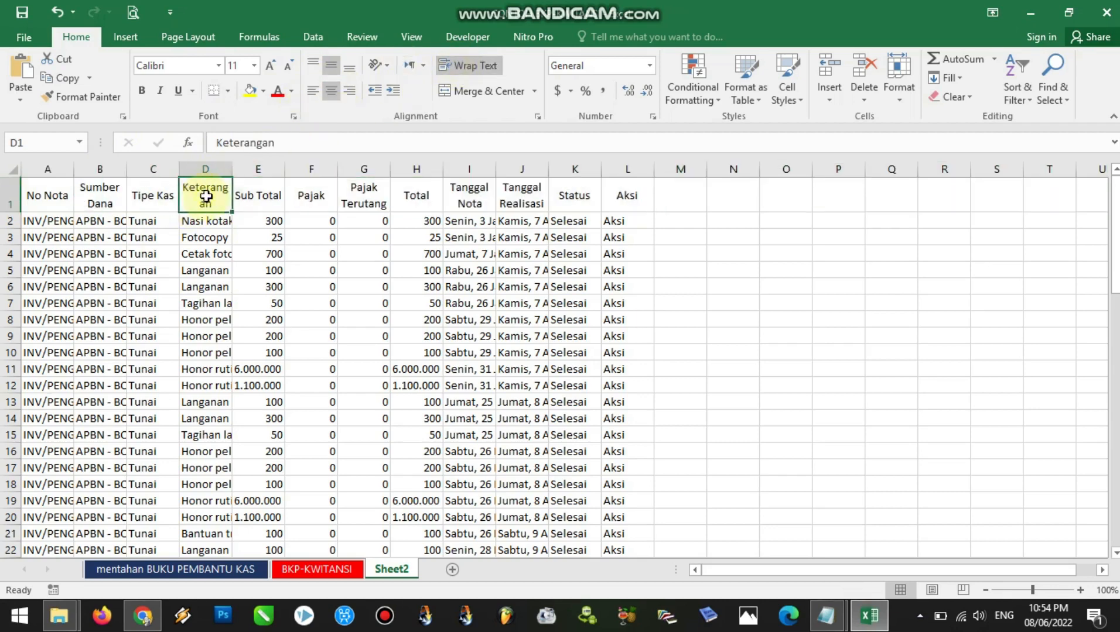
click(262, 201)
click(302, 202)
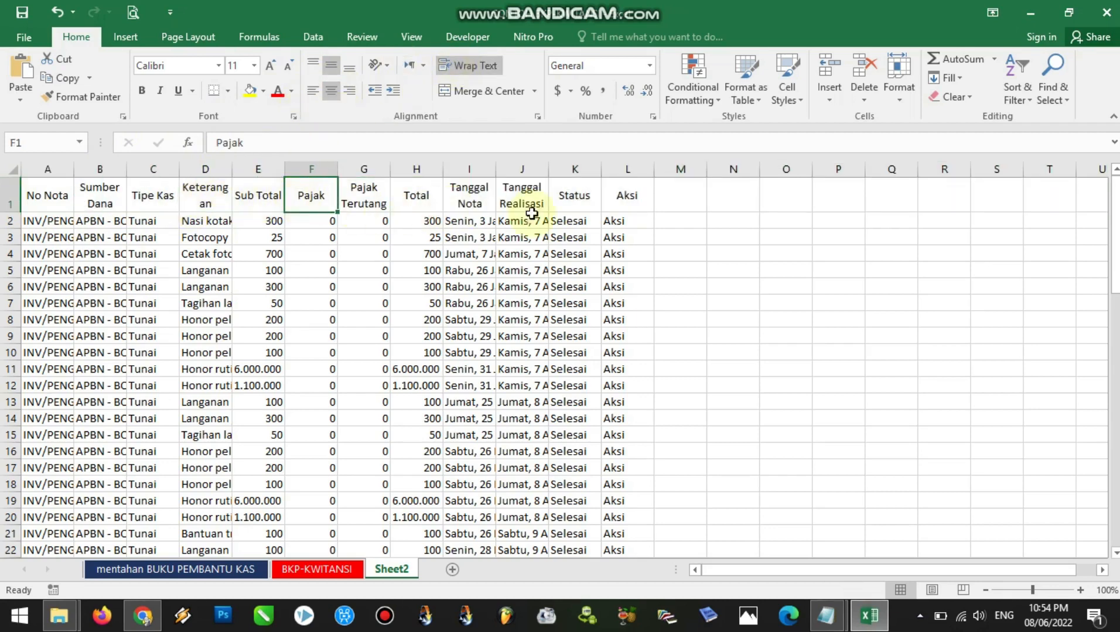
click(628, 203)
click(575, 200)
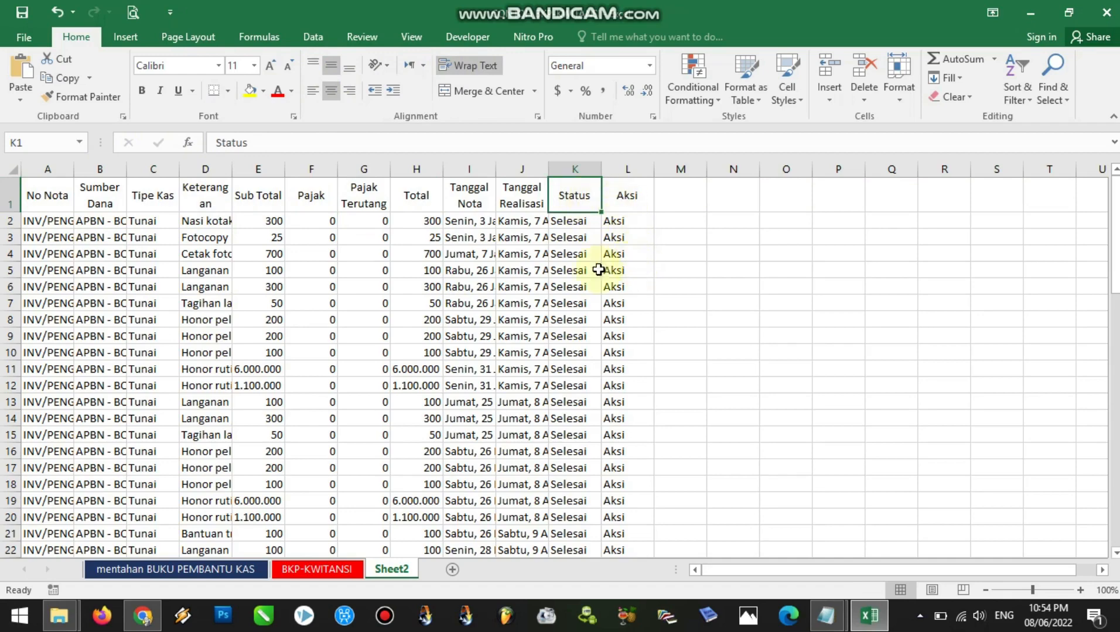
click(143, 616)
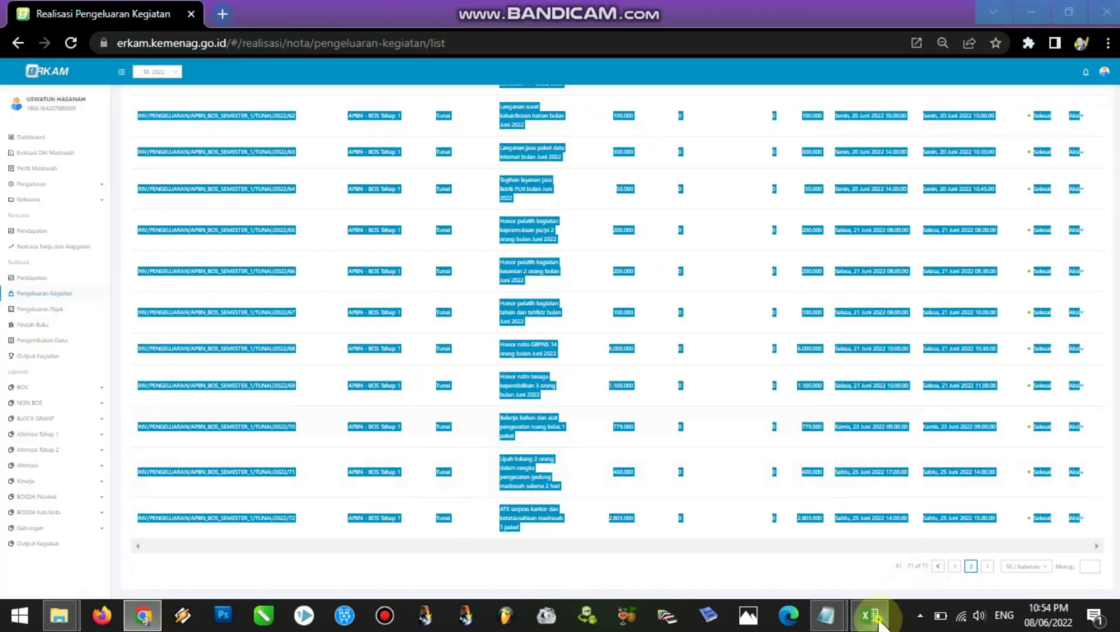
click(870, 616)
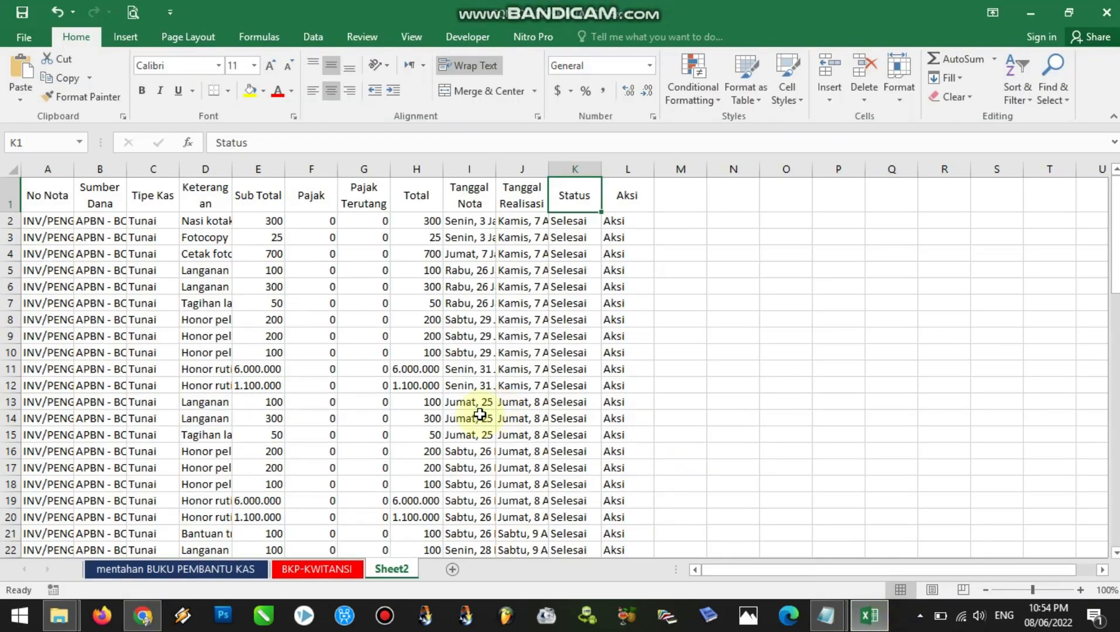
click(163, 571)
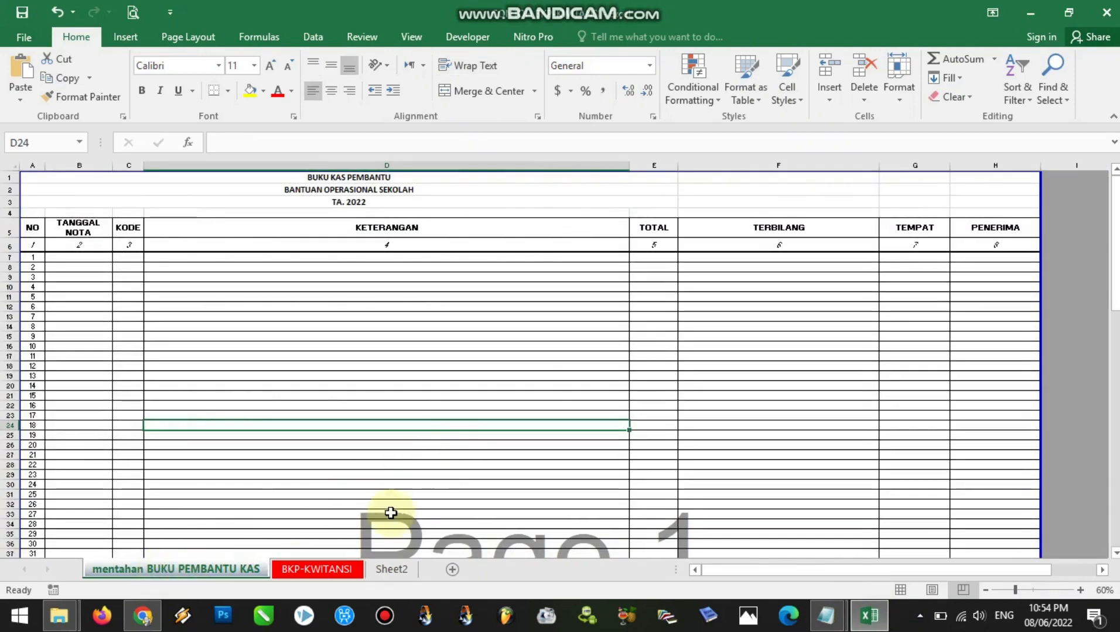
click(392, 572)
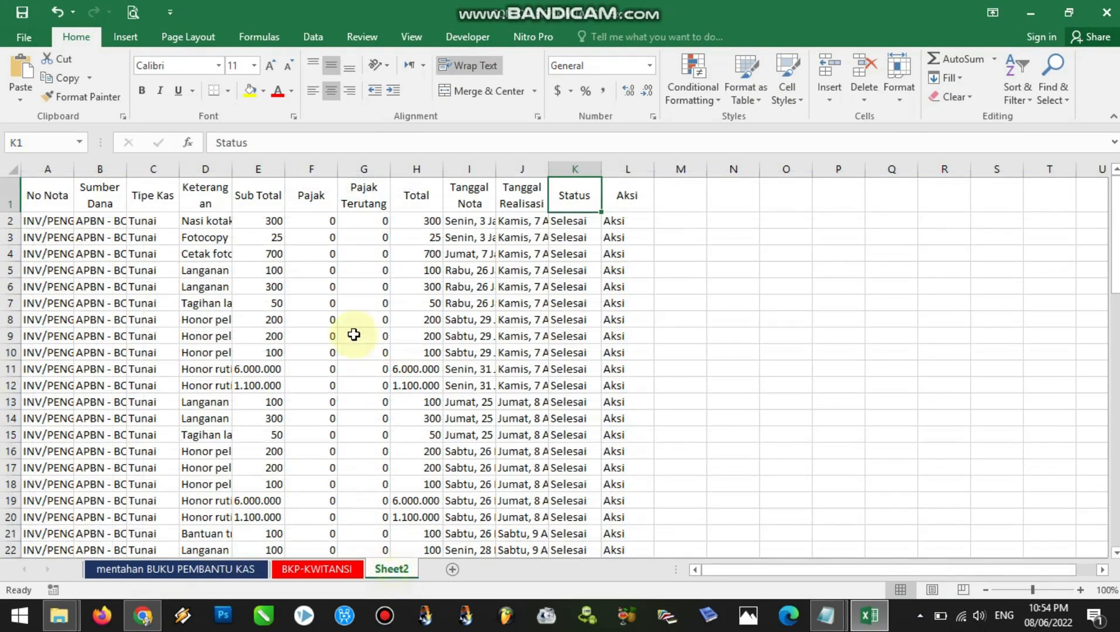
click(187, 570)
click(58, 256)
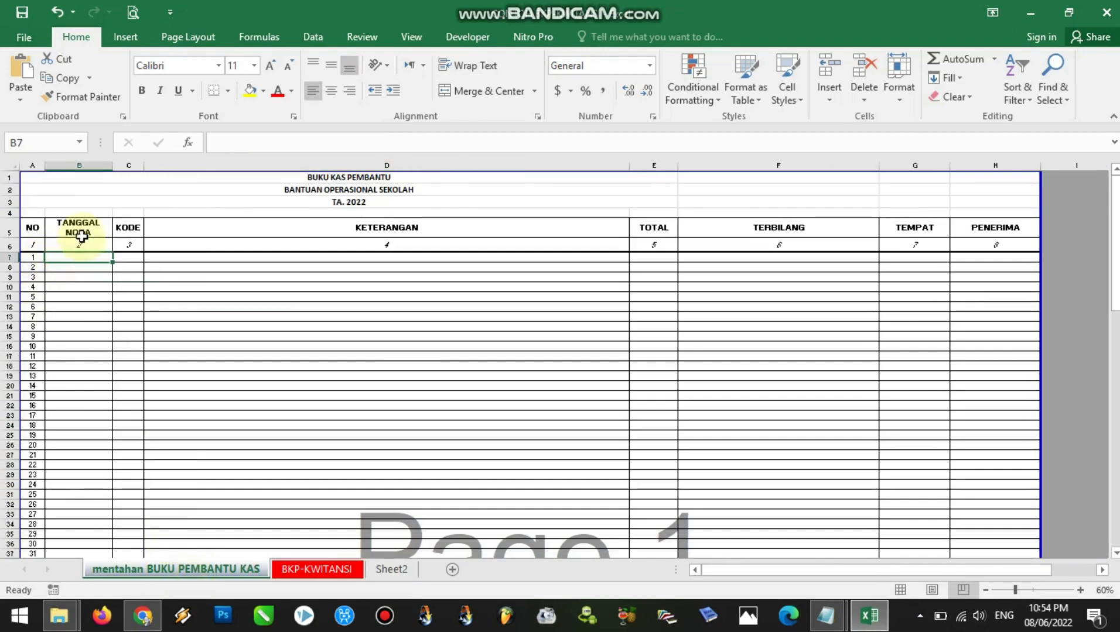
click(387, 571)
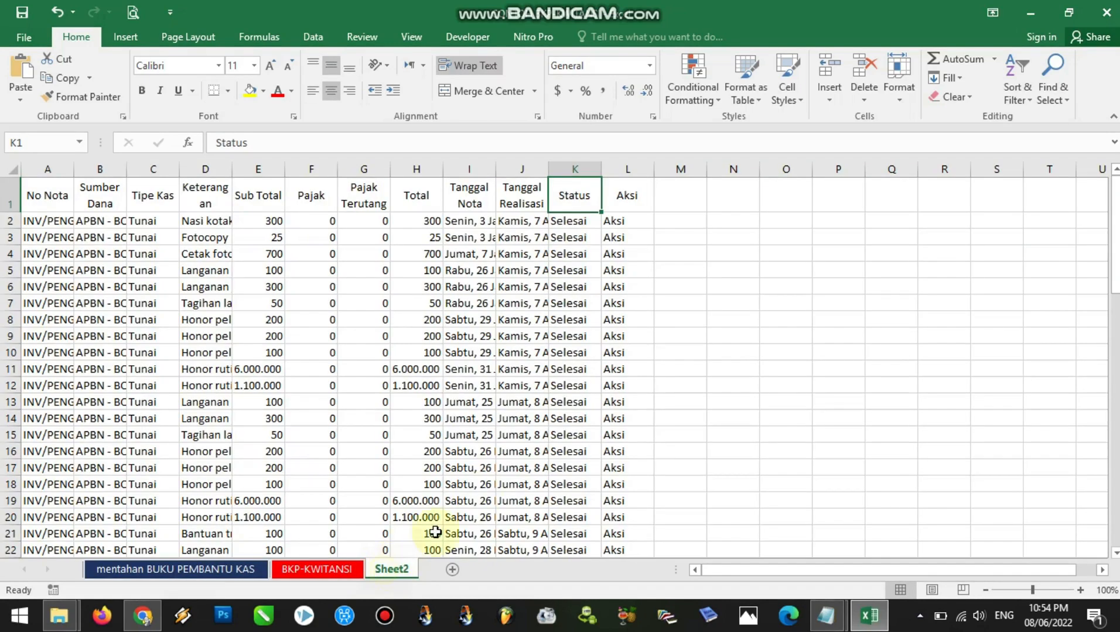
Copy all Tanggal Nota dates below the header in Sheet2, cells I2 to I72
click(469, 169)
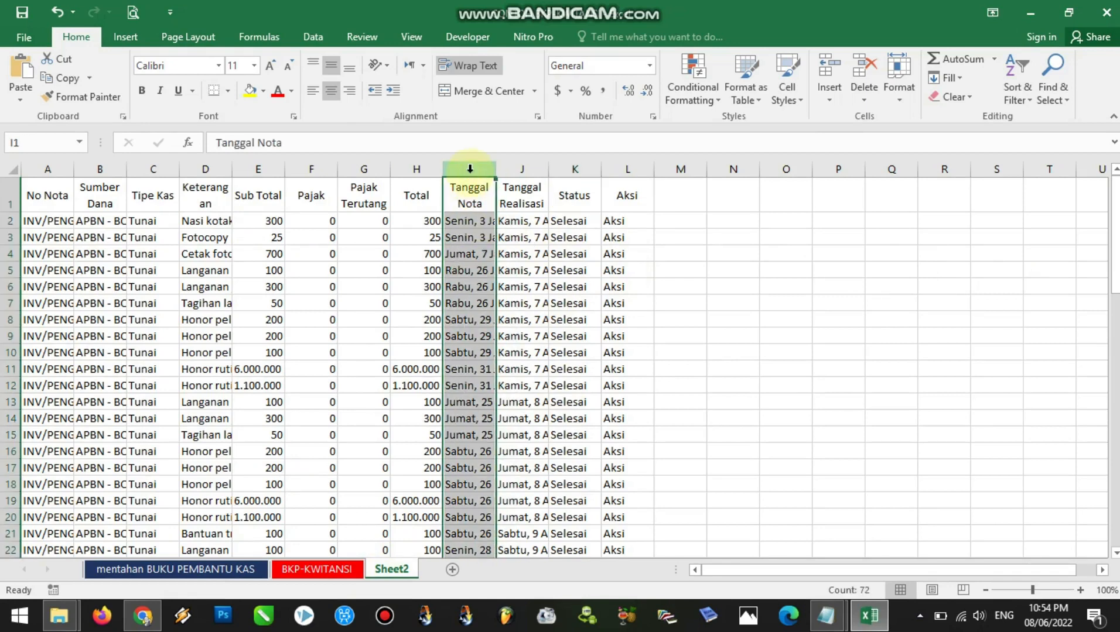
drag(1115, 278, 1114, 281)
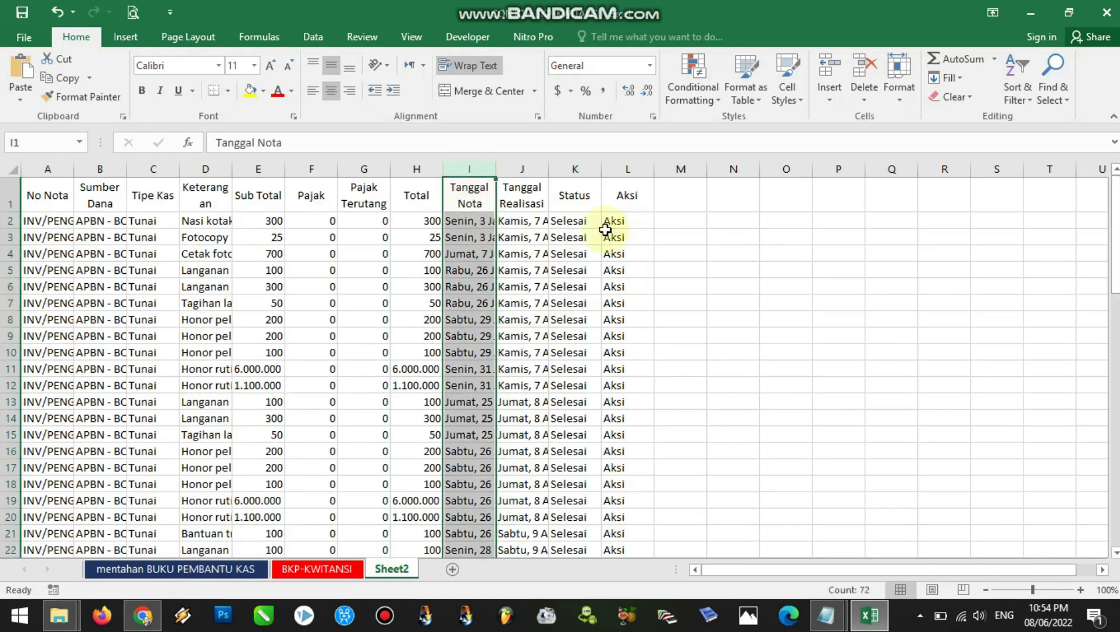
click(466, 222)
drag(467, 240, 468, 516)
key(ctrl+c)
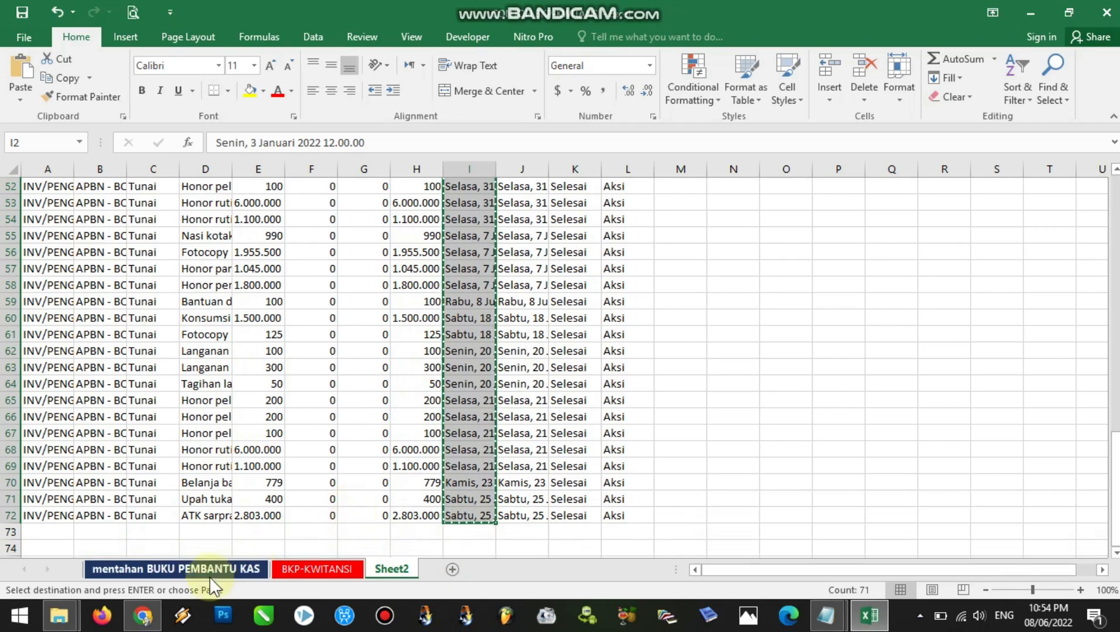
Paste the dates as values into mentahan BUKU PEMBANTU KAS from cell B7 and widen column B to fit them
click(145, 569)
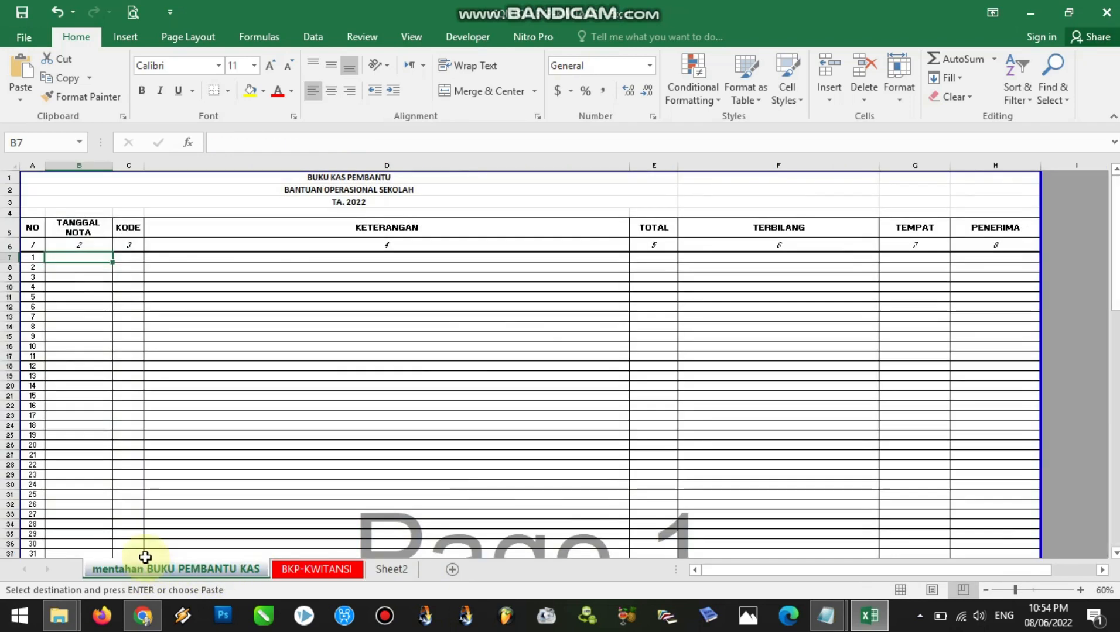
right_click(72, 257)
click(131, 333)
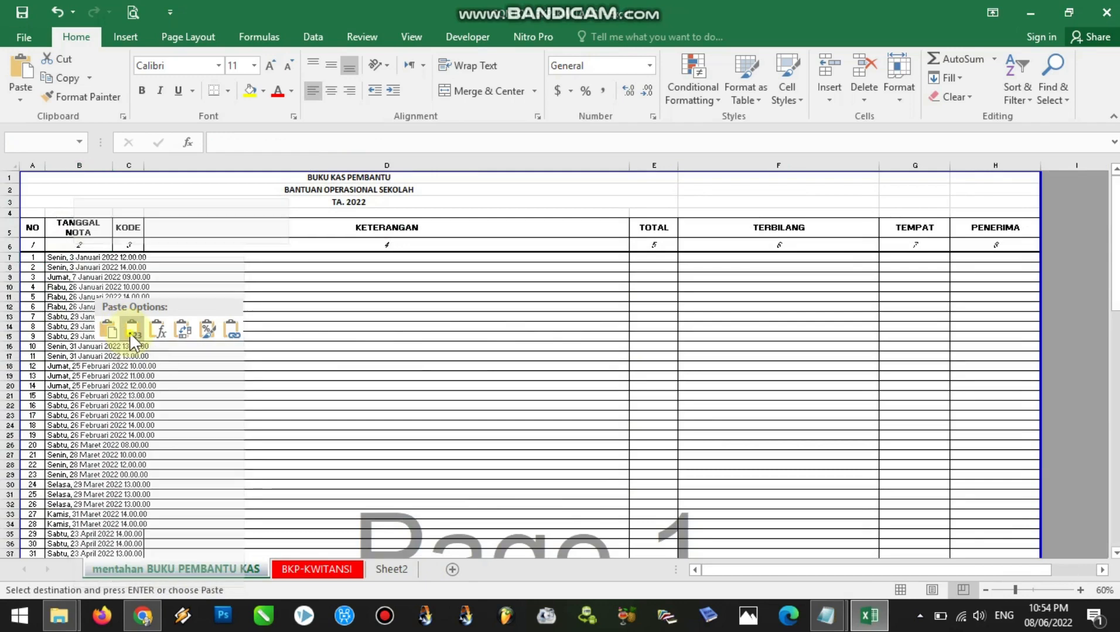
click(131, 333)
drag(111, 168, 165, 177)
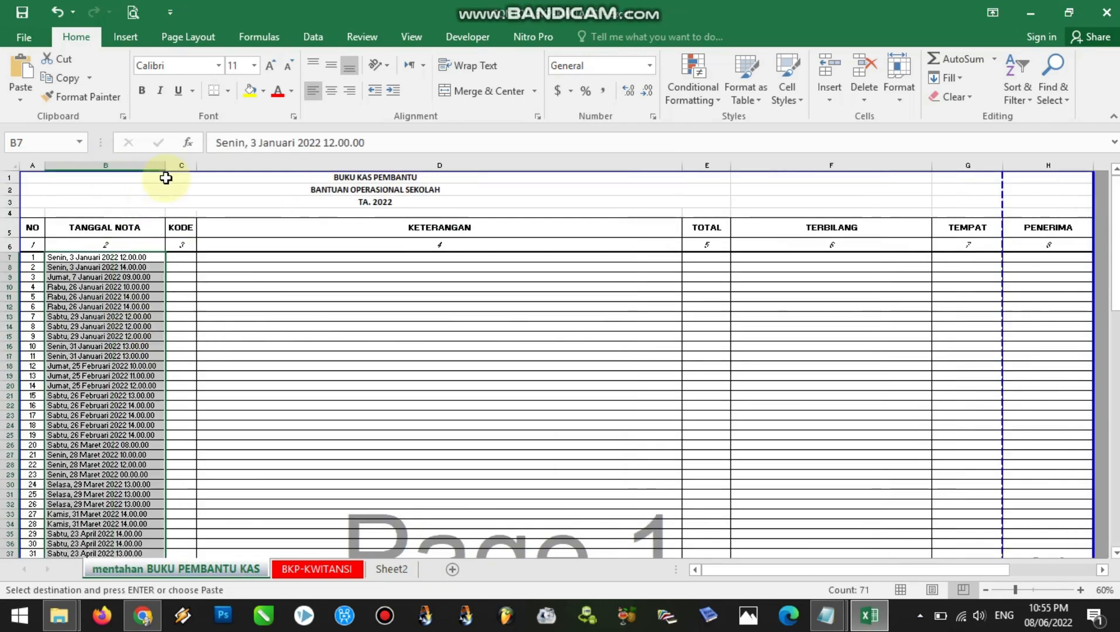
Enter the text codes 001, 002 and 003 in the KODE column, cells C7 to C9
drag(178, 258, 179, 287)
click(179, 258)
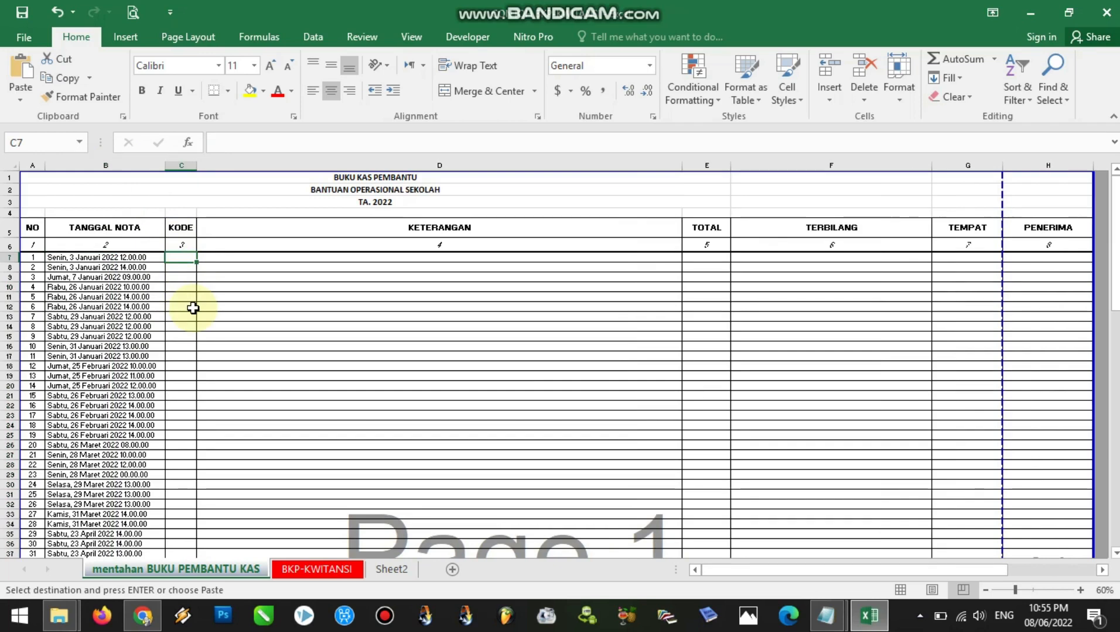
text('001)
key(Return)
text('002)
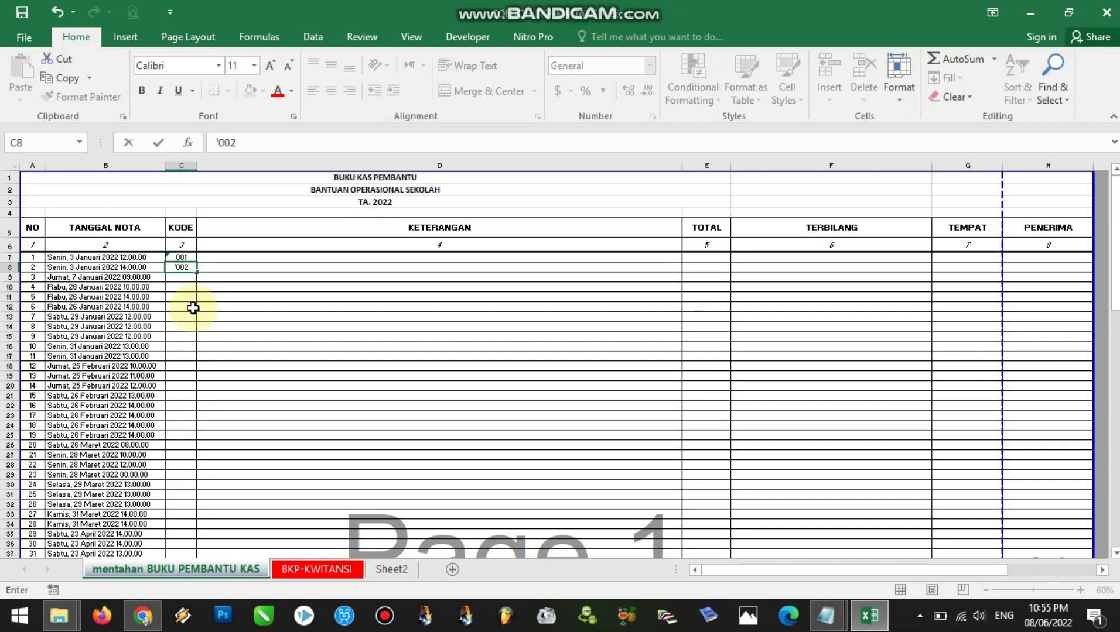
key(Return)
text('003)
click(192, 307)
Fill the KODE series down column C to row 106 and check the numbering against the NO column
drag(180, 268, 189, 542)
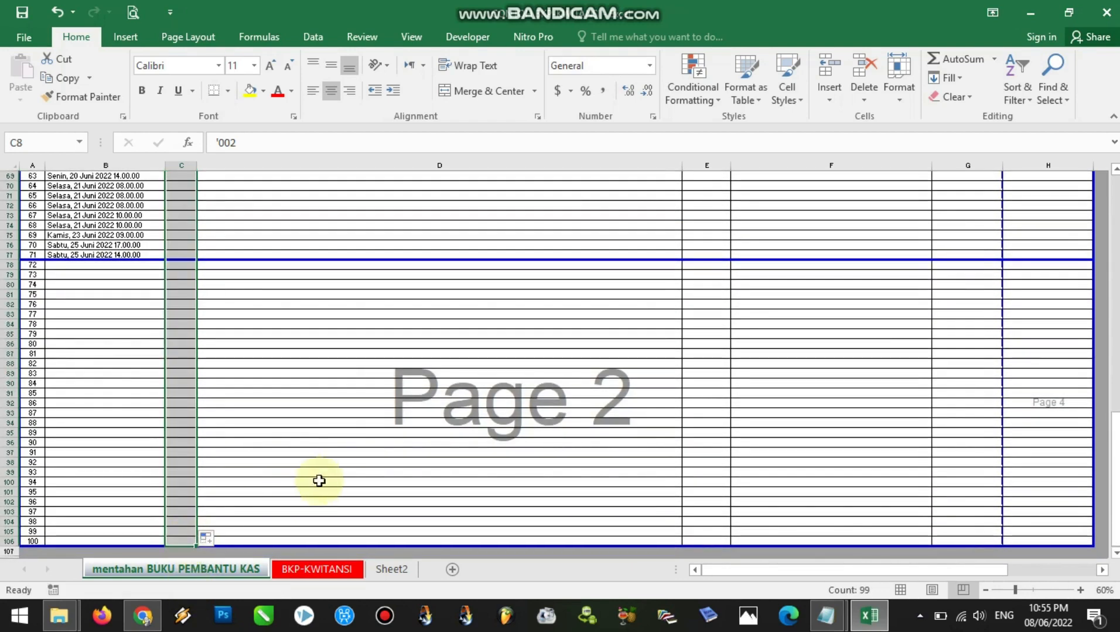
drag(1113, 424, 1112, 385)
click(10, 374)
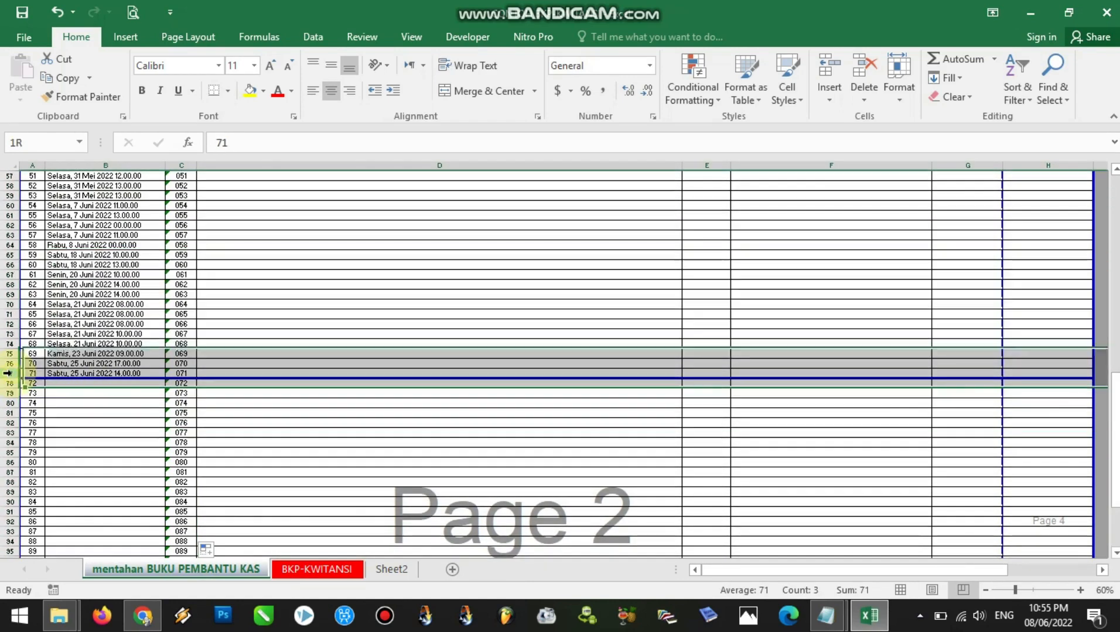
drag(1112, 424, 1113, 217)
click(178, 258)
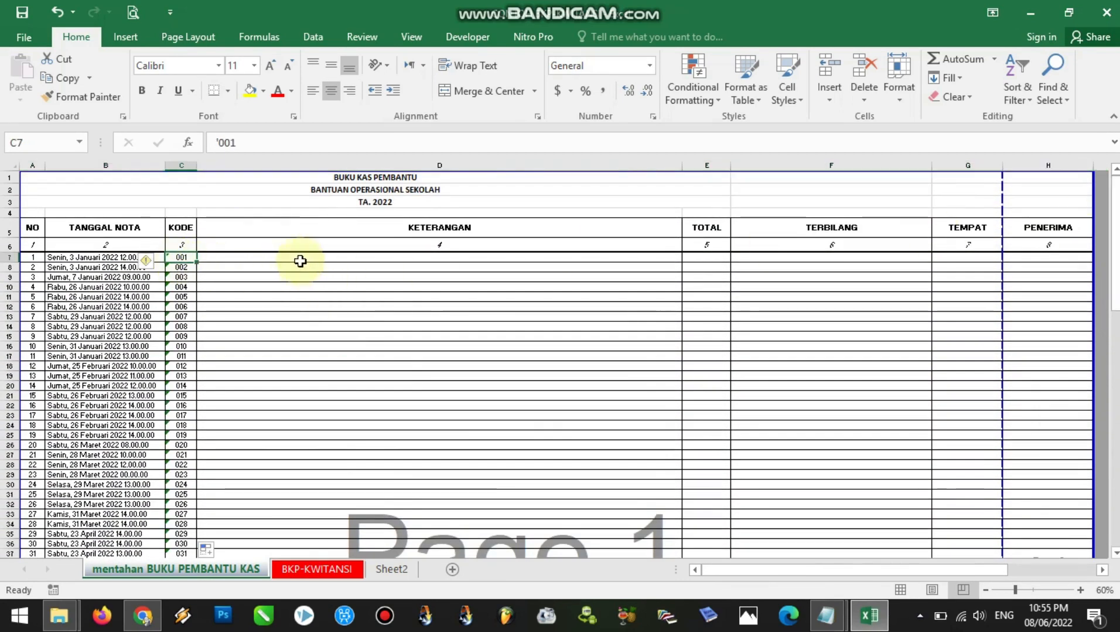
Copy all Keterangan descriptions below the header in Sheet2, cells D2 to D72
click(325, 258)
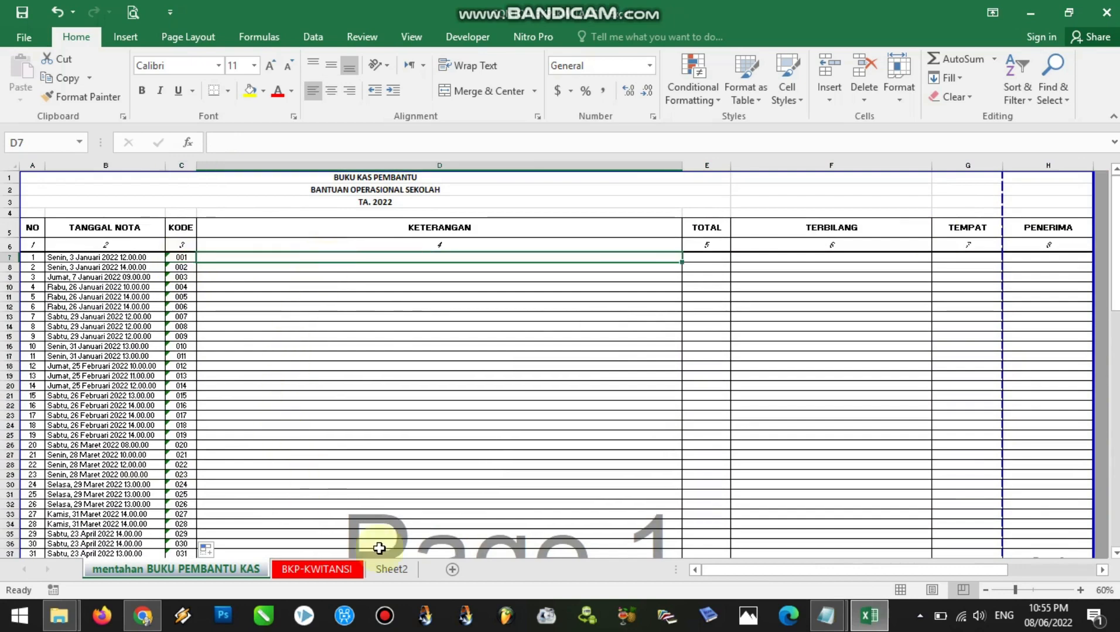
click(392, 569)
drag(1112, 463, 1112, 193)
drag(232, 170, 735, 176)
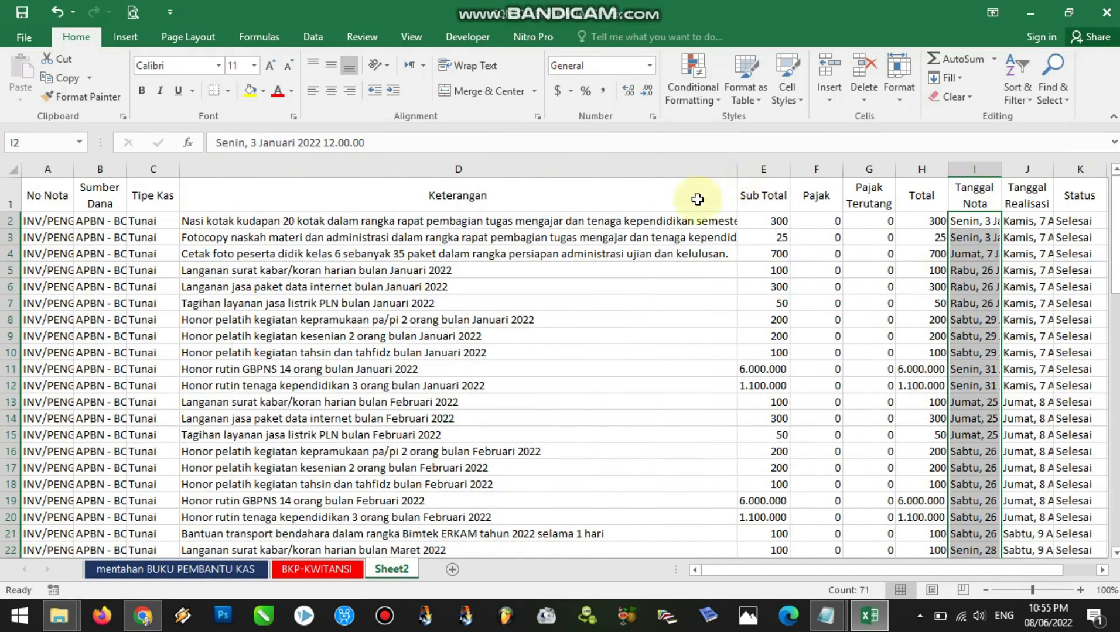
click(358, 223)
drag(358, 223, 370, 530)
key(ctrl+c)
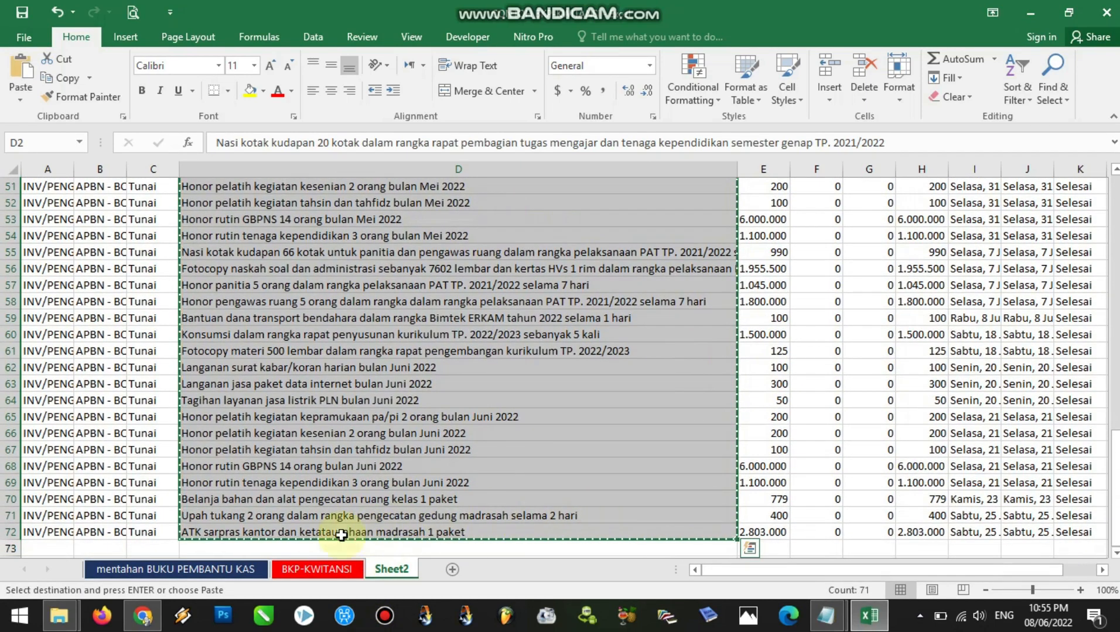
Paste the descriptions as values into mentahan BUKU PEMBANTU KAS from cell D7 and widen column D to fit them
click(186, 569)
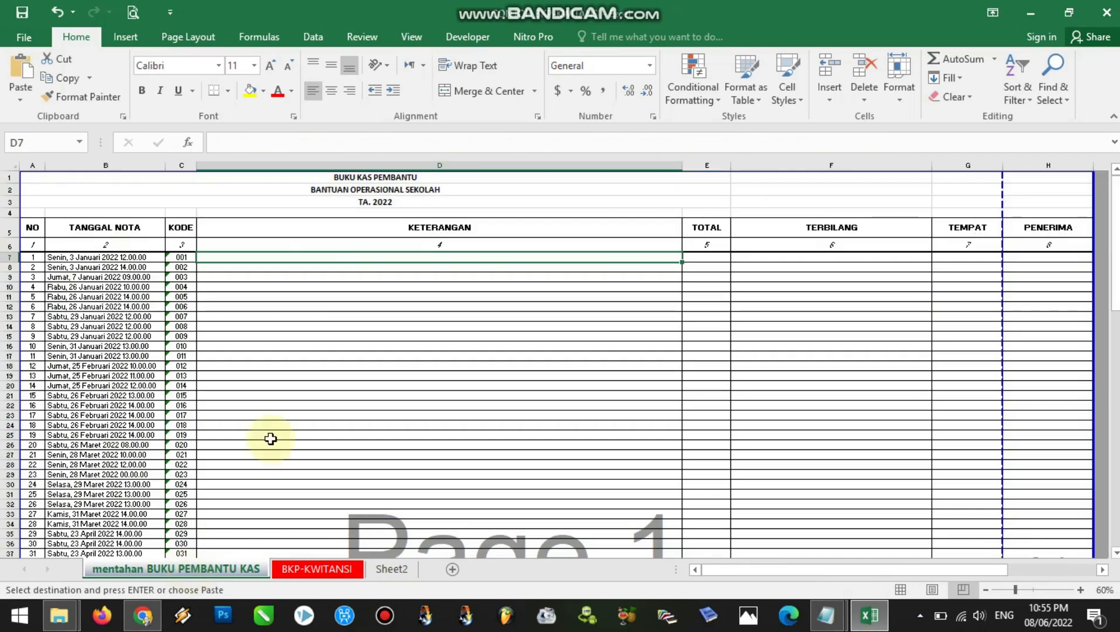
right_click(243, 257)
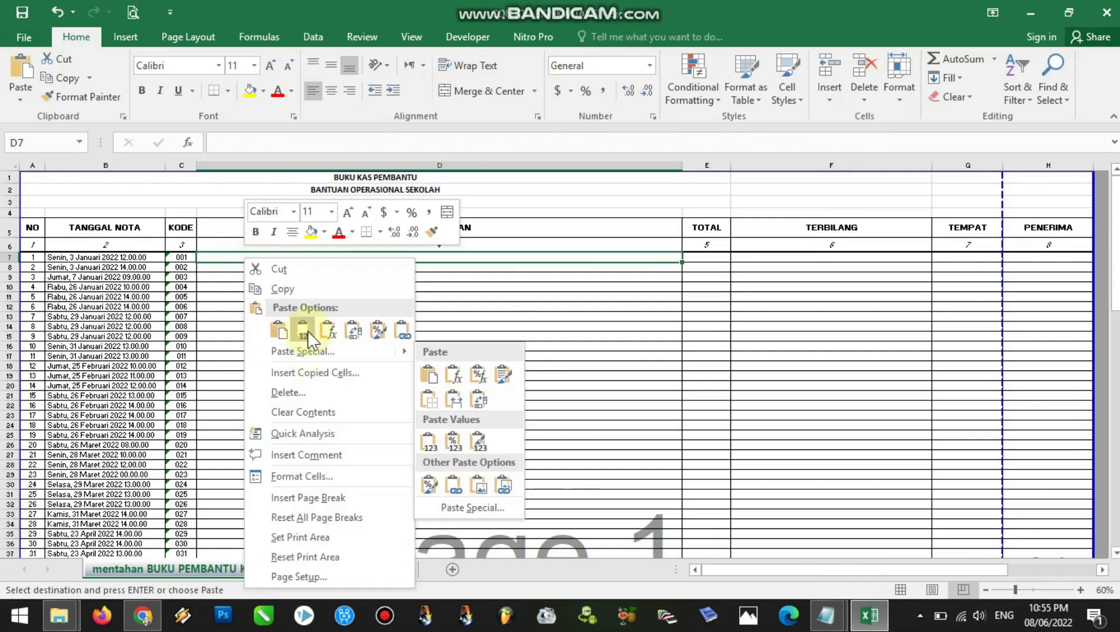
click(307, 331)
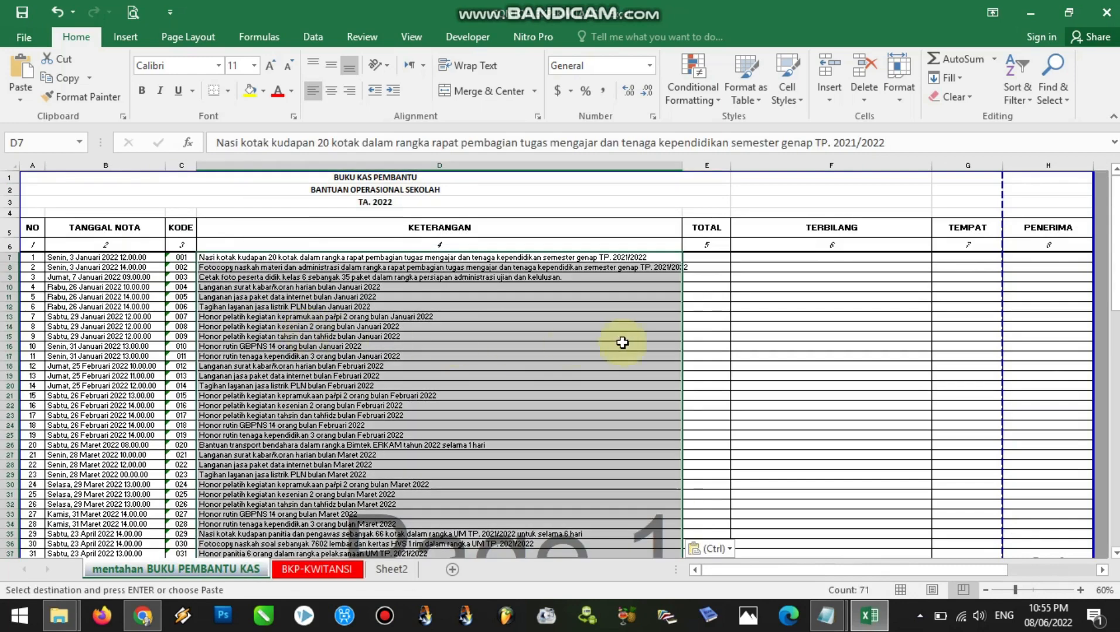
click(555, 288)
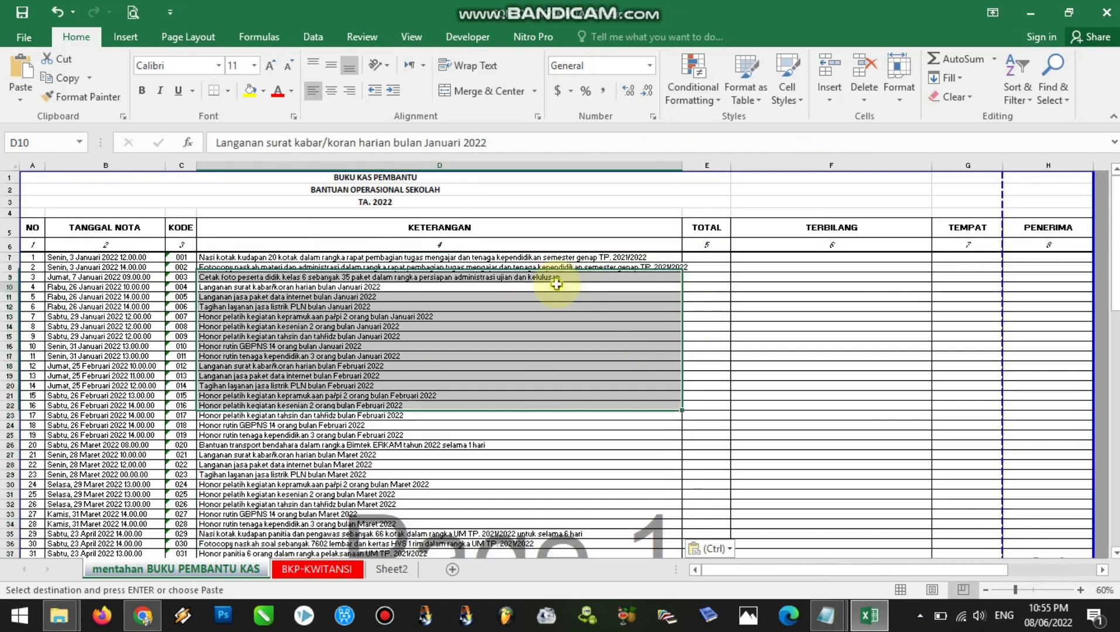
click(701, 255)
drag(682, 165, 695, 166)
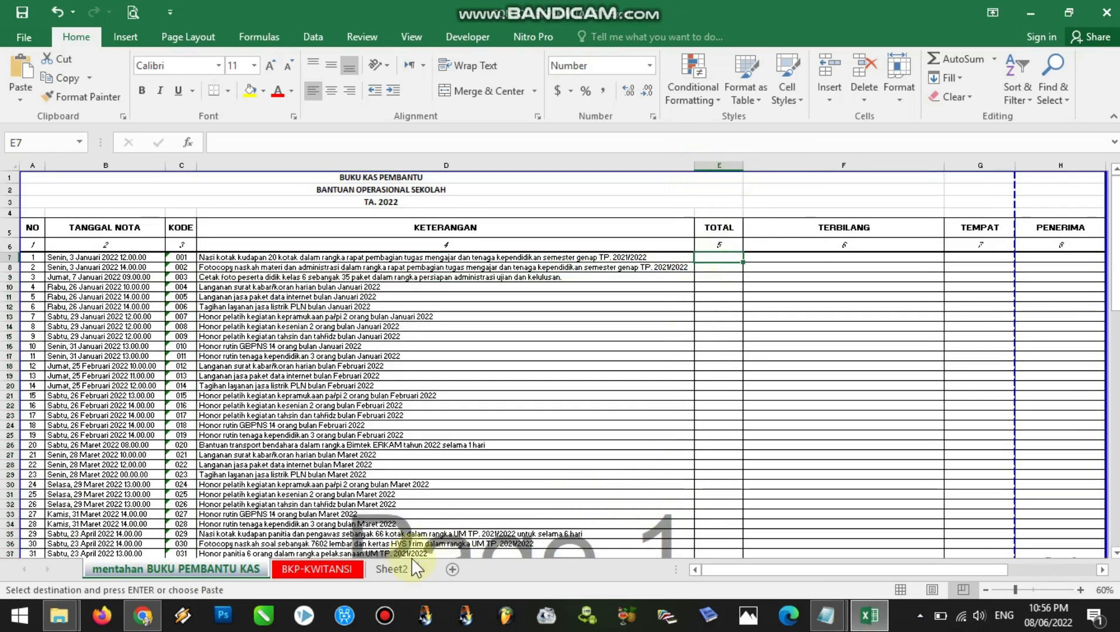
Copy all Total amounts below the header in Sheet2, cells H2 to H72
click(390, 569)
drag(1116, 453, 1115, 149)
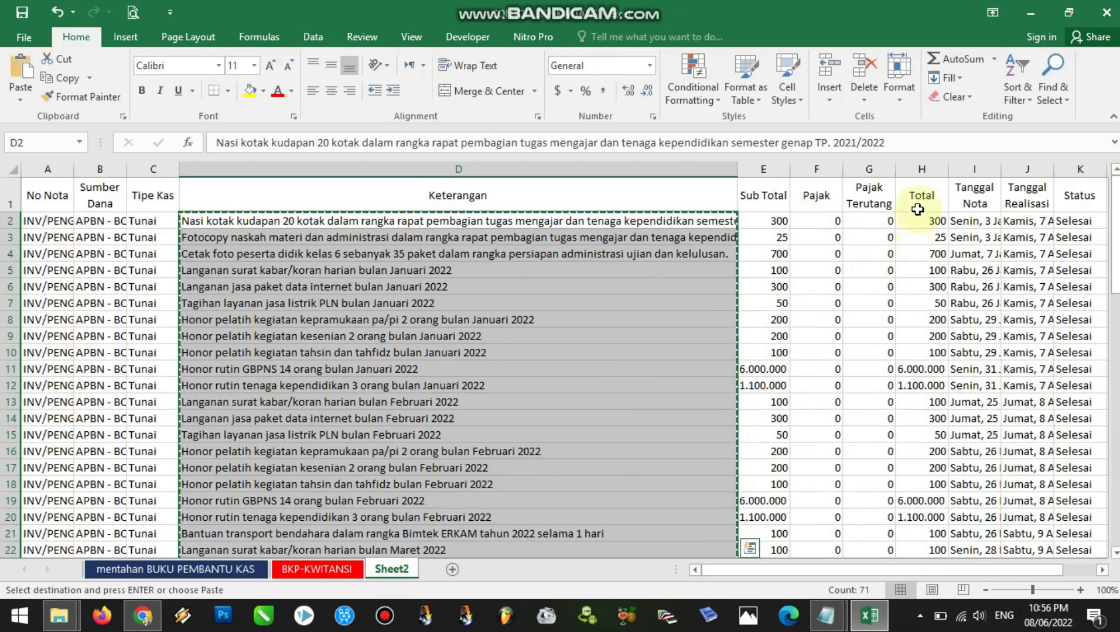
click(920, 169)
drag(915, 222, 925, 546)
key(ctrl+c)
Paste the amounts as values into the TOTAL column of mentahan BUKU PEMBANTU KAS from cell E7
click(262, 568)
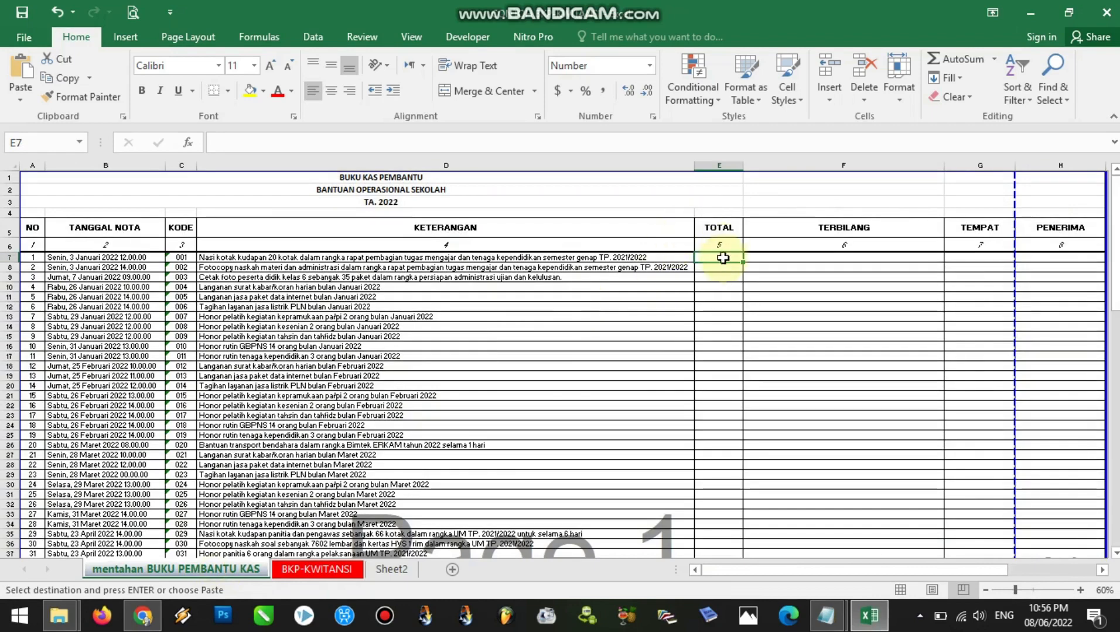
right_click(723, 257)
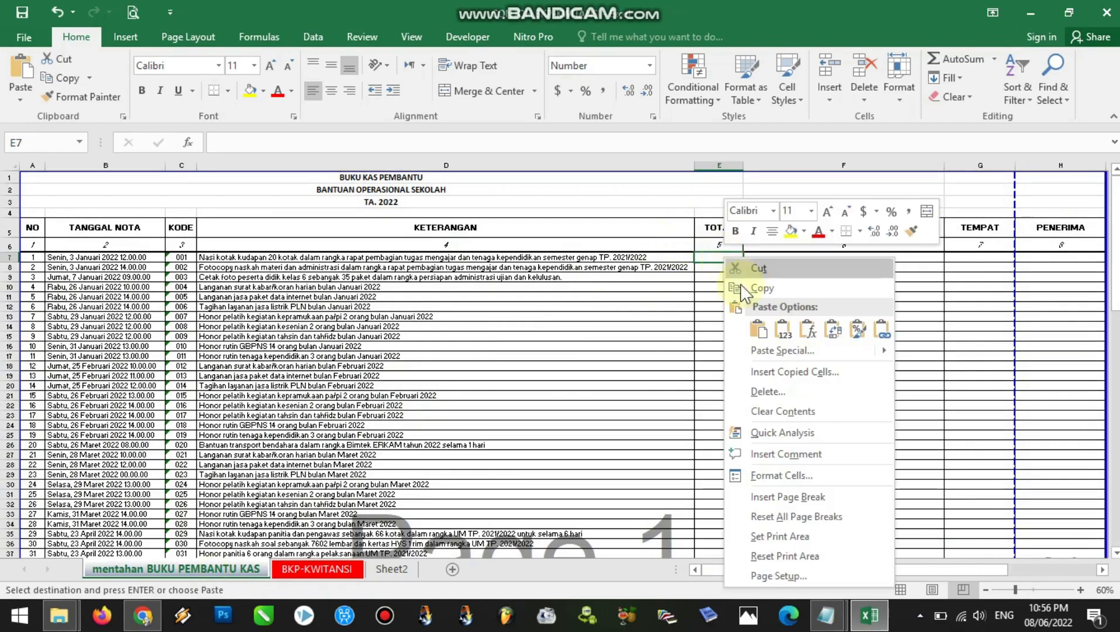
click(778, 332)
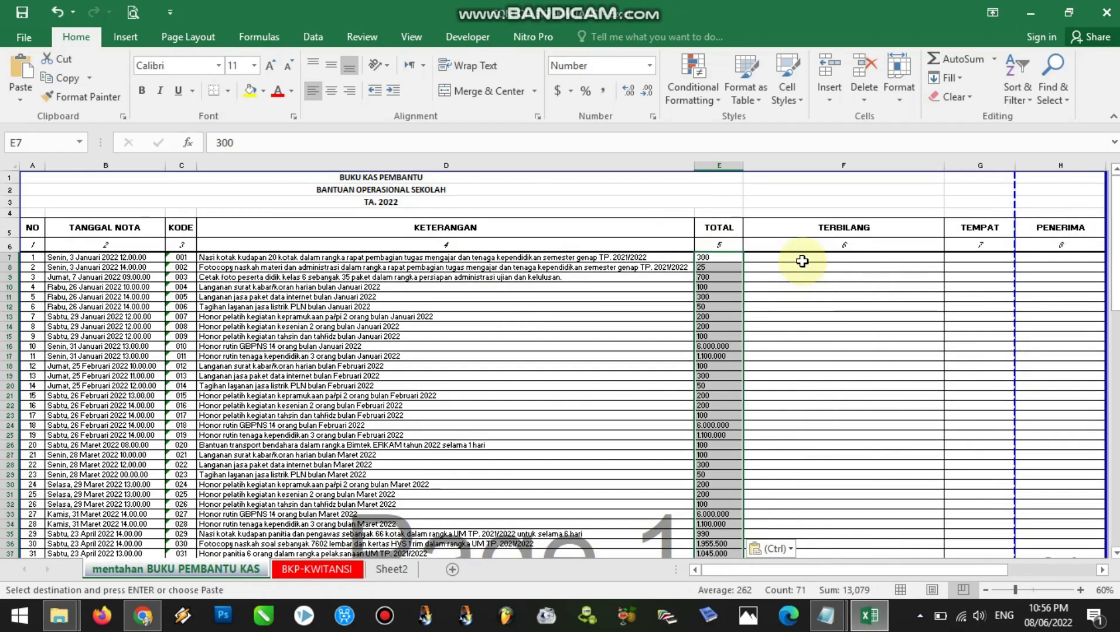
Examine the pasted TOTAL amounts at a larger zoom and compare them with the ERKAM expense list in Chrome
click(712, 258)
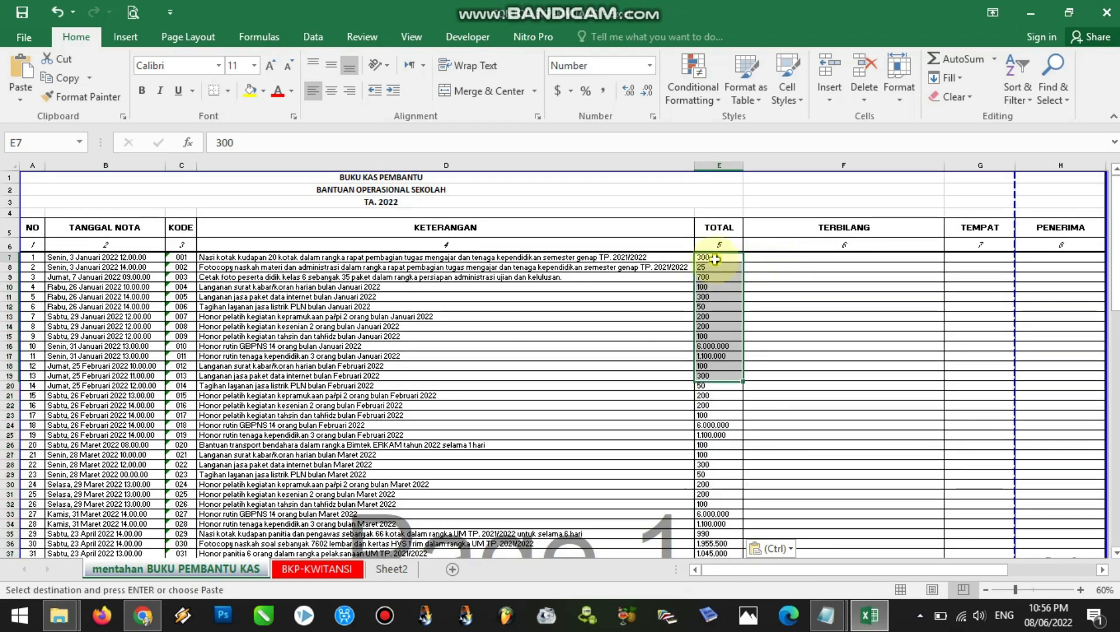
click(1080, 590)
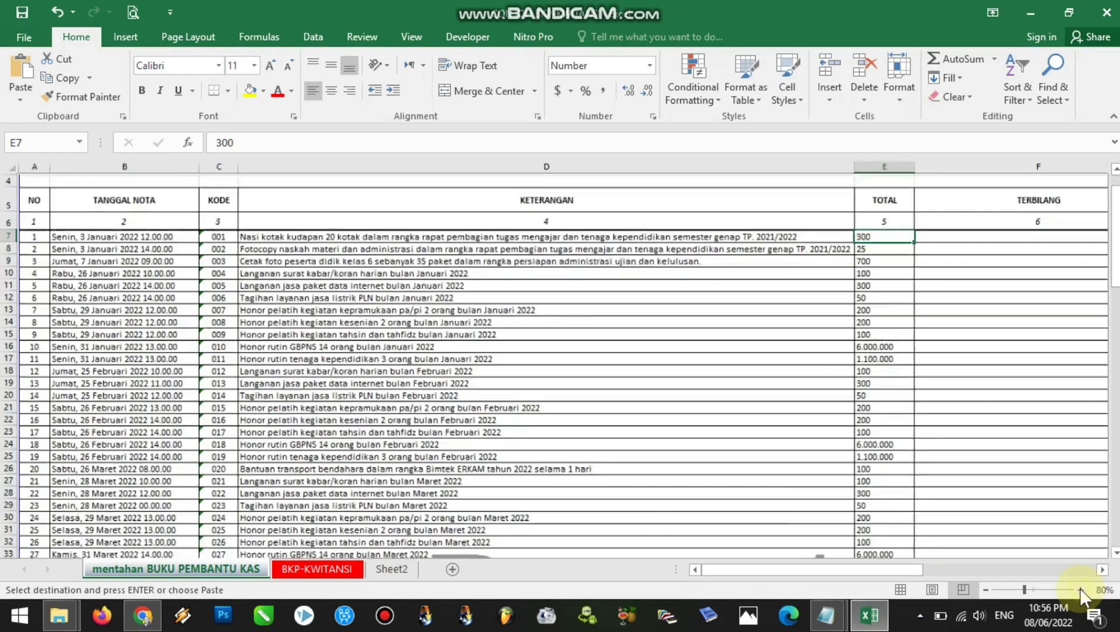
drag(896, 573, 991, 572)
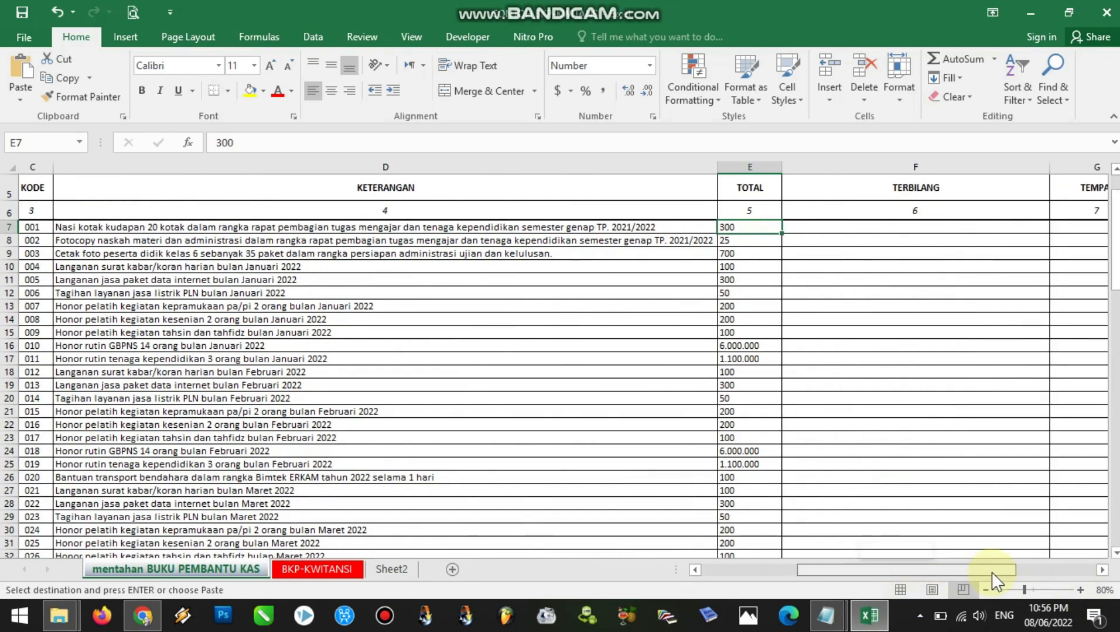
click(742, 239)
click(742, 253)
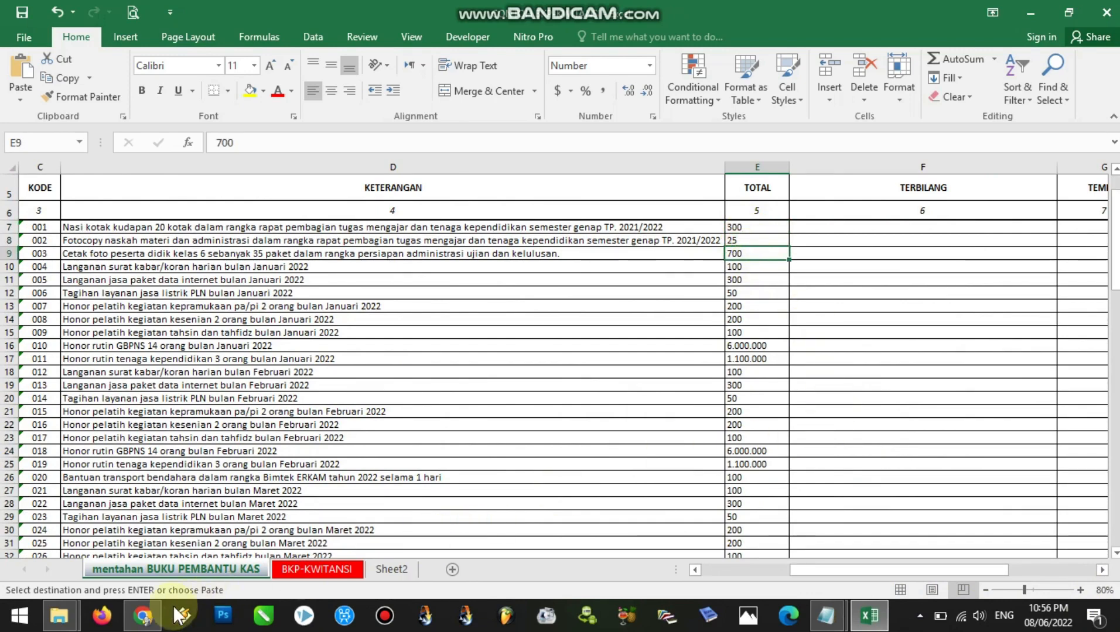
click(143, 615)
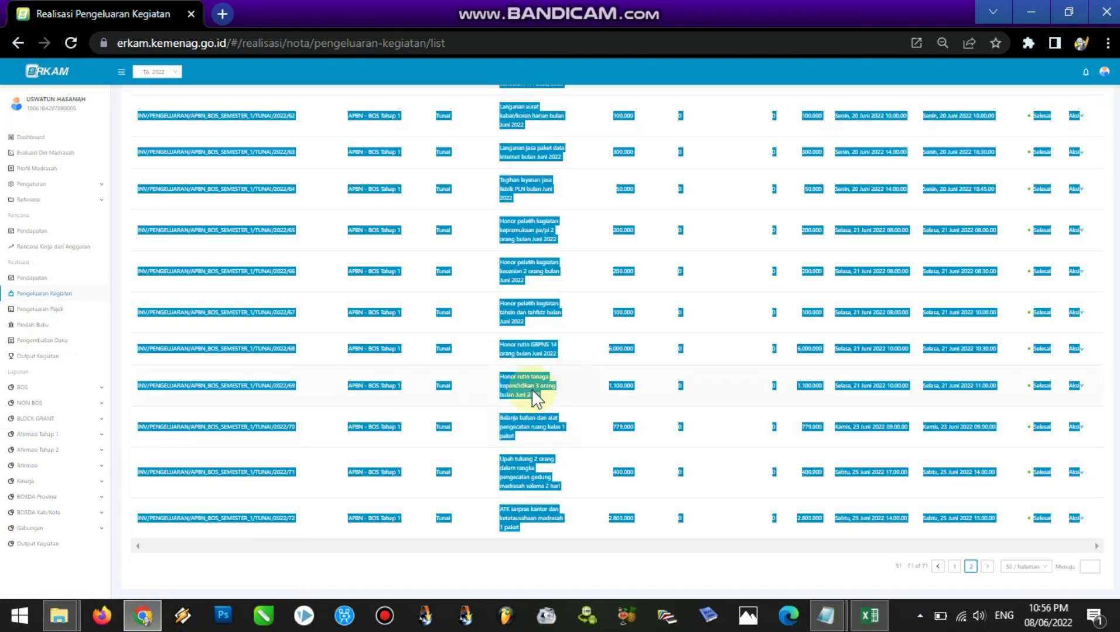
click(868, 615)
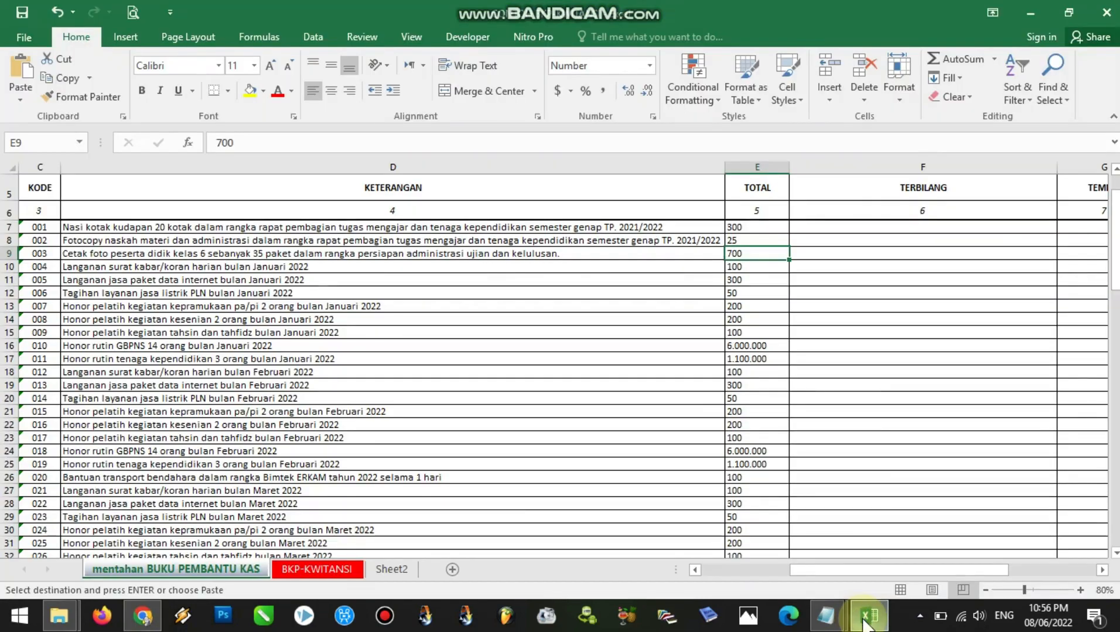
click(749, 229)
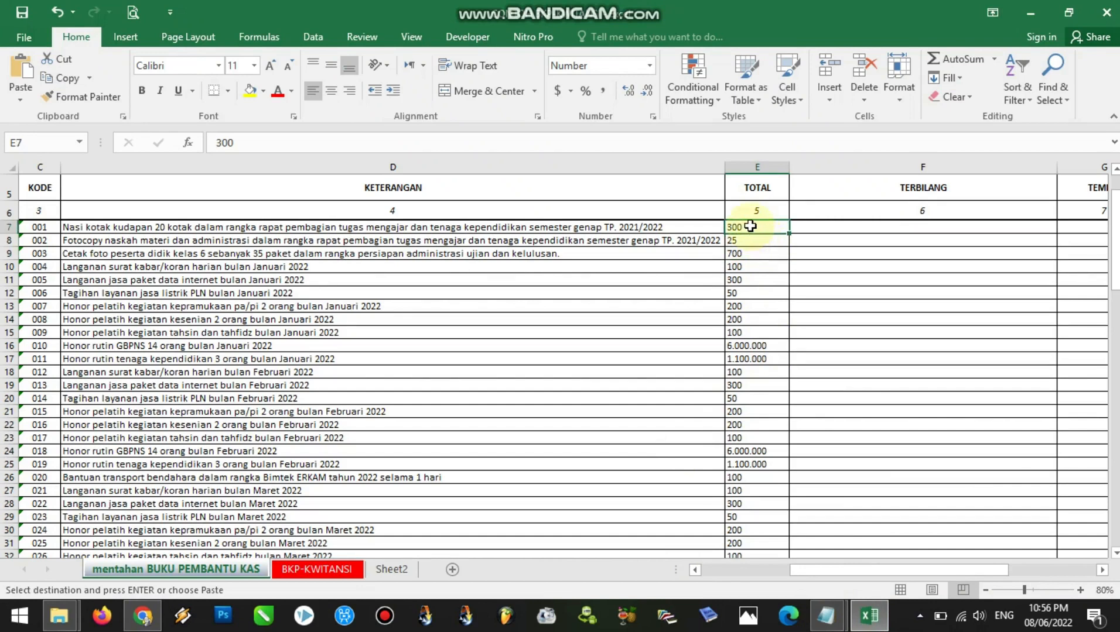
click(747, 242)
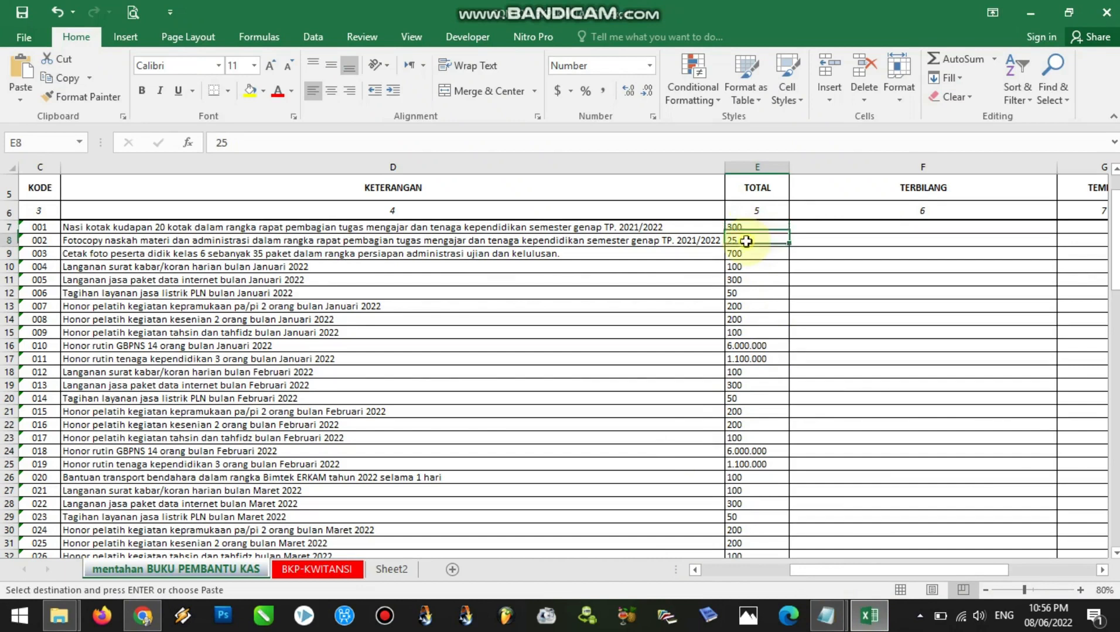
drag(745, 229, 746, 333)
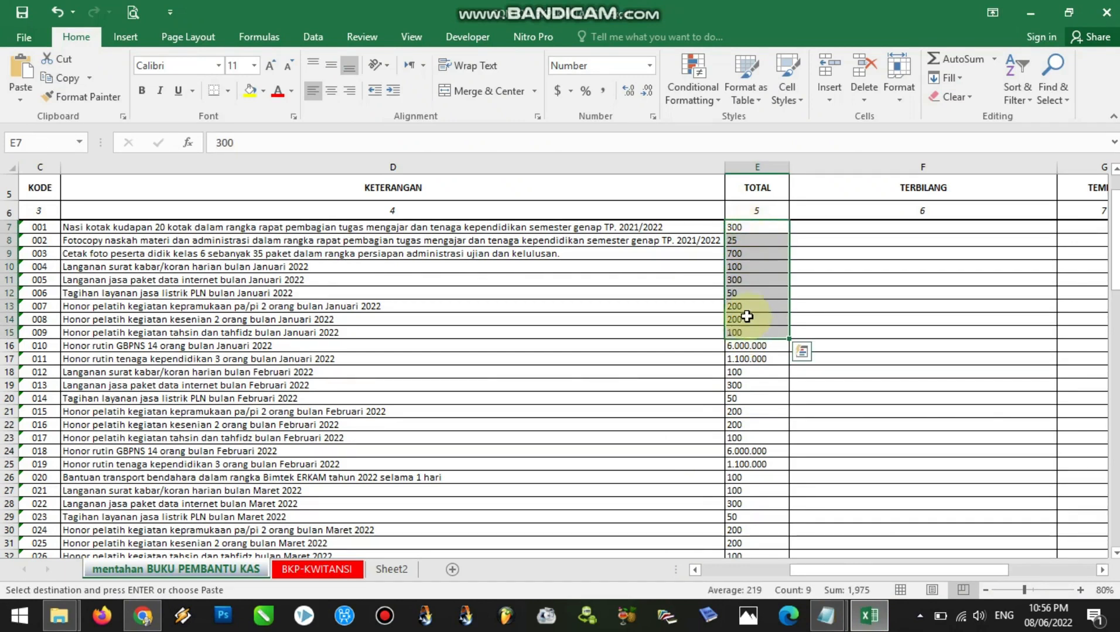
click(748, 241)
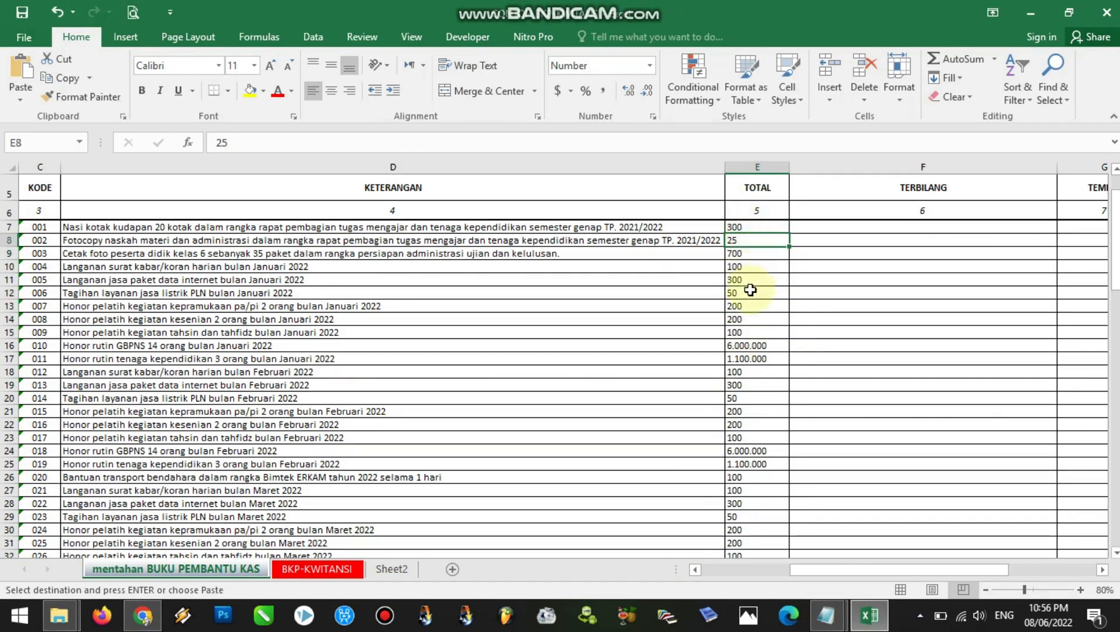
click(745, 293)
click(749, 307)
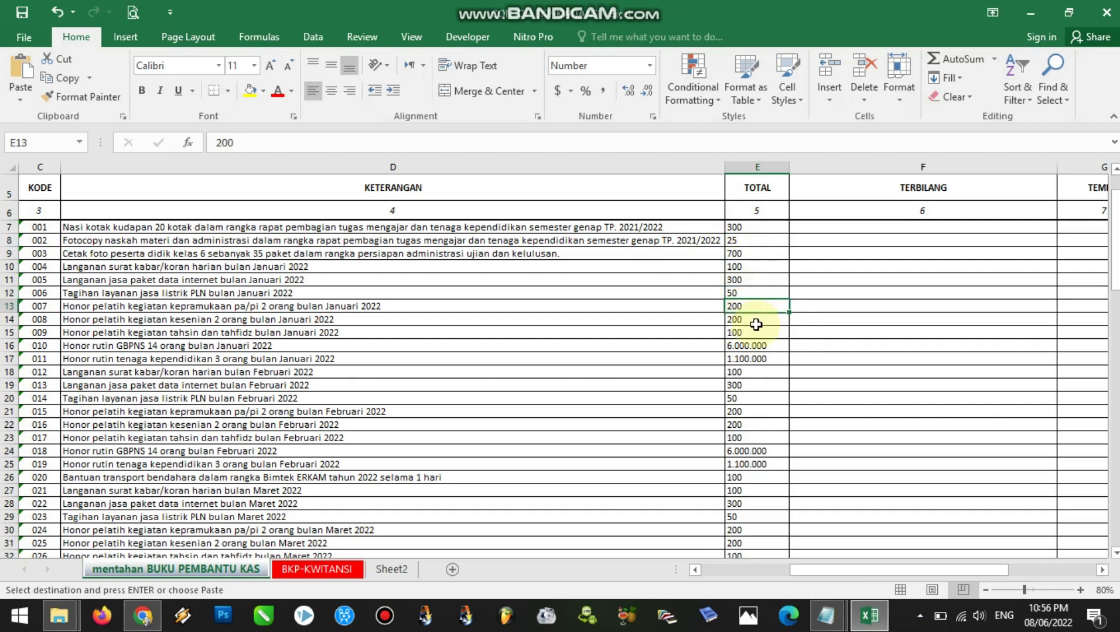
Append the missing 000 to each TOTAL amount in cells E7 to E15
click(757, 229)
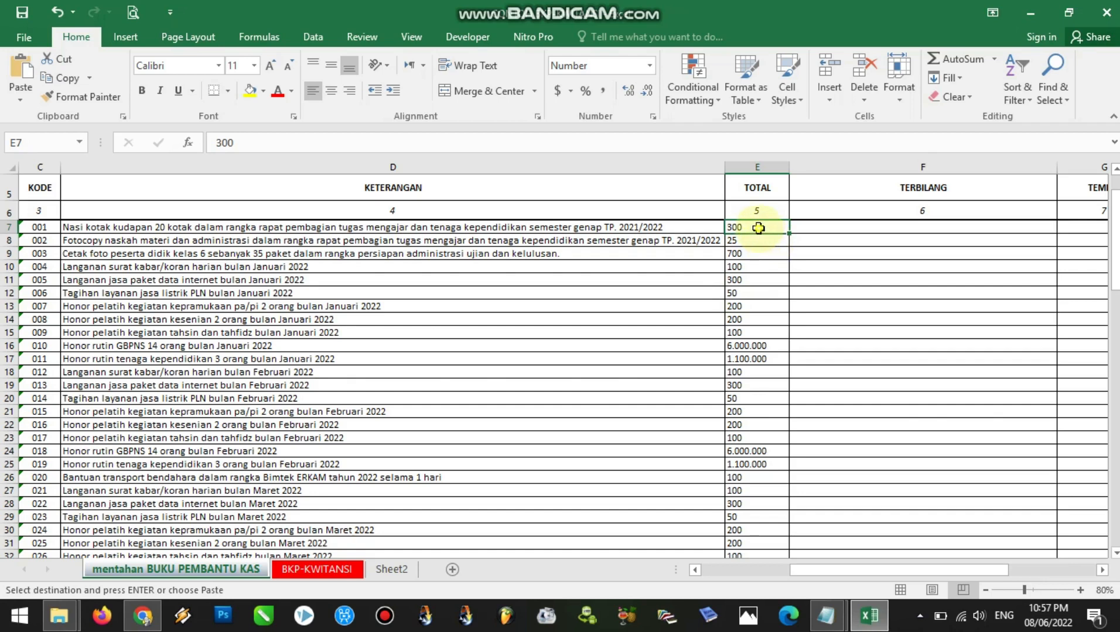
double_click(758, 228)
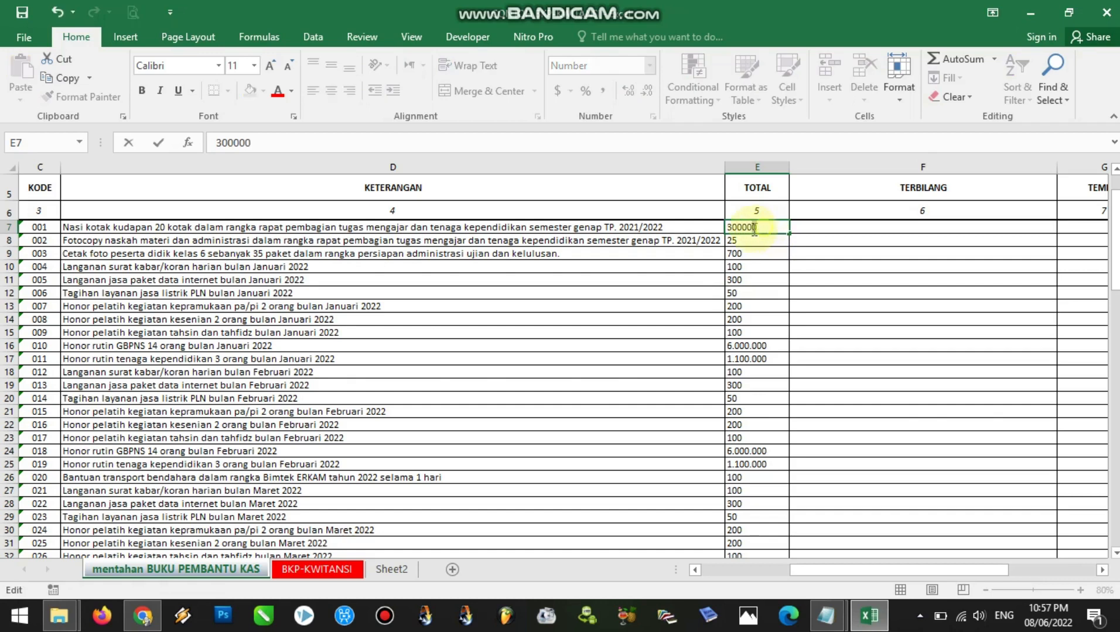
drag(746, 229, 745, 229)
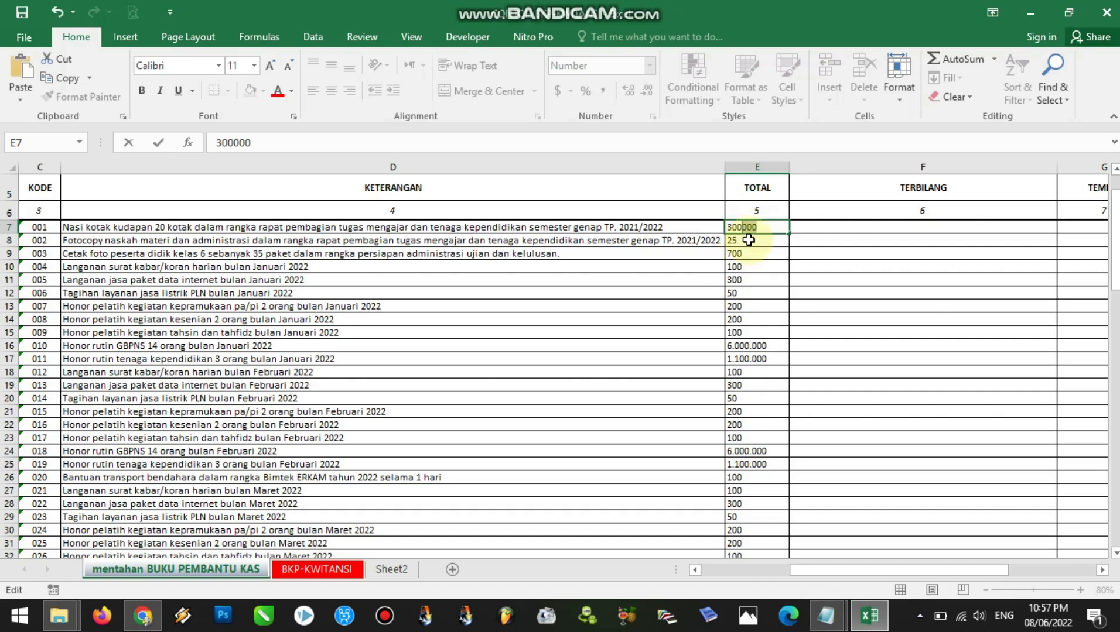
double_click(742, 238)
text(000)
double_click(754, 253)
text(000)
double_click(752, 267)
text(000)
double_click(751, 280)
text(000)
double_click(755, 293)
text(000)
double_click(755, 306)
text(000)
double_click(756, 321)
text(000)
double_click(755, 333)
text(000)
Append 000 to the truncated TOTAL amounts from E18 to E39, skipping those already in millions
double_click(752, 373)
text(000)
double_click(751, 385)
text(000)
double_click(749, 399)
text(000)
double_click(749, 412)
text(000)
double_click(752, 424)
text(000)
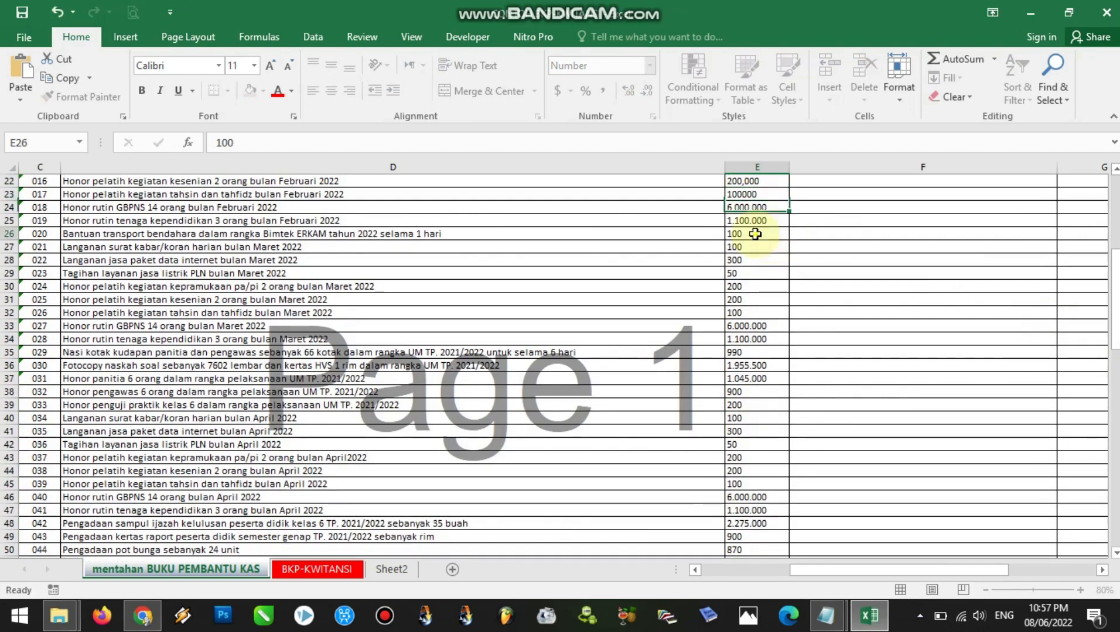
double_click(752, 274)
text(000)
double_click(756, 288)
text(000)
double_click(754, 300)
Append 000 to the truncated TOTAL amounts from E40 to E53, skipping those already in millions
text(000)
double_click(753, 313)
text(000)
double_click(752, 352)
Append 000 to the remaining truncated TOTAL amounts from E54 to E76, leaving those in millions alone
text(000)
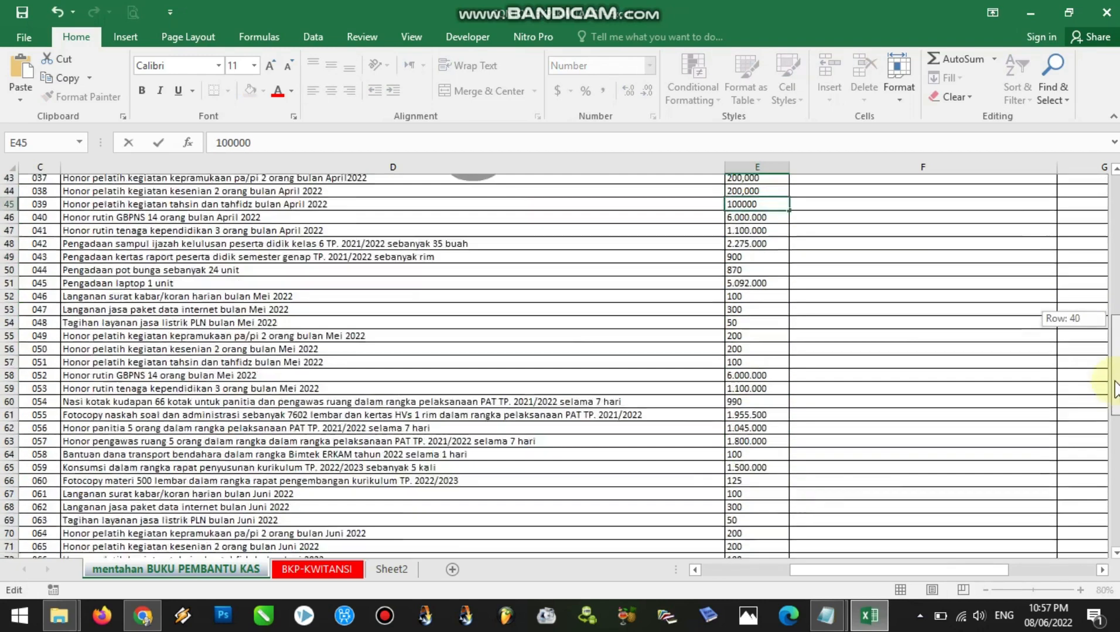
drag(1116, 389, 1116, 383)
double_click(753, 324)
text(000)
double_click(753, 338)
text(000)
double_click(752, 364)
text(000)
double_click(752, 377)
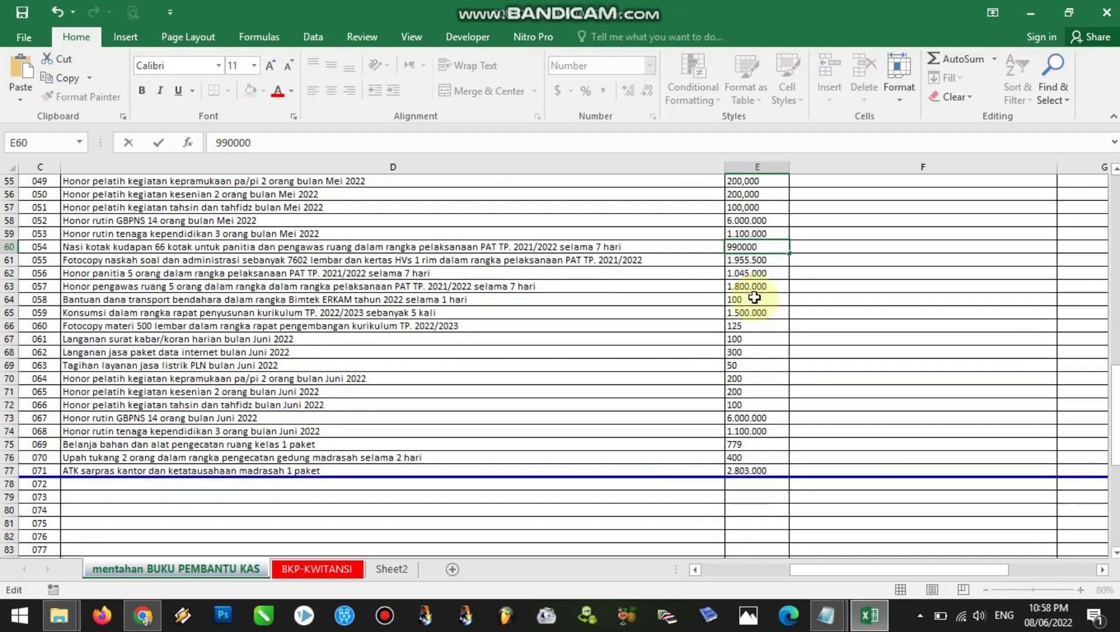
double_click(753, 299)
text(000)
double_click(753, 326)
text(000)
double_click(754, 340)
text(000)
double_click(757, 353)
text(000)
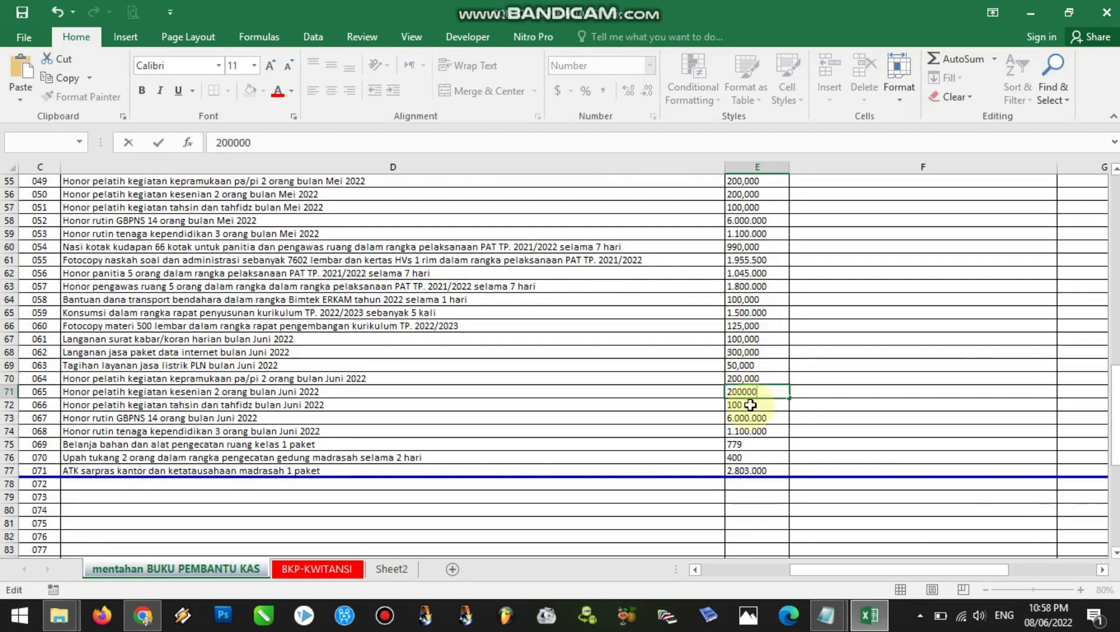
drag(1116, 350, 1116, 209)
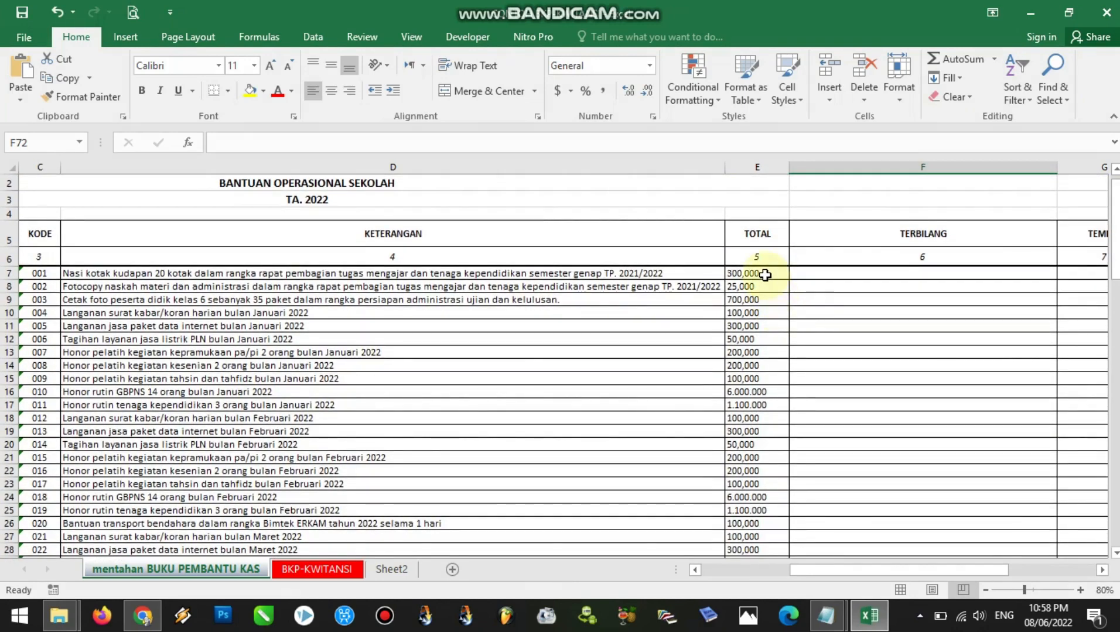
click(765, 275)
drag(767, 446, 757, 248)
drag(1116, 443, 1116, 192)
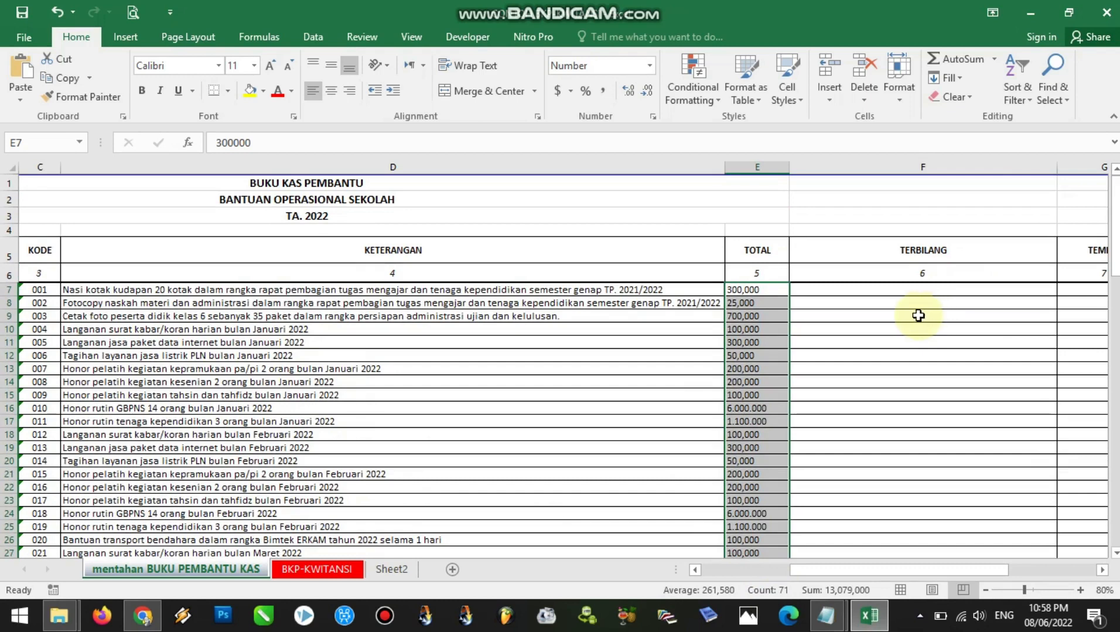
Enter the formula =TERBILANG(E7)&" rupiah" in the first TERBILANG cell, F7
click(845, 295)
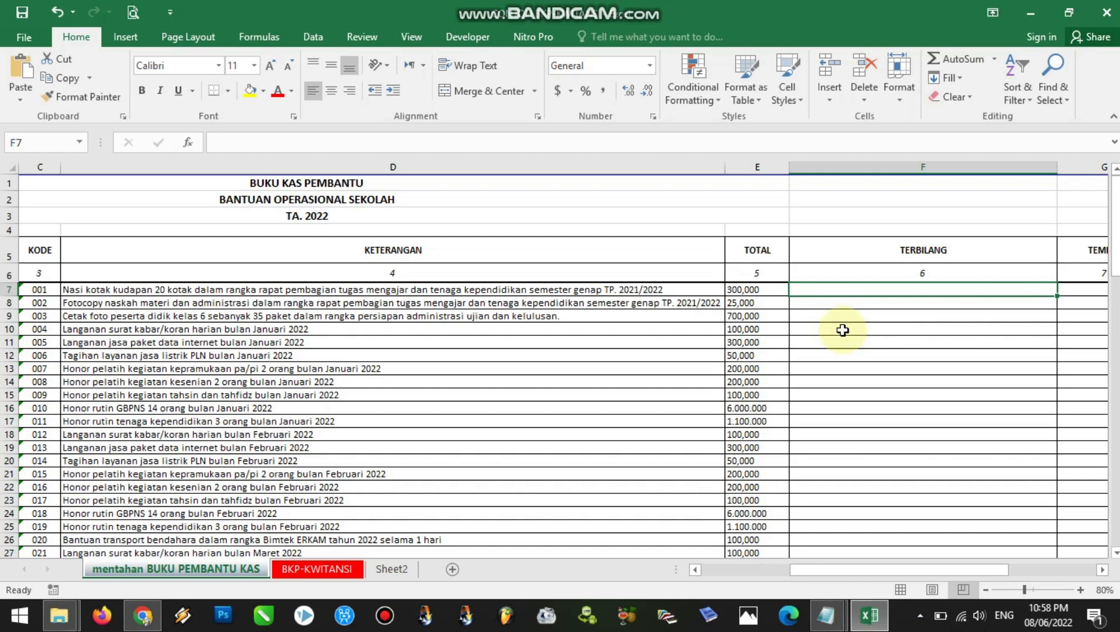
text(=)
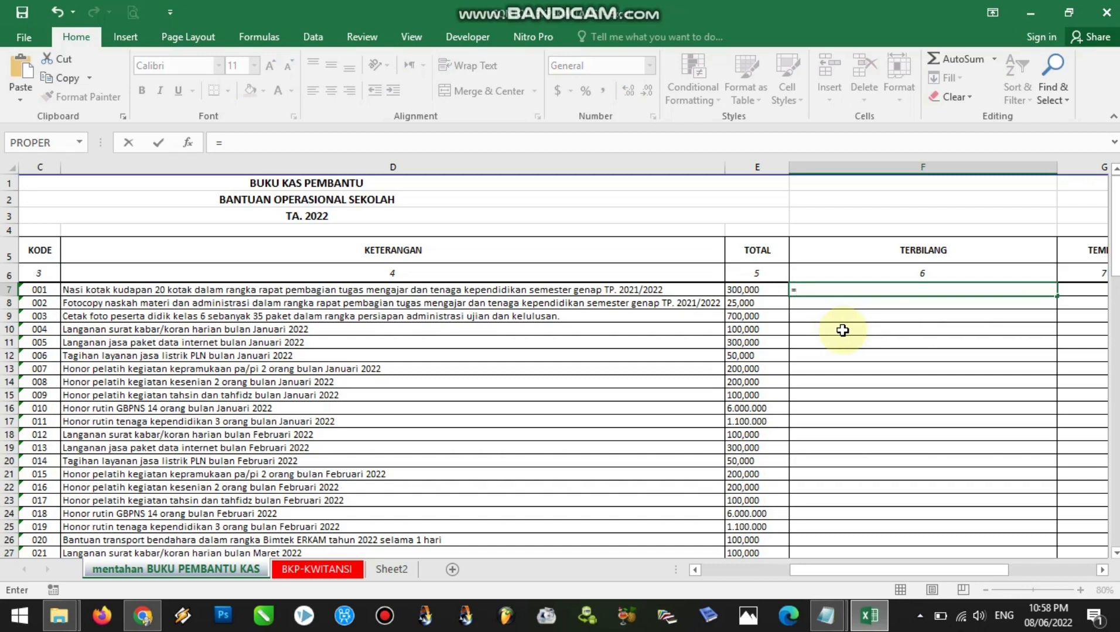
text(TERBILANG)
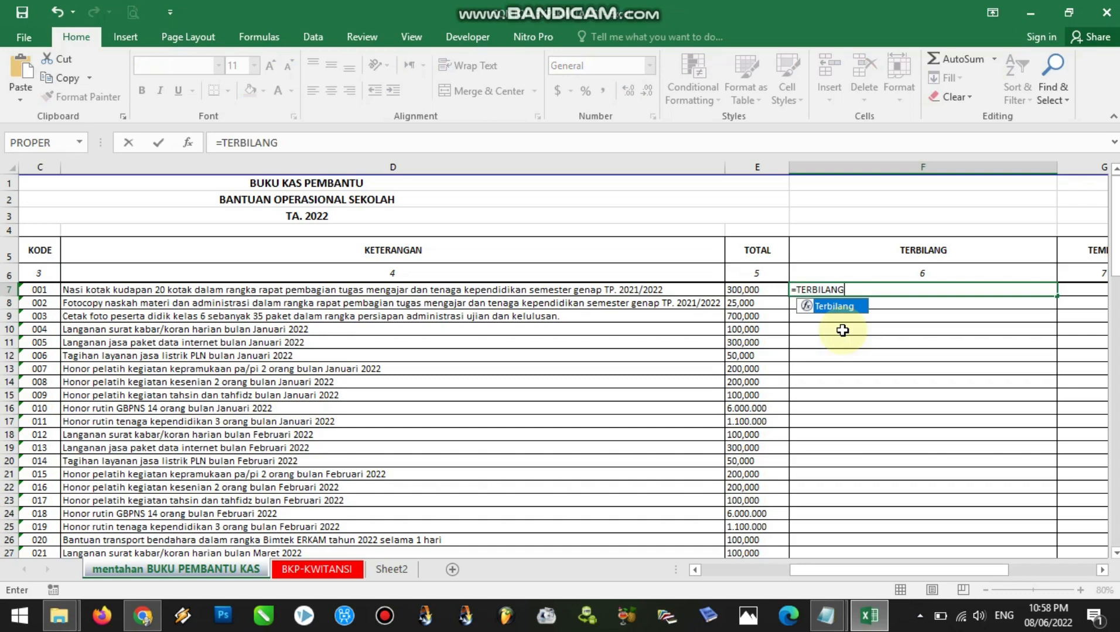
text(()
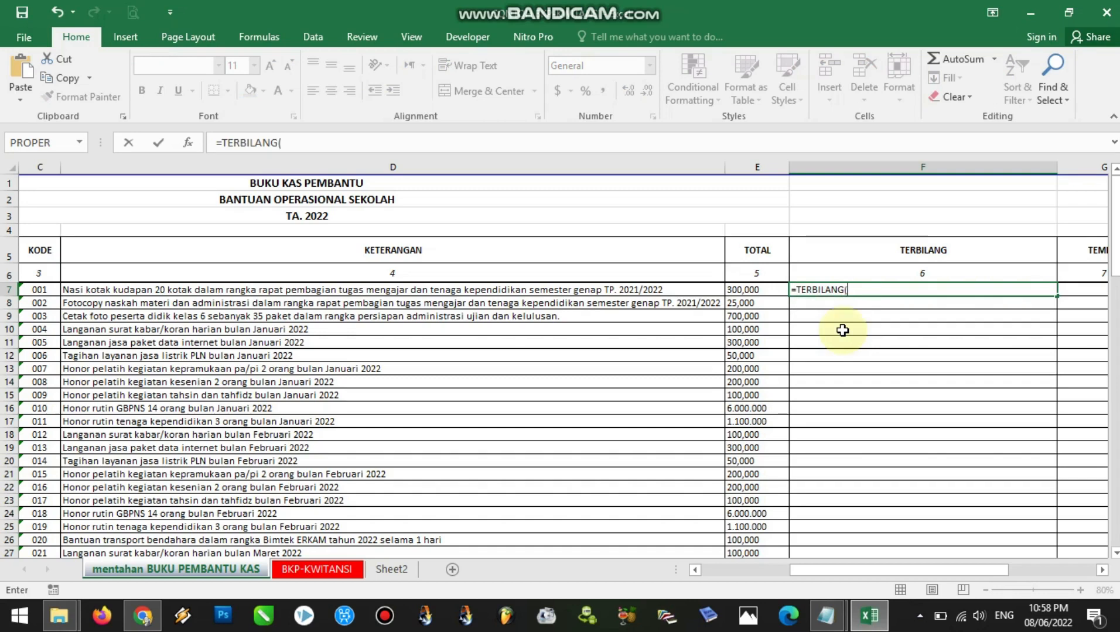
click(756, 290)
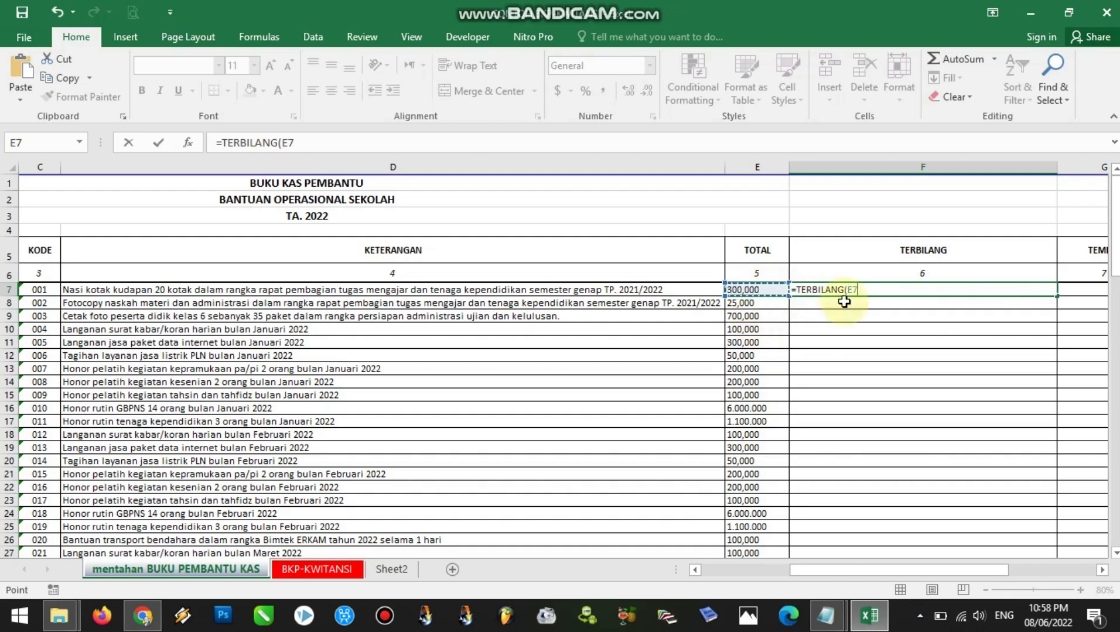
text()&" rupiah)
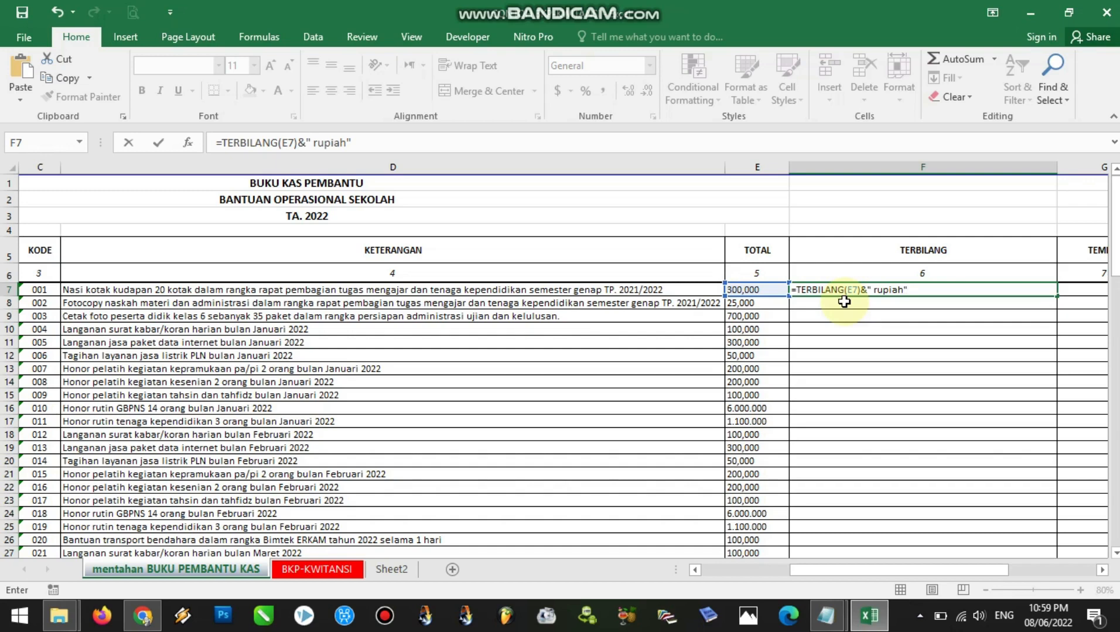
key(Return)
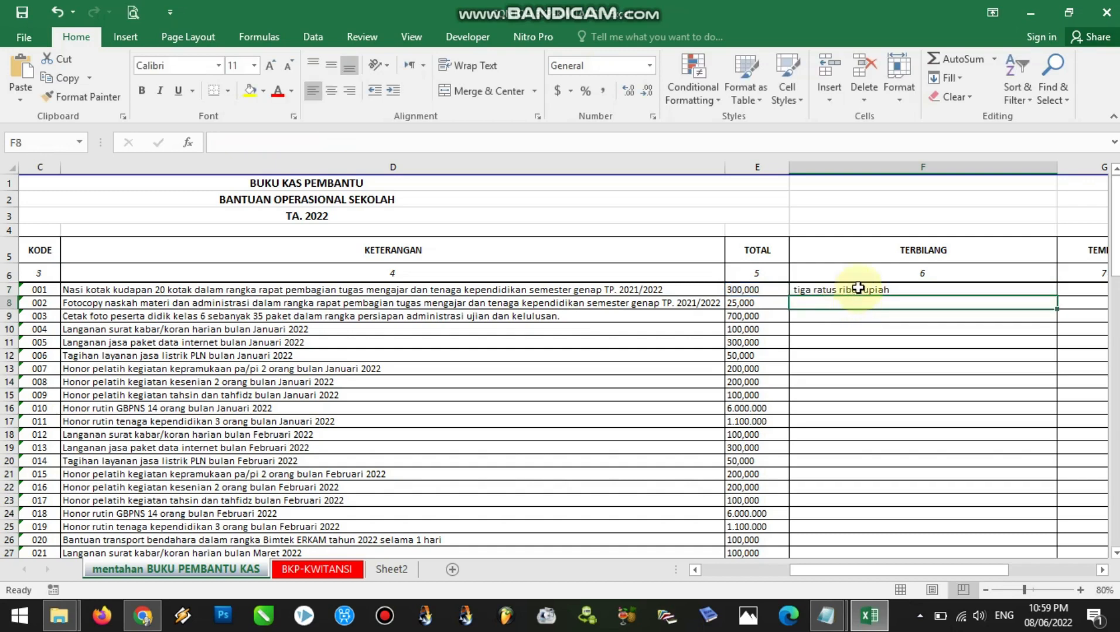
Fill the TERBILANG formula from F7 down to F77
click(858, 293)
click(755, 289)
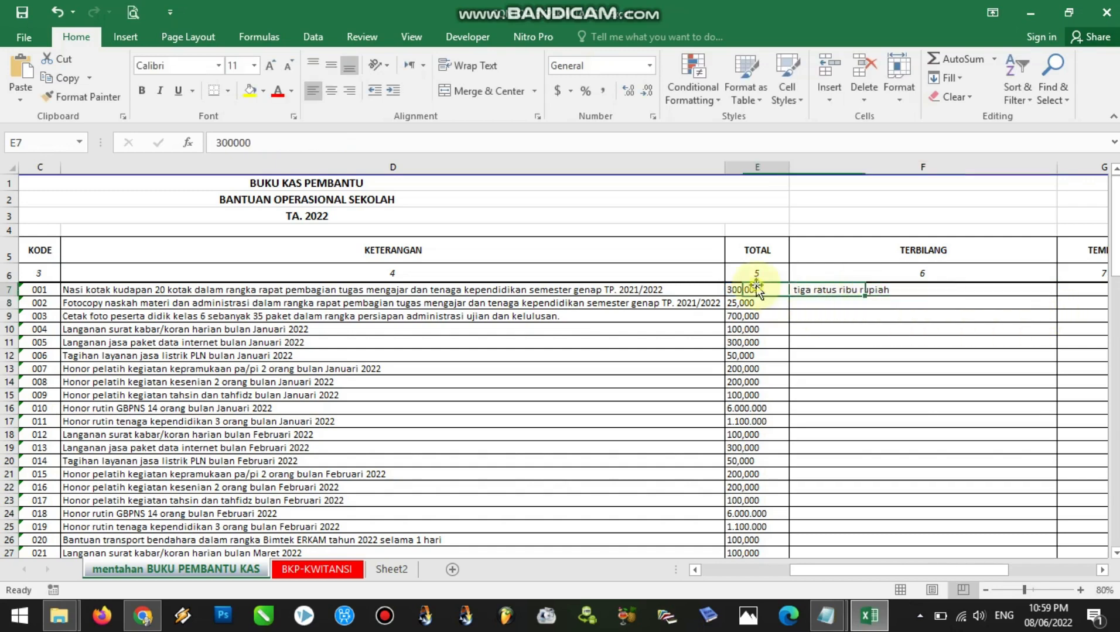
click(845, 290)
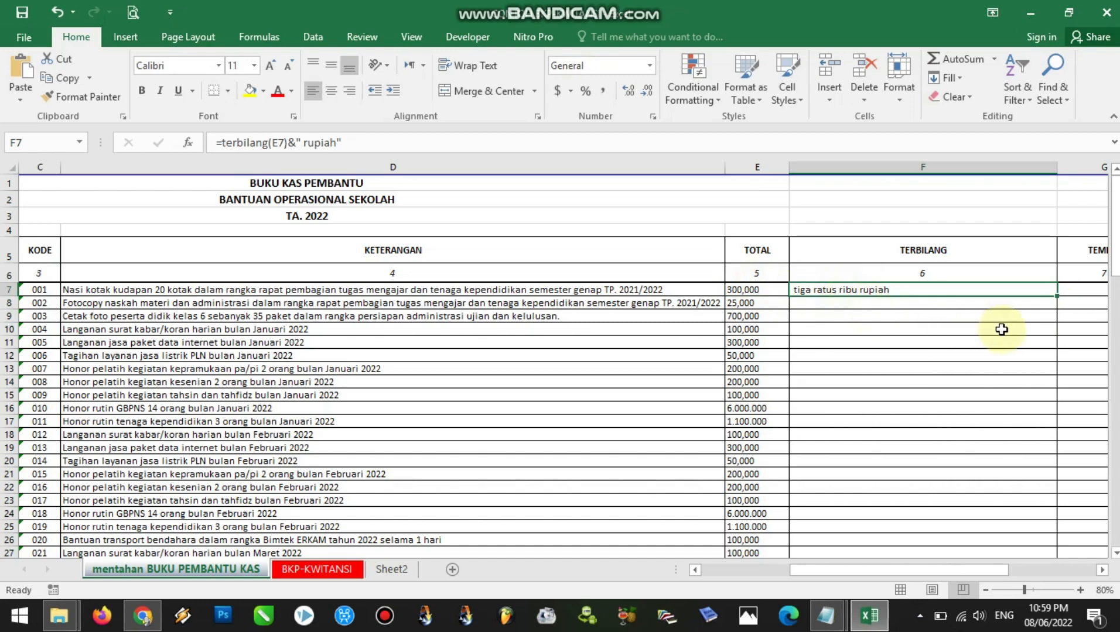
drag(1057, 296, 1025, 186)
drag(1115, 480, 1116, 222)
Examine TERBILANG cells F16 and F17 and compare them with the TOTAL amounts that feed them
click(826, 410)
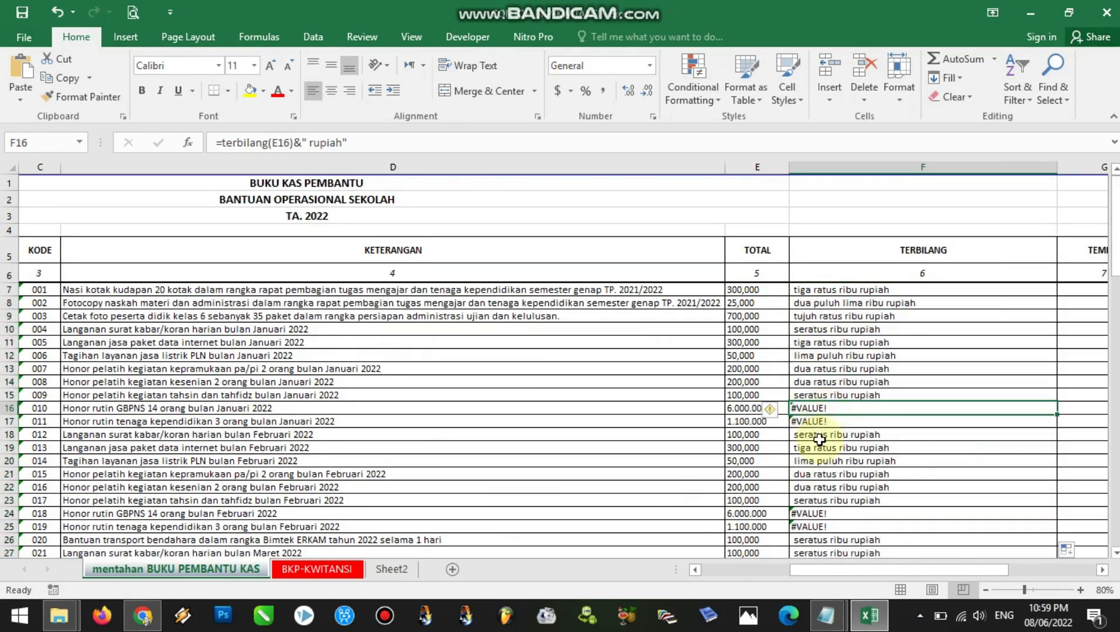
click(822, 422)
click(754, 408)
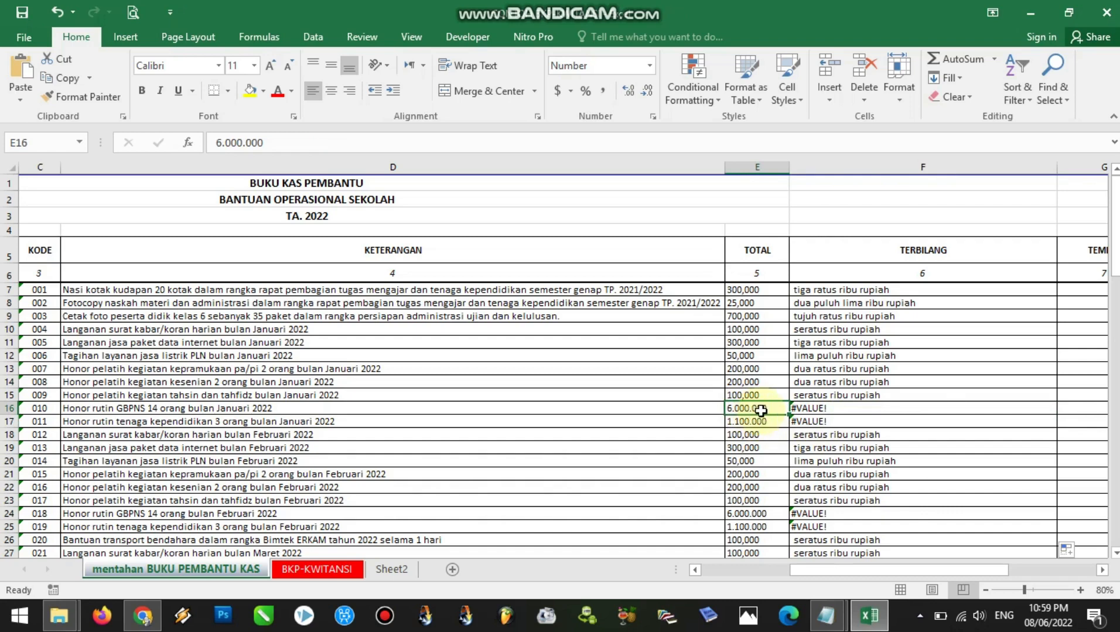
click(753, 424)
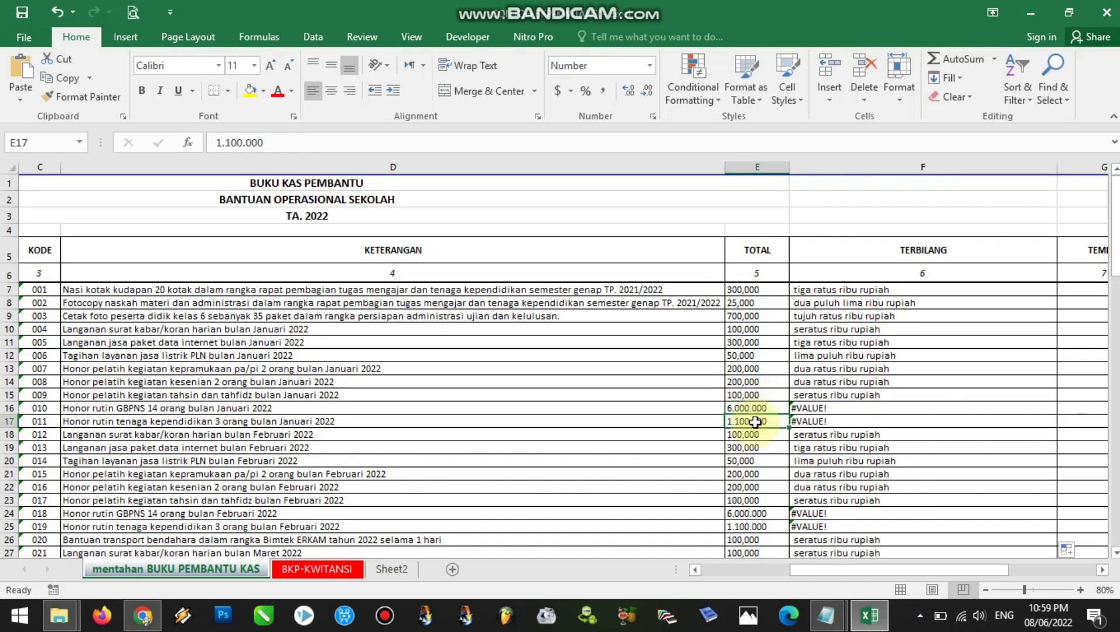
click(756, 408)
drag(742, 290, 763, 221)
drag(1115, 483, 1093, 417)
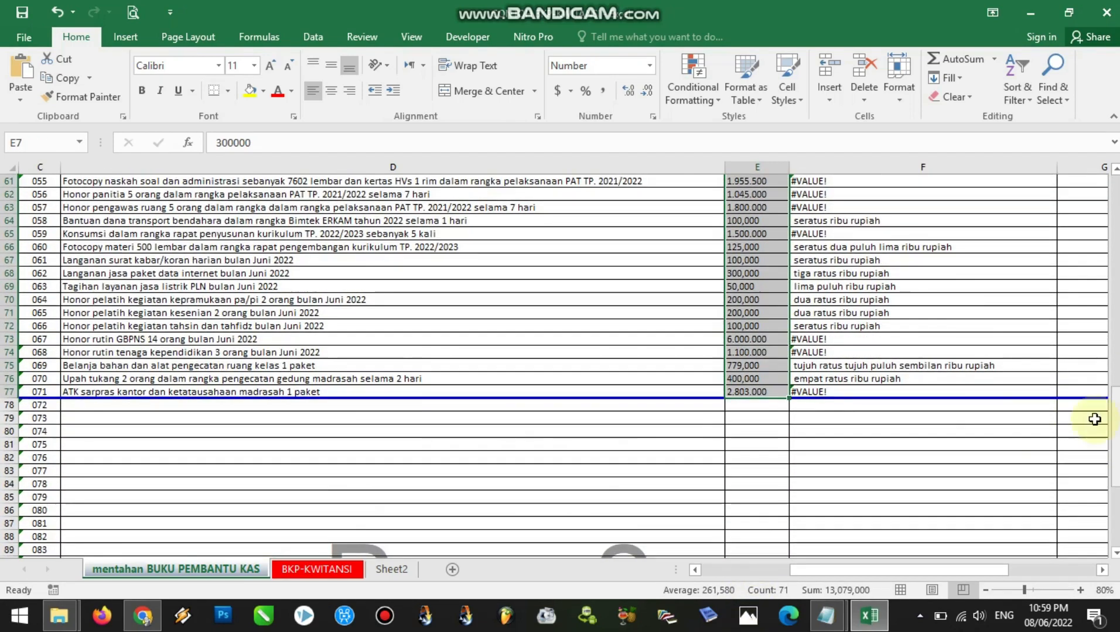
Remove the dots from all TOTAL amounts in E7:E77 by replacing every "." with nothing
drag(757, 391, 768, 243)
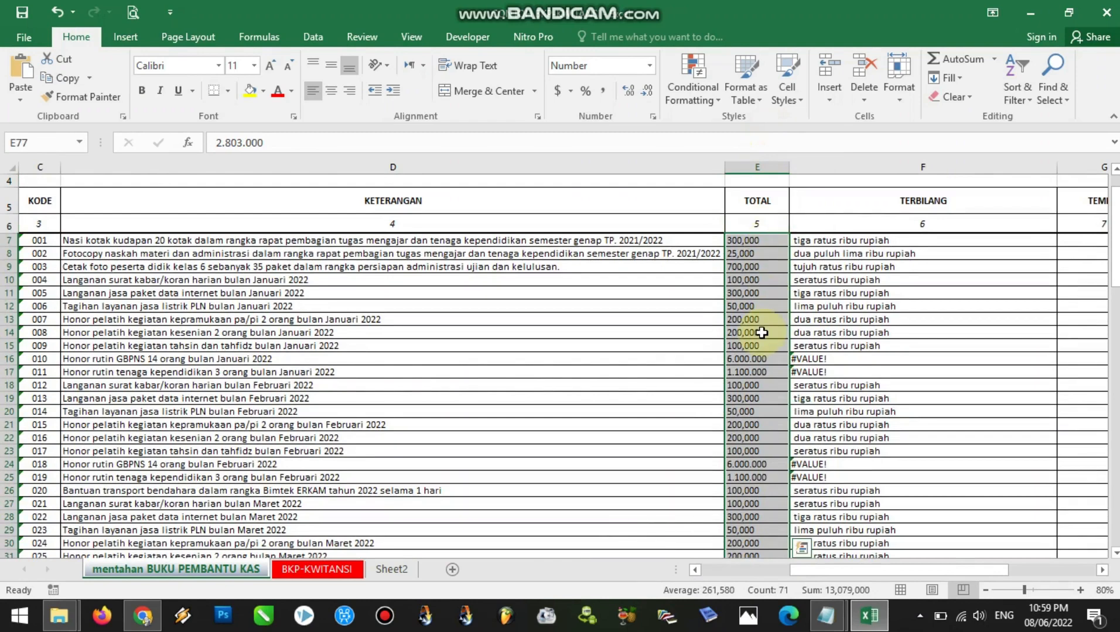
key(ctrl+f)
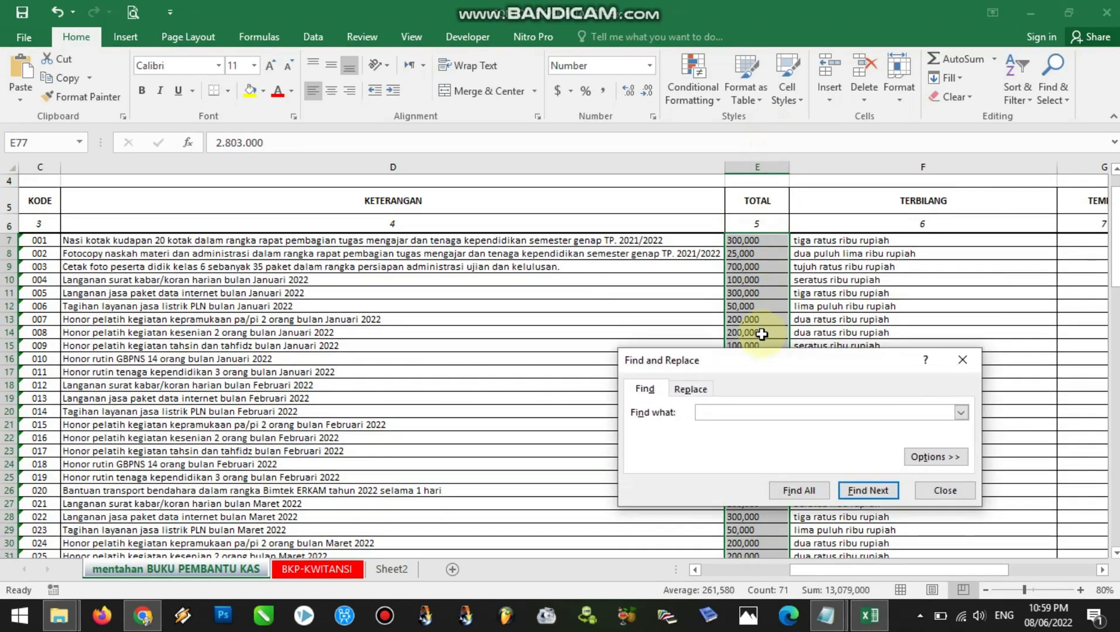
click(692, 389)
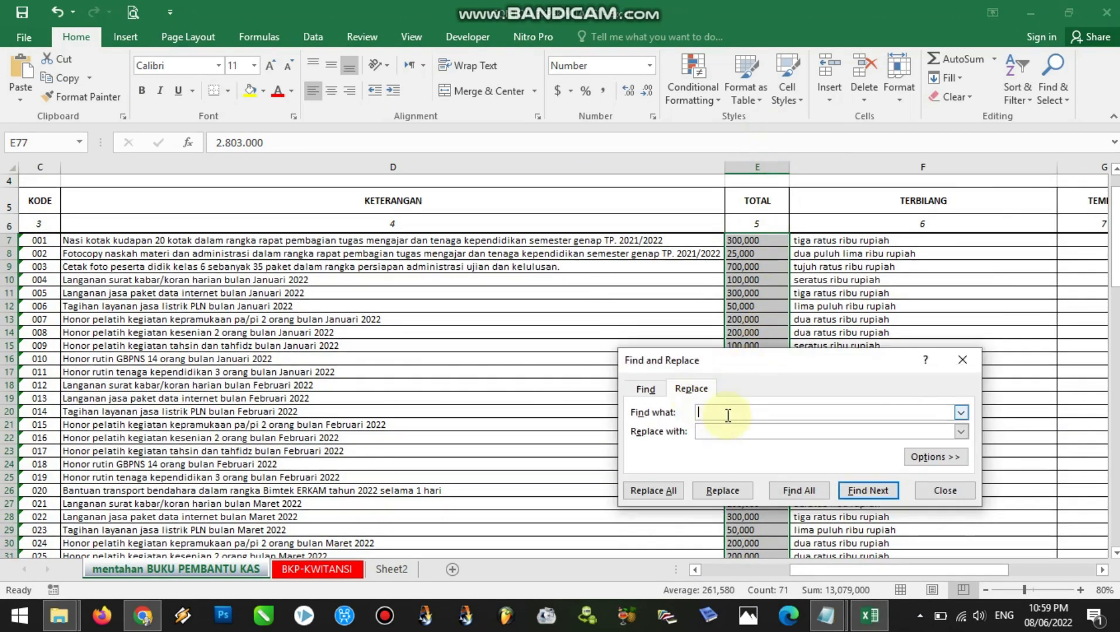
click(703, 433)
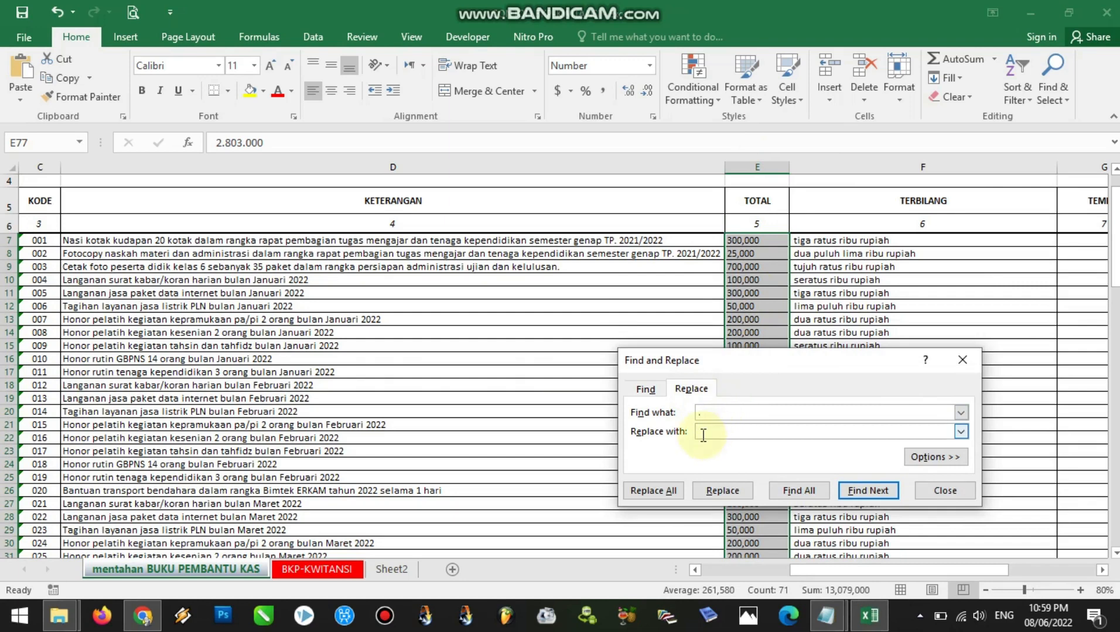
click(666, 495)
click(569, 355)
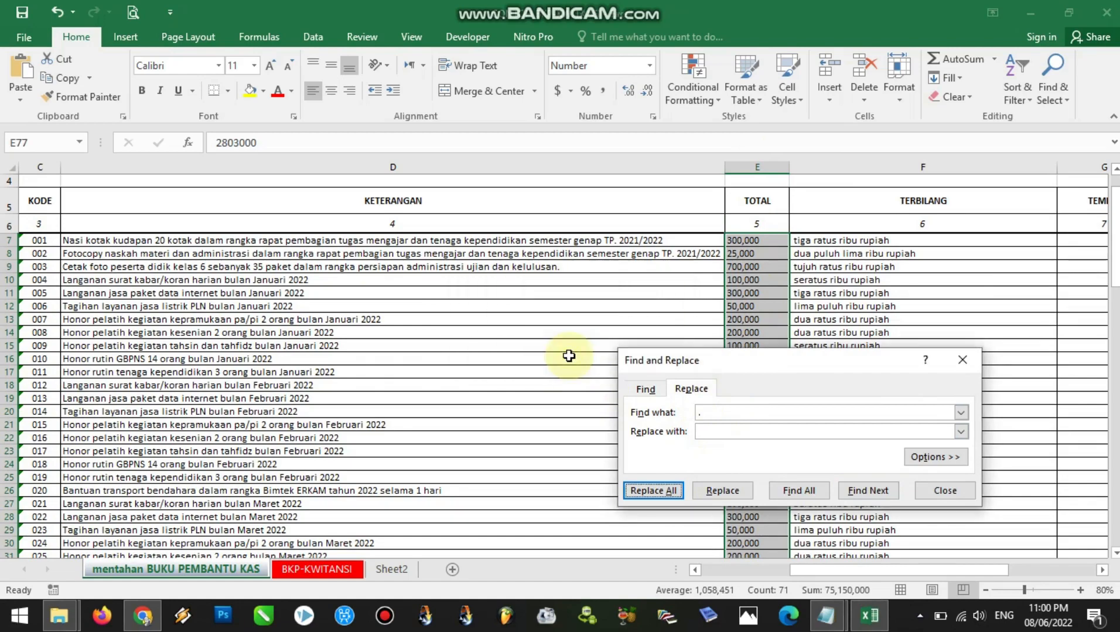
click(939, 492)
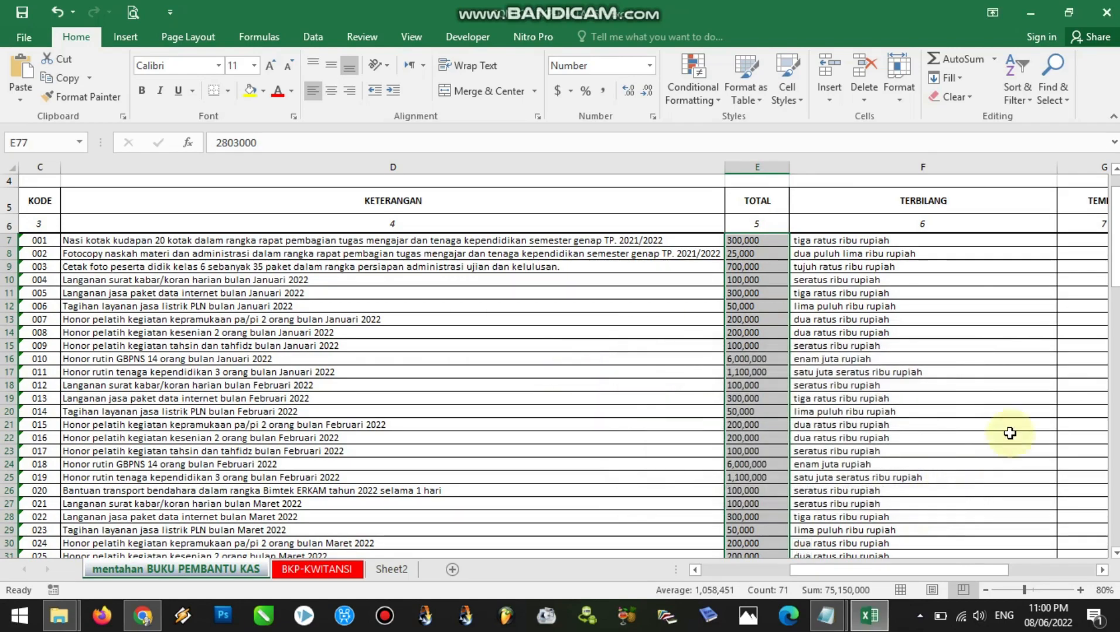
Check the recalculated TERBILANG texts down column F, especially for amounts in the millions
drag(1114, 264, 1114, 398)
click(838, 459)
click(822, 404)
click(825, 369)
click(829, 353)
drag(1114, 462, 1114, 259)
Move the vertical page break between TEMPAT and PENERIMA to the outer edge of the PENERIMA column
drag(901, 572, 980, 569)
click(507, 290)
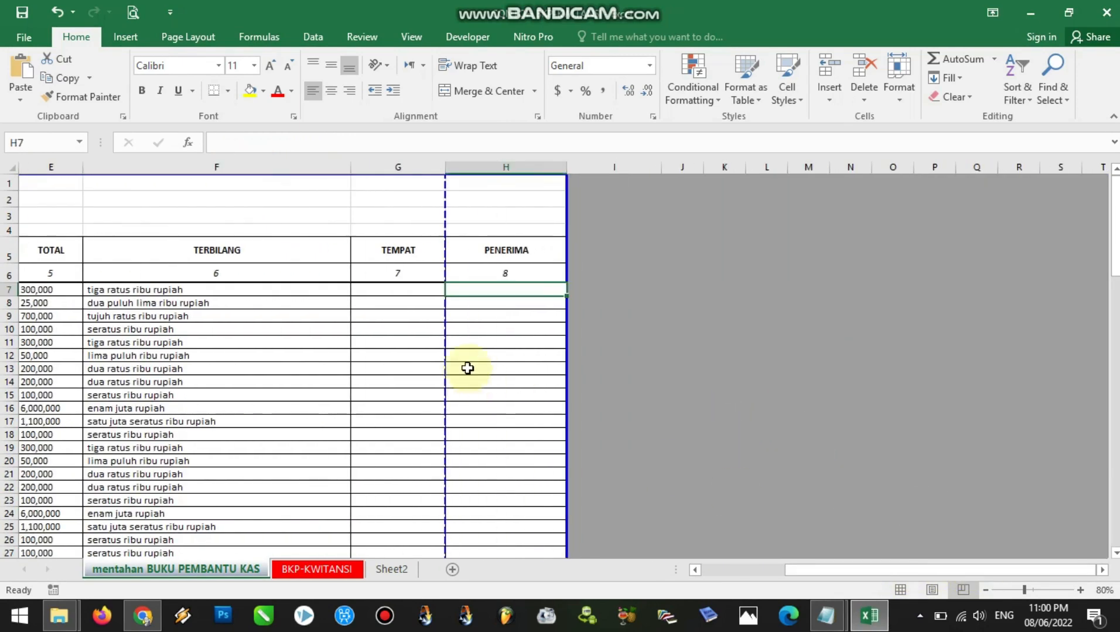
click(397, 288)
click(477, 290)
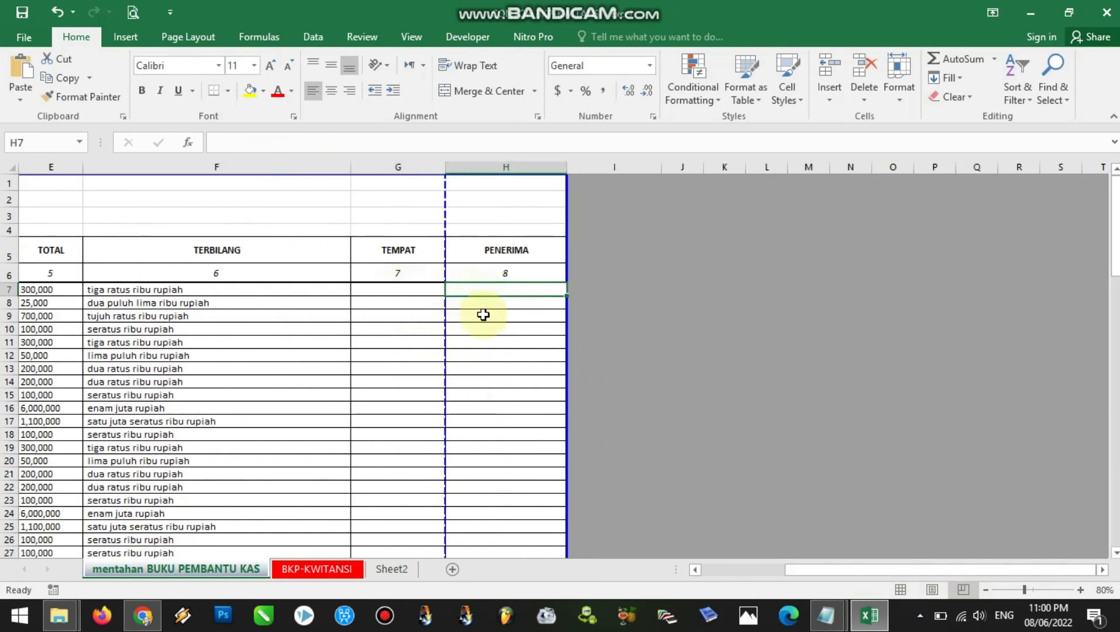
click(413, 291)
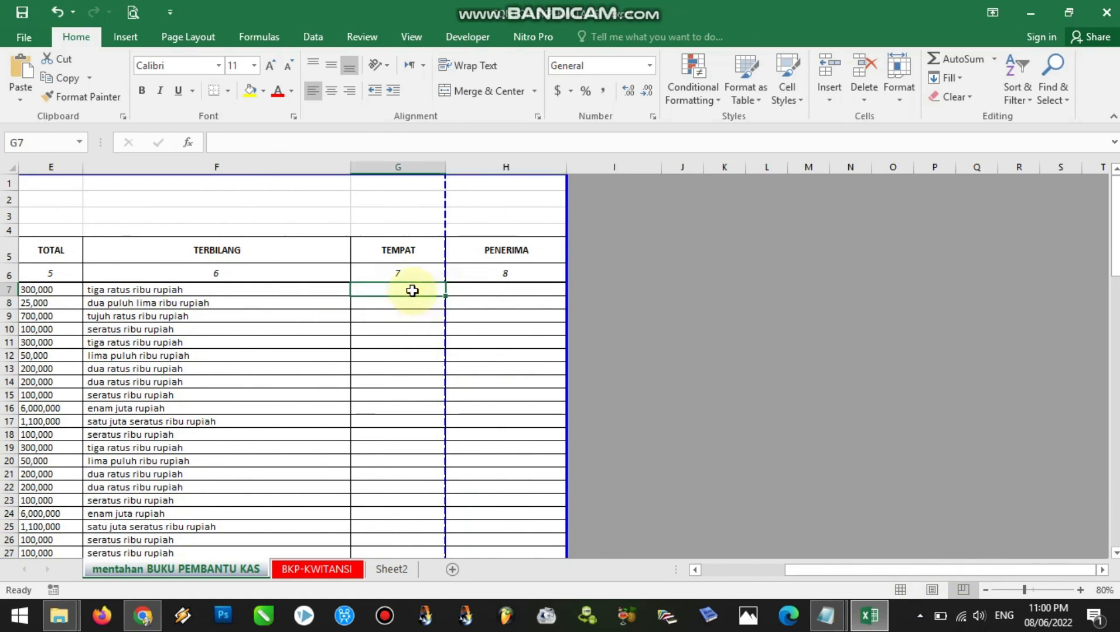
click(491, 293)
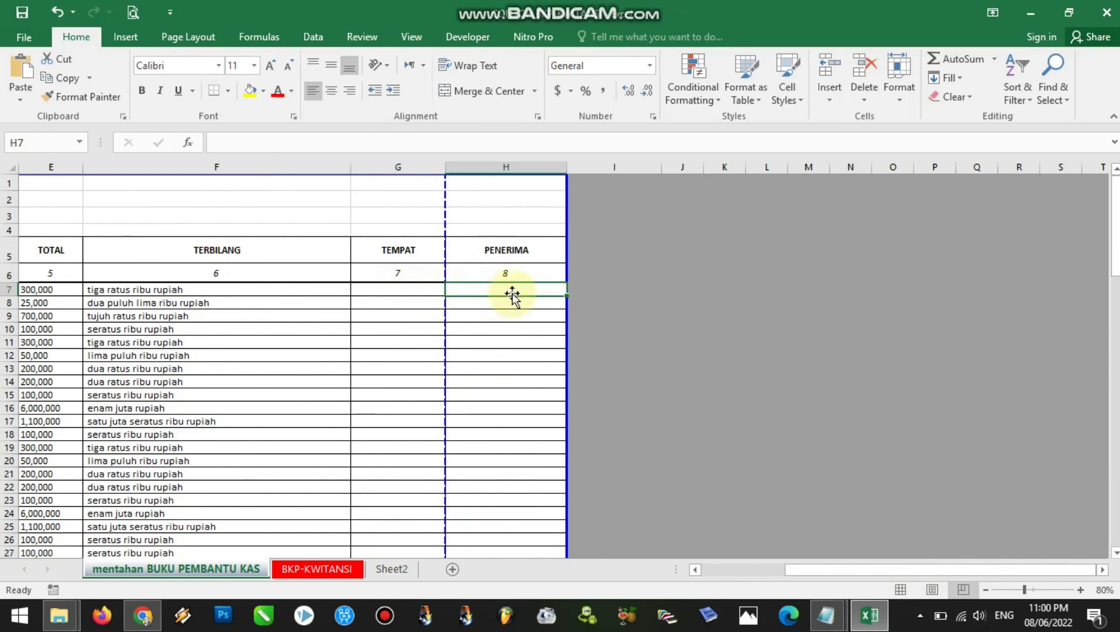
click(502, 303)
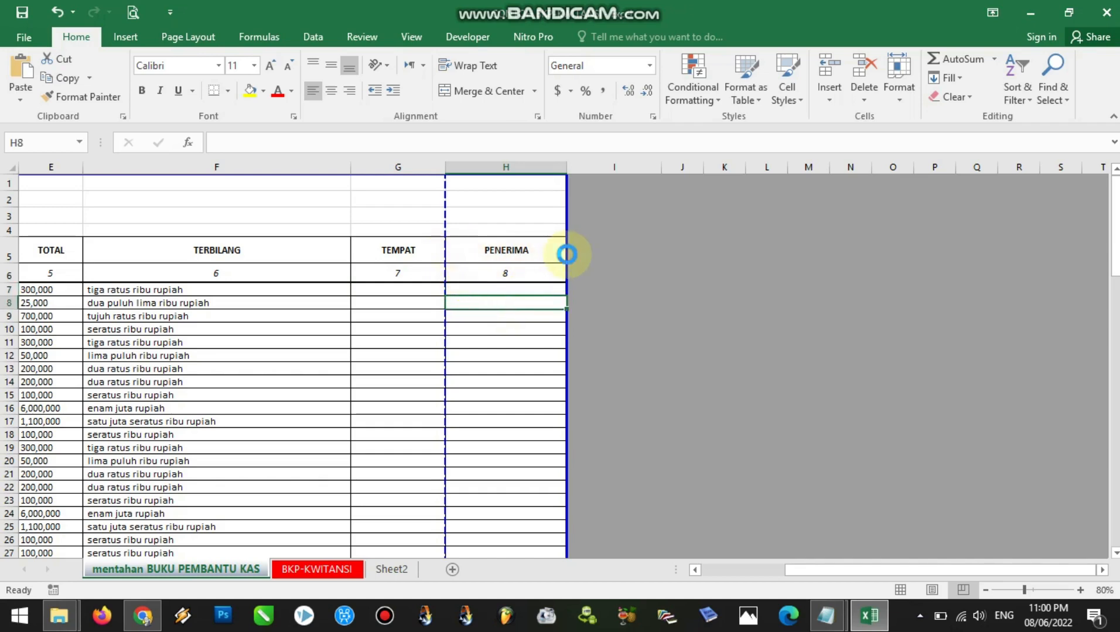
click(414, 290)
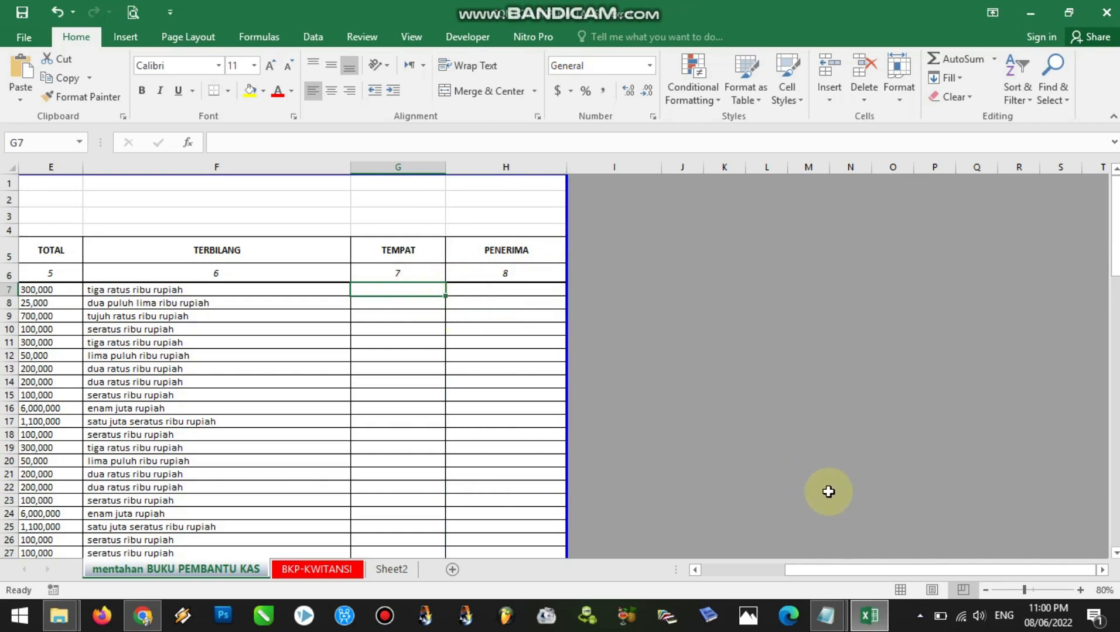
Open the completed sample workbook with the bkp minu sheet from the tutorial folder in File Explorer
drag(801, 569, 792, 571)
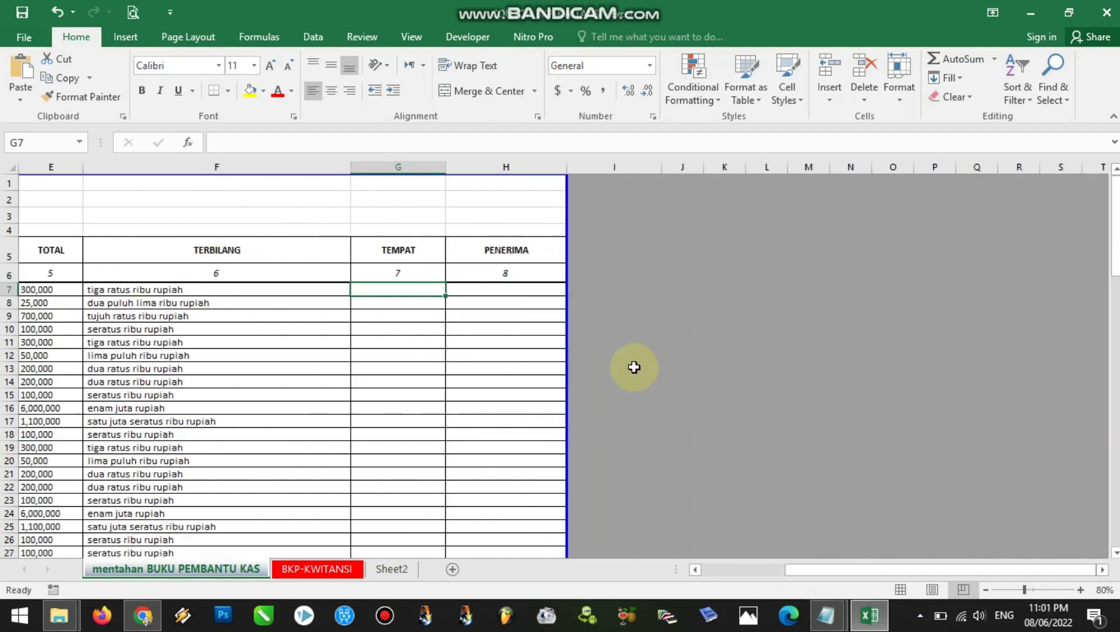
click(415, 300)
click(481, 288)
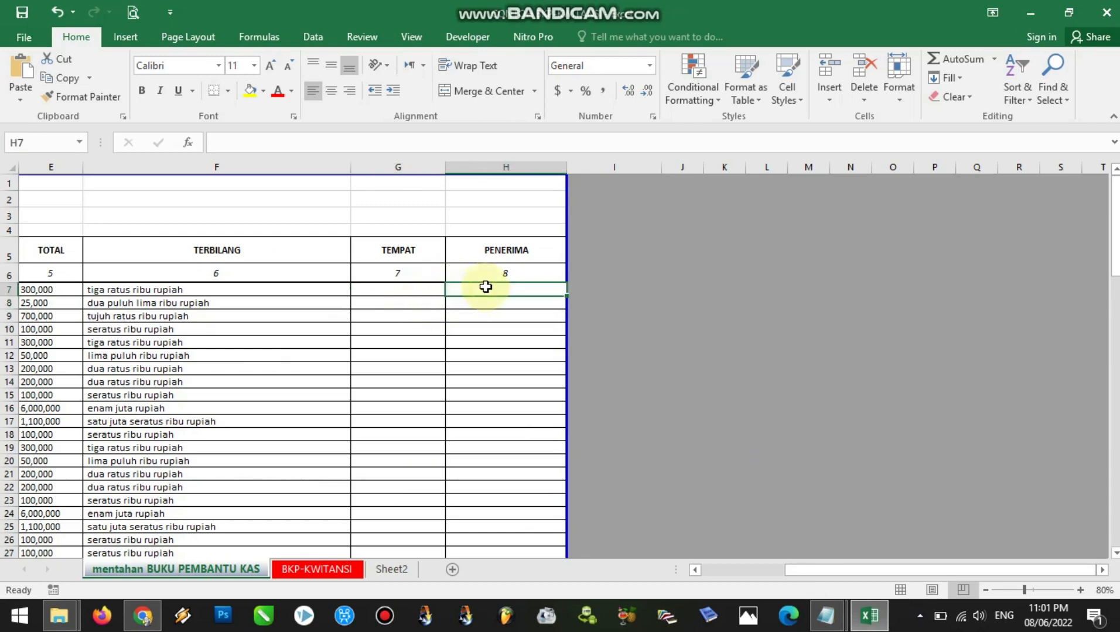
click(58, 616)
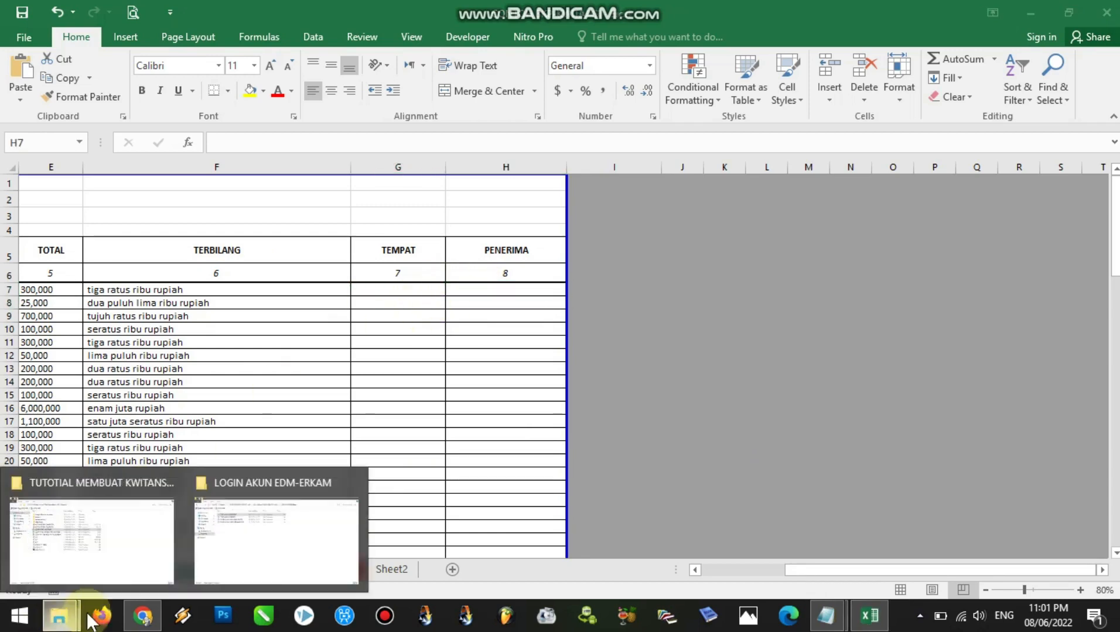
click(154, 570)
double_click(277, 241)
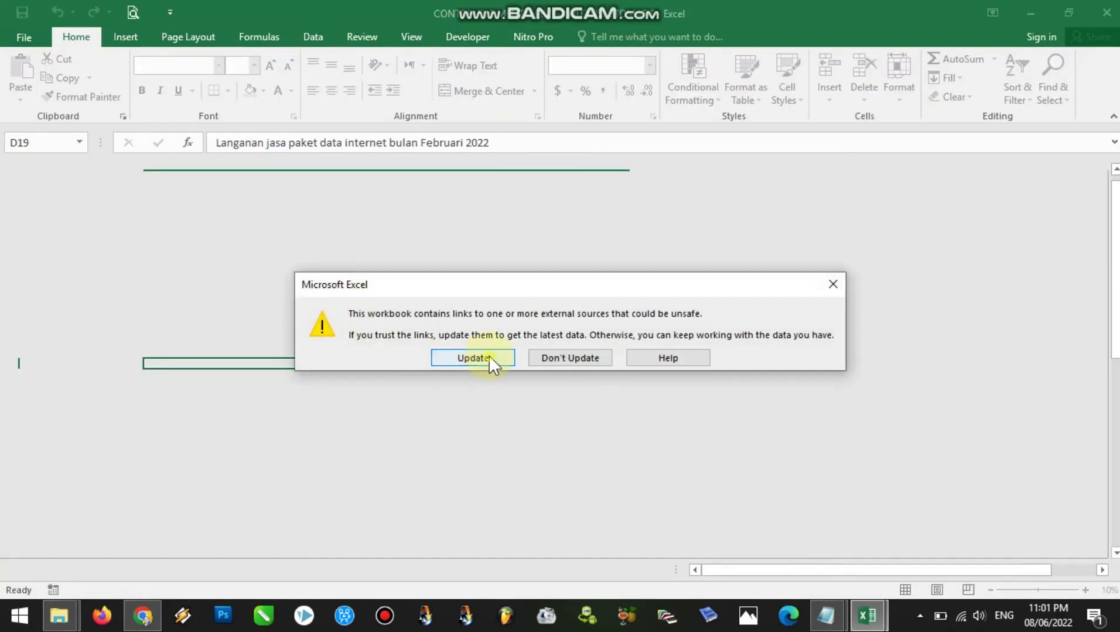
click(473, 358)
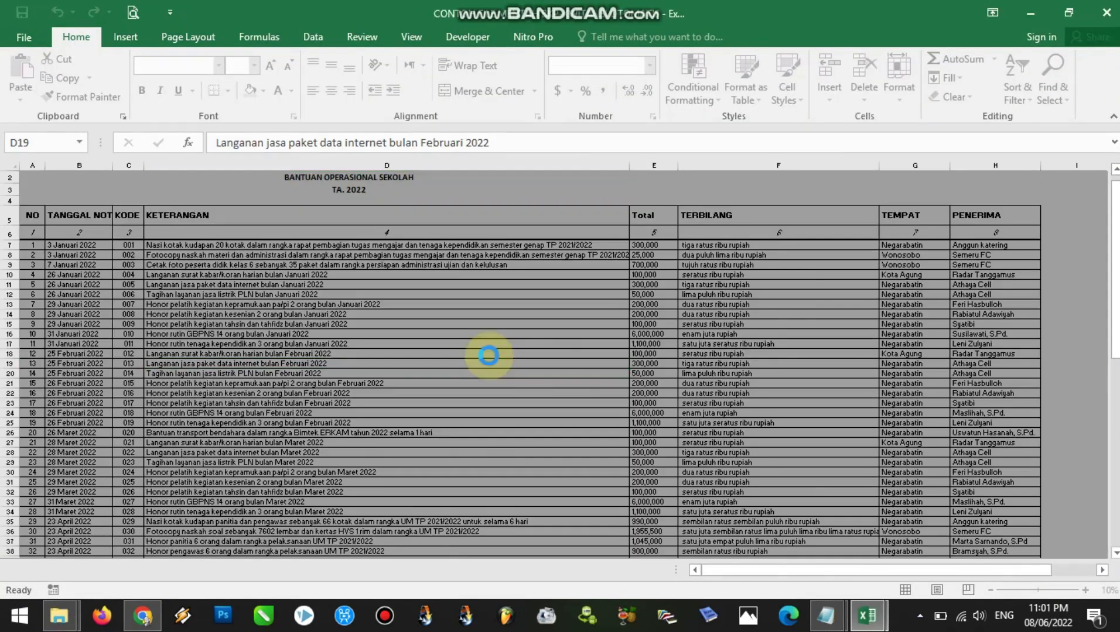
click(550, 357)
Copy the TEMPAT and PENERIMA entries in G7:H77 of bkp minu and return to the mentahan BUKU PEMBANTU KAS workbook
drag(904, 245, 999, 548)
key(ctrl+c)
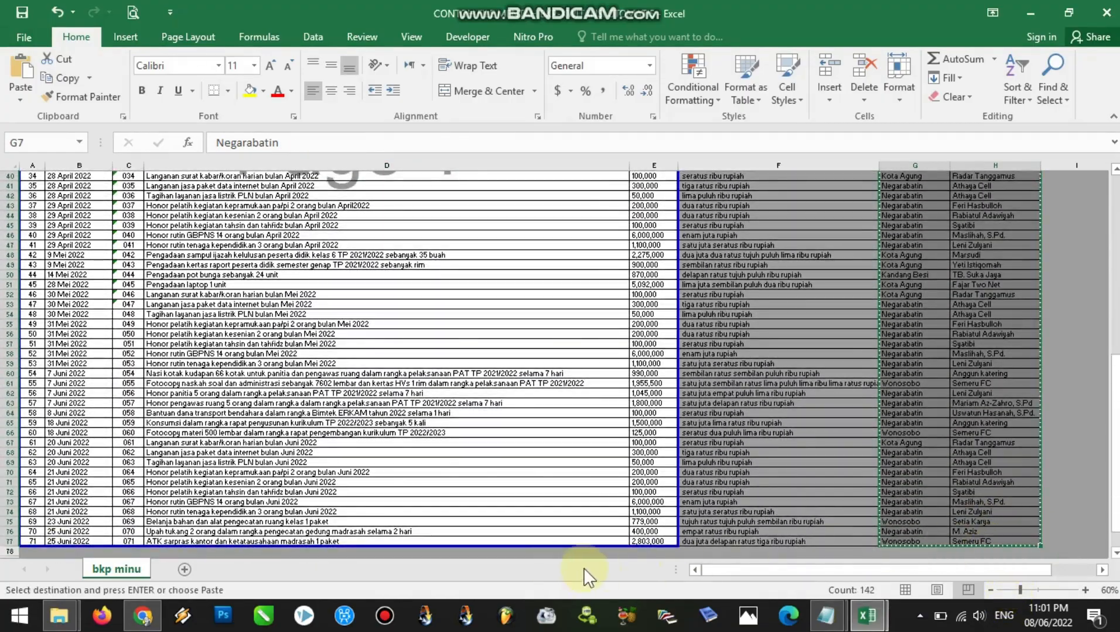
mouse_move(867, 615)
click(756, 577)
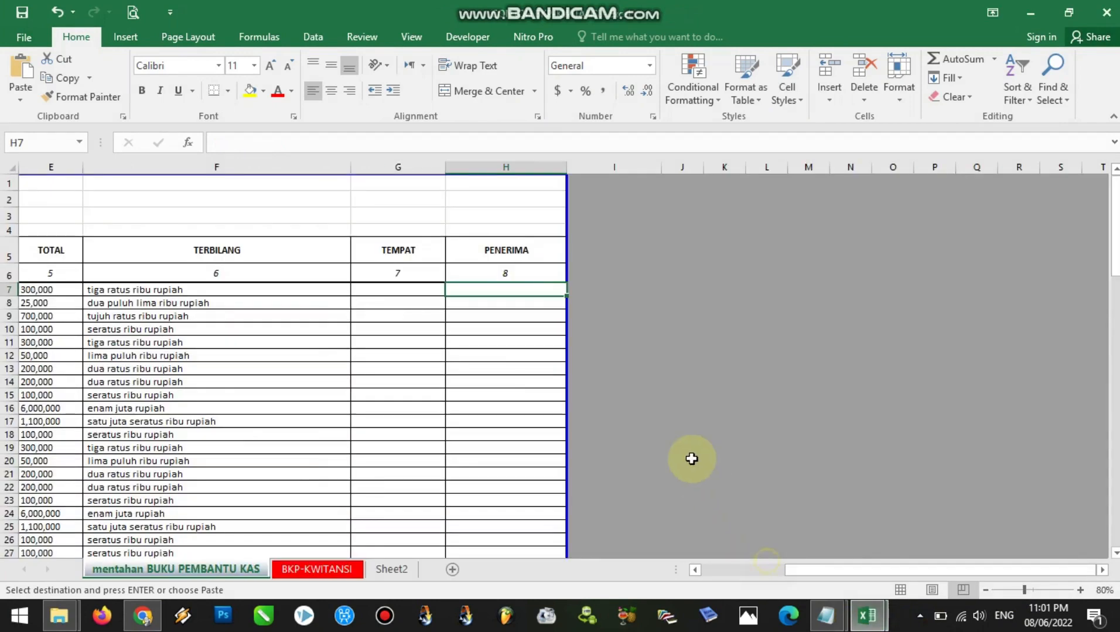
Paste the copied TEMPAT and PENERIMA entries as values only, starting at cell G7 of the cash book
right_click(384, 291)
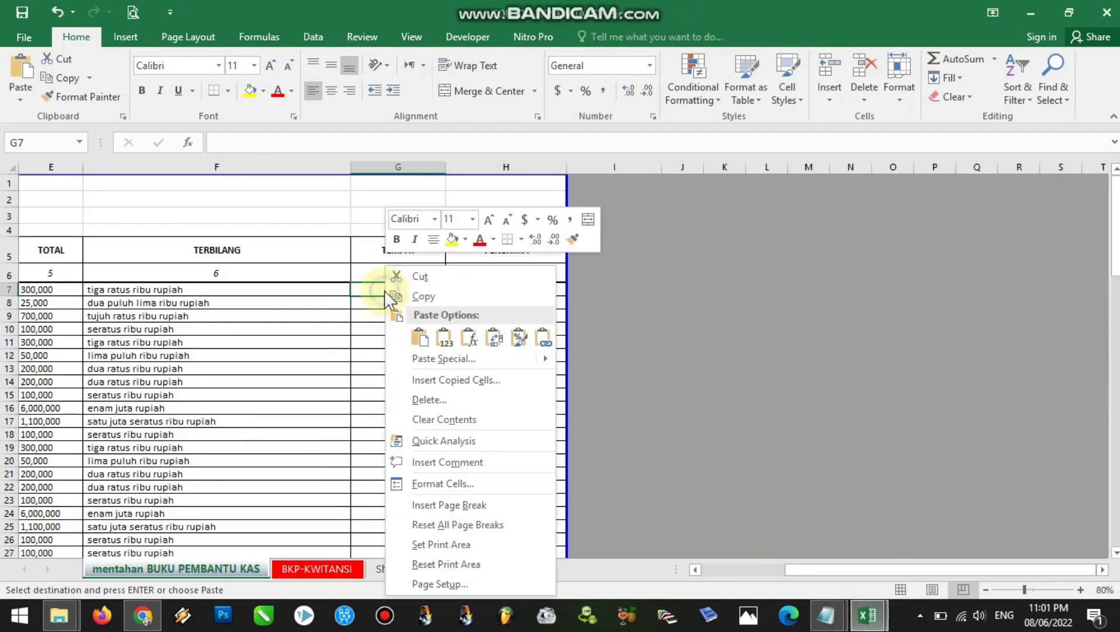
click(442, 338)
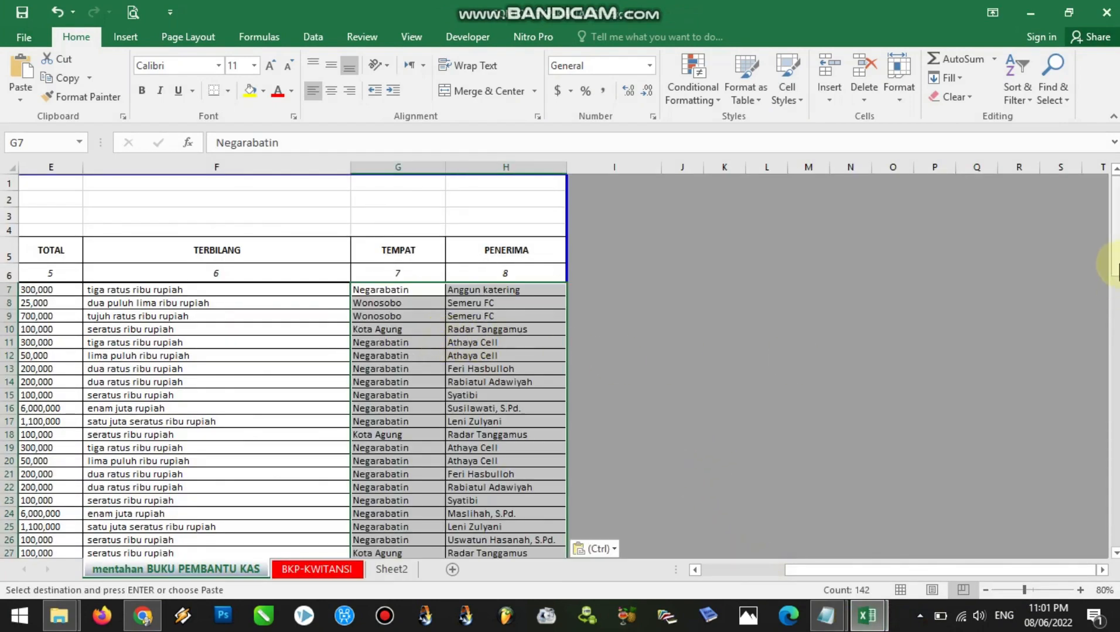
mouse_move(921, 571)
mouse_down()
mouse_move(887, 571)
mouse_move(923, 571)
mouse_up()
drag(1116, 258, 1115, 182)
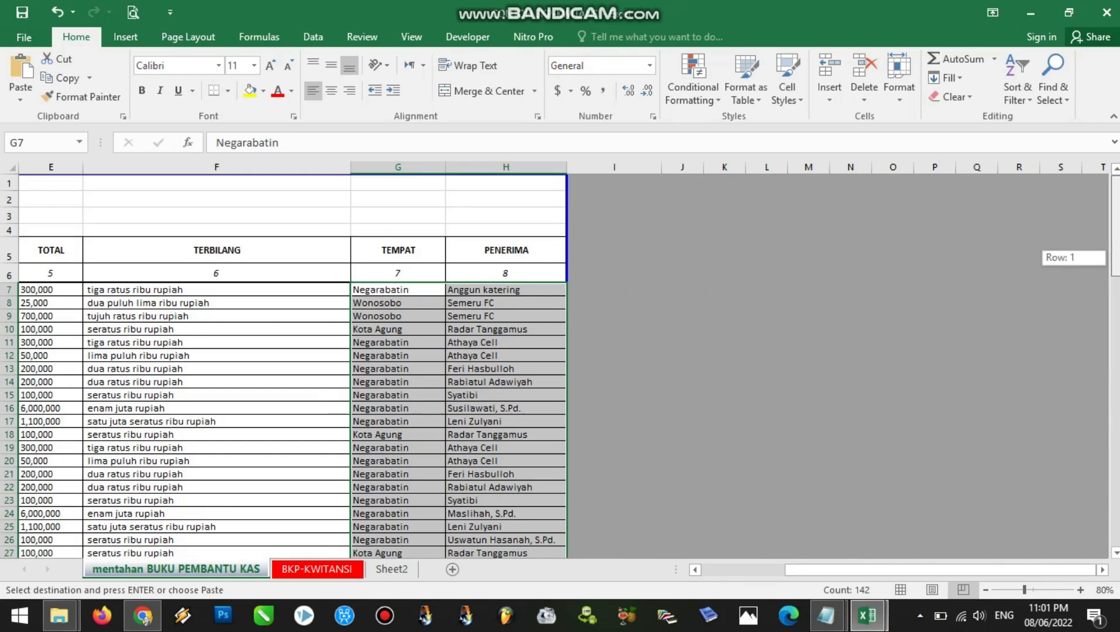
drag(882, 572, 785, 572)
Examine the TANGGAL NOTA entries in column B, comparing the weekday, date and time parts of the first rows
drag(38, 168, 962, 187)
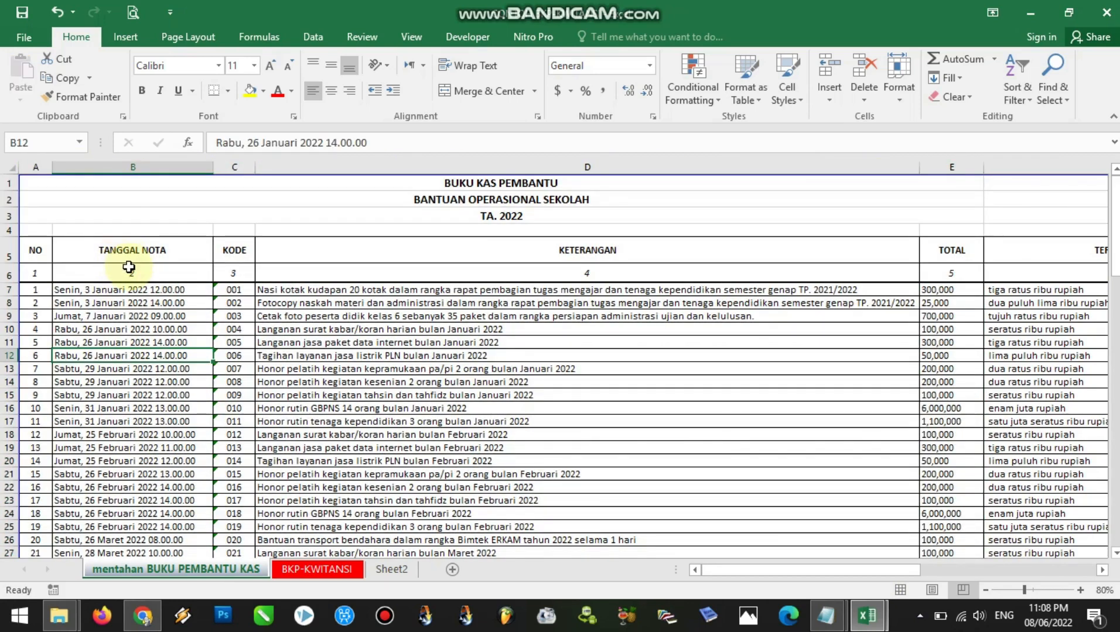
click(127, 168)
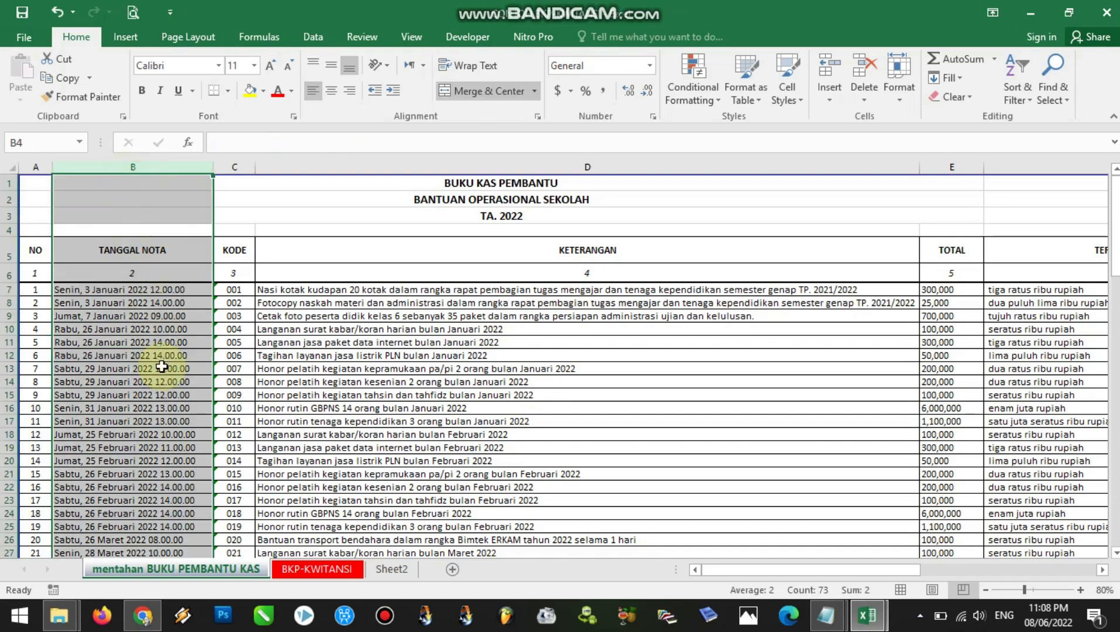
click(79, 291)
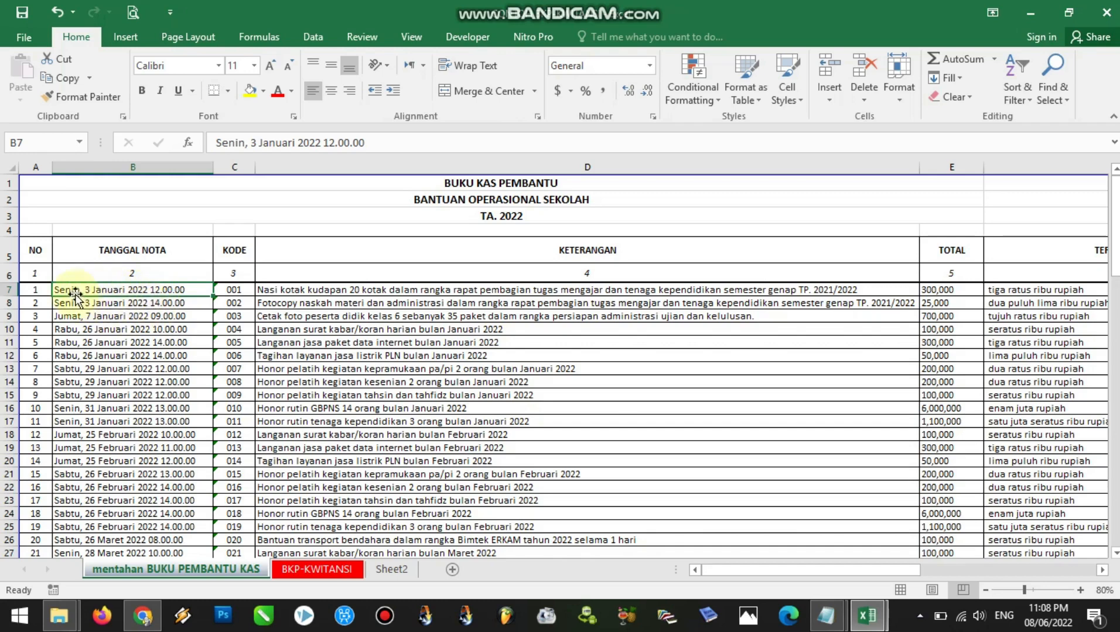
click(182, 316)
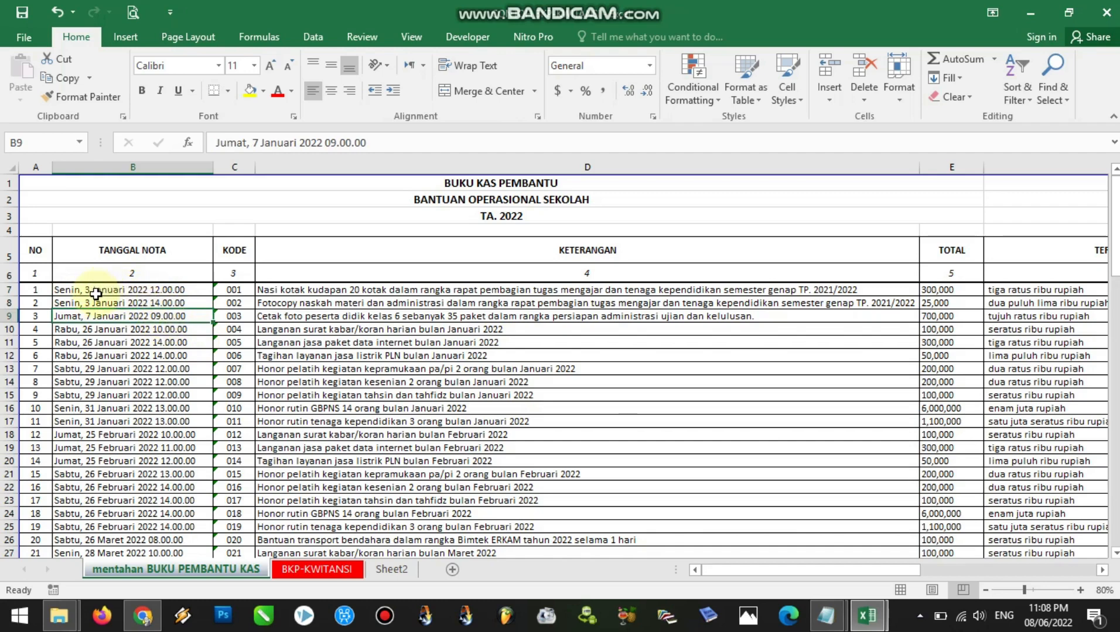
click(76, 290)
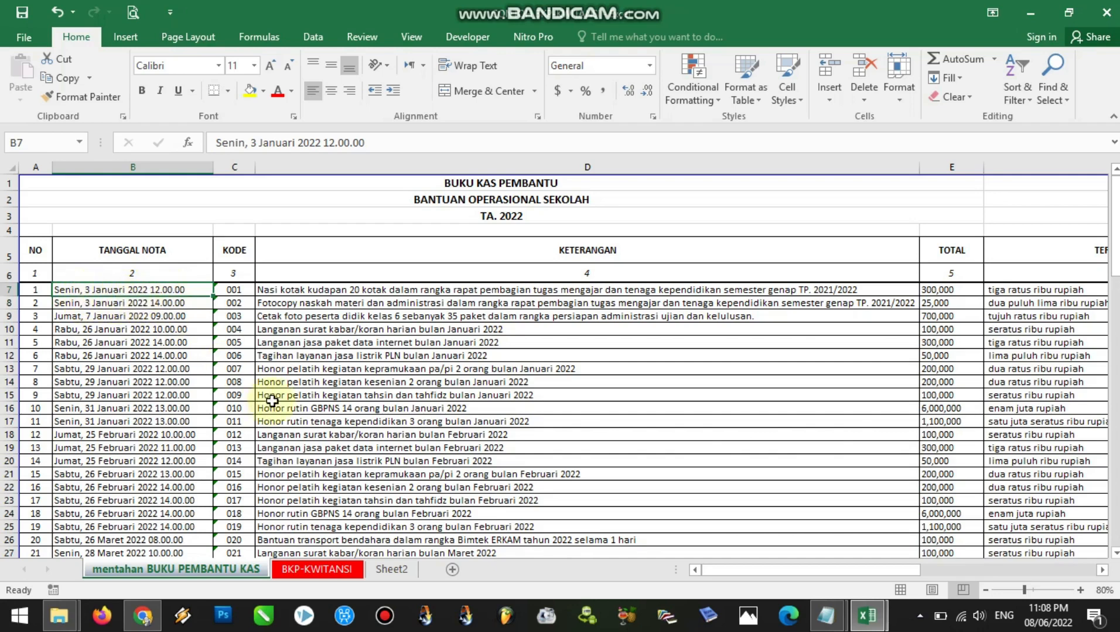
Add a new worksheet and copy the TANGGAL NOTA dates in B7:B77 of mentahan BUKU PEMBANTU KAS
click(452, 569)
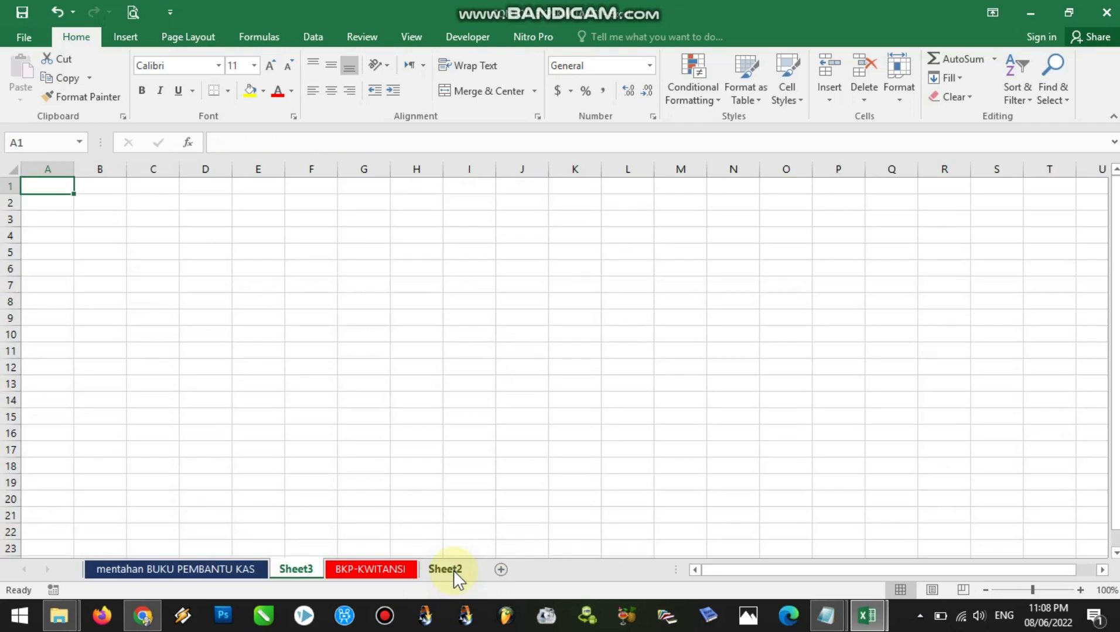
click(168, 568)
drag(91, 290, 121, 350)
drag(1115, 418, 1115, 175)
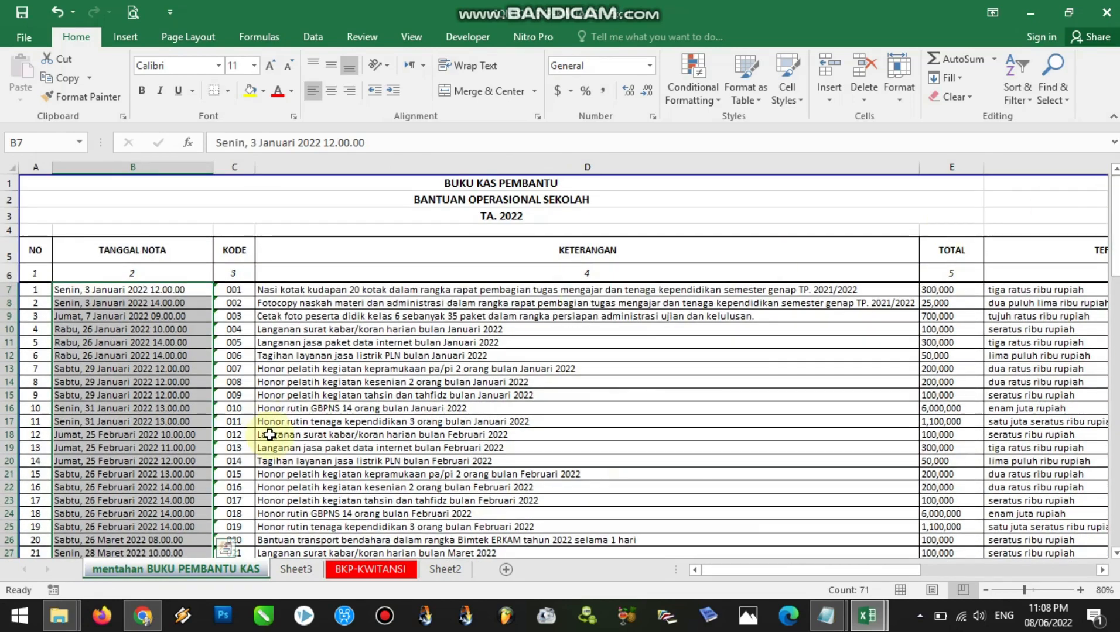
key(ctrl+c)
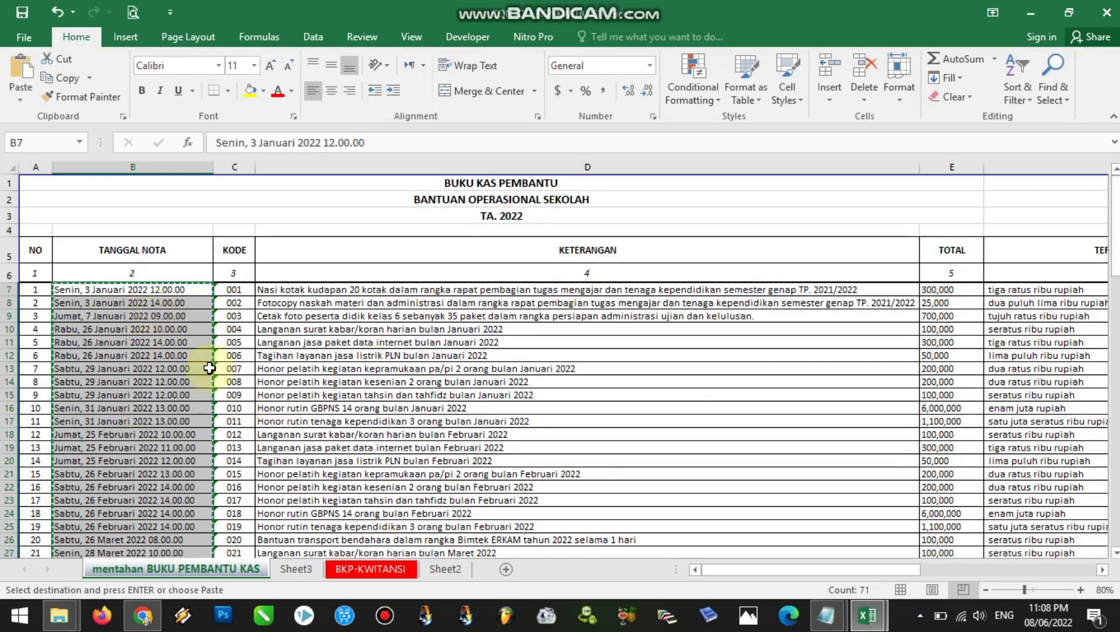
Paste the copied dates as values into Sheet3 from cell A1 and widen column A to fit the full text
click(445, 569)
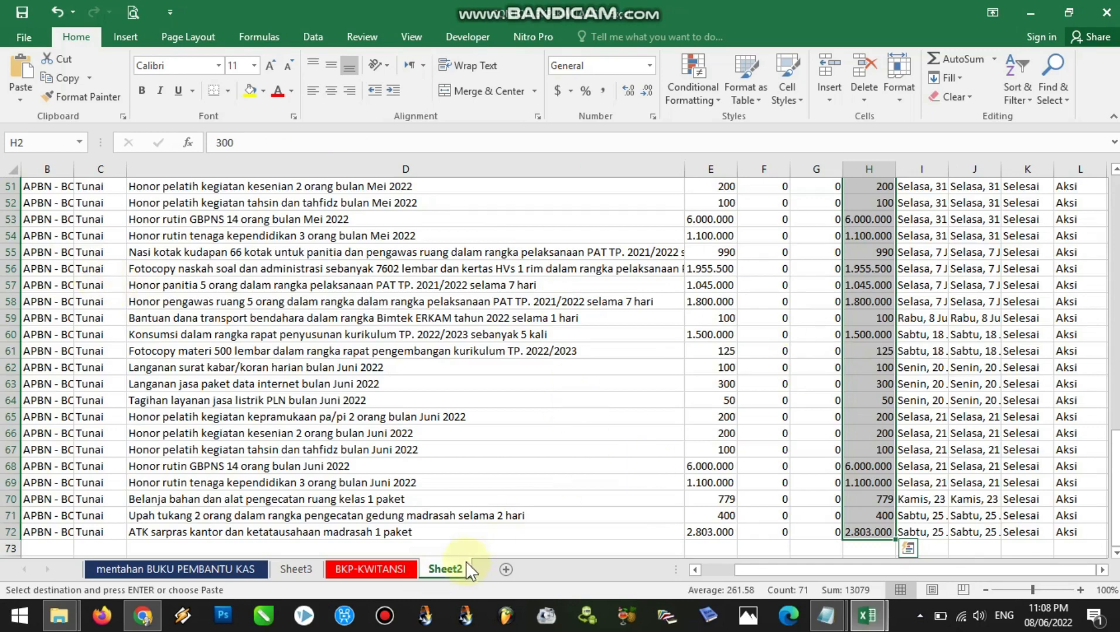
click(297, 570)
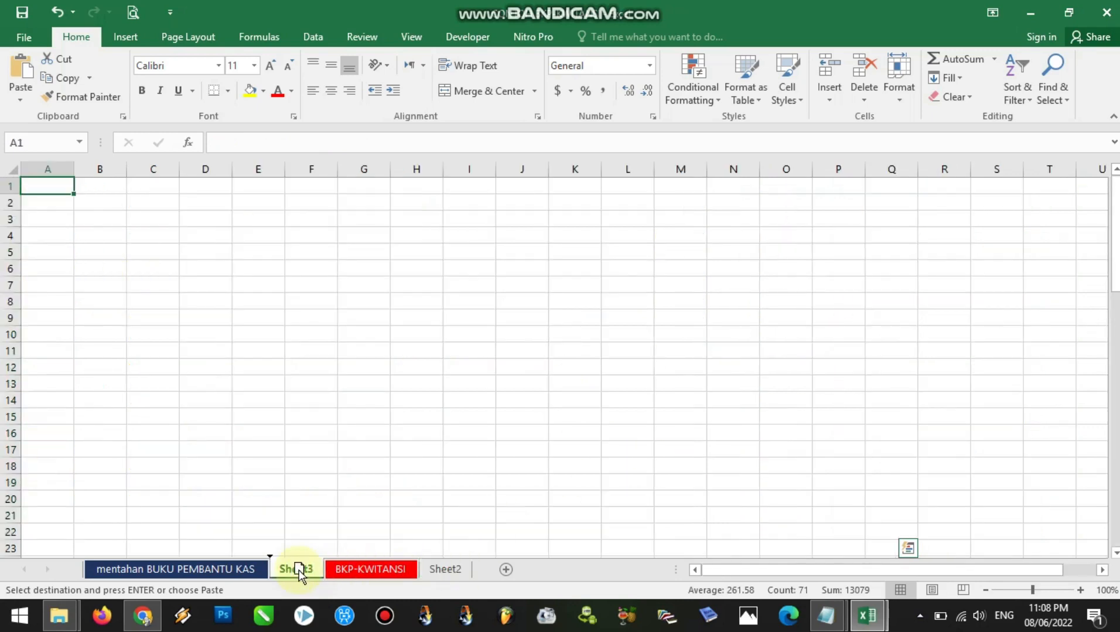
right_click(39, 189)
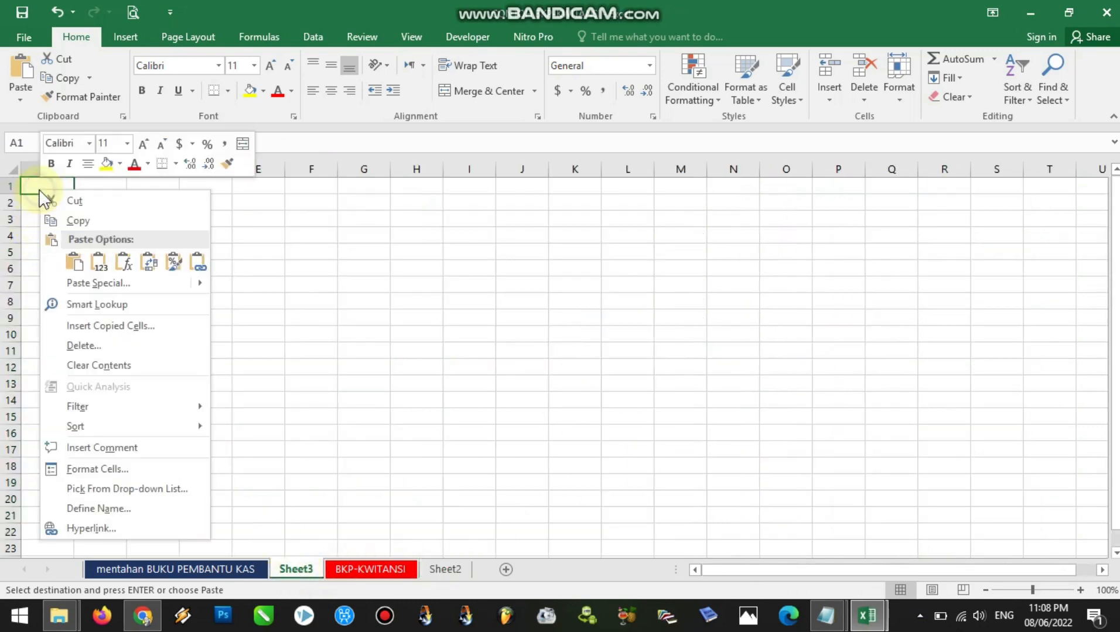
click(96, 268)
key(ctrl+space)
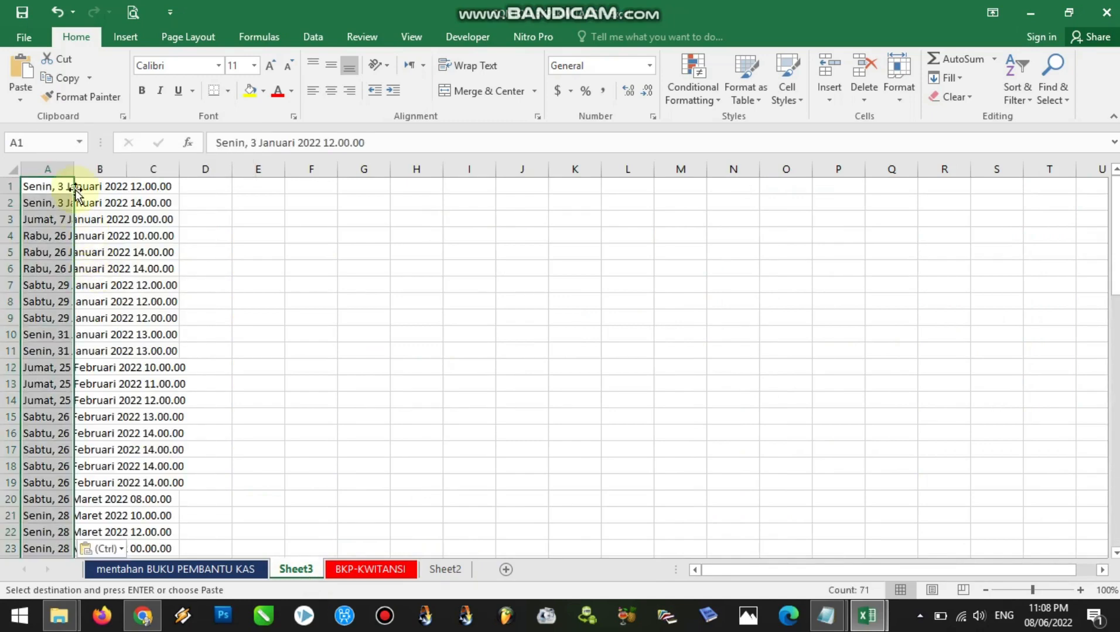
drag(72, 170, 201, 172)
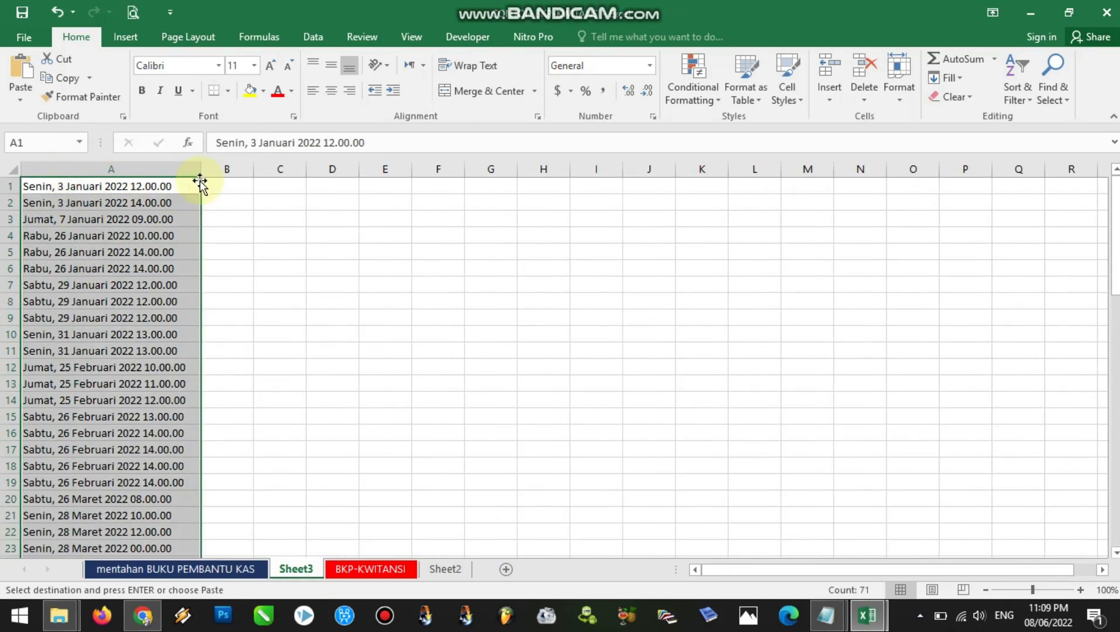
click(232, 223)
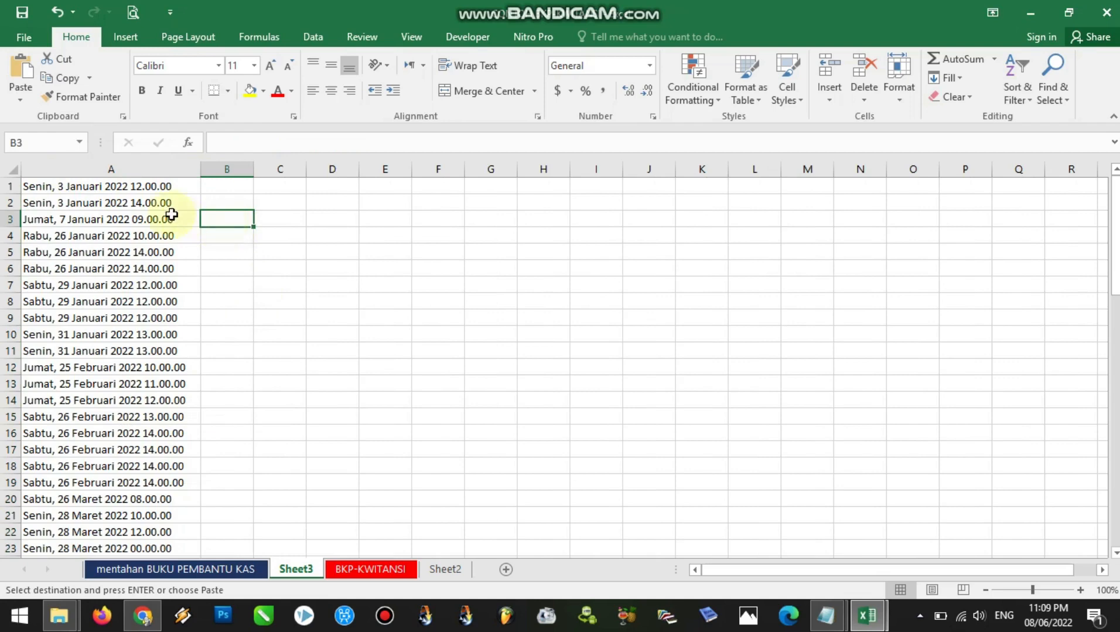
Split the dates in A1:A71 with Text to Columns as delimited data, adding Space as a delimiter and keeping the General format
click(155, 189)
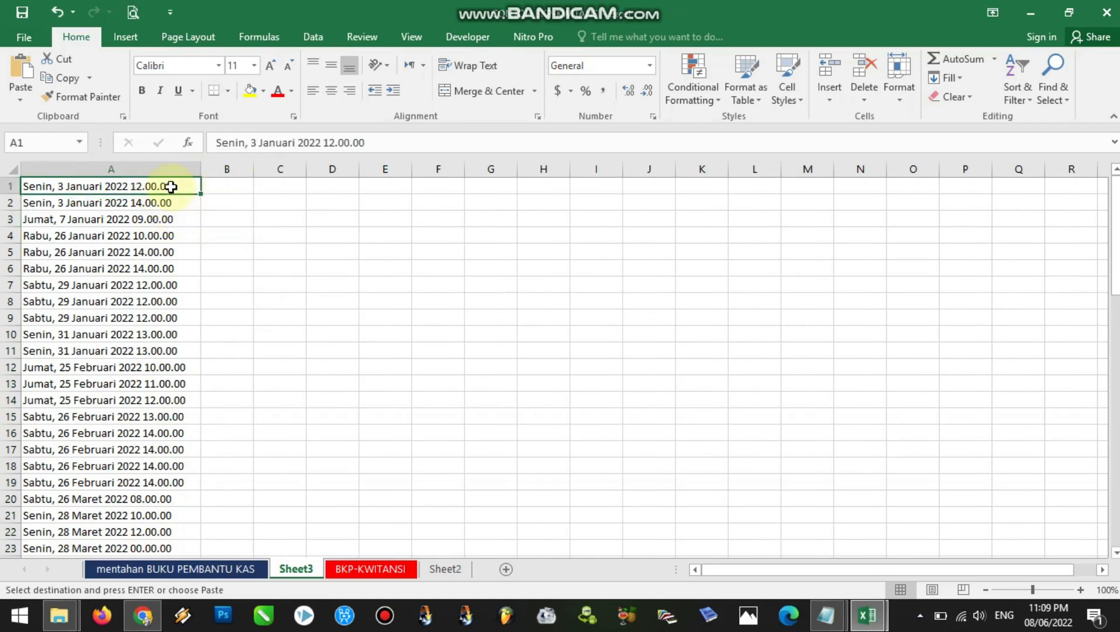
drag(167, 187, 156, 532)
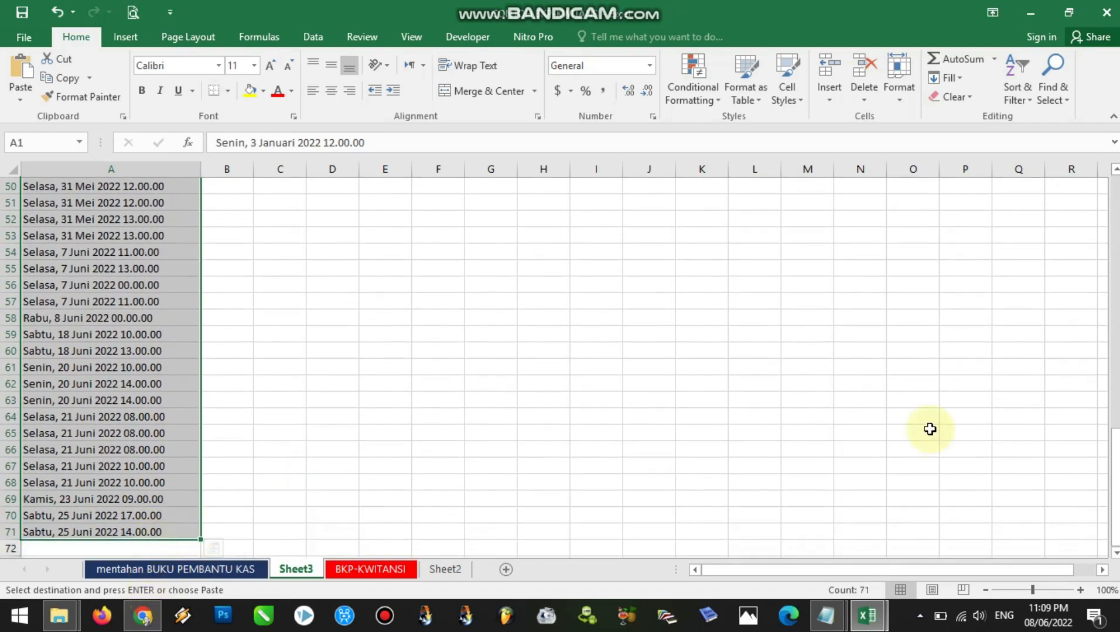
drag(1115, 451, 1114, 223)
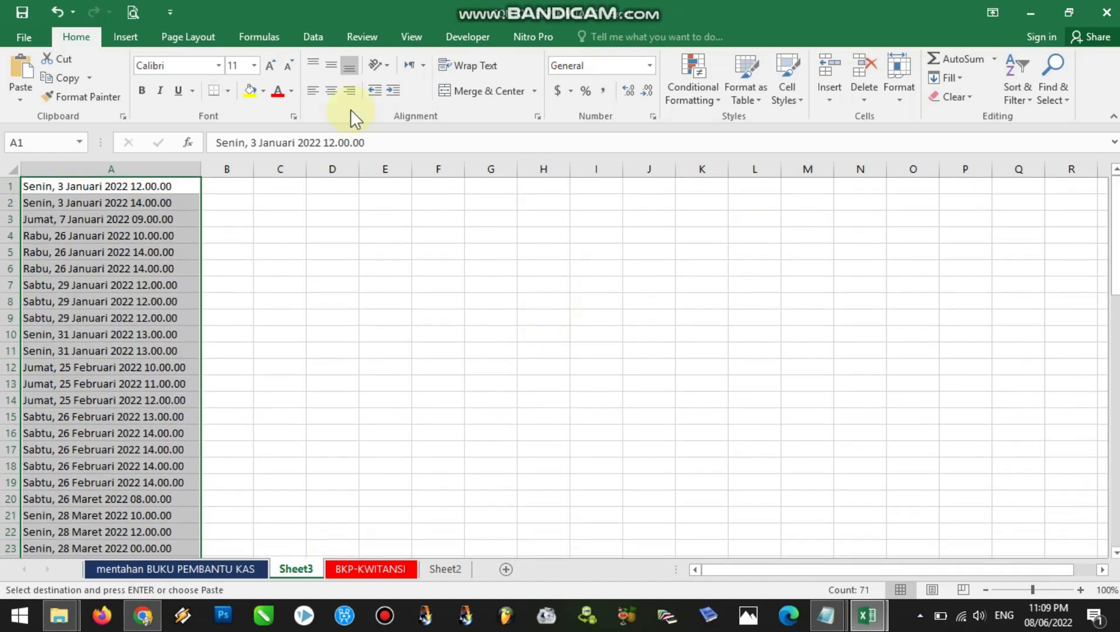
click(313, 38)
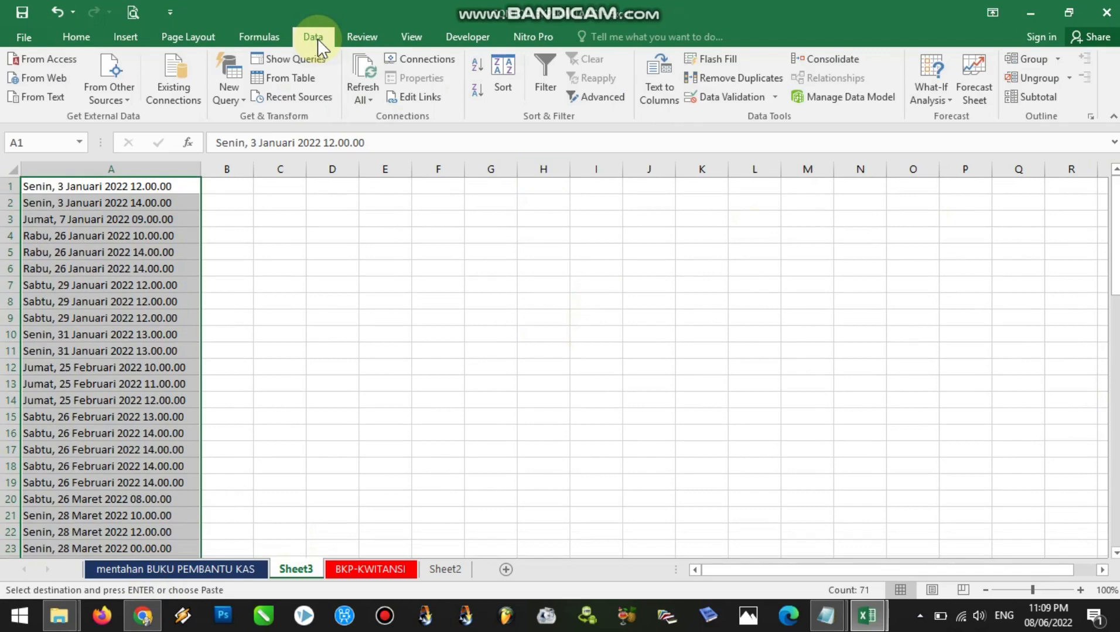
click(657, 96)
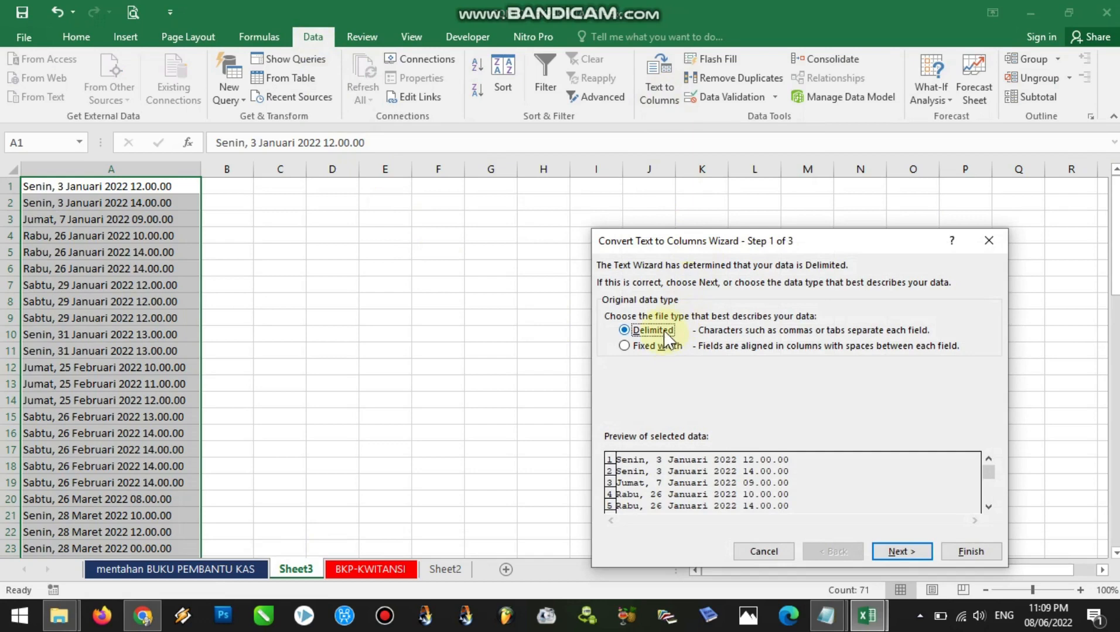
click(896, 551)
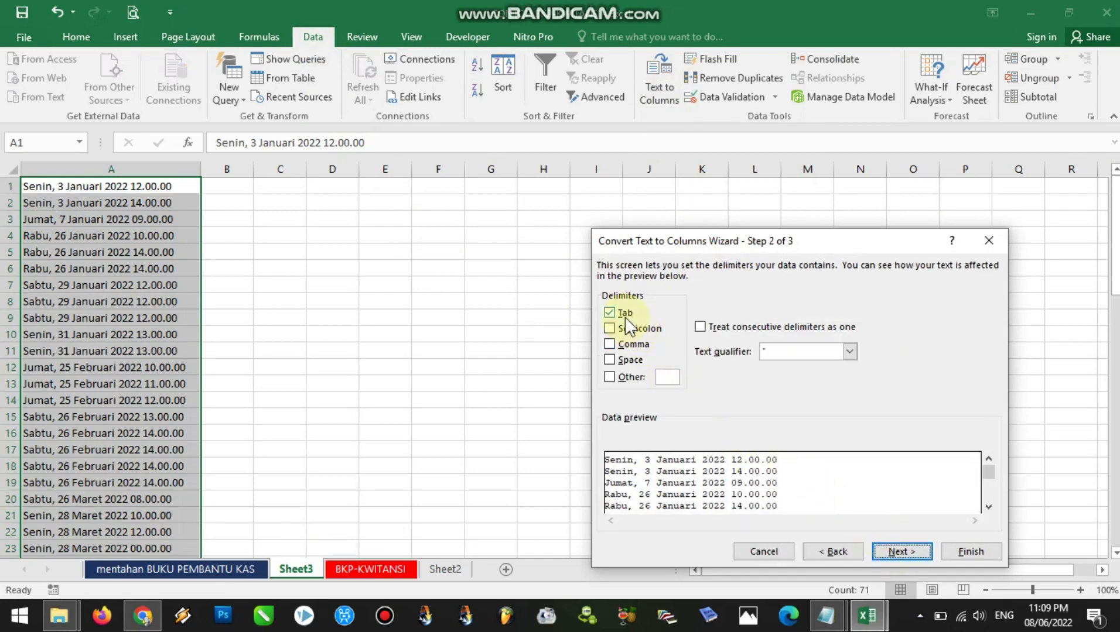
click(611, 358)
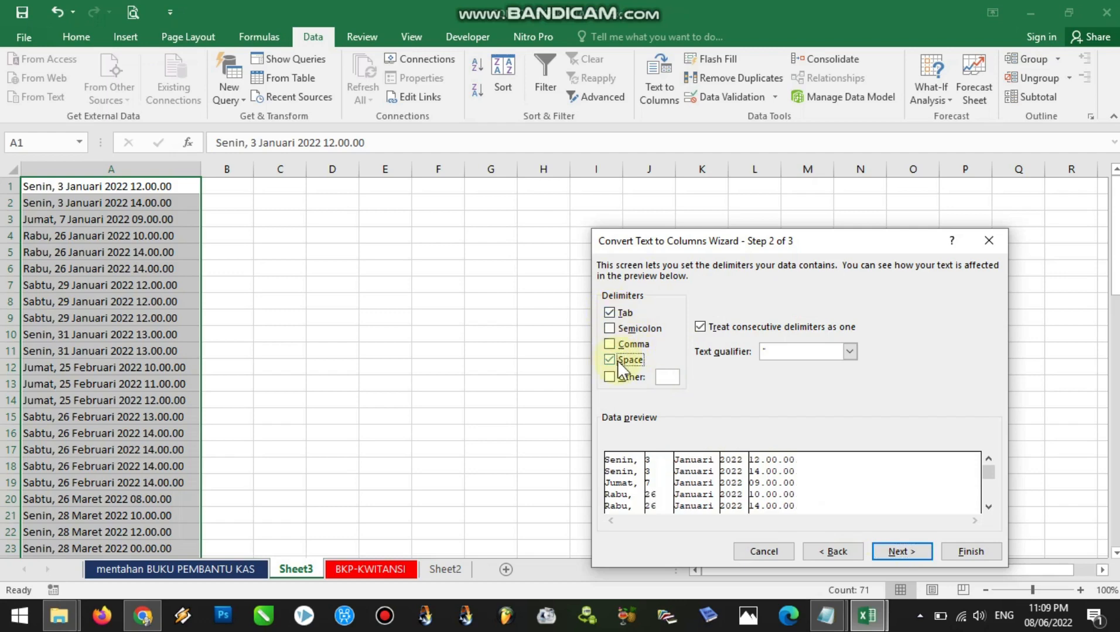
click(905, 554)
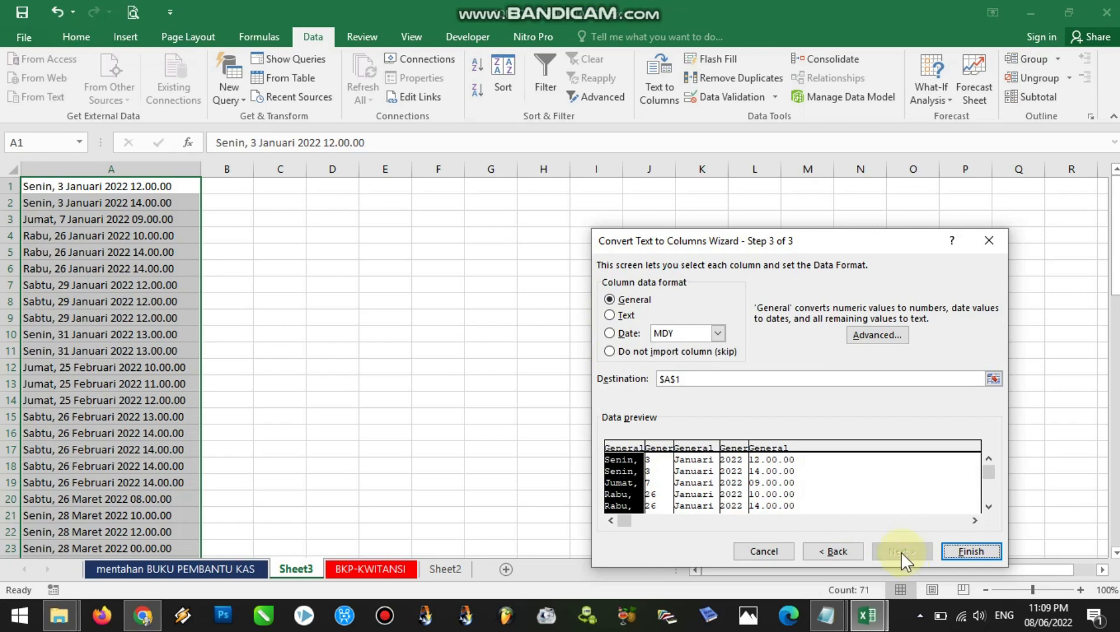
click(613, 299)
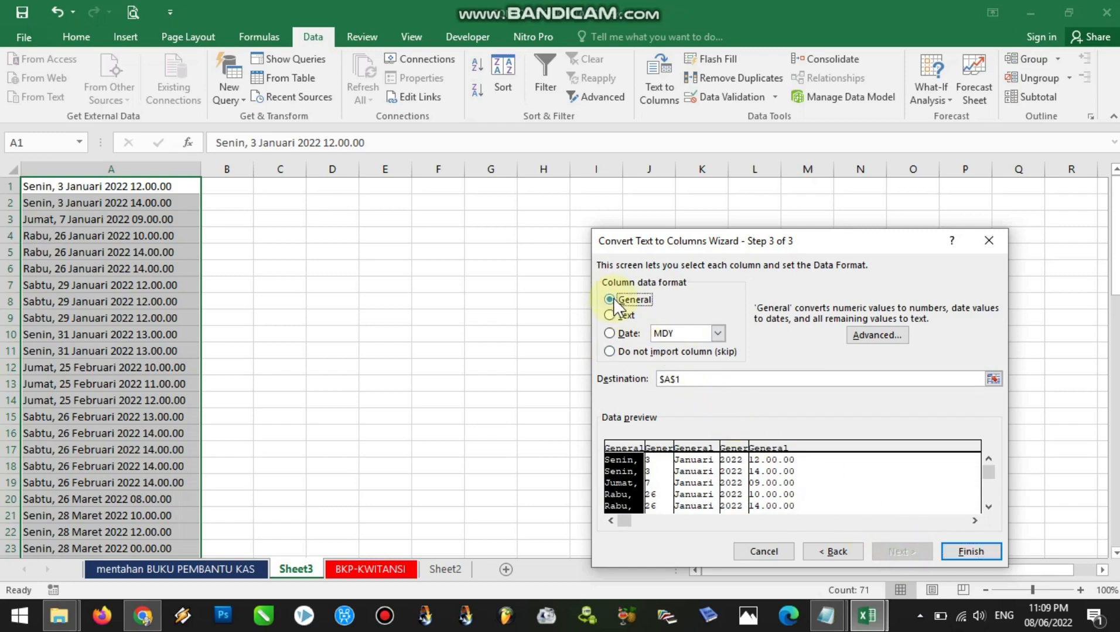
click(971, 552)
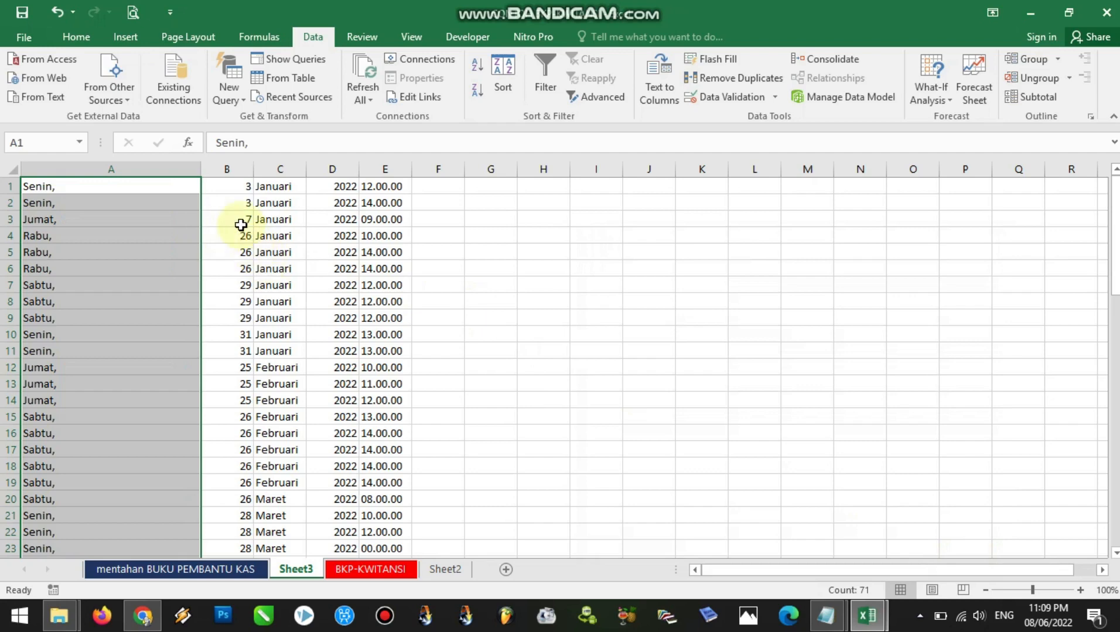
Left-align the split date parts in columns A to E
click(150, 169)
drag(150, 169, 384, 170)
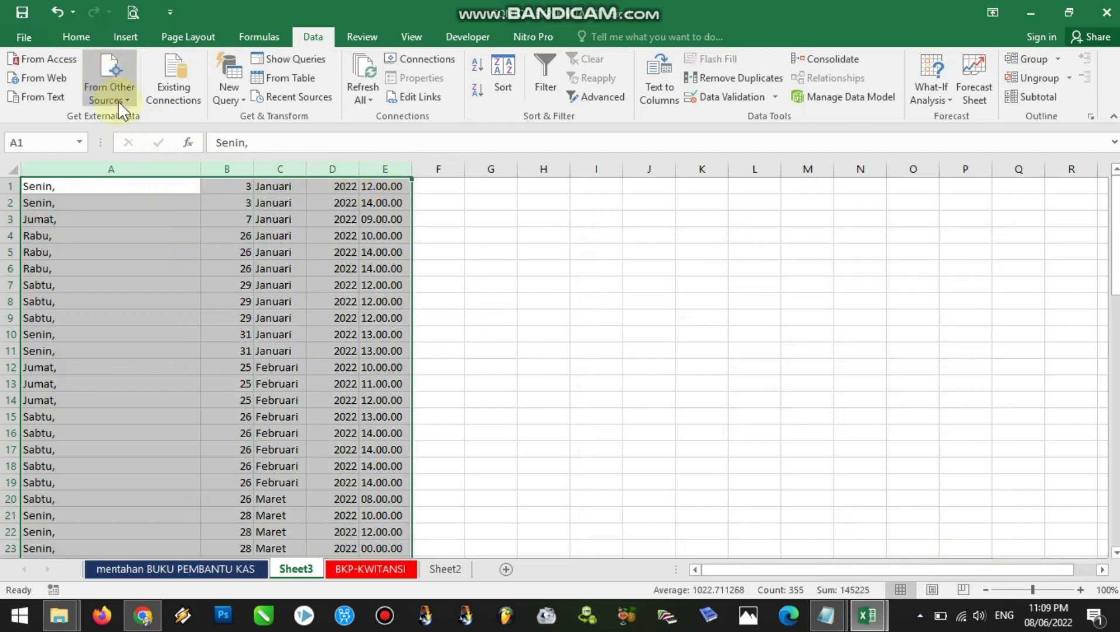
click(79, 38)
click(311, 92)
click(132, 248)
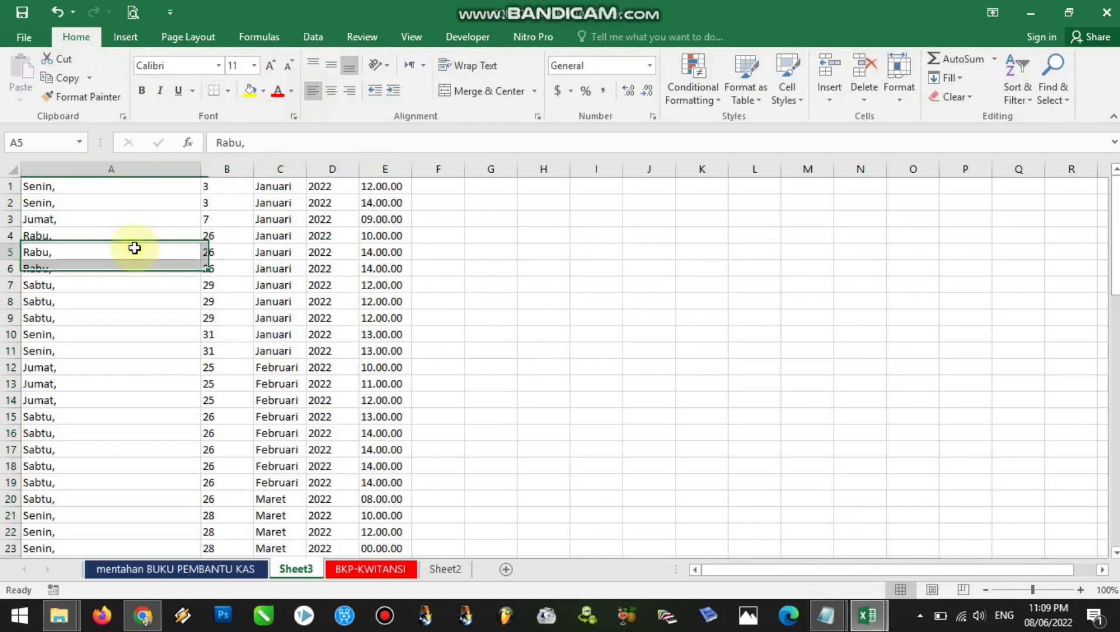
Delete the weekday column and the time column, keeping only day, month and year
right_click(141, 170)
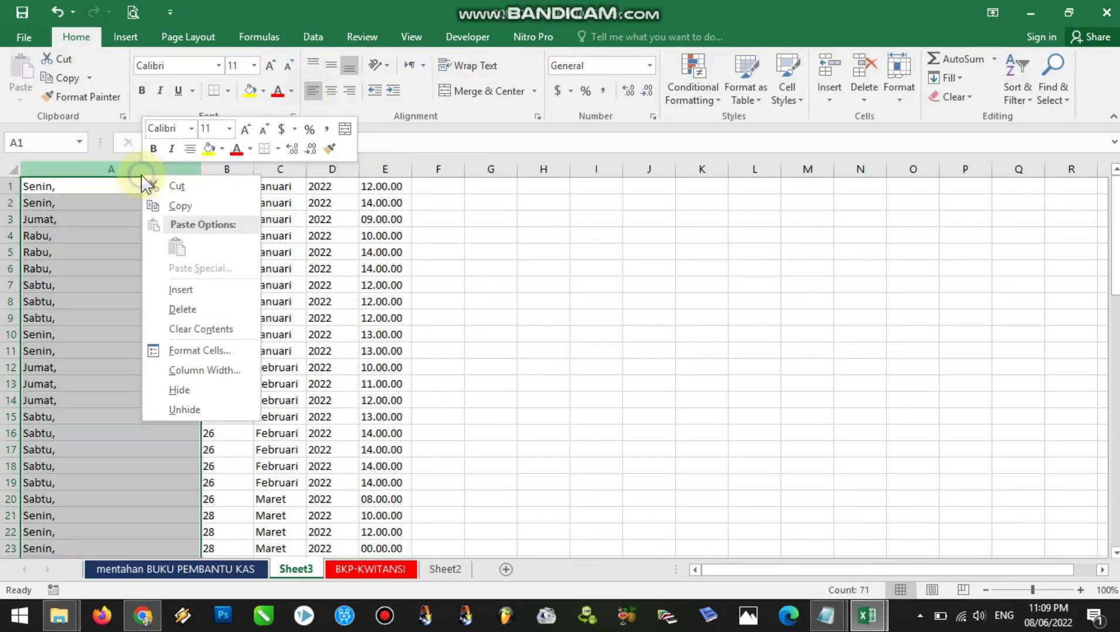
click(175, 310)
click(208, 168)
right_click(209, 169)
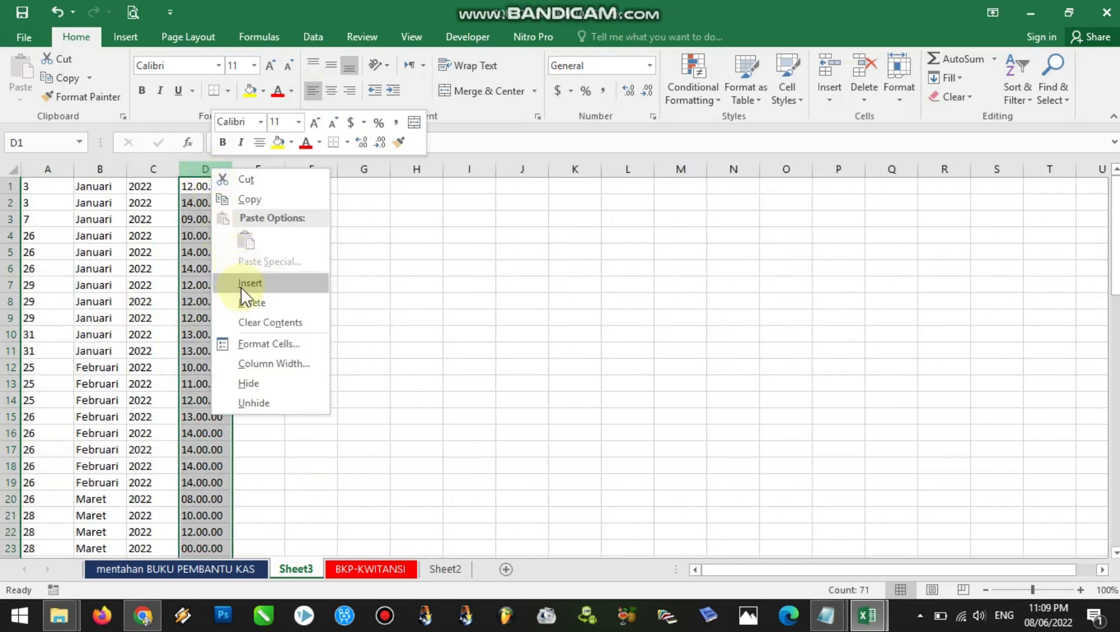
click(245, 303)
Widen the empty column D beside the day, month and year columns and select cell D1
click(51, 187)
click(95, 185)
click(150, 187)
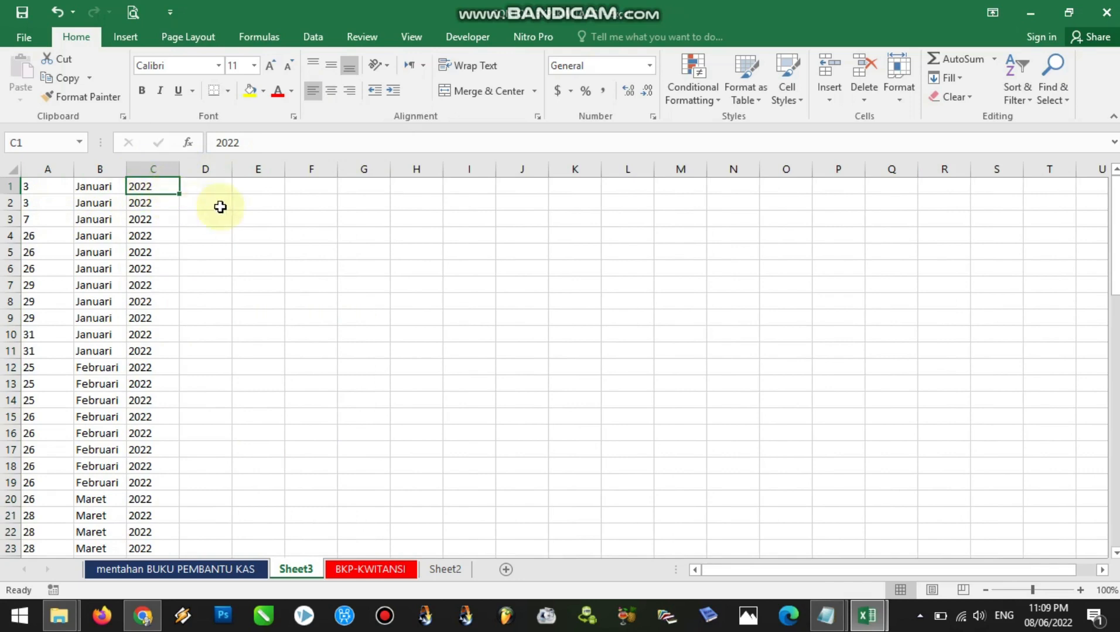
drag(233, 170, 413, 170)
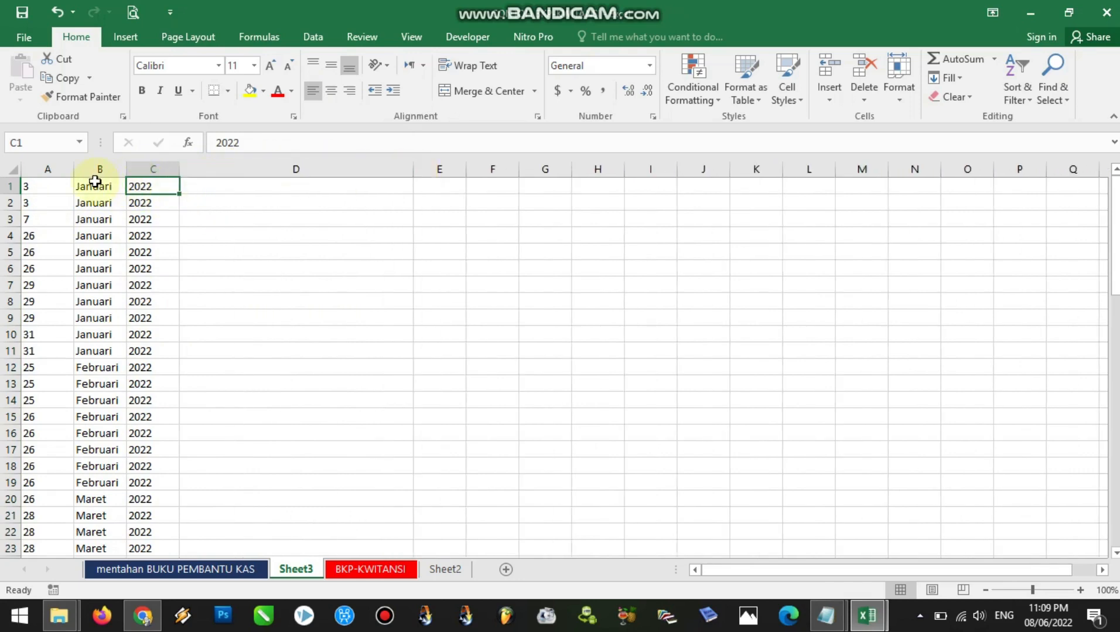
drag(52, 169, 143, 170)
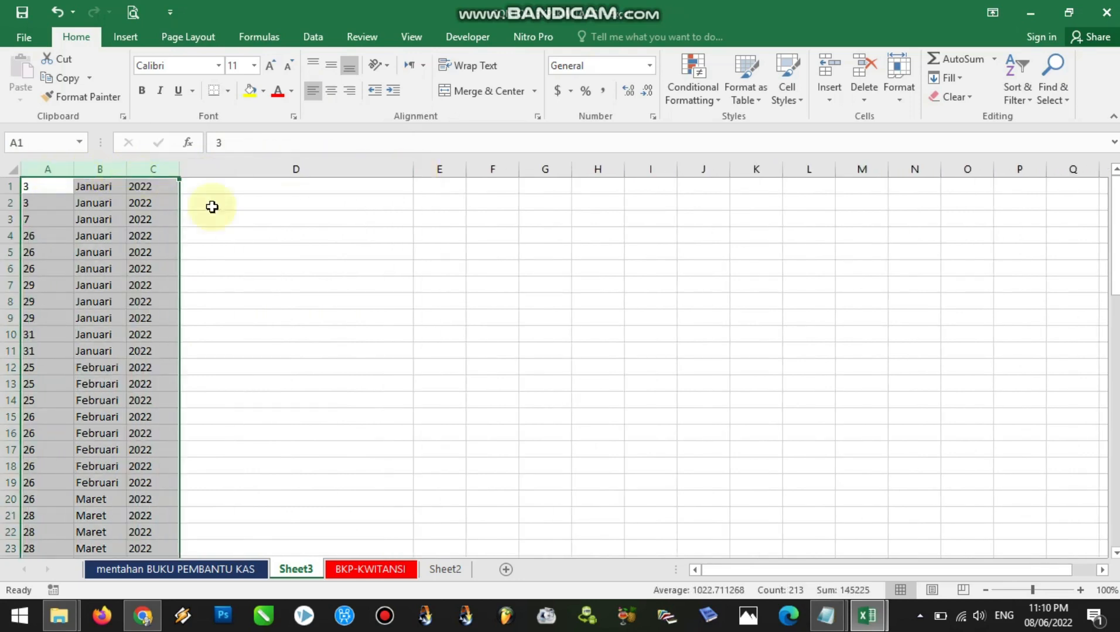
click(245, 188)
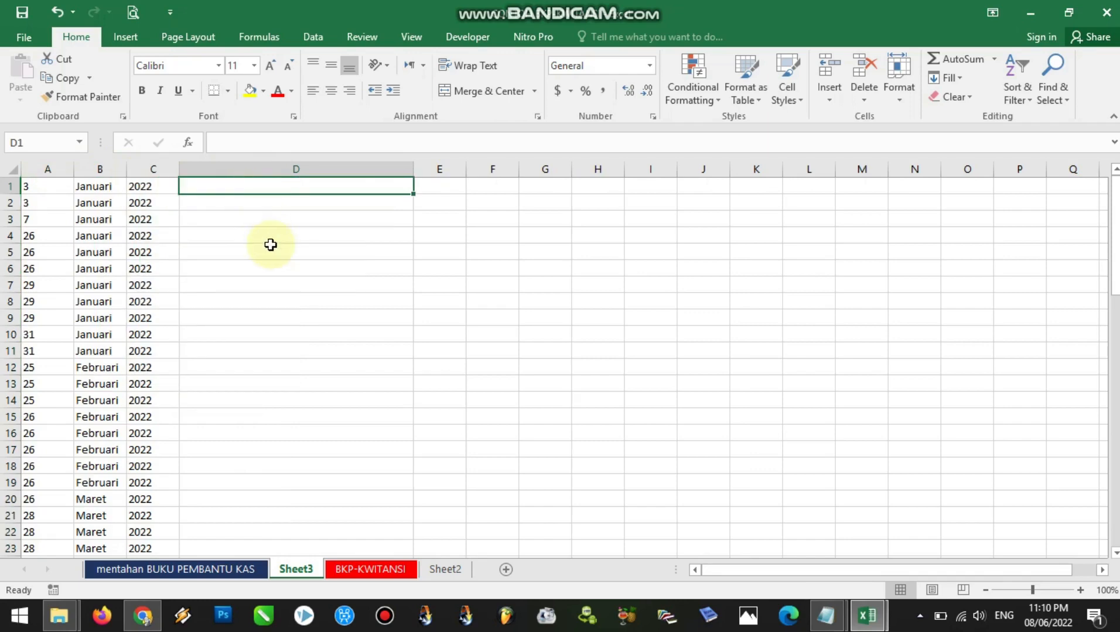
text(=)
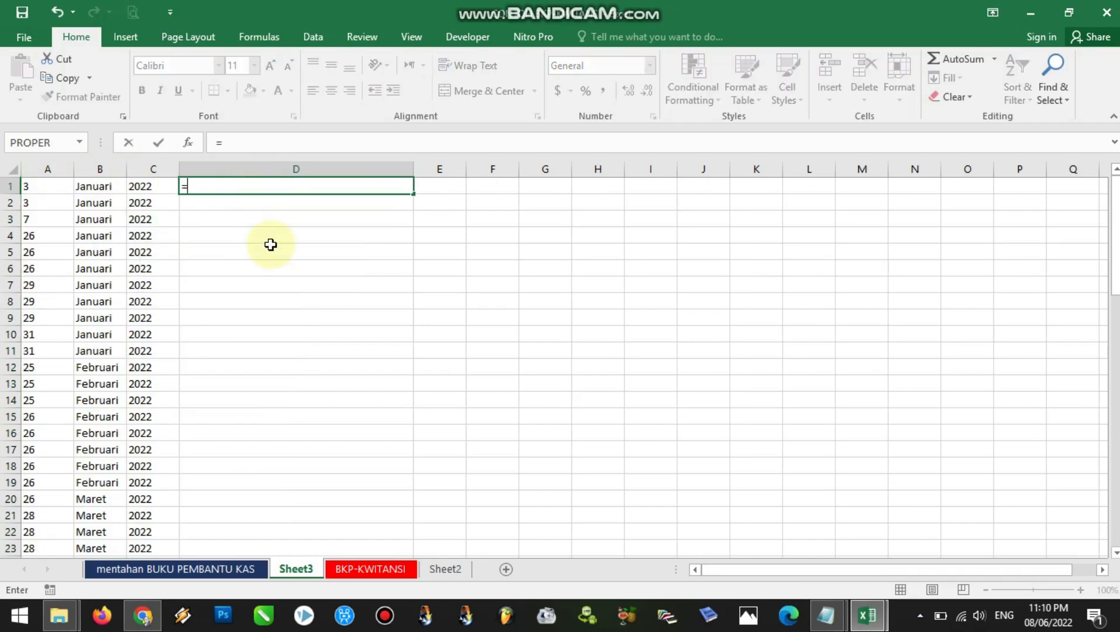
text(con)
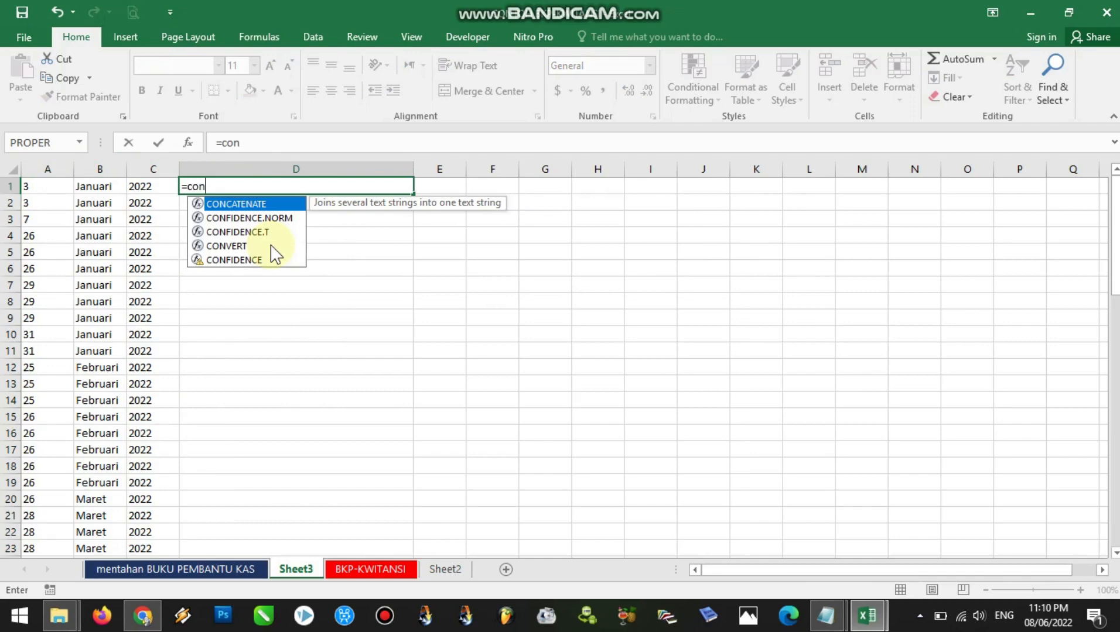
text(cate)
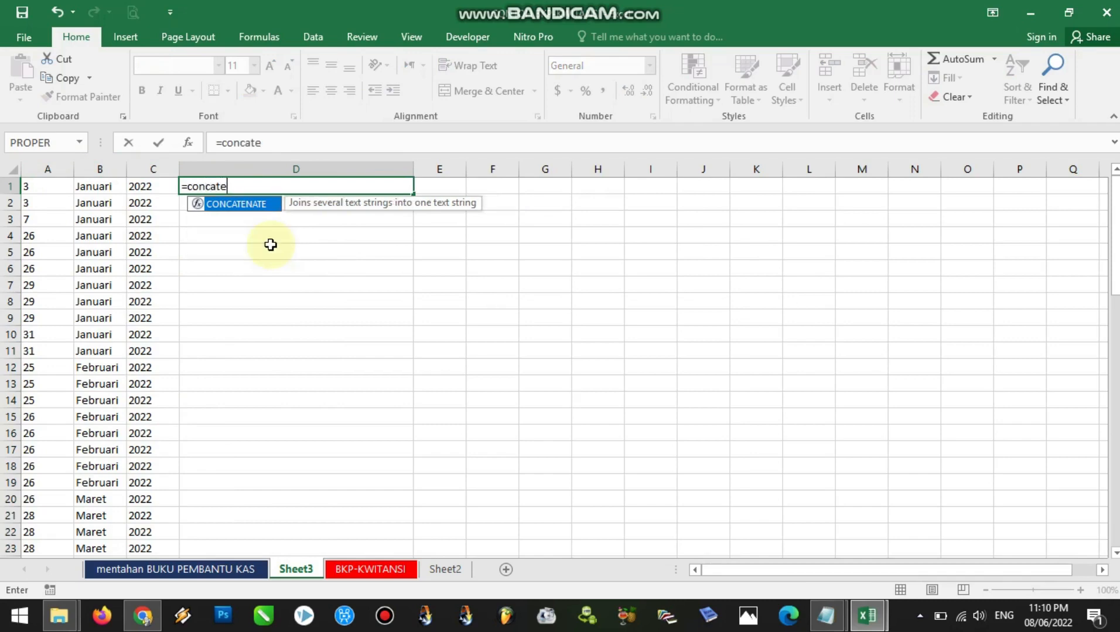
text(nate()
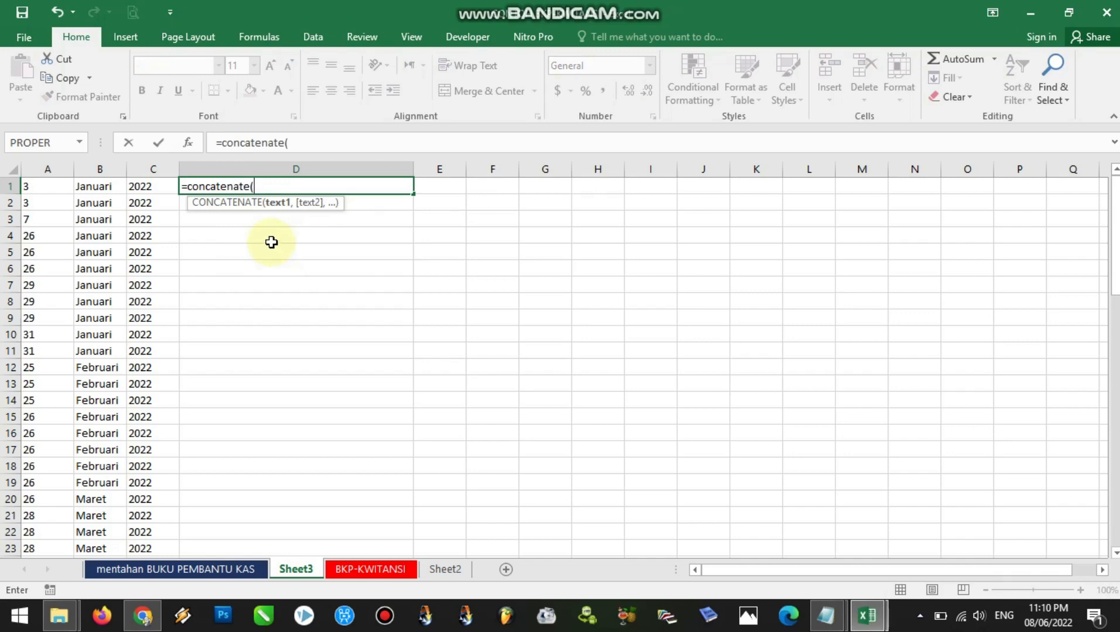
drag(252, 186, 190, 186)
key(Escape)
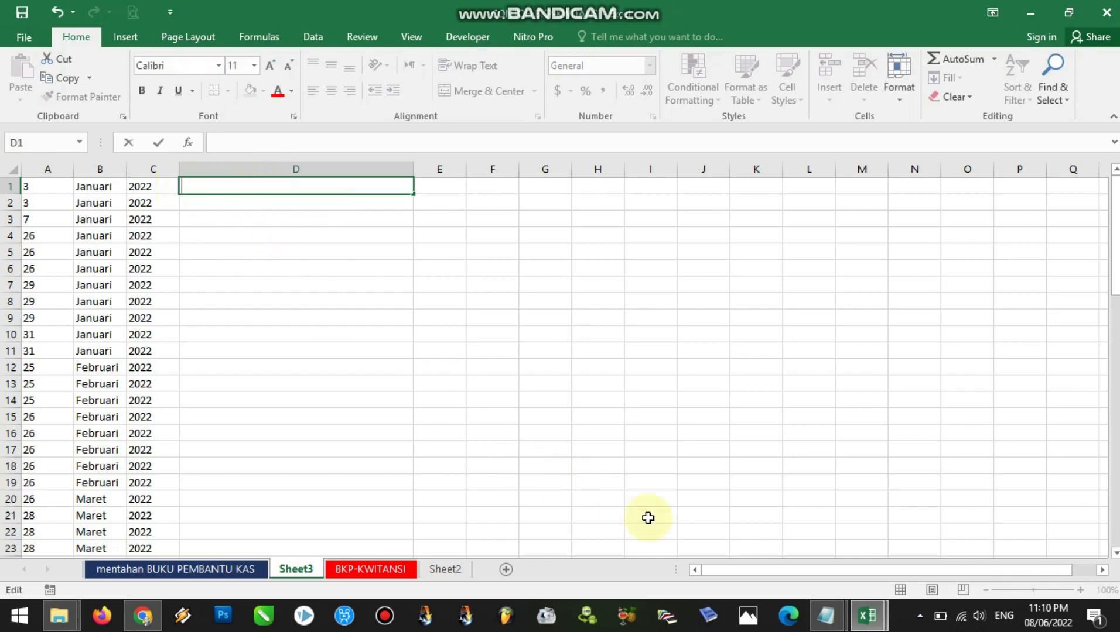
Copy the formula =CONCATENATE(A2," ",B2," ",C2) from the penjelasan notes in Notepad and paste it into cell D1 of Sheet3 in Excel
click(825, 616)
click(797, 565)
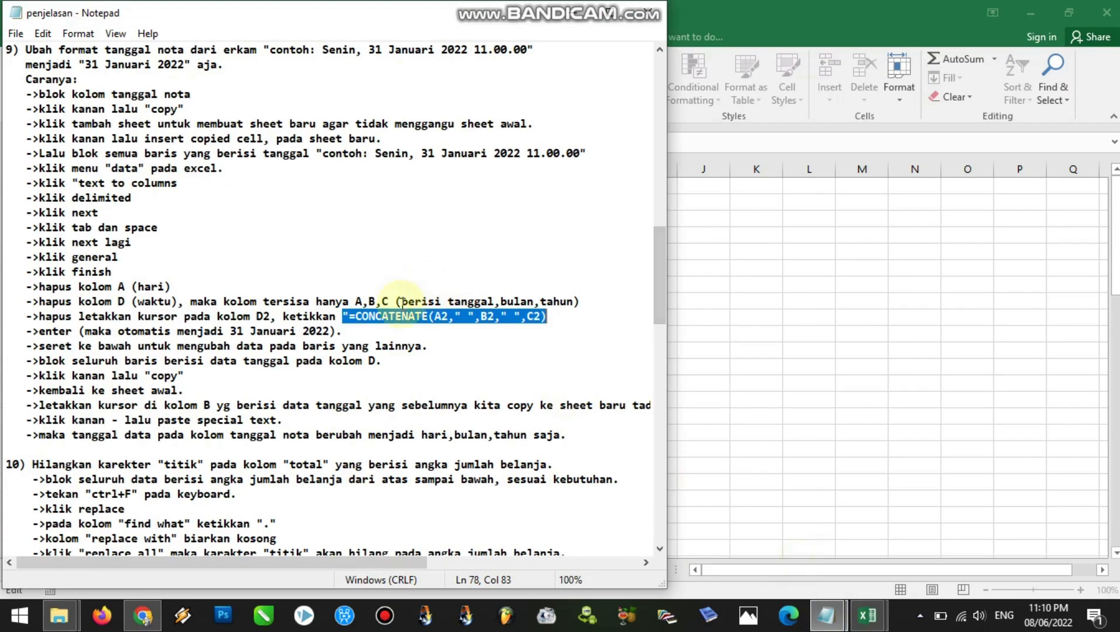
click(359, 318)
drag(357, 318, 549, 317)
key(ctrl+c)
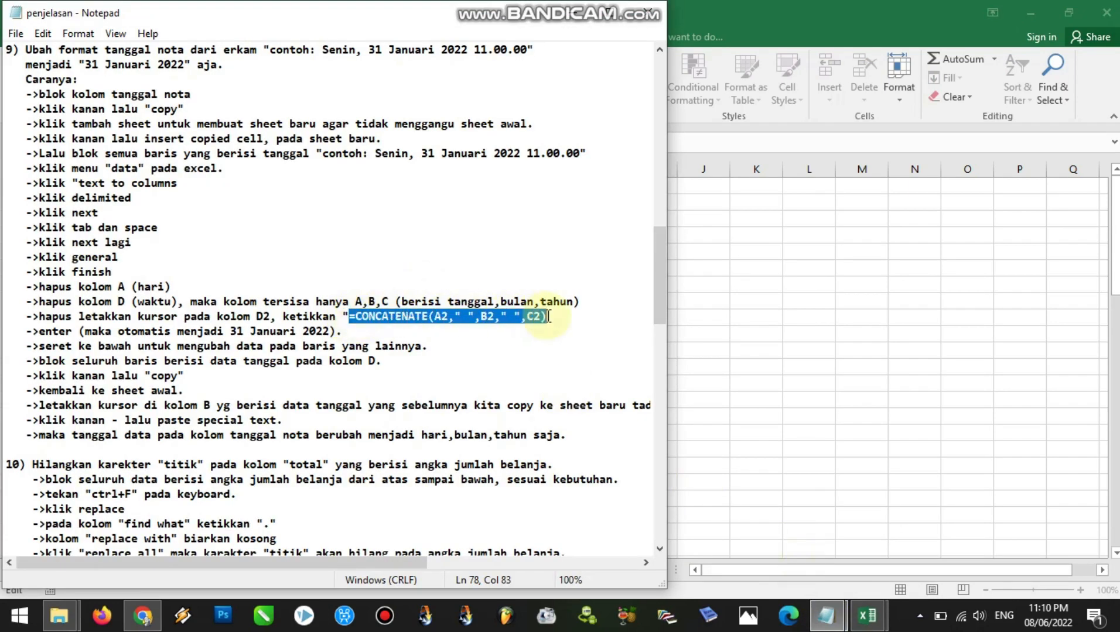
click(867, 615)
click(829, 570)
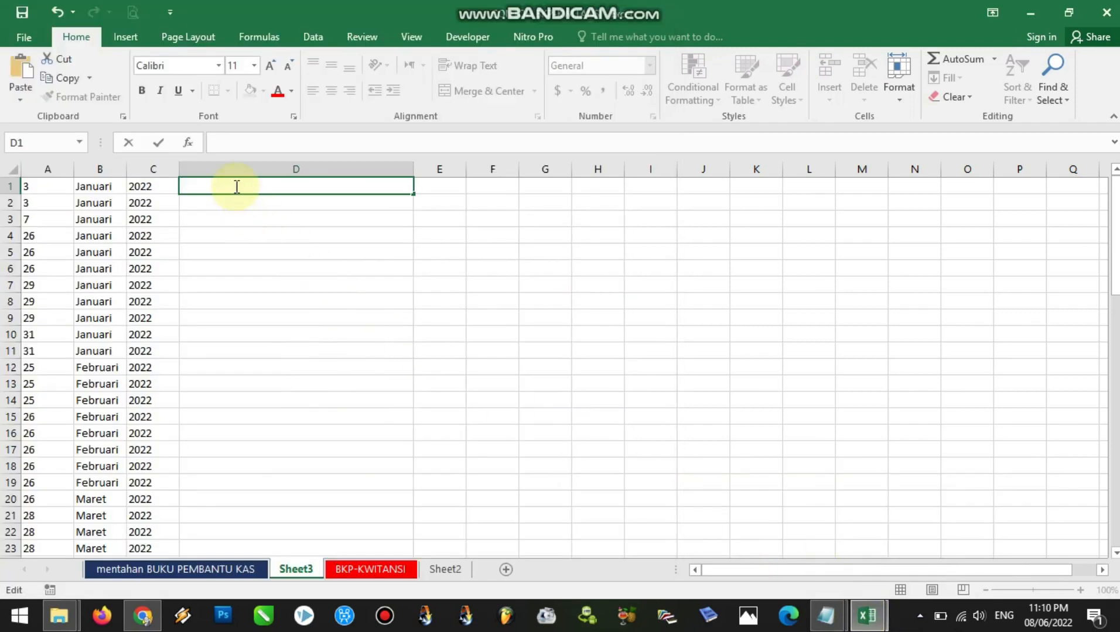
key(ctrl+v)
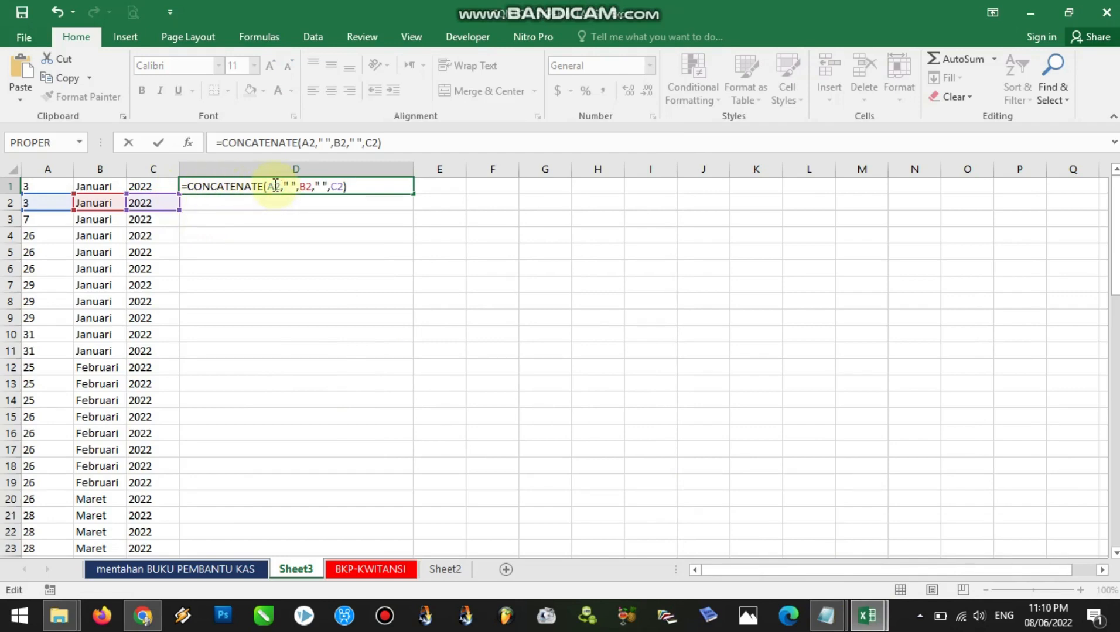
Change the references in D1's formula to row 1 so it reads =CONCATENATE(A1," ",B1," ",C1)
click(279, 185)
key(BackSpace)
text(1)
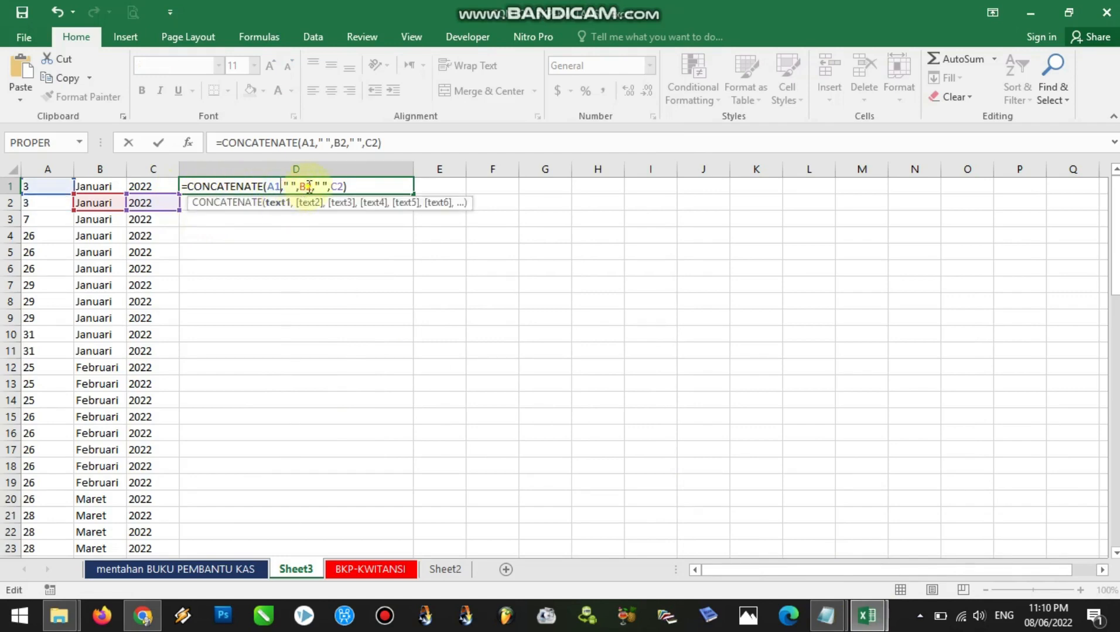
click(313, 186)
key(BackSpace)
text(1)
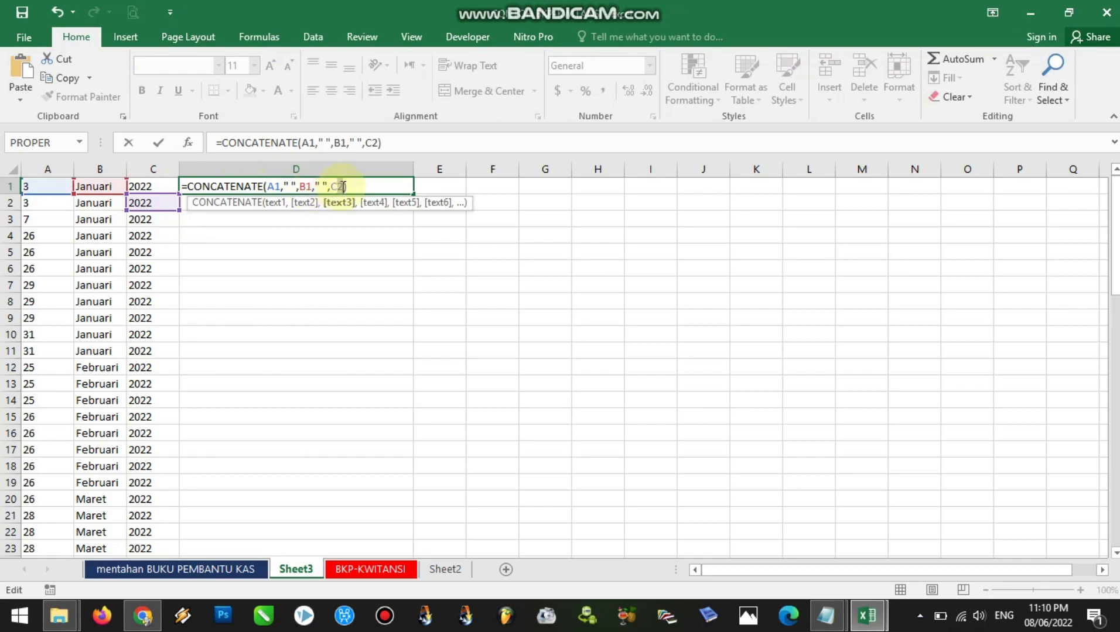
click(343, 186)
key(BackSpace)
text(1)
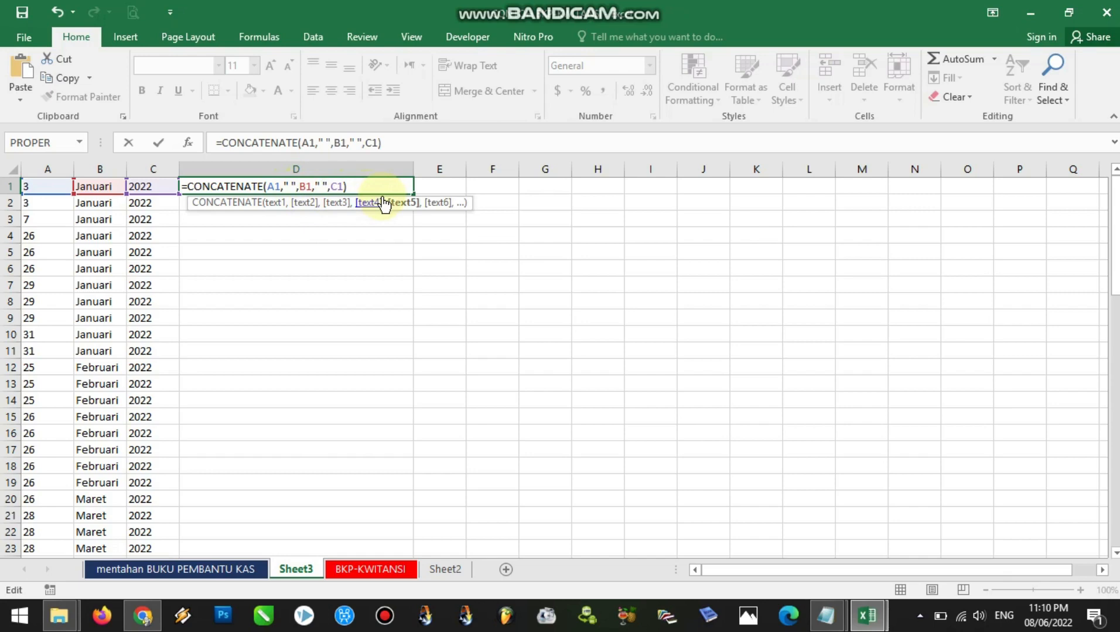
key(Return)
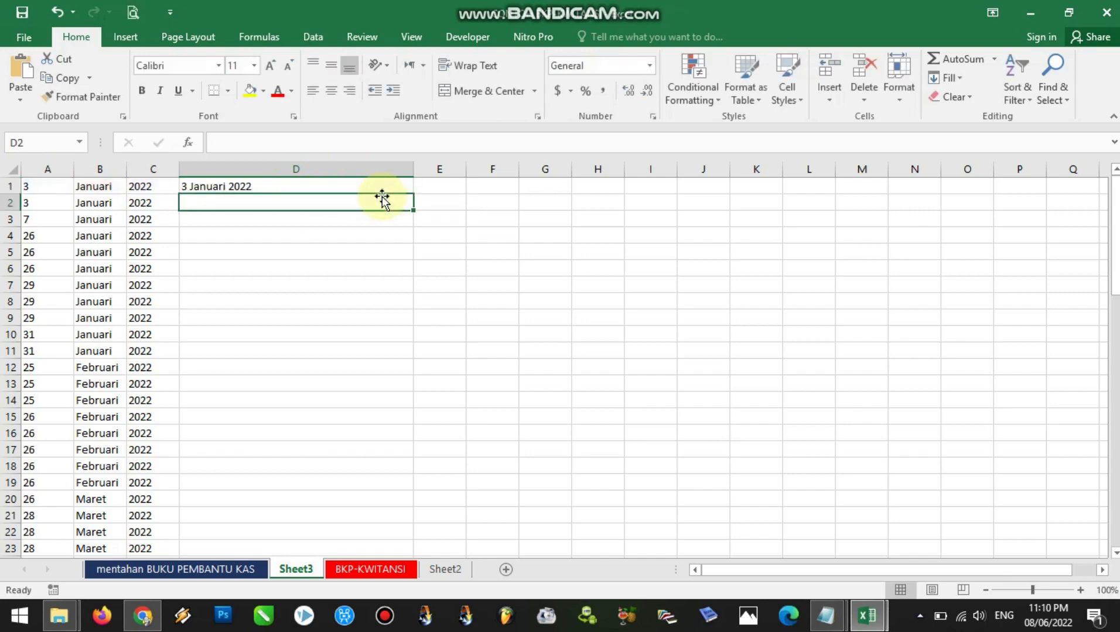
Fill the date formula in D1 down column D to row 71
click(275, 186)
click(55, 188)
drag(55, 168, 148, 175)
click(237, 187)
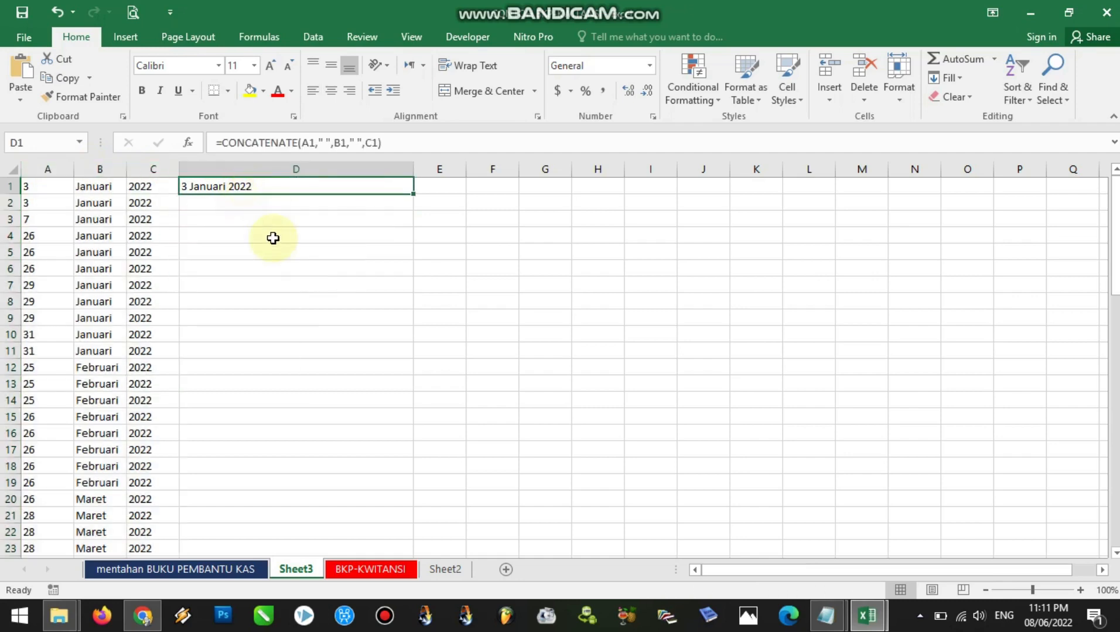
mouse_move(413, 194)
mouse_down()
mouse_move(387, 615)
mouse_move(382, 525)
mouse_move(380, 540)
mouse_up()
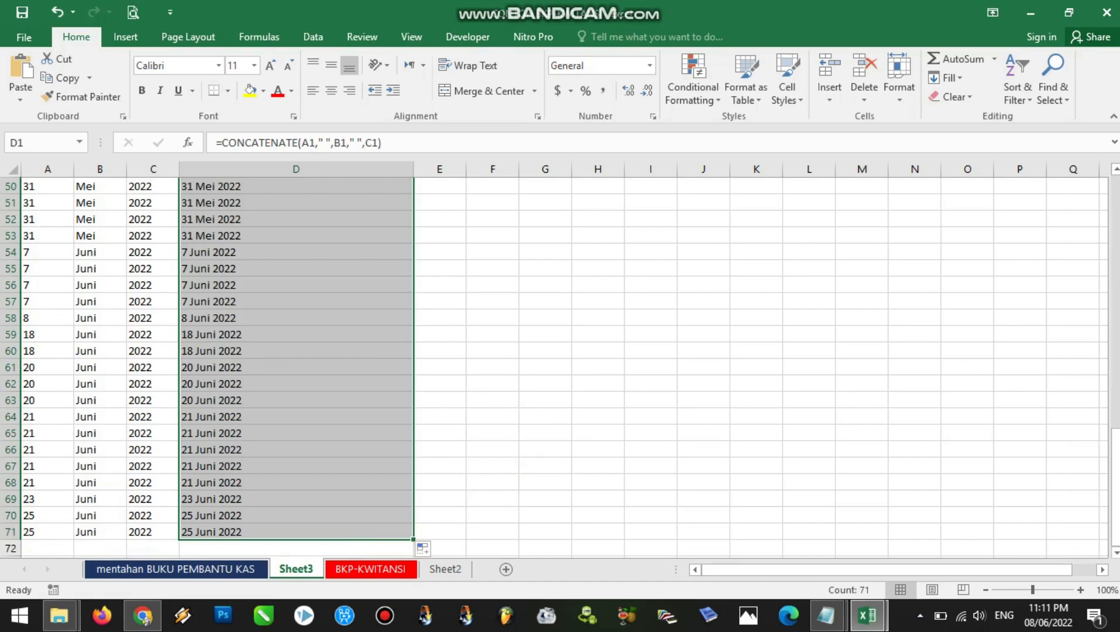
drag(1114, 460, 1114, 235)
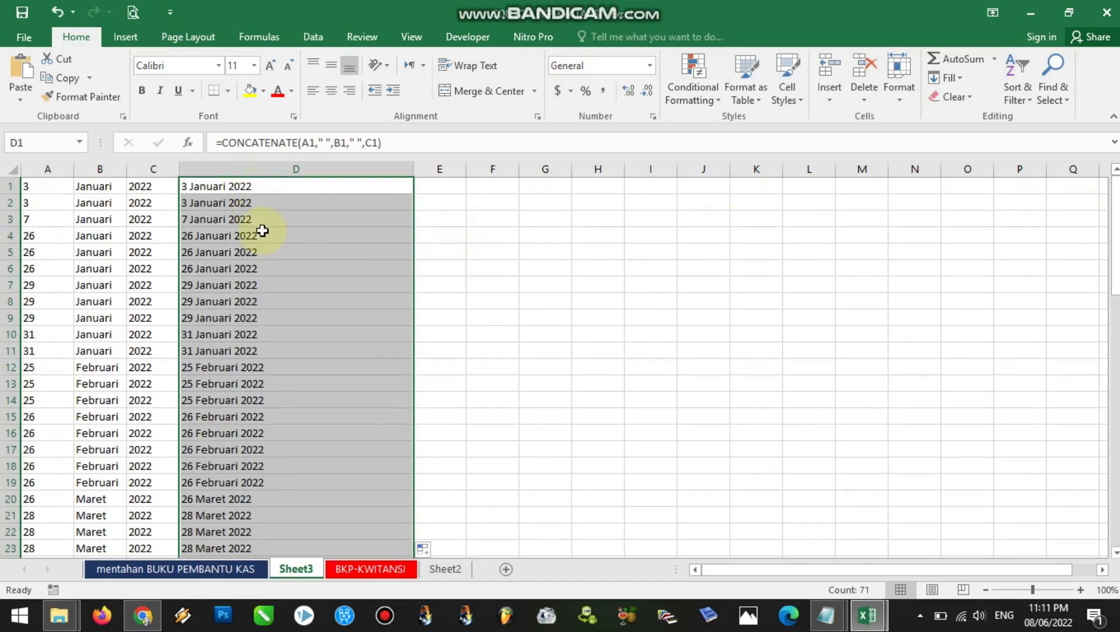
Copy the joined dates in D1:D71 and paste them as values into the mentahan BUKU PEMBANTU KAS sheet, starting at cell B7
key(ctrl+c)
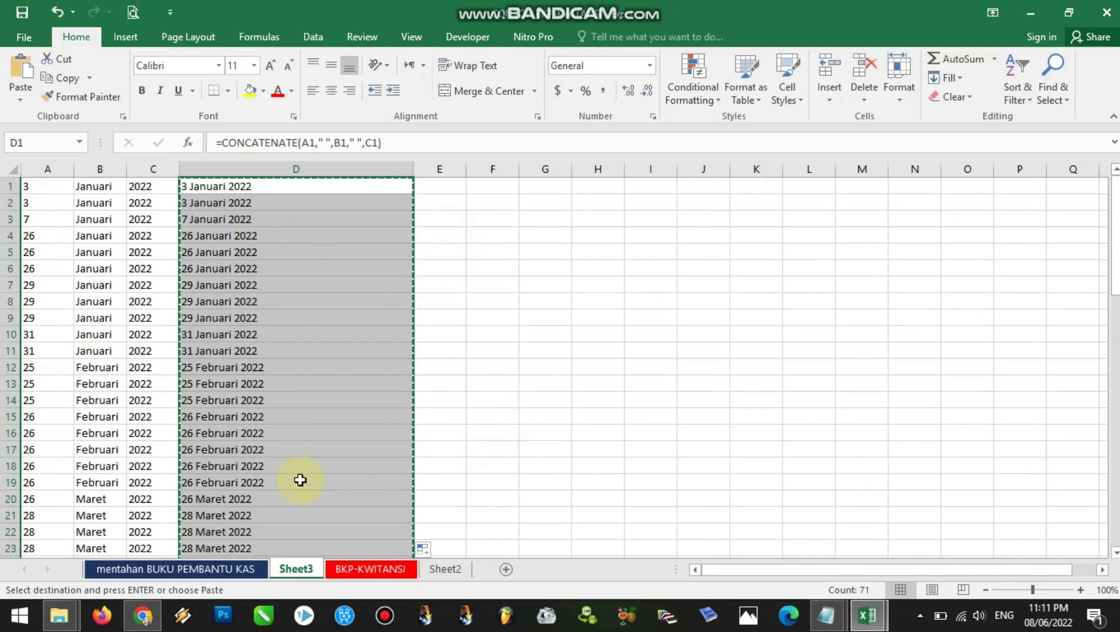
click(125, 568)
click(87, 291)
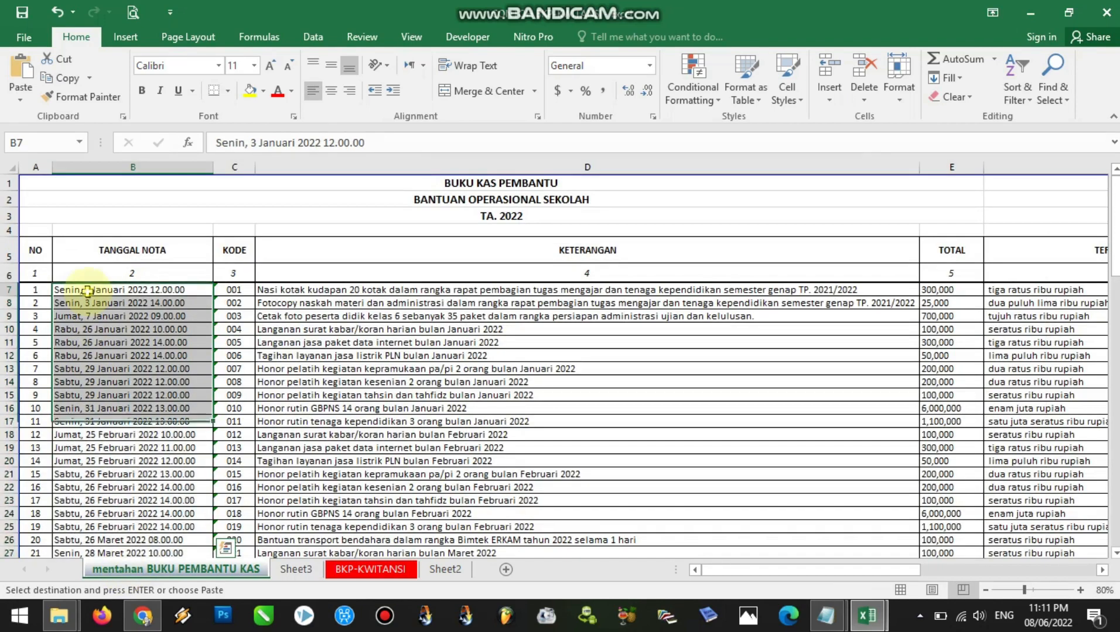
right_click(87, 291)
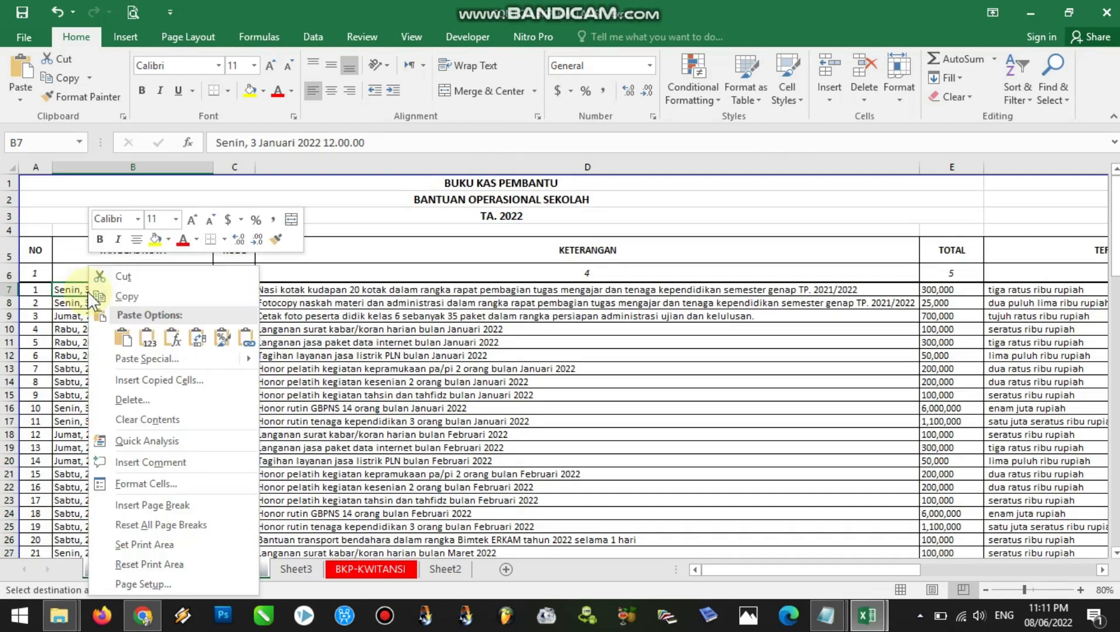
click(131, 334)
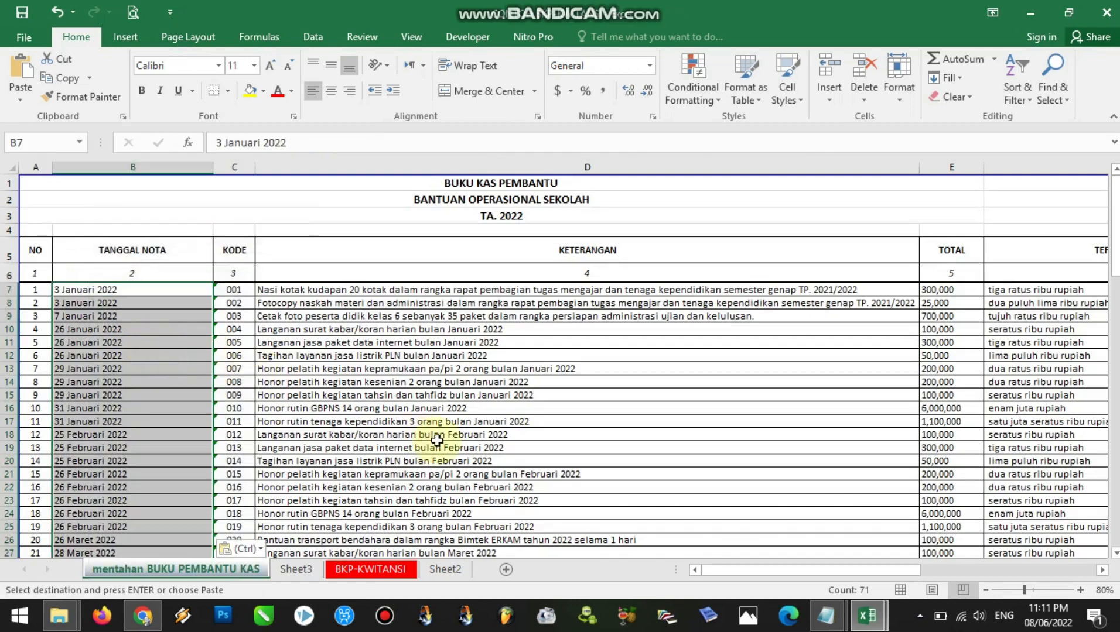
Narrow the TANGGAL NOTA column to fit the shortened dates
drag(206, 175, 152, 171)
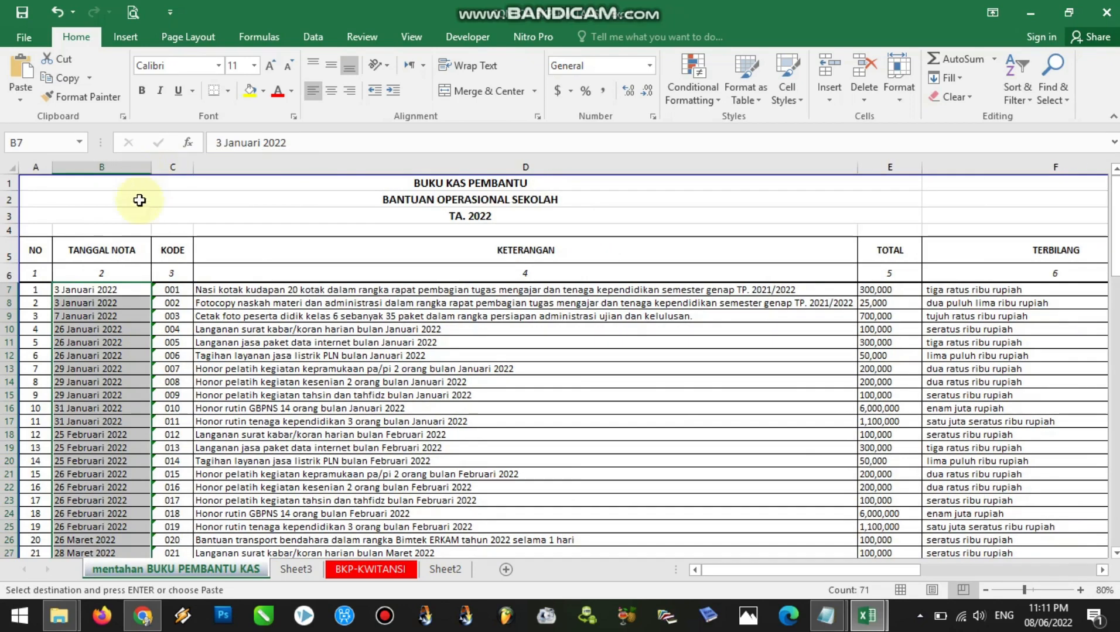
click(102, 291)
click(117, 316)
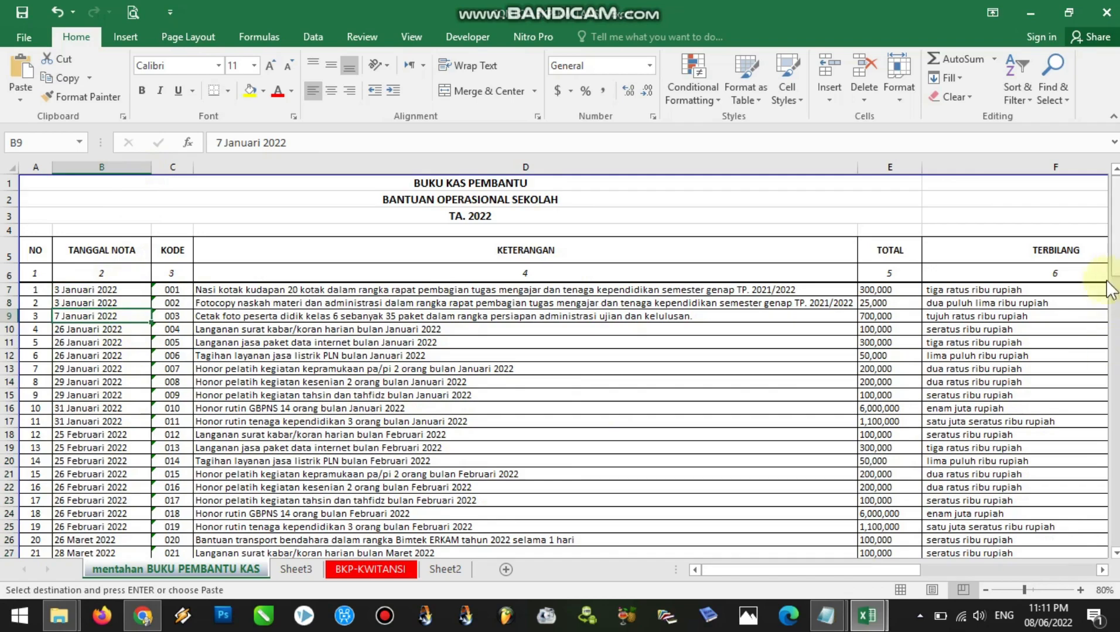
Review the full width of the cash book, including the TERBILANG, TEMPAT and PENERIMA columns
click(983, 590)
click(984, 590)
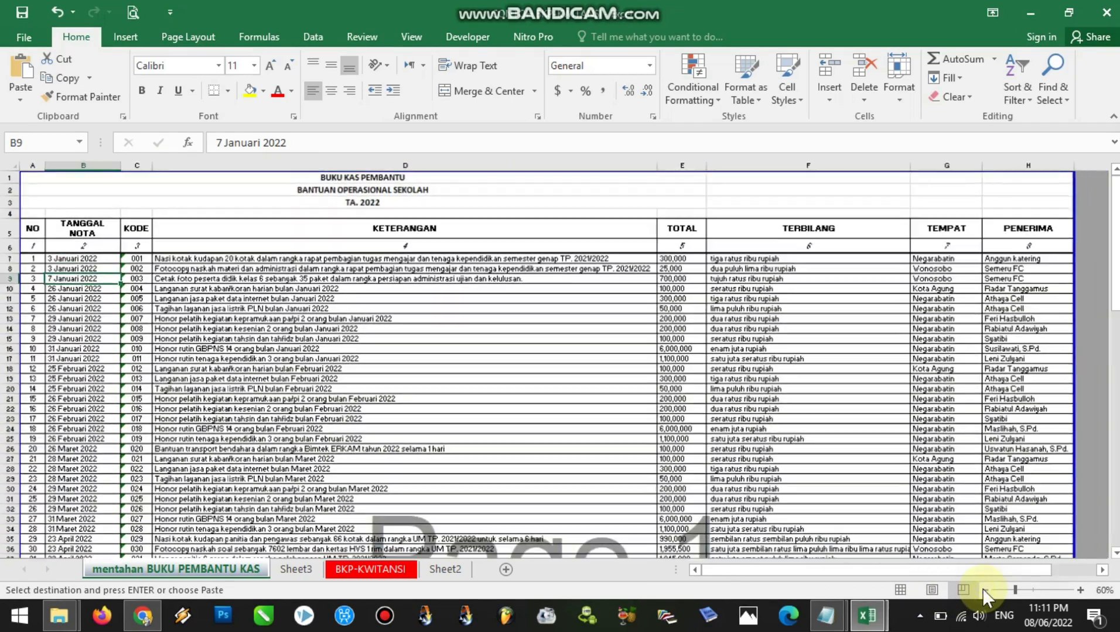
click(369, 182)
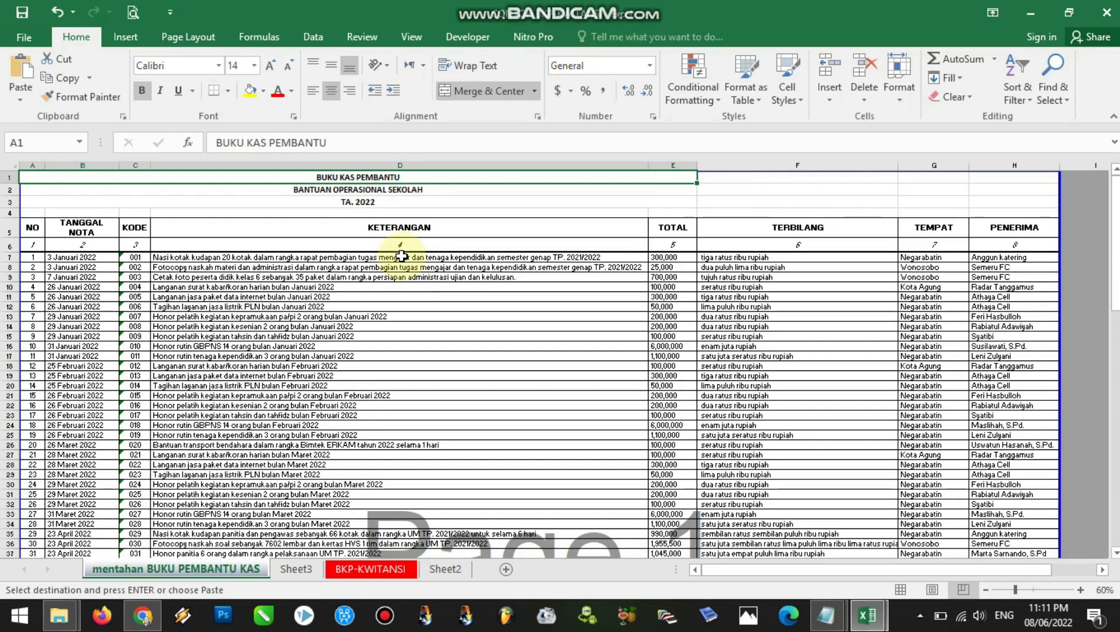
click(802, 267)
click(940, 258)
click(1010, 258)
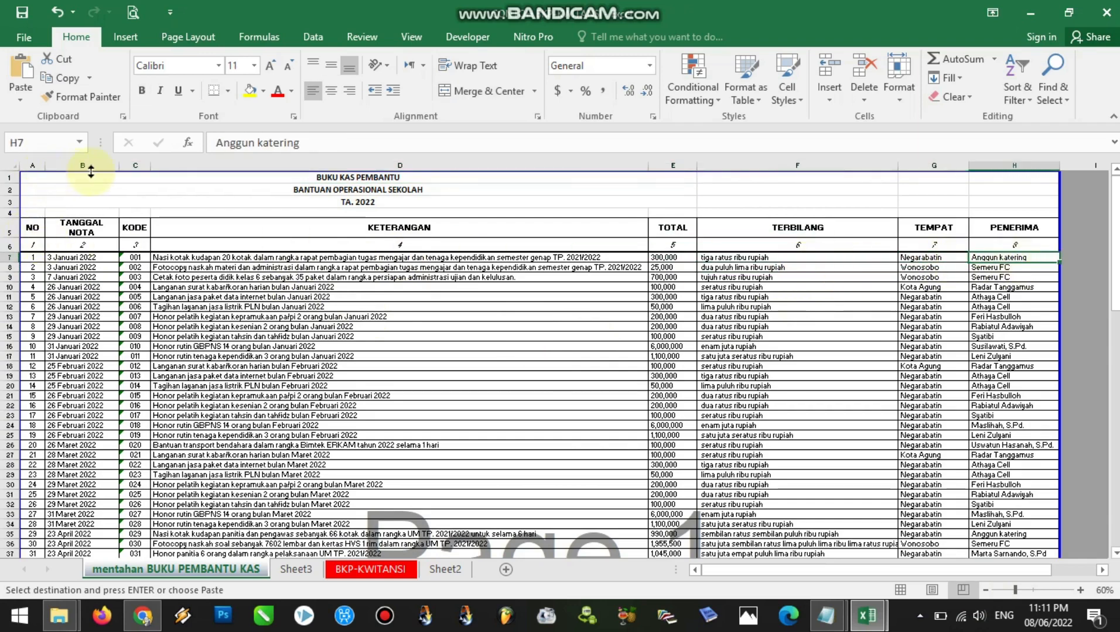
Open the BKP-KWITANSI sheet and select the Nomor lookup formula in cell G2
click(363, 571)
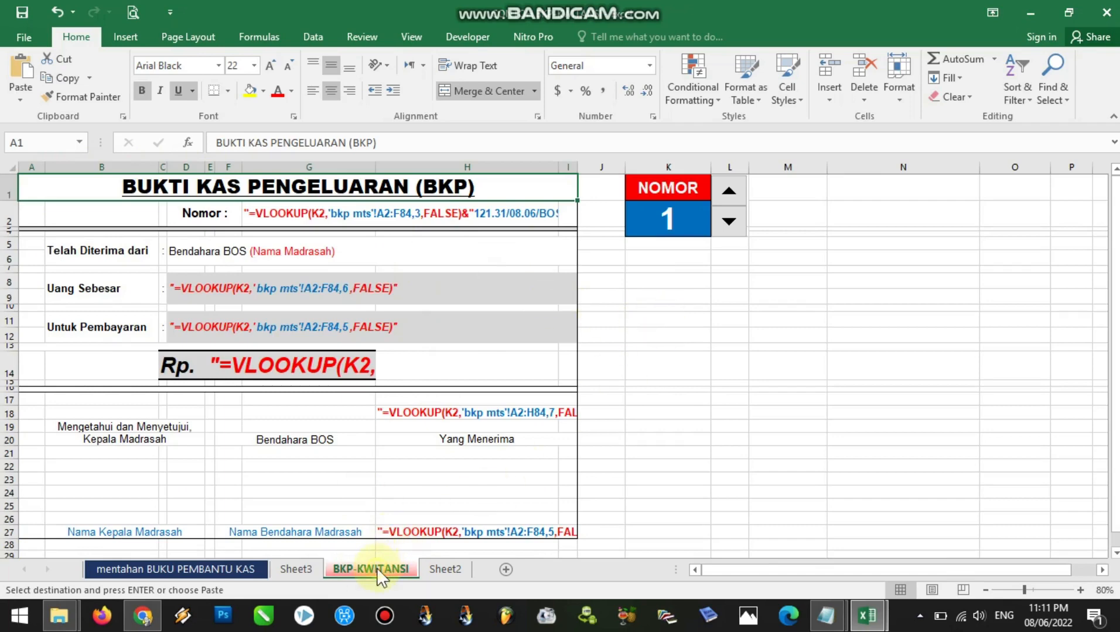
click(673, 343)
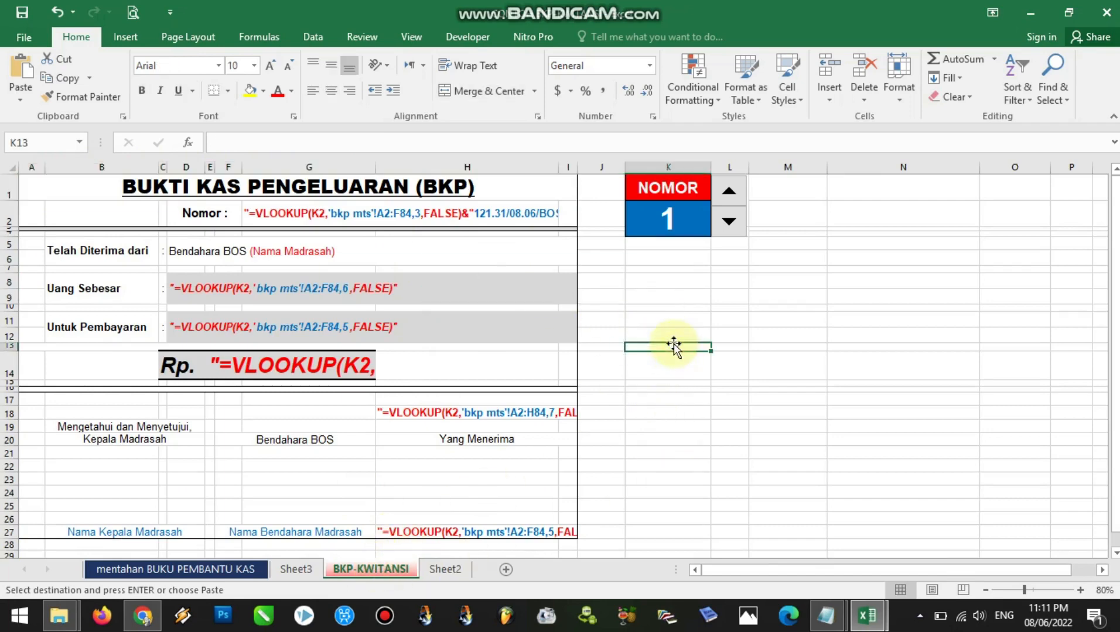
click(280, 213)
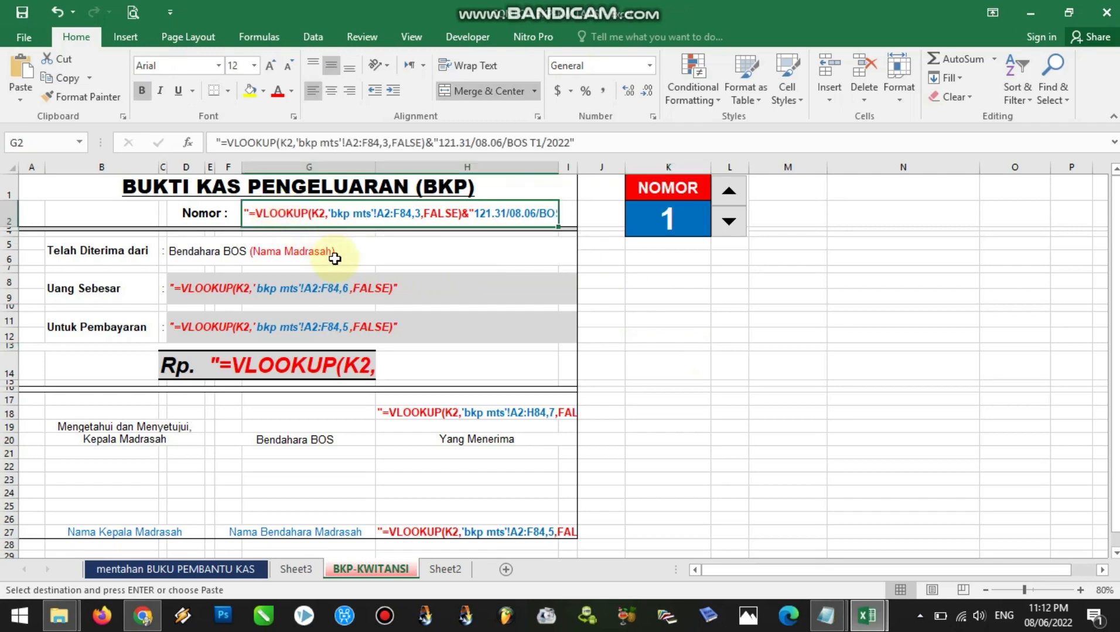
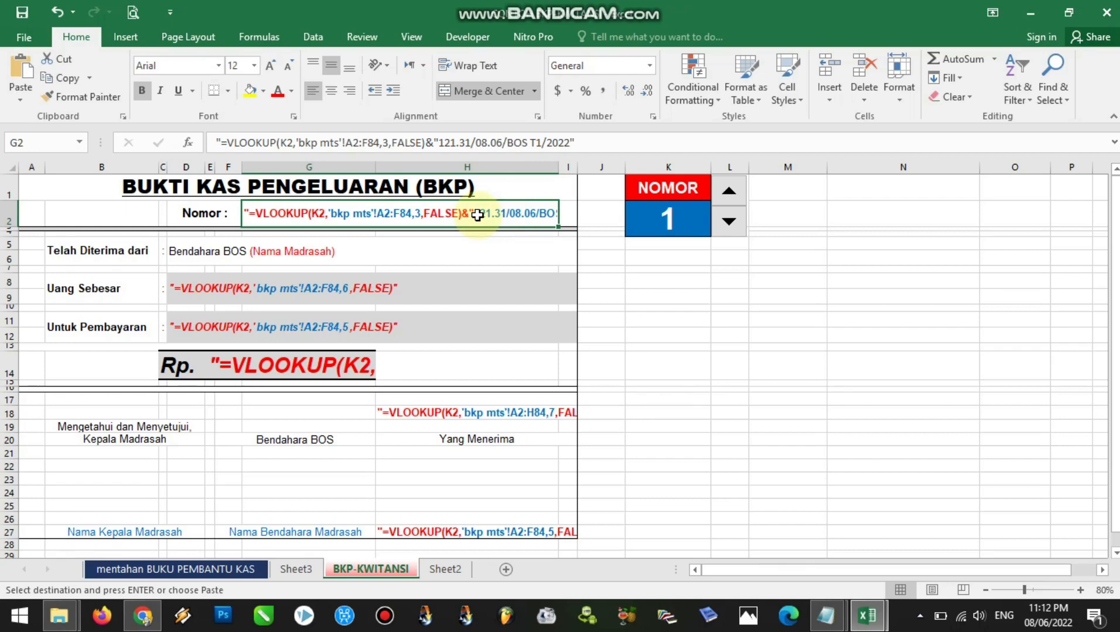
Remove the leading quote from the Nomor formula in G2 and replace its lookup range with A7:H77 of the mentahan BUKU PEMBANTU KAS sheet
double_click(302, 213)
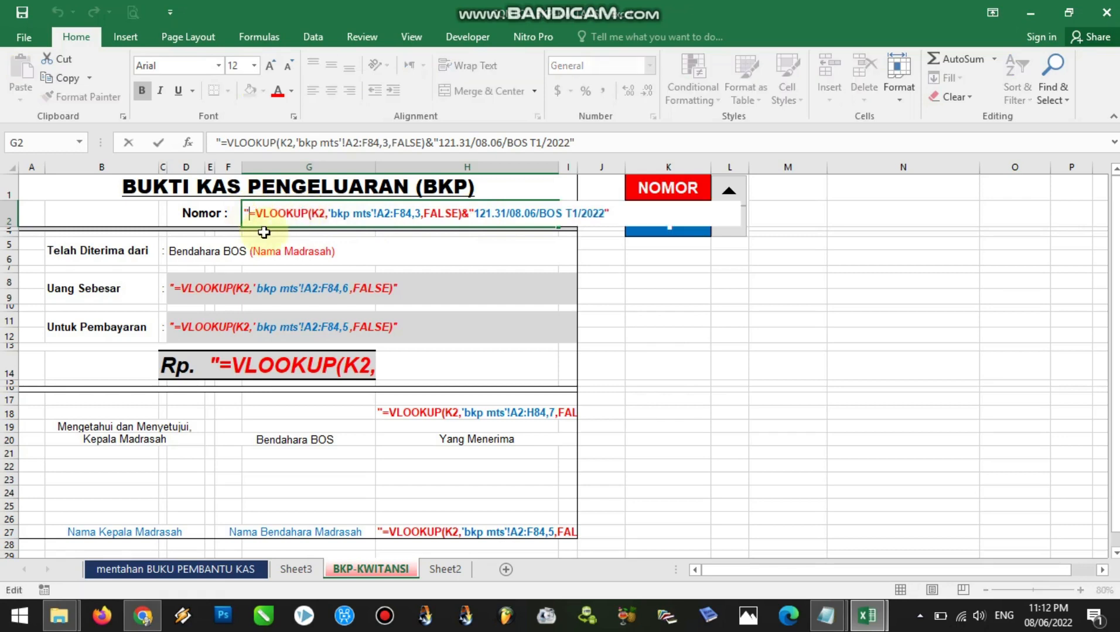
key(BackSpace)
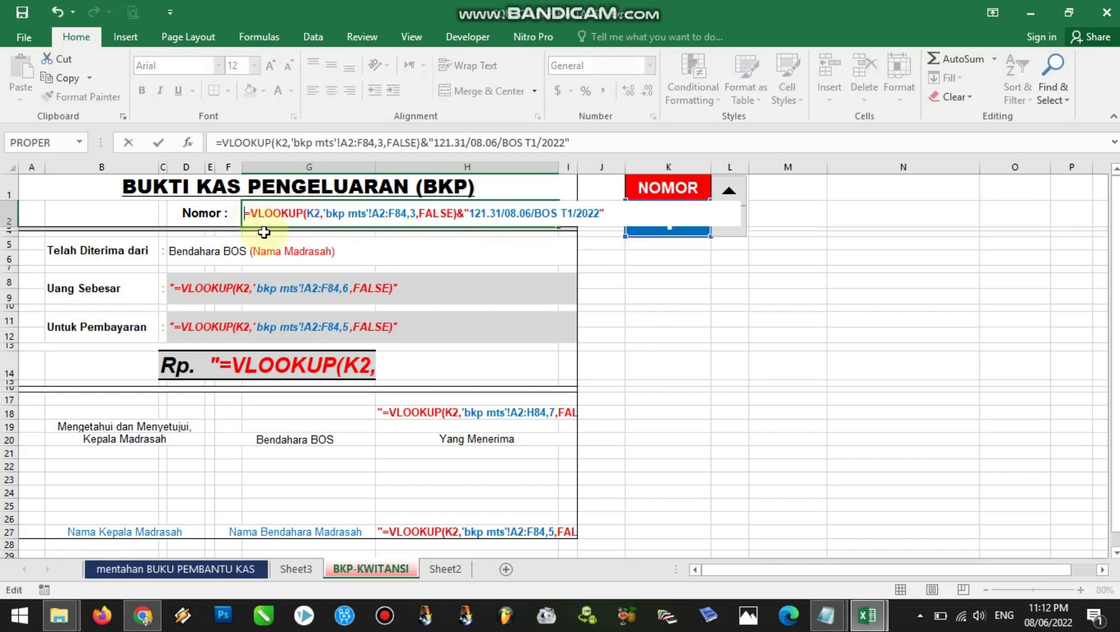
click(319, 213)
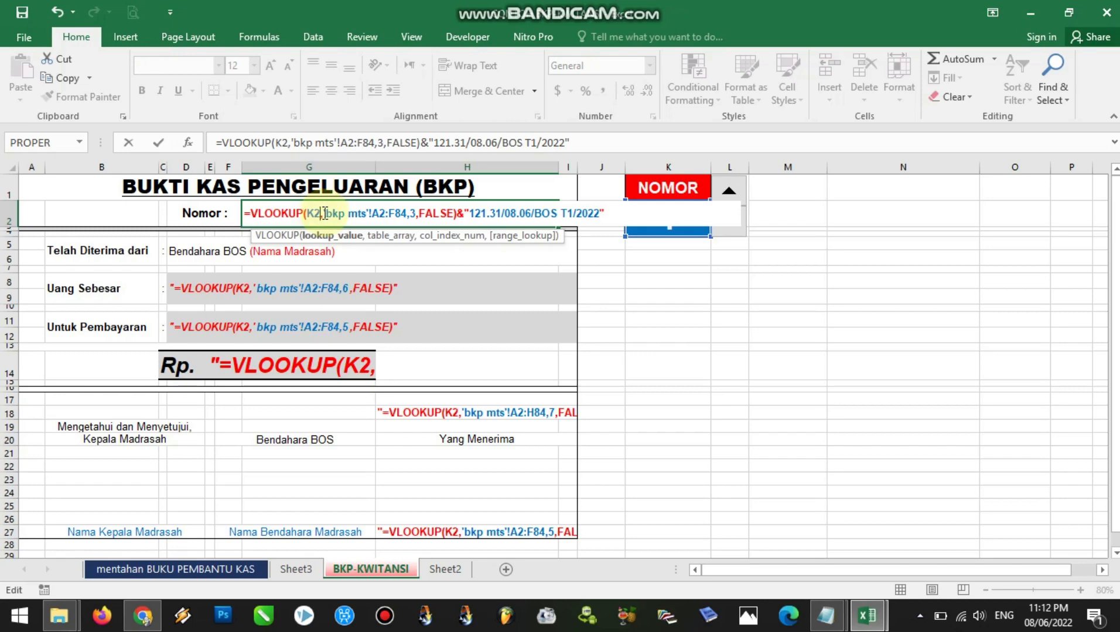
drag(325, 213, 404, 219)
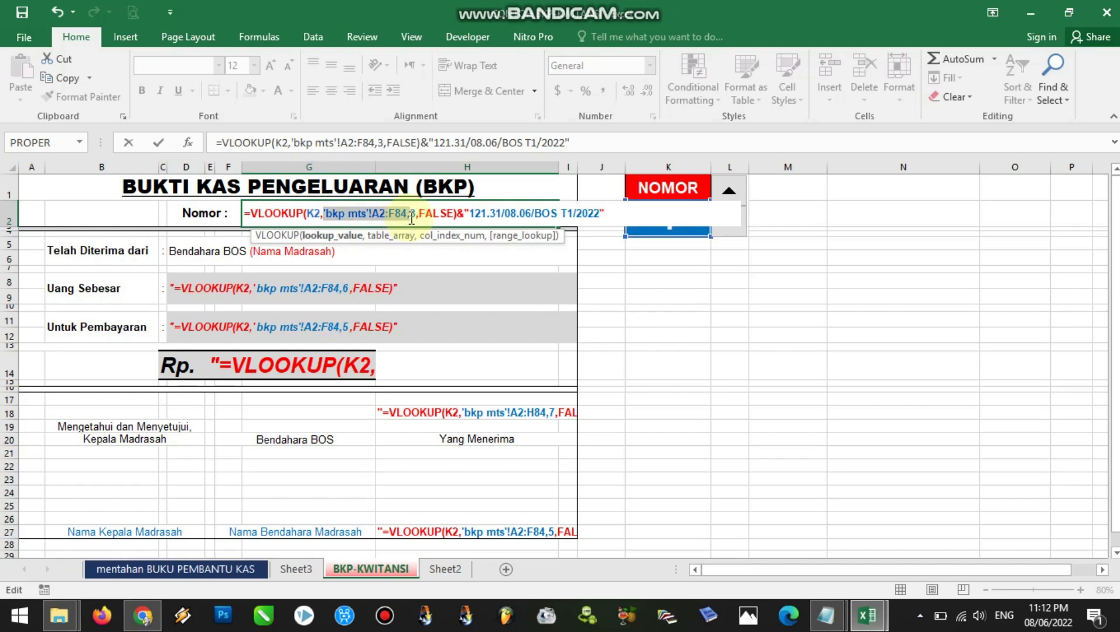
drag(408, 219, 407, 220)
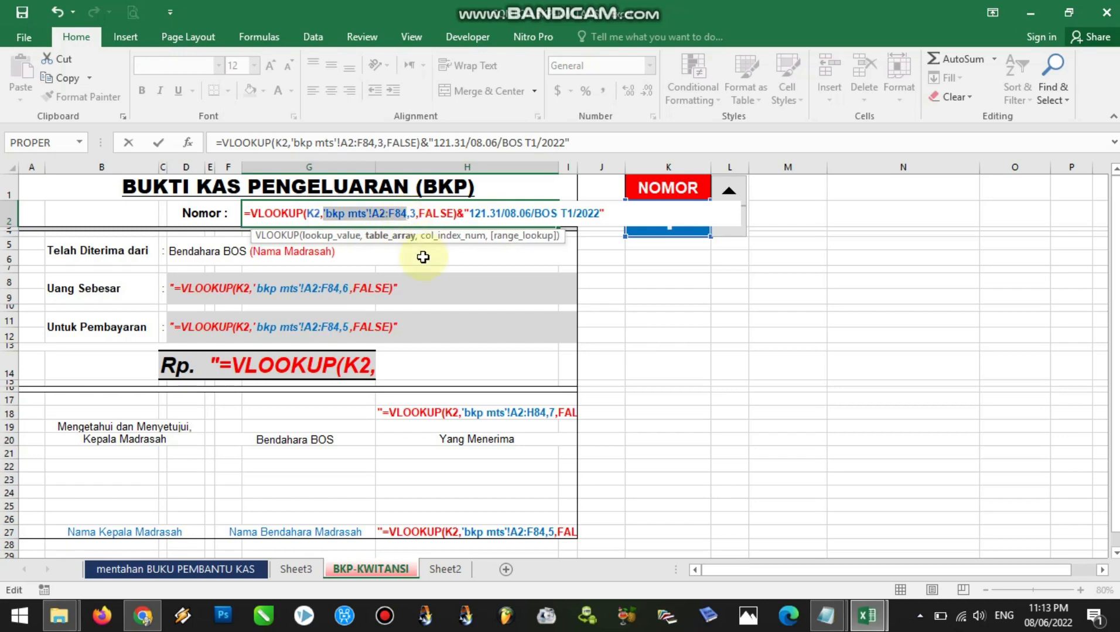
key(BackSpace)
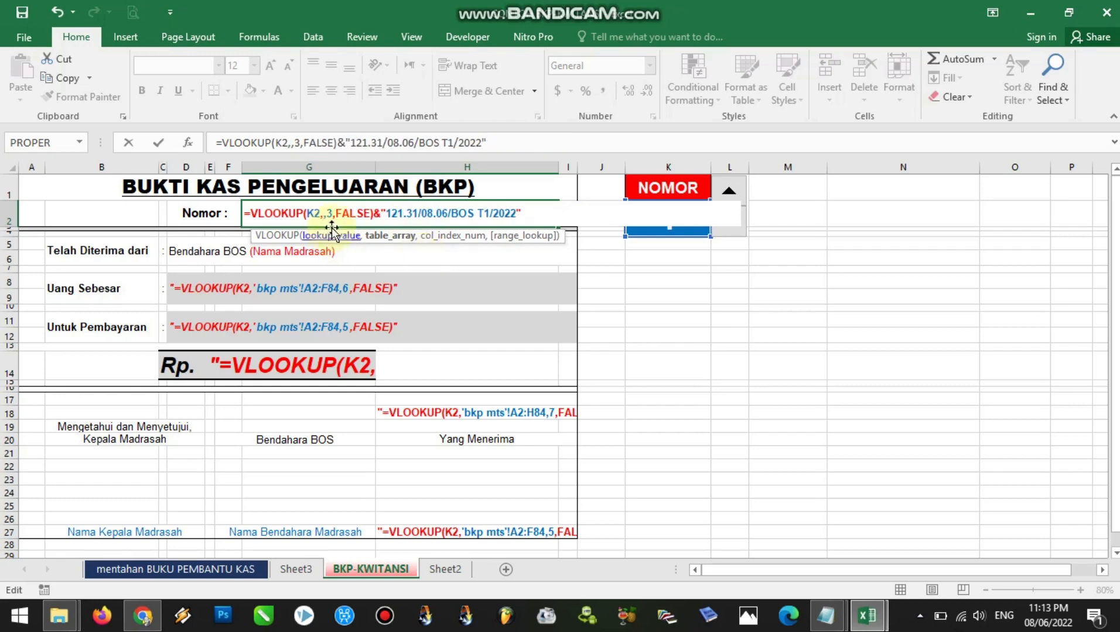
click(166, 571)
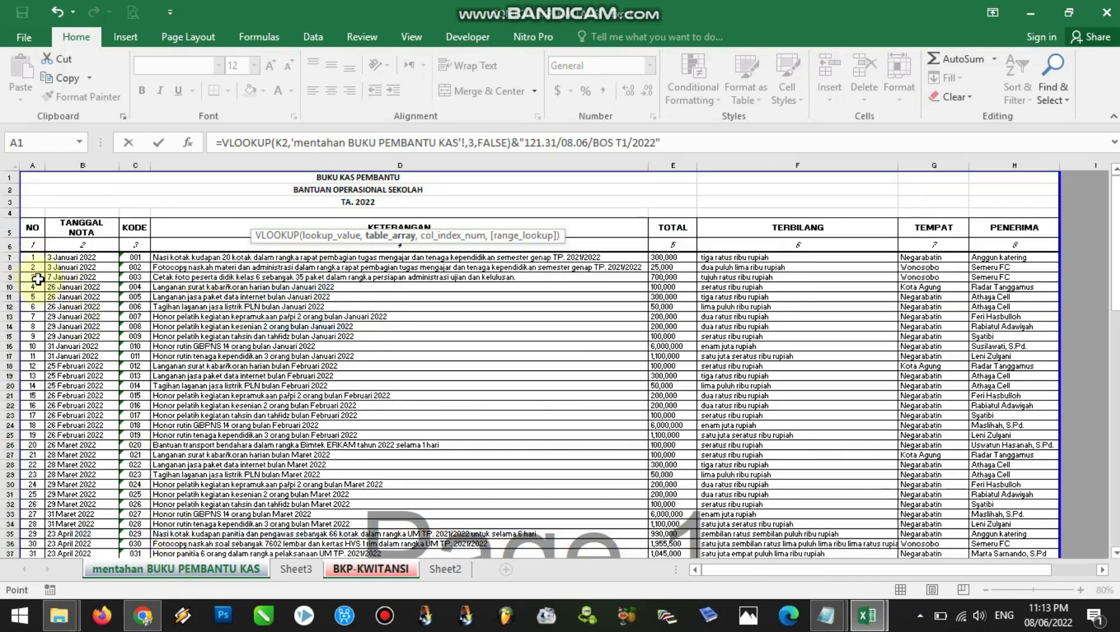
drag(31, 259, 1022, 433)
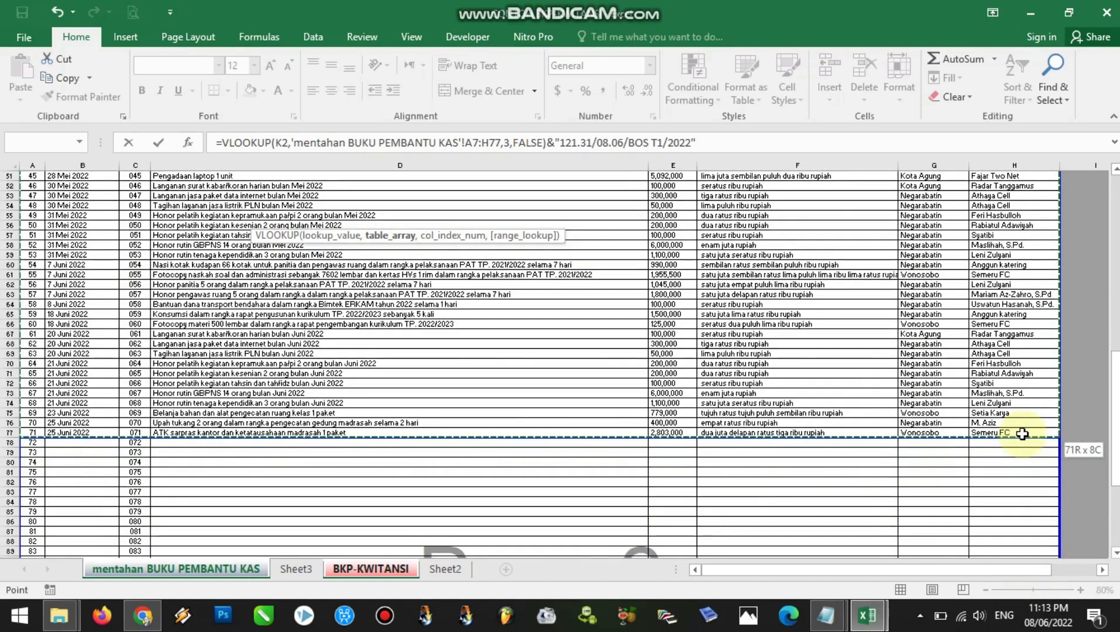
drag(1114, 433, 1114, 316)
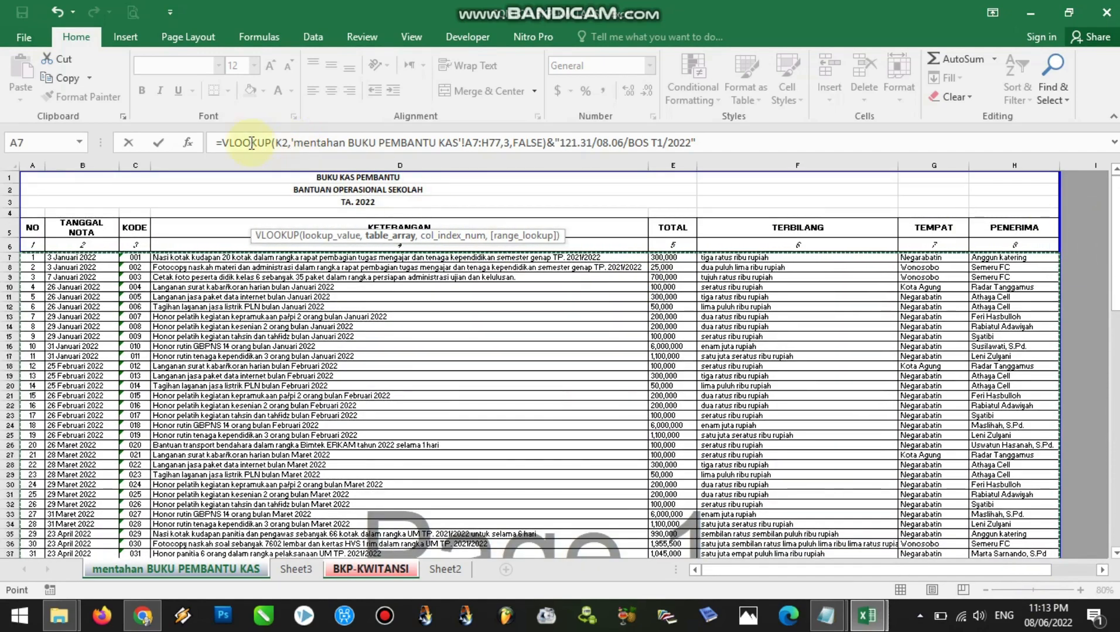
Check the Nomor formula's lookup arguments and its "121.31/08.06/BOS T1/2022" suffix, and commit the formula in G2
click(227, 143)
click(287, 142)
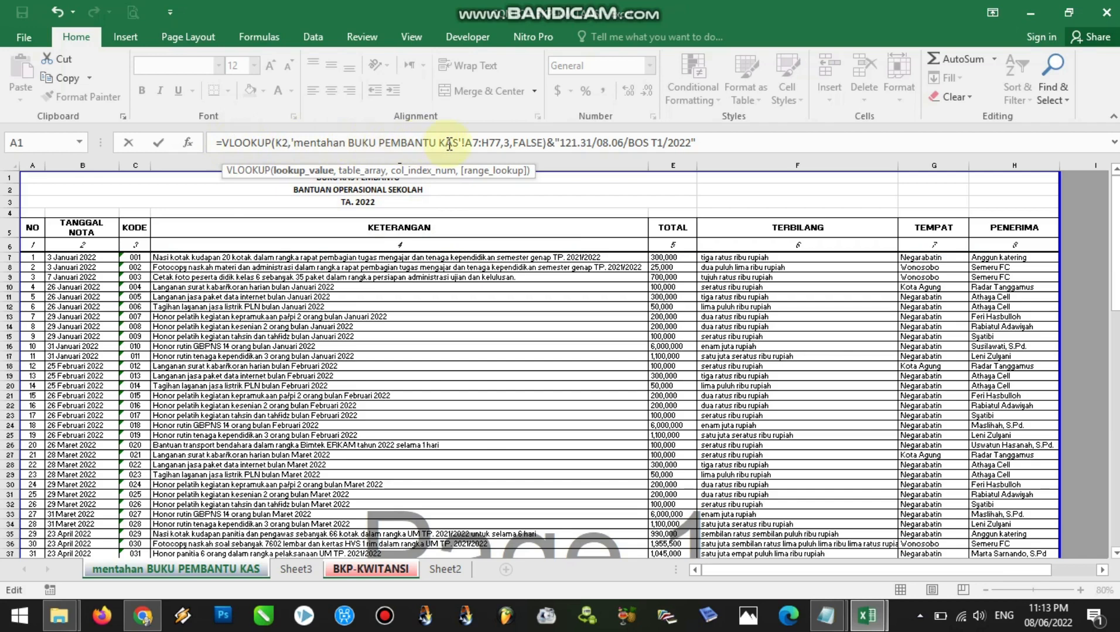
click(478, 144)
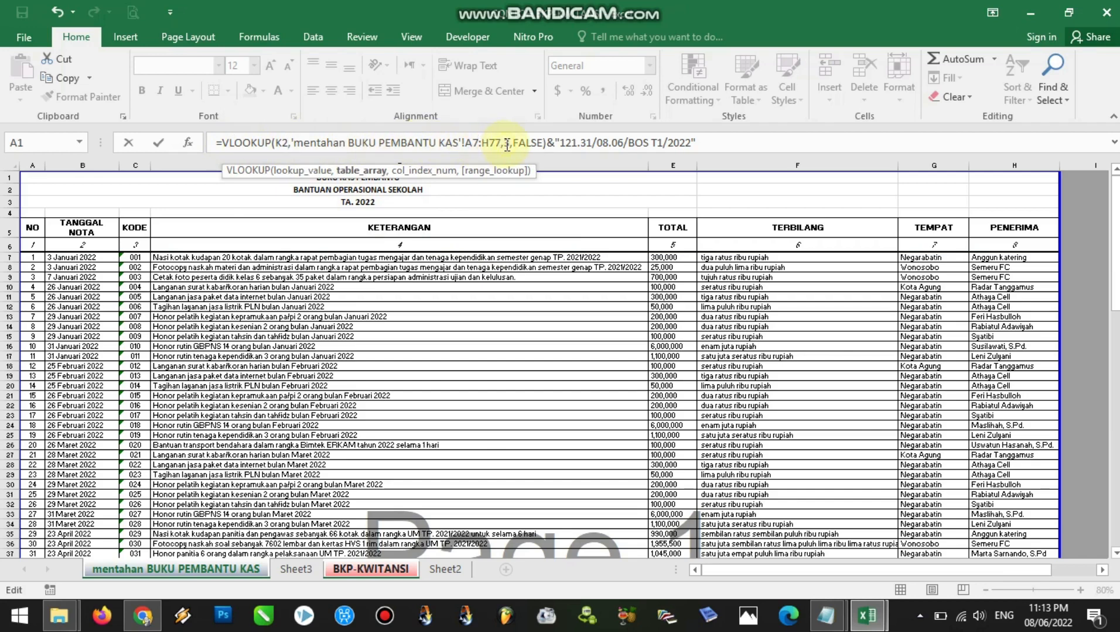
double_click(507, 143)
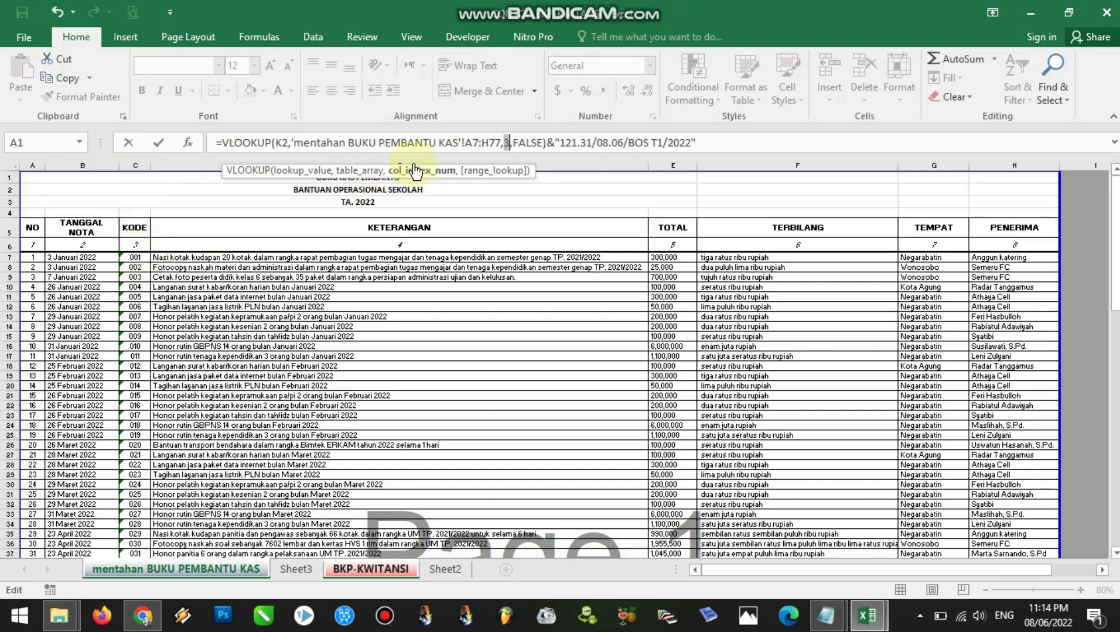
double_click(507, 142)
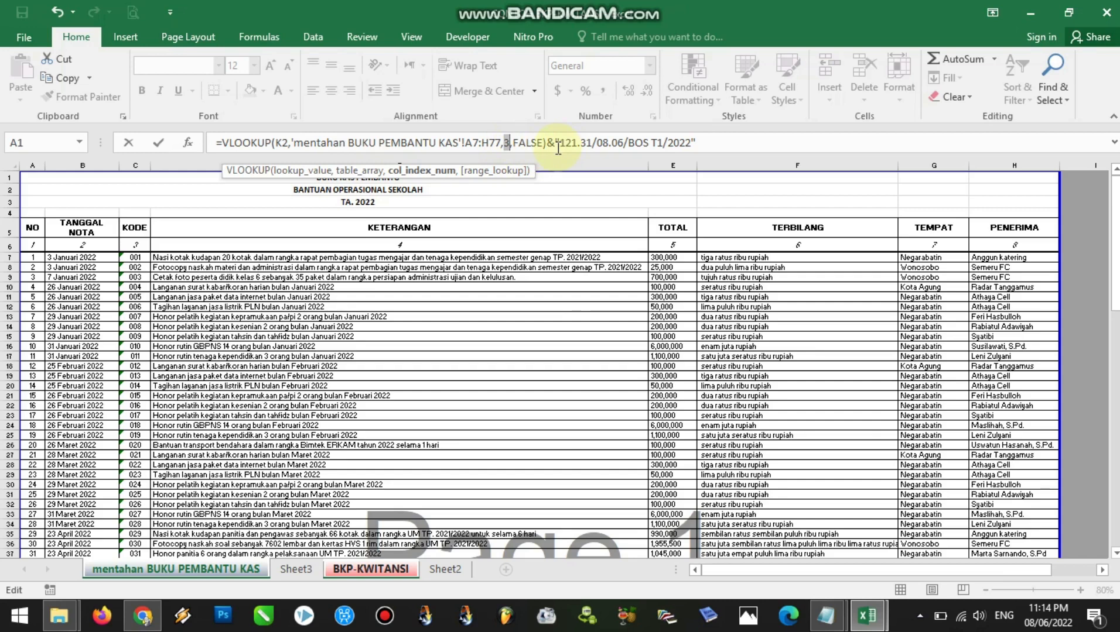
drag(560, 140, 689, 142)
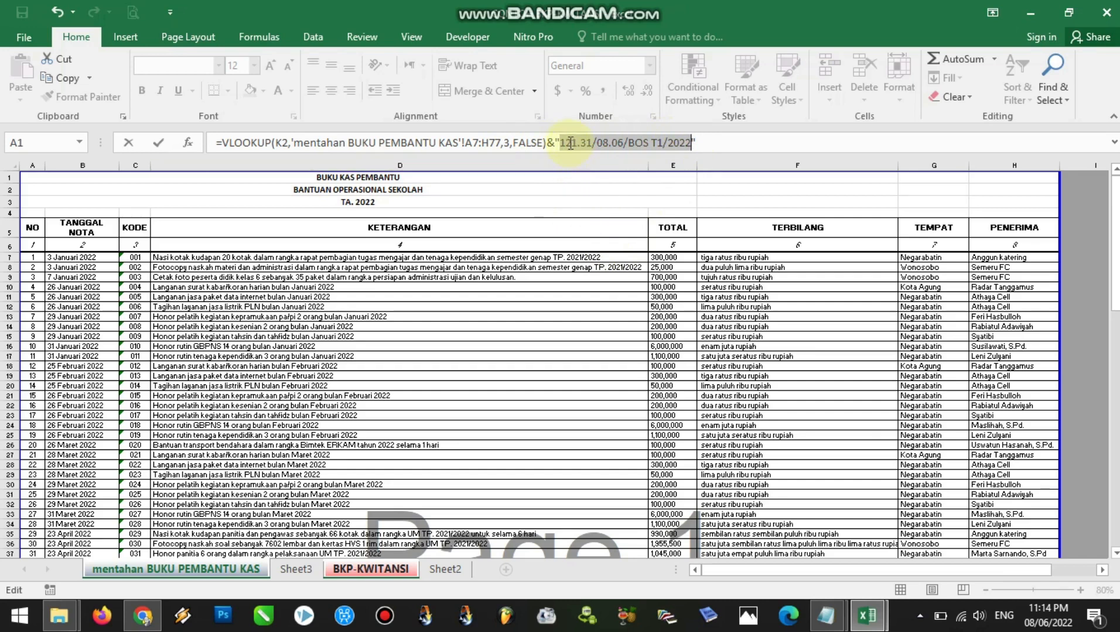
drag(564, 142, 621, 145)
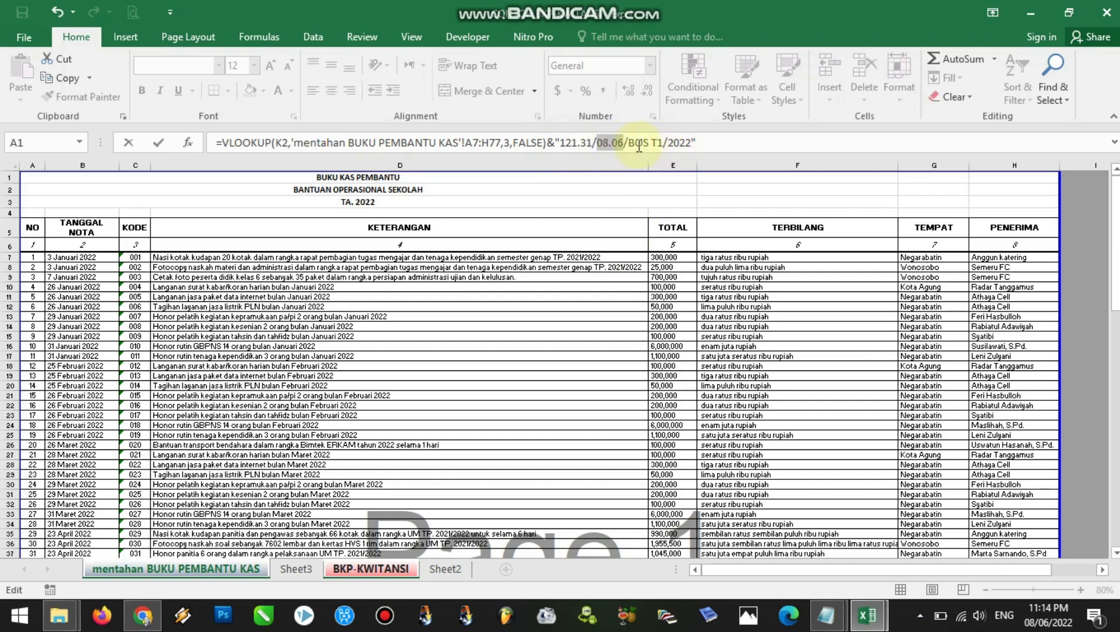
drag(628, 143, 564, 138)
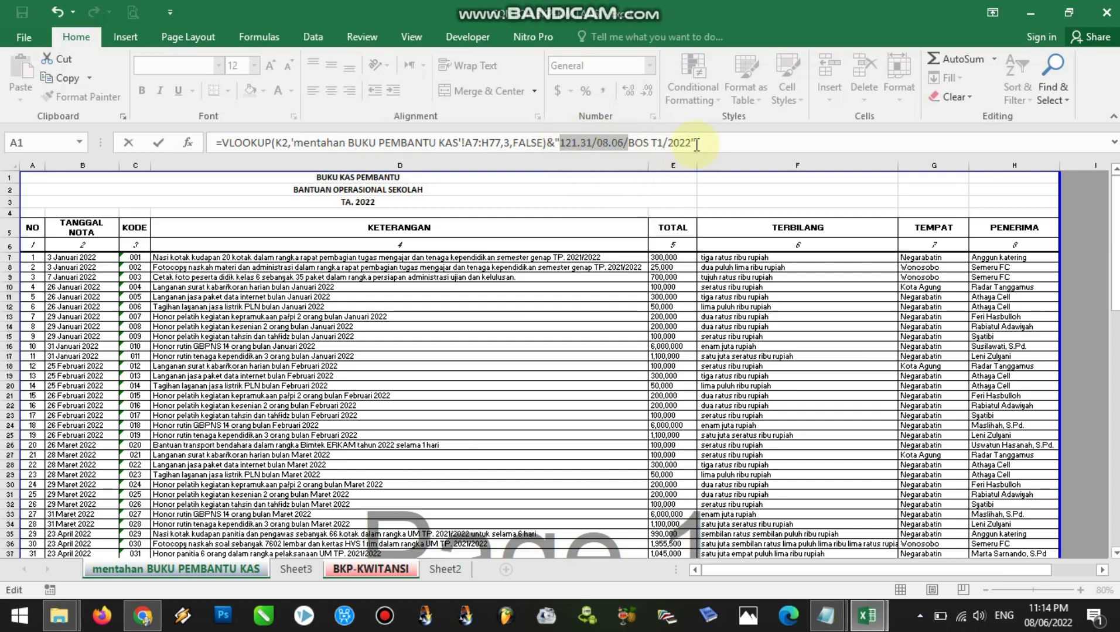
click(624, 143)
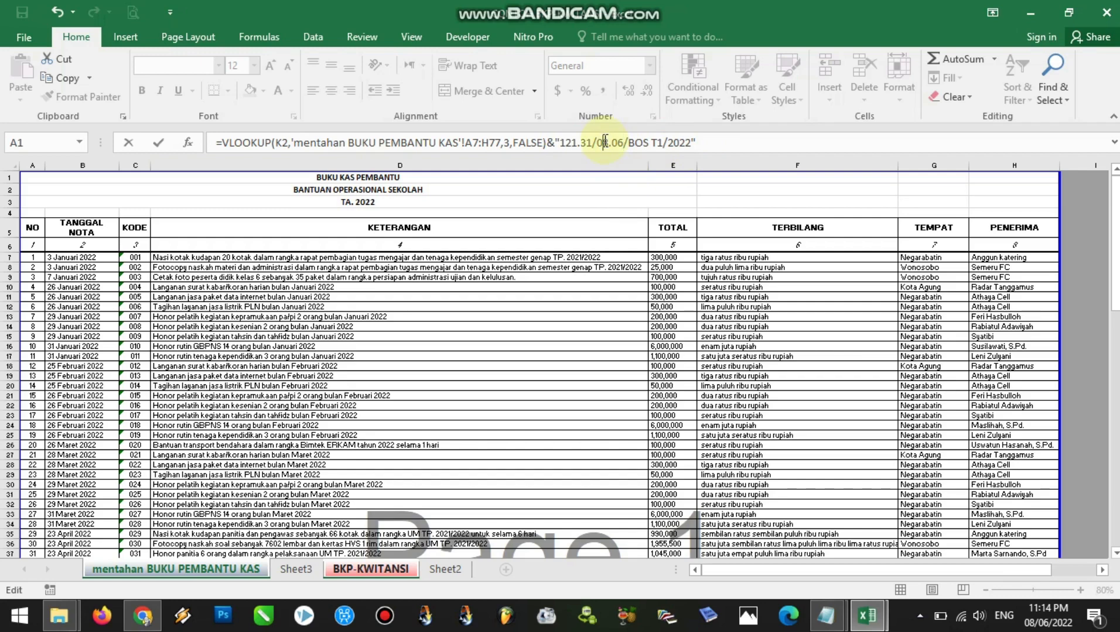
key(Return)
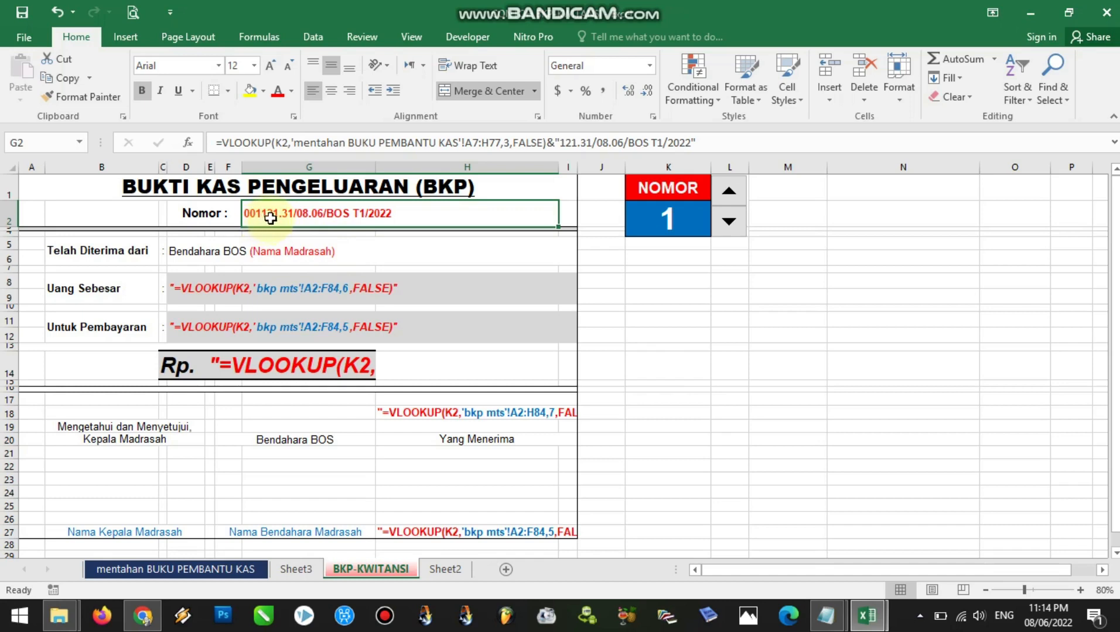
Add a slash before 121.31 in the Nomor formula's text suffix and recheck the formula in G2
click(559, 142)
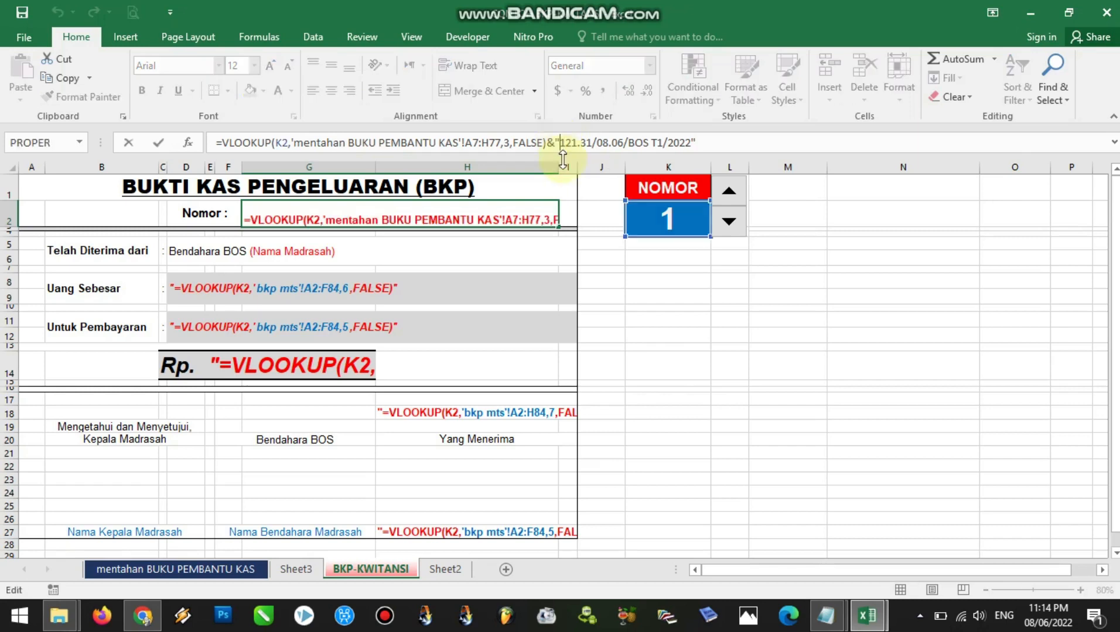
text(/)
key(Return)
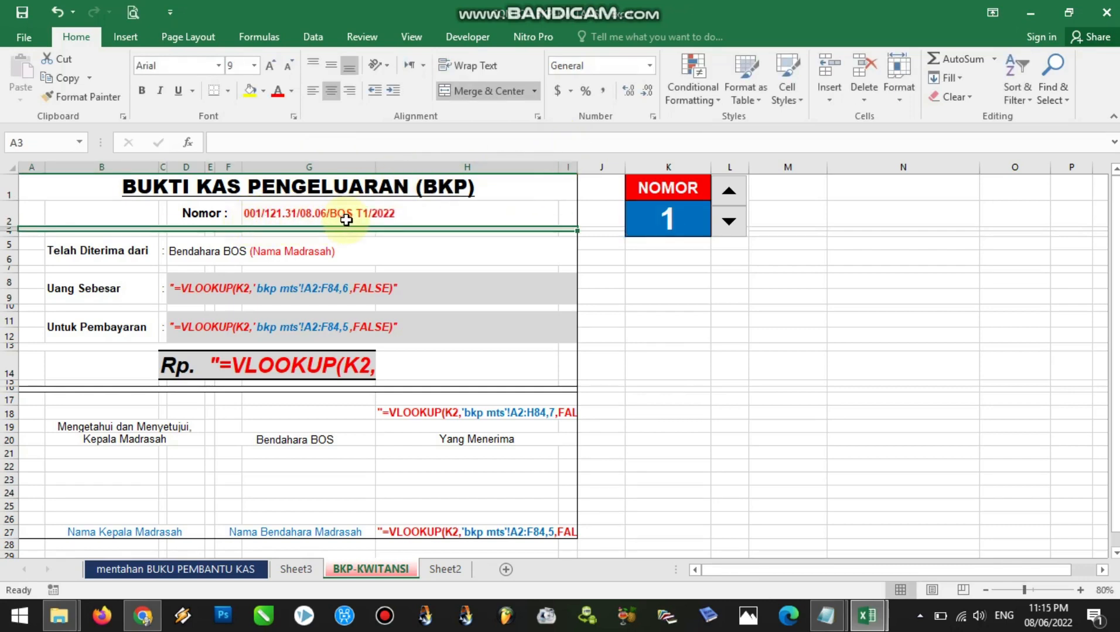
click(303, 216)
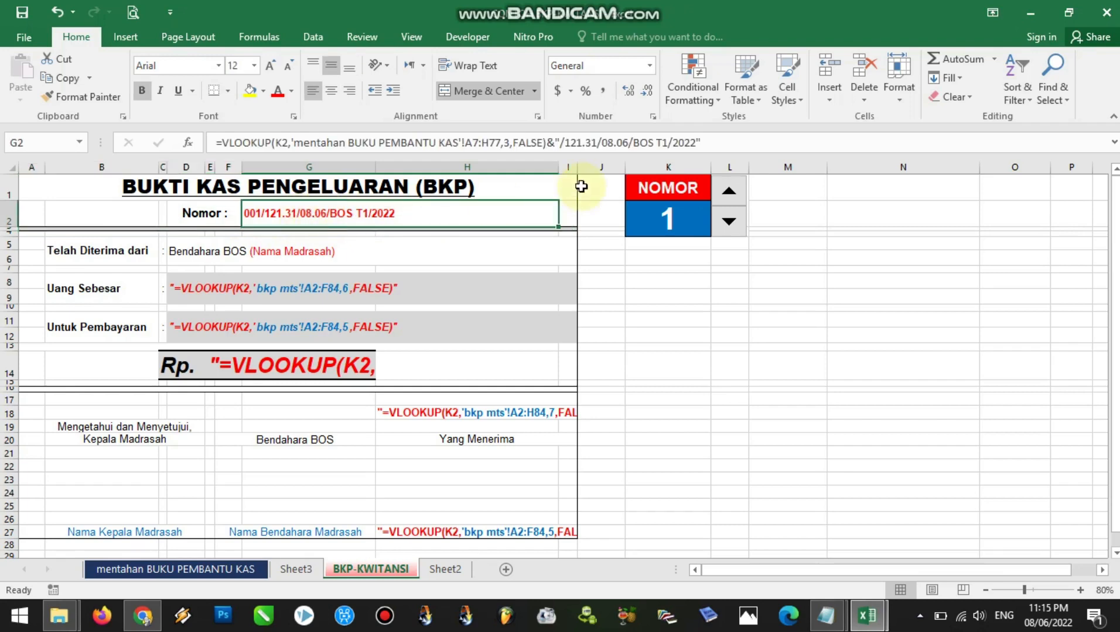
click(564, 143)
click(561, 142)
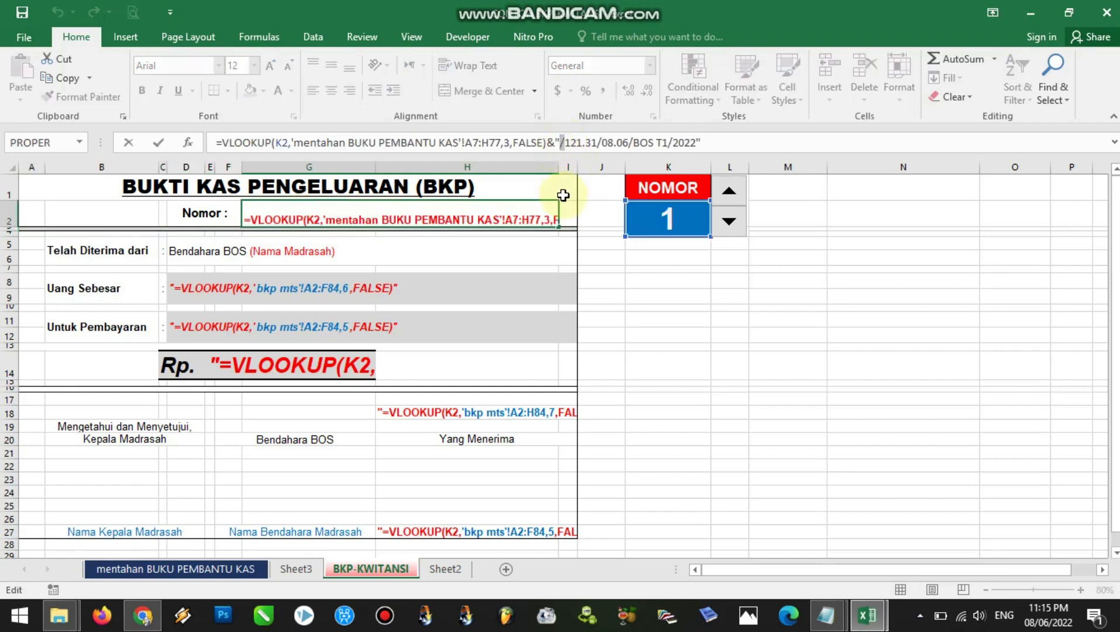
key(Return)
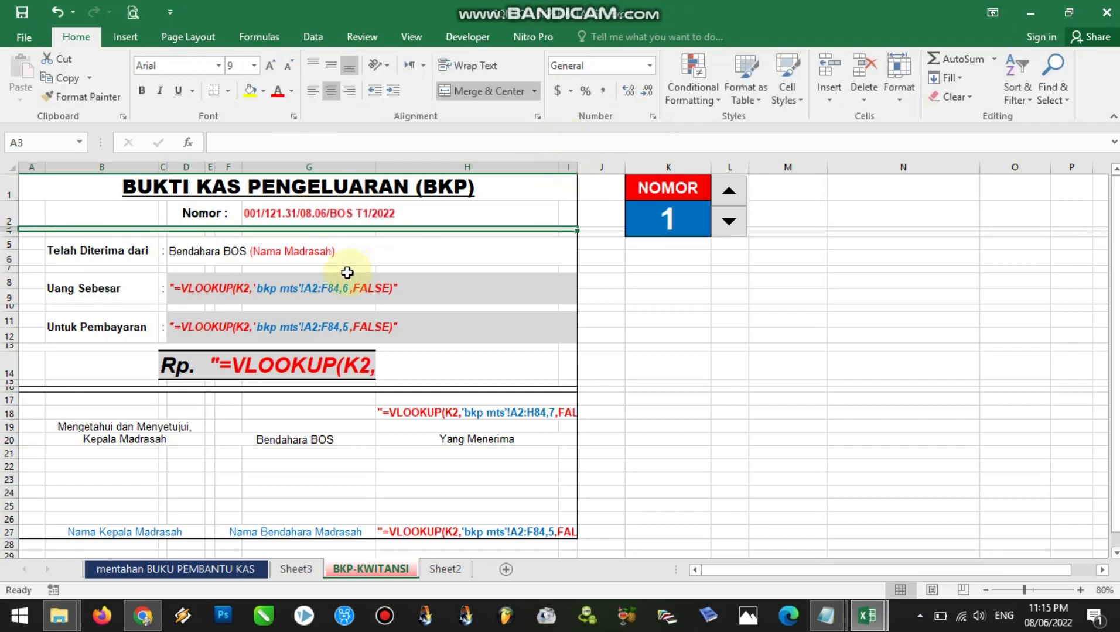
click(360, 215)
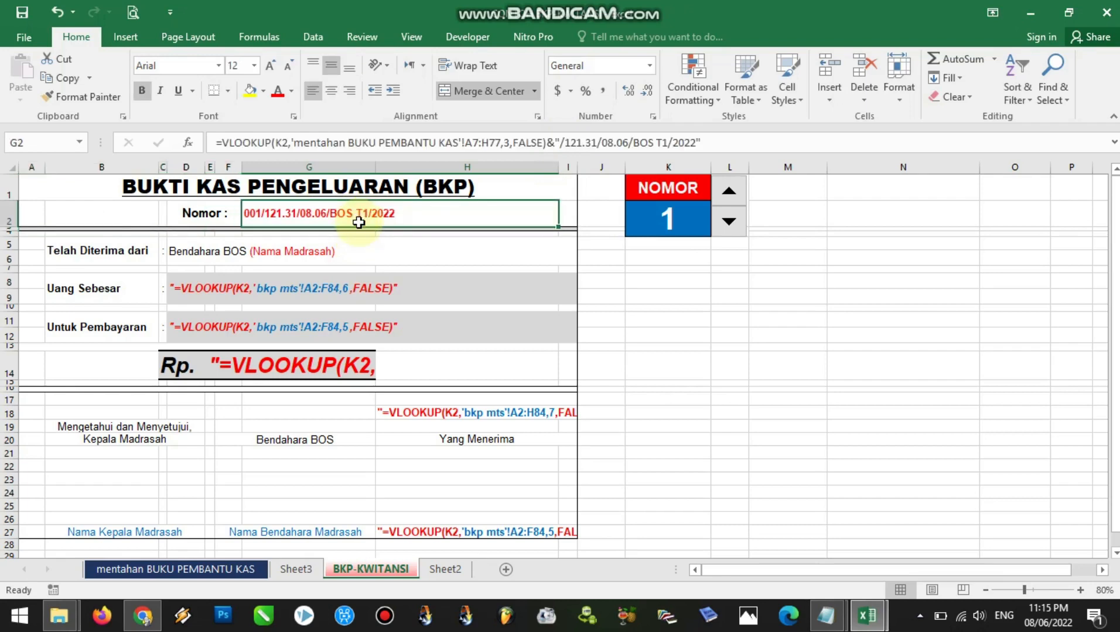
Examine the Telah Diterima dari entry in D5 and its (Nama Madrasah) placeholder
click(115, 256)
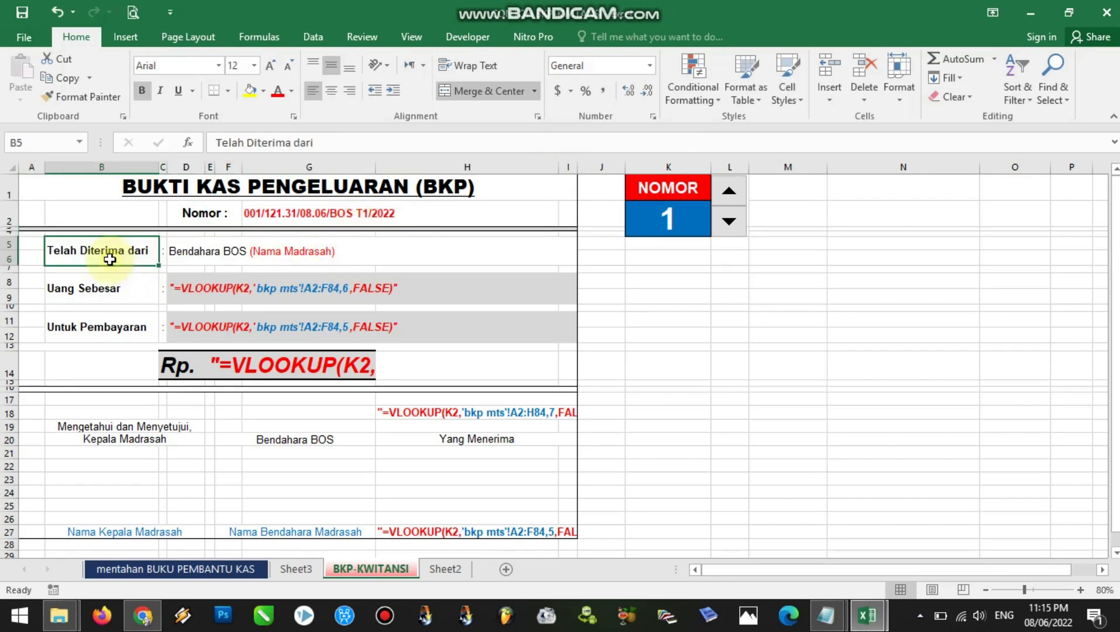
click(205, 258)
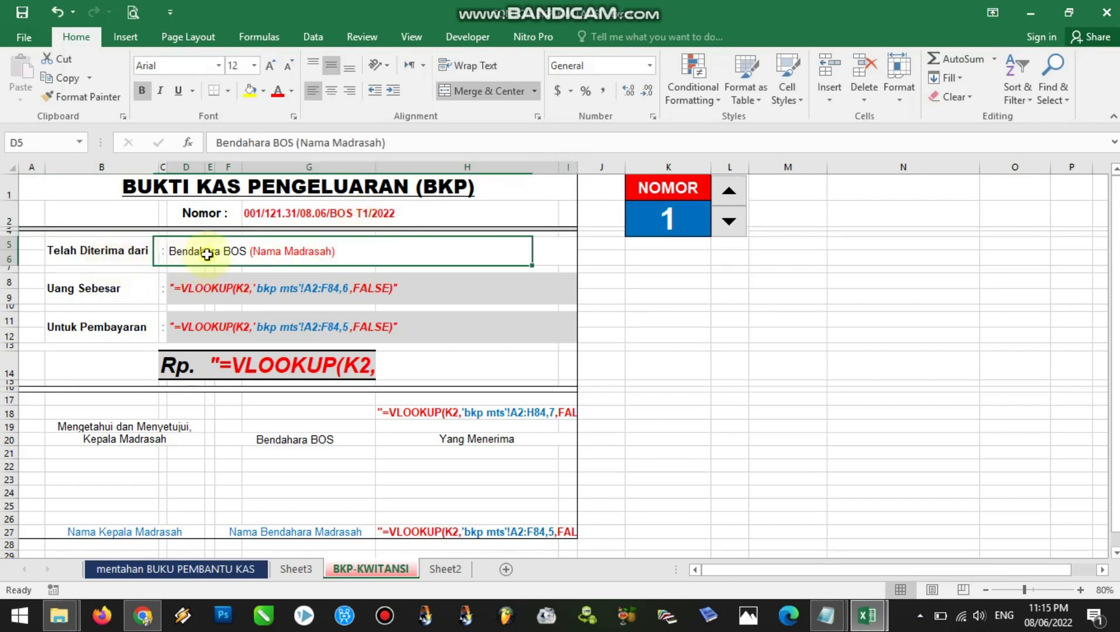
double_click(252, 252)
drag(253, 254, 334, 252)
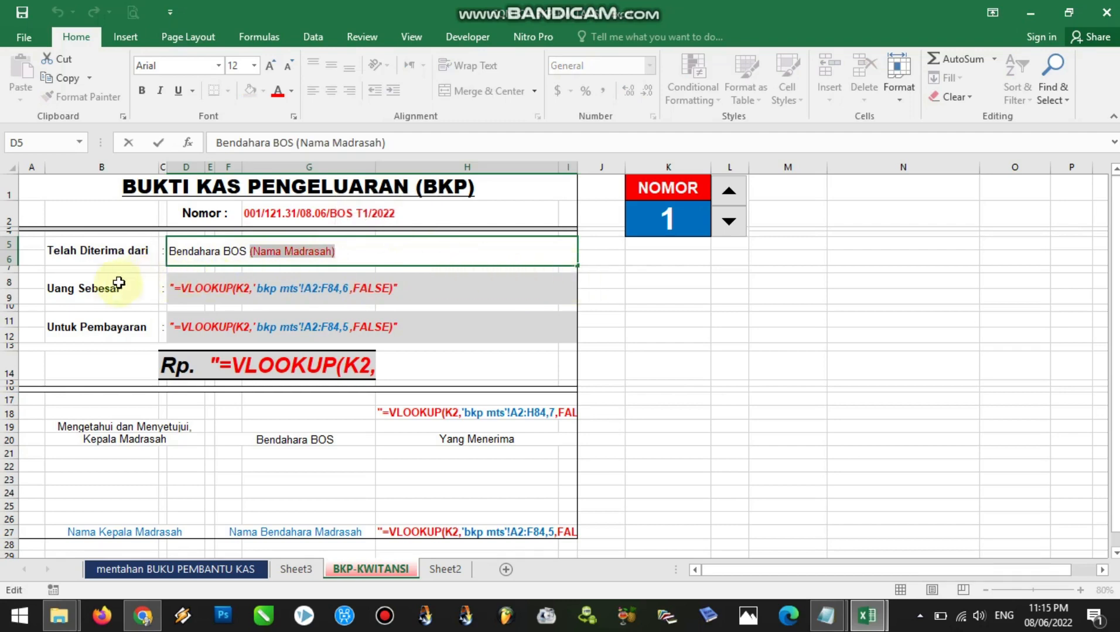
Remove the leading quote from the Uang Sebesar lookup formula in cell D8
click(176, 289)
click(111, 290)
click(176, 290)
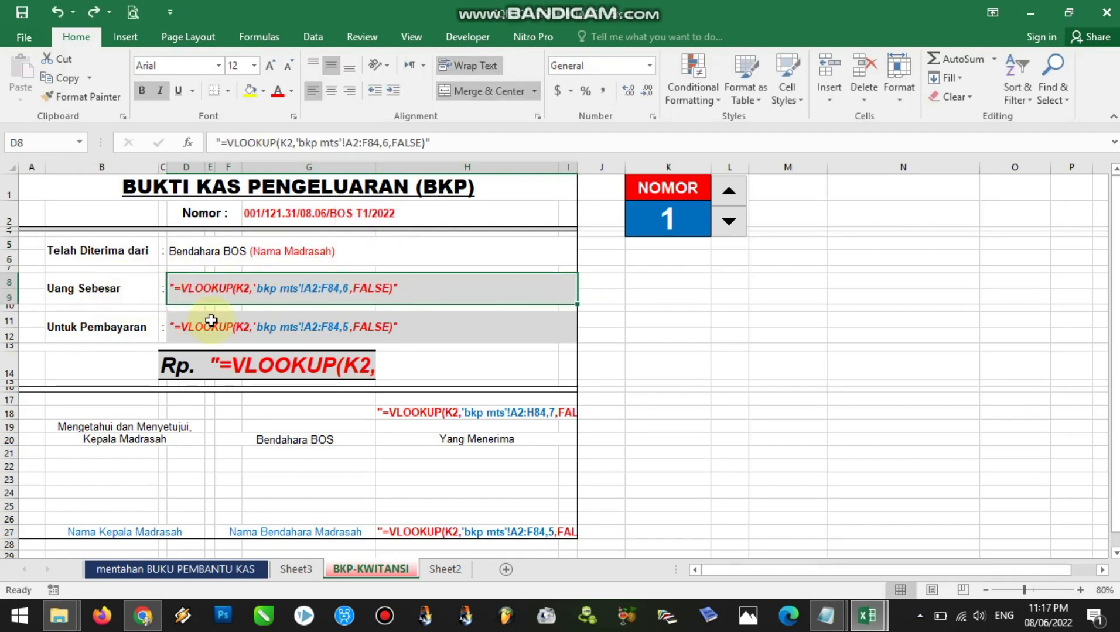
double_click(174, 288)
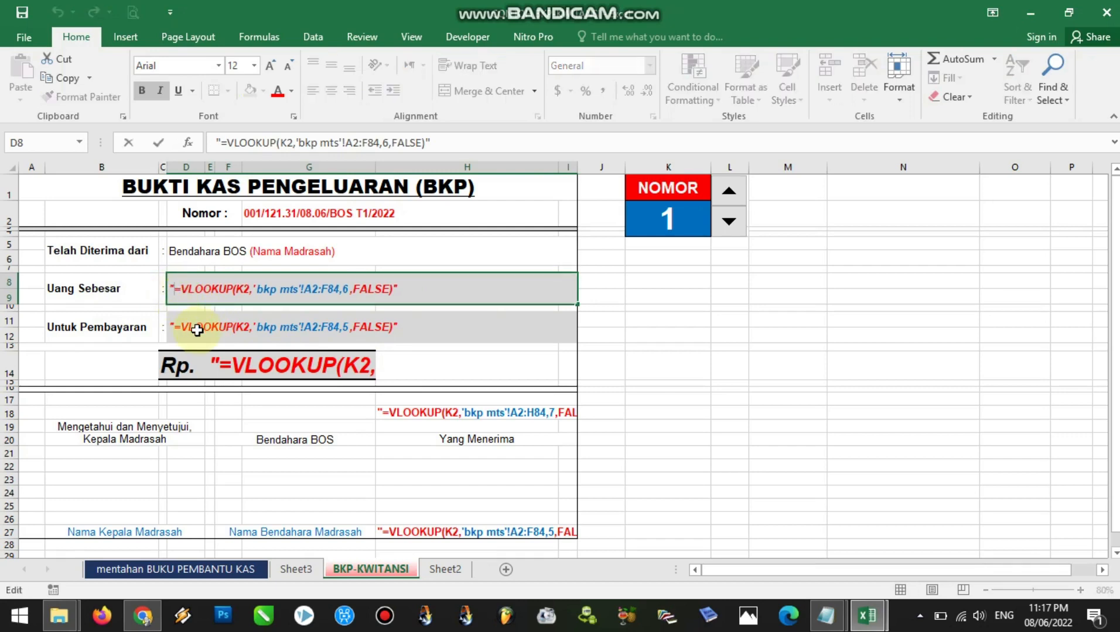
key(BackSpace)
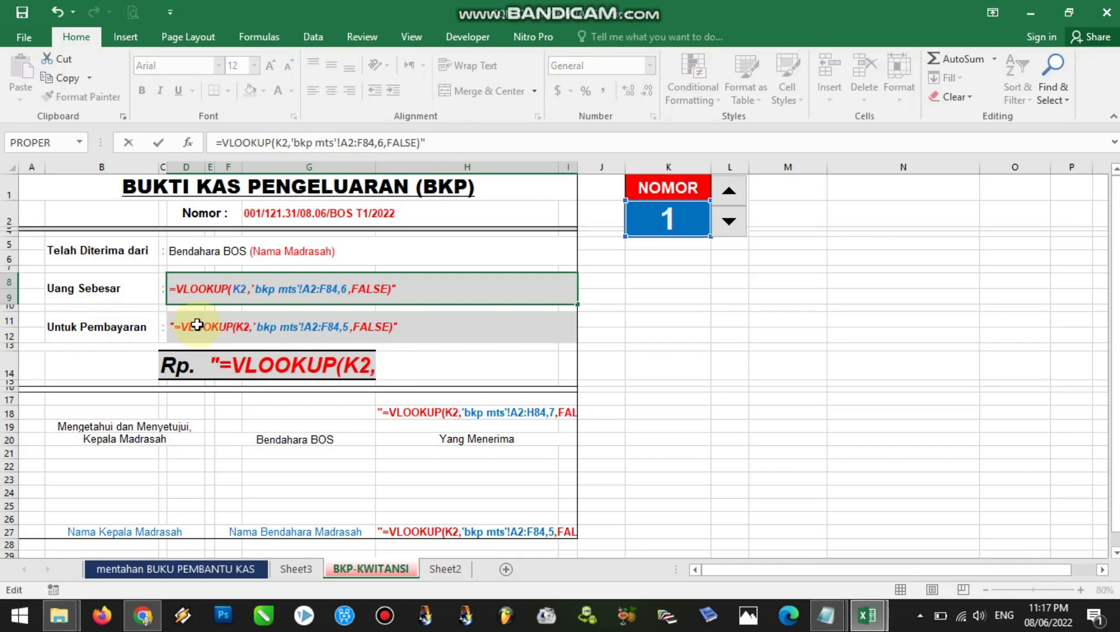
Replace the 'bkp mts' table array in the Uang Sebesar formula in D8 with 'mentahan BUKU PEMBANTU KAS'!A7:H77
click(247, 291)
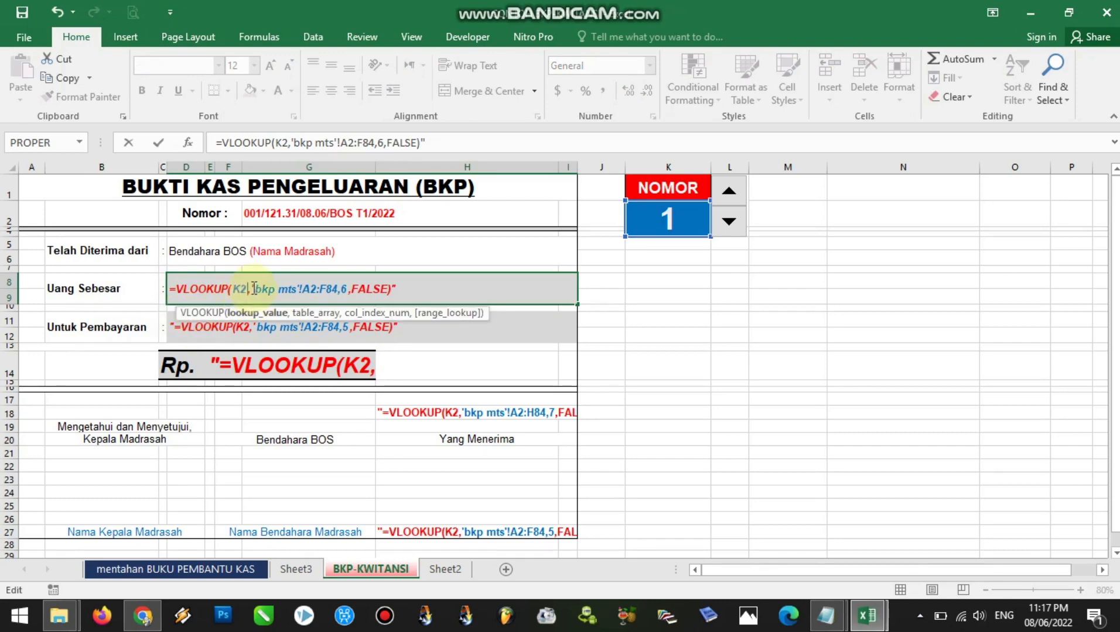
drag(266, 286, 327, 288)
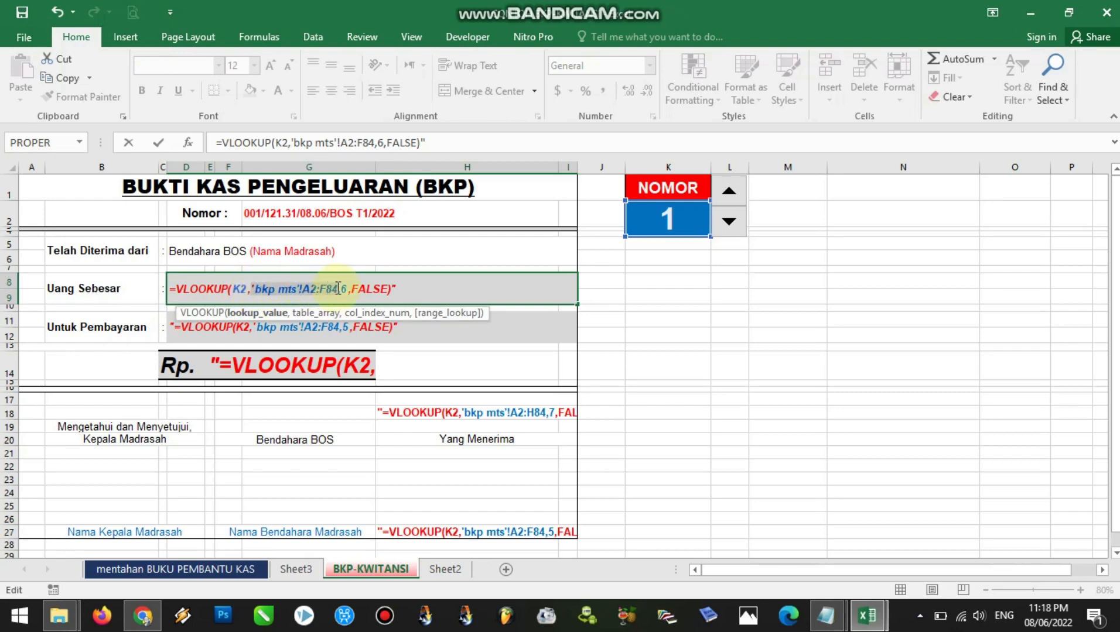
drag(338, 288, 338, 288)
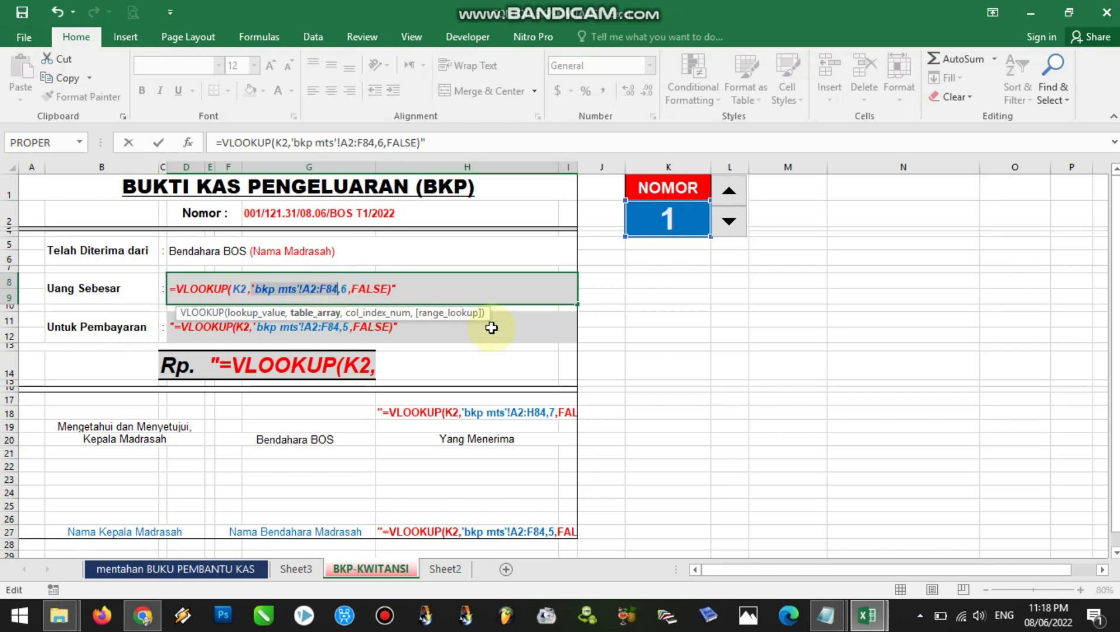
key(BackSpace)
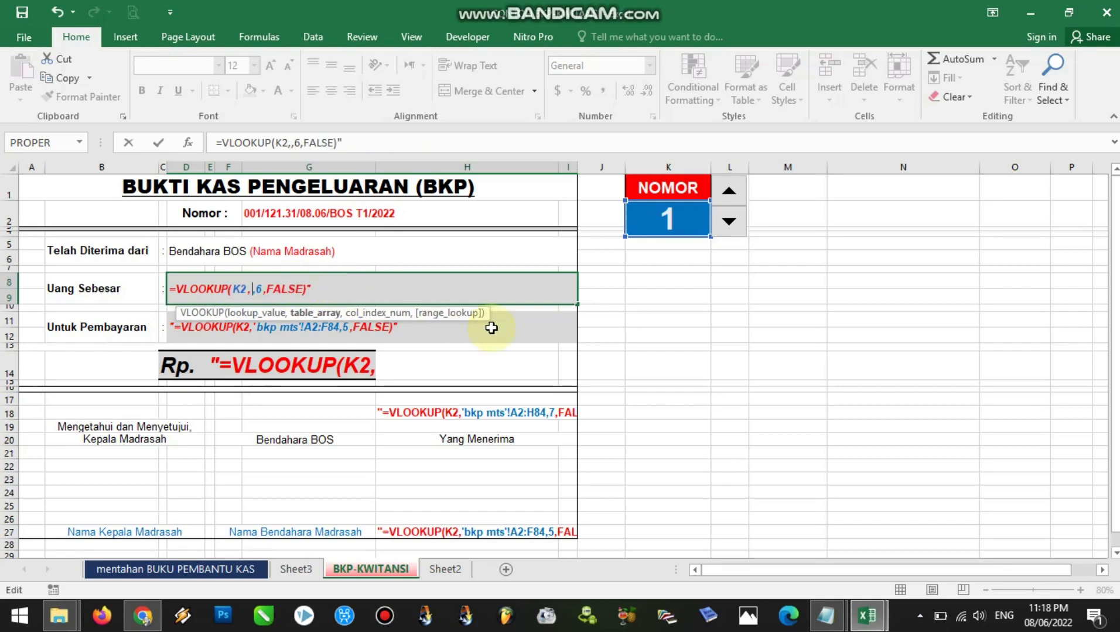
click(183, 571)
drag(30, 258, 1022, 356)
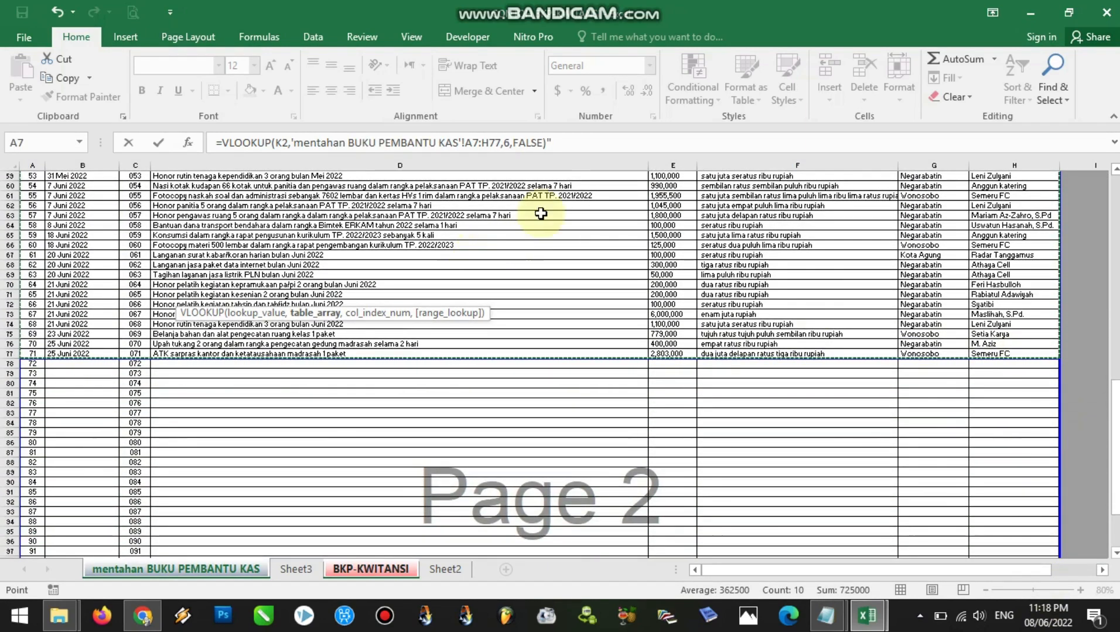
Remove the trailing quote from the Uang Sebesar formula and commit it in D8
click(550, 143)
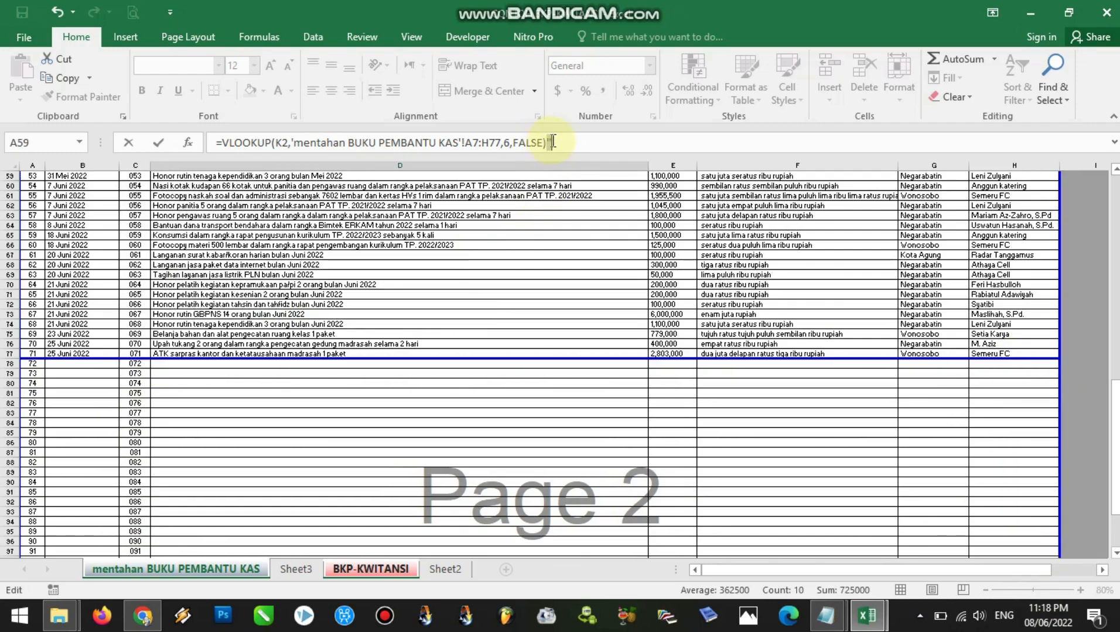
key(Return)
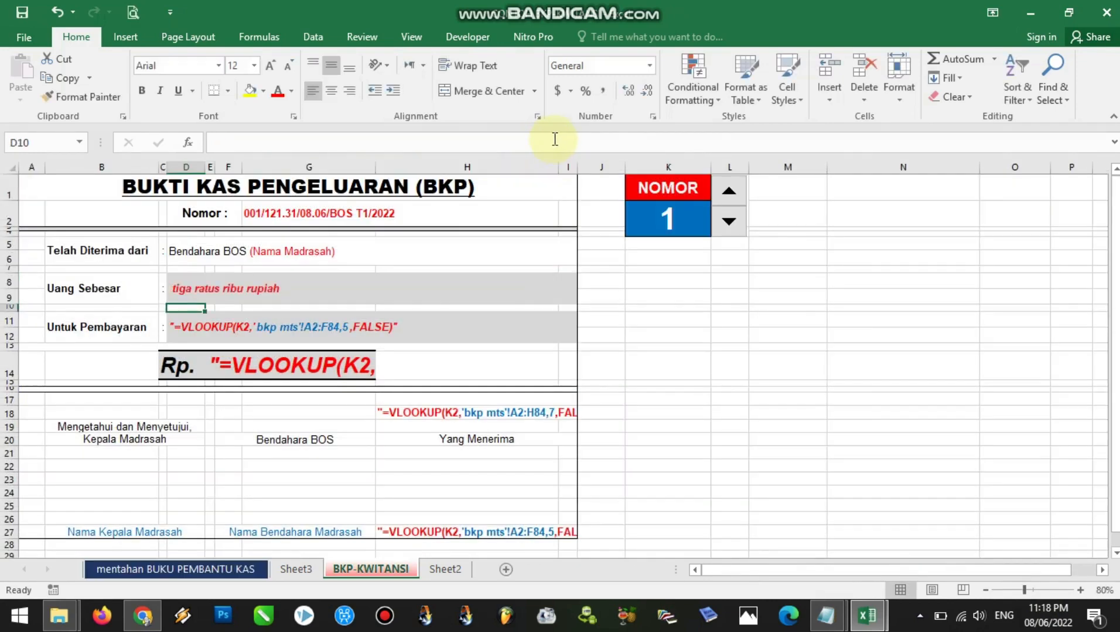
click(208, 292)
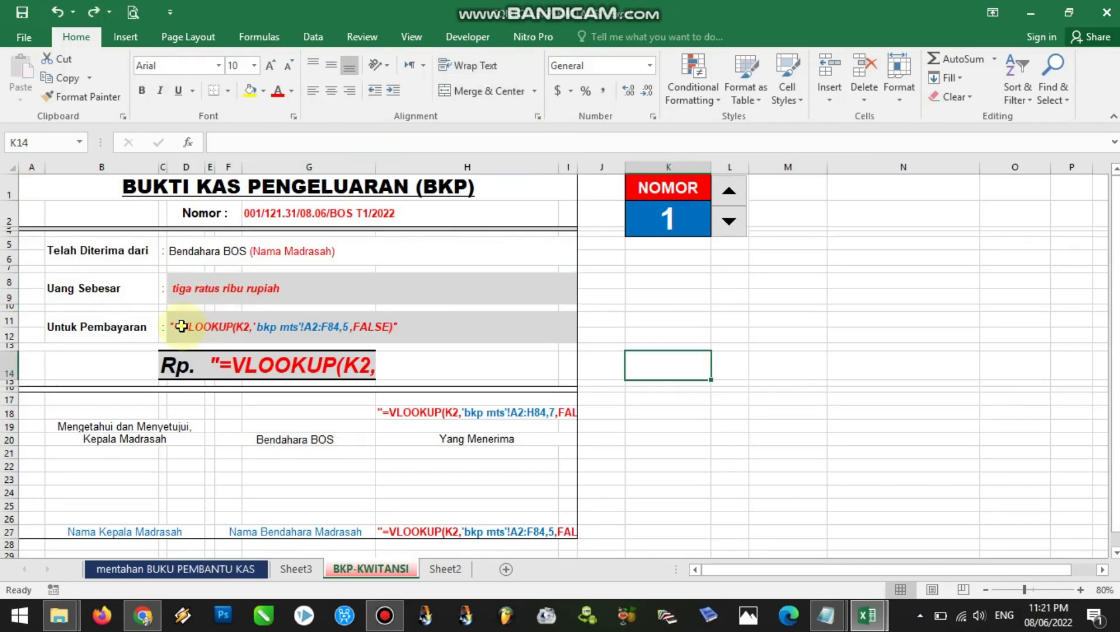
Check the KETERANGAN column's number in the cash book and set the Untuk Pembayaran formula's column index in D11 to 4
click(181, 326)
click(113, 329)
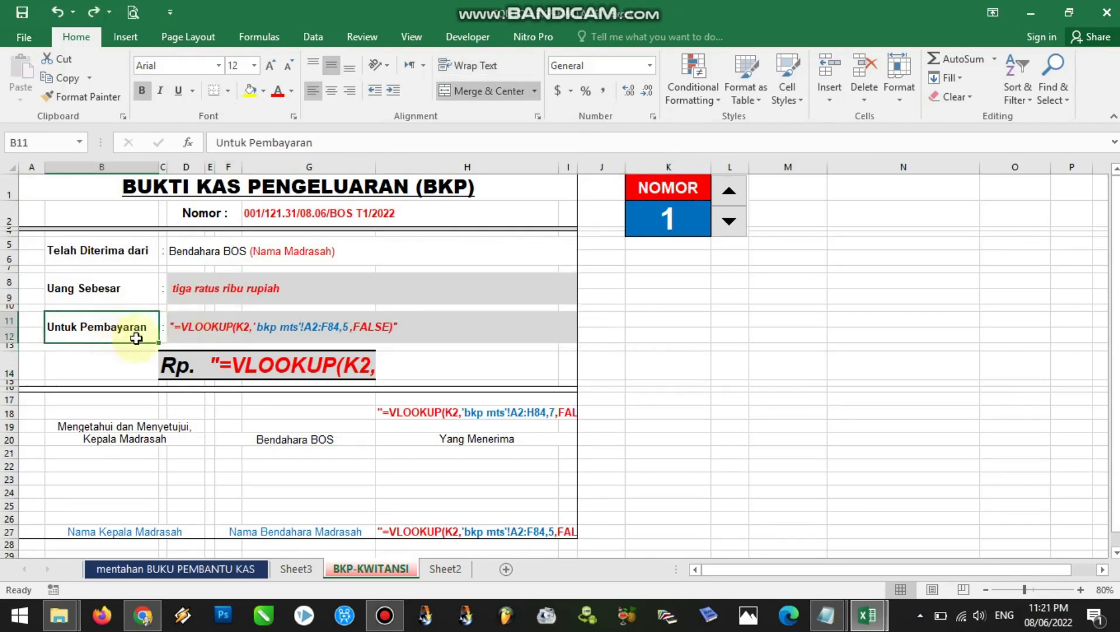
click(182, 327)
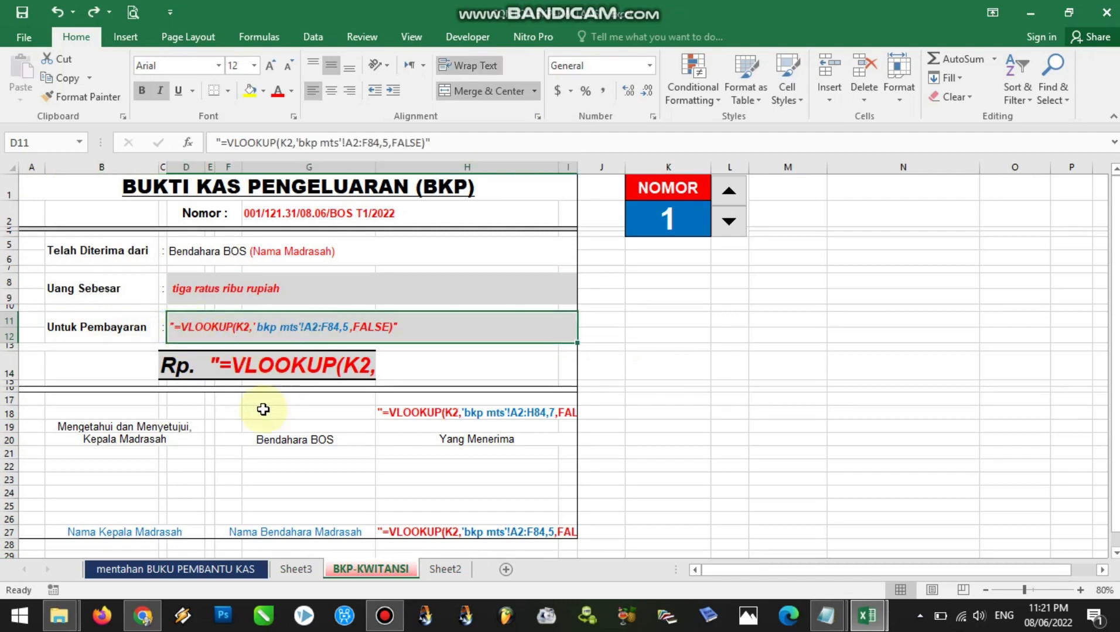
click(170, 565)
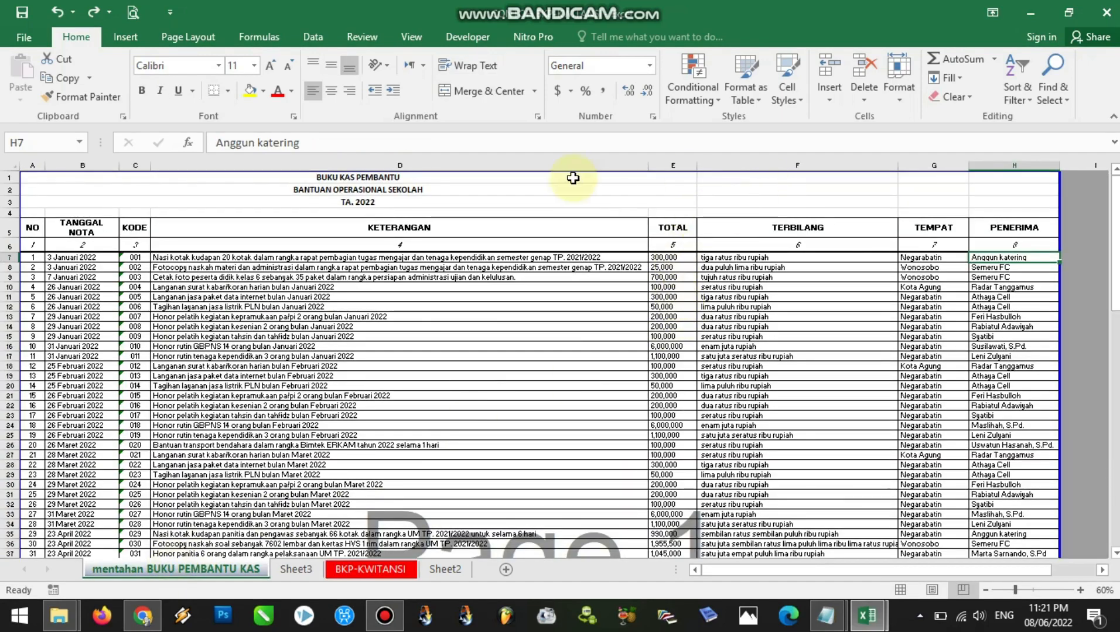
click(450, 166)
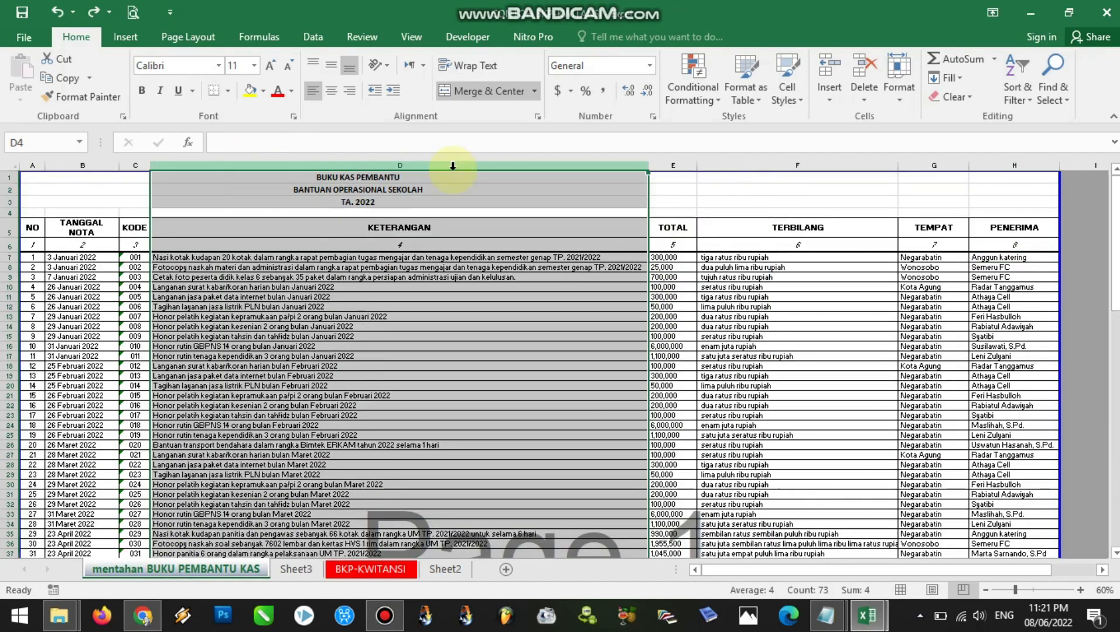
click(366, 571)
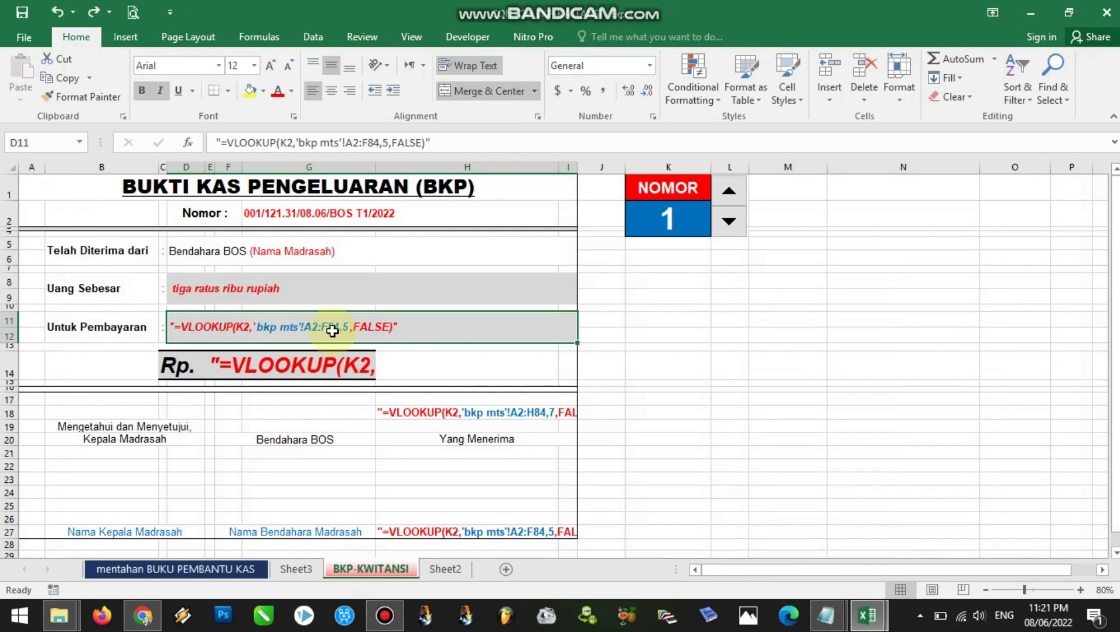
double_click(346, 328)
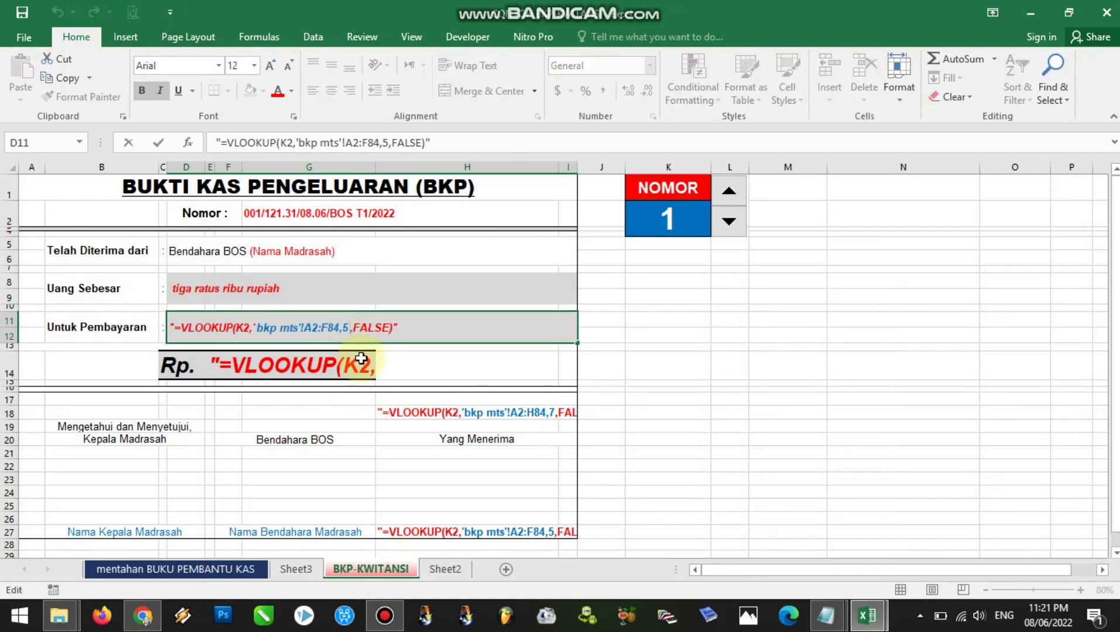
key(BackSpace)
text(4)
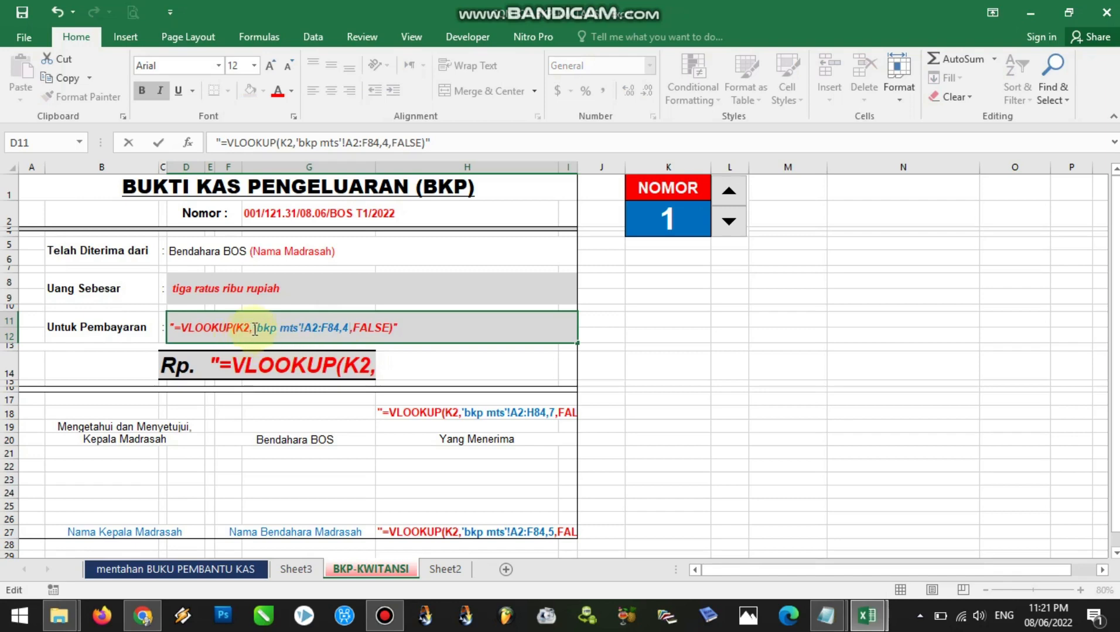
Remove the leading quote from the Untuk Pembayaran lookup formula in cell D11
drag(253, 327, 332, 328)
click(175, 328)
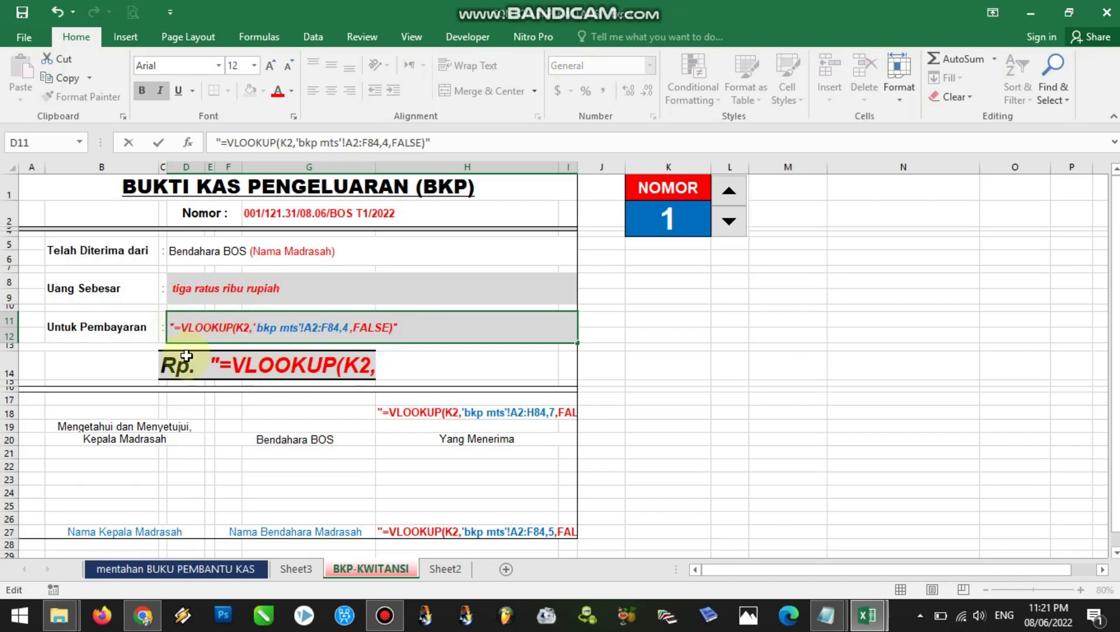
key(BackSpace)
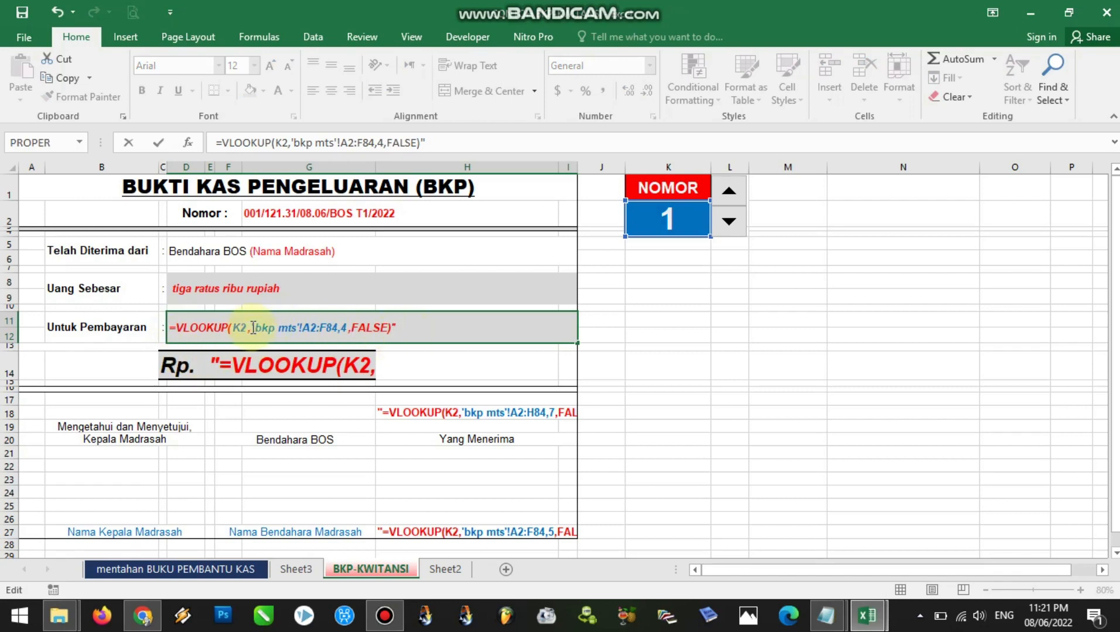
Replace the 'bkp mts' table array in the Untuk Pembayaran formula with 'mentahan BUKU PEMBANTU KAS'!A7:H77
drag(273, 327, 340, 328)
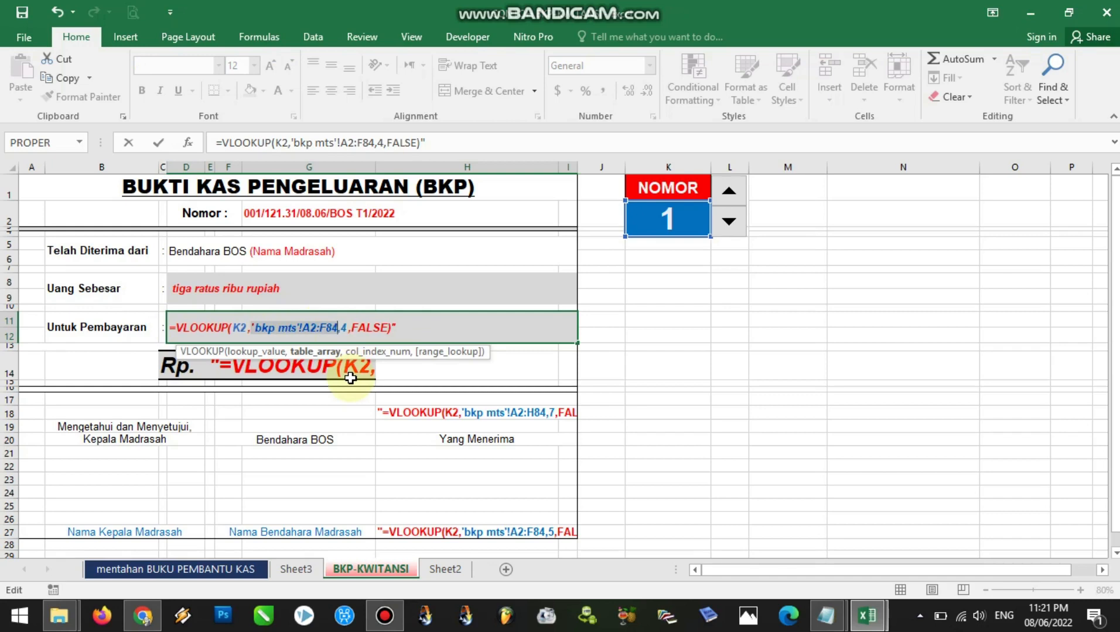
key(BackSpace)
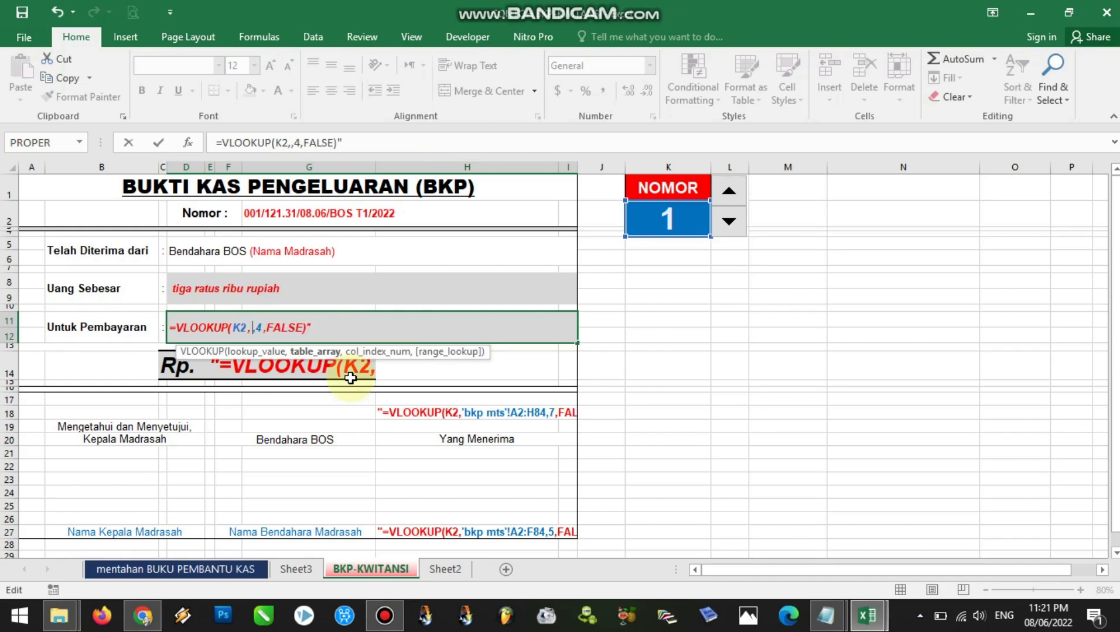
click(129, 571)
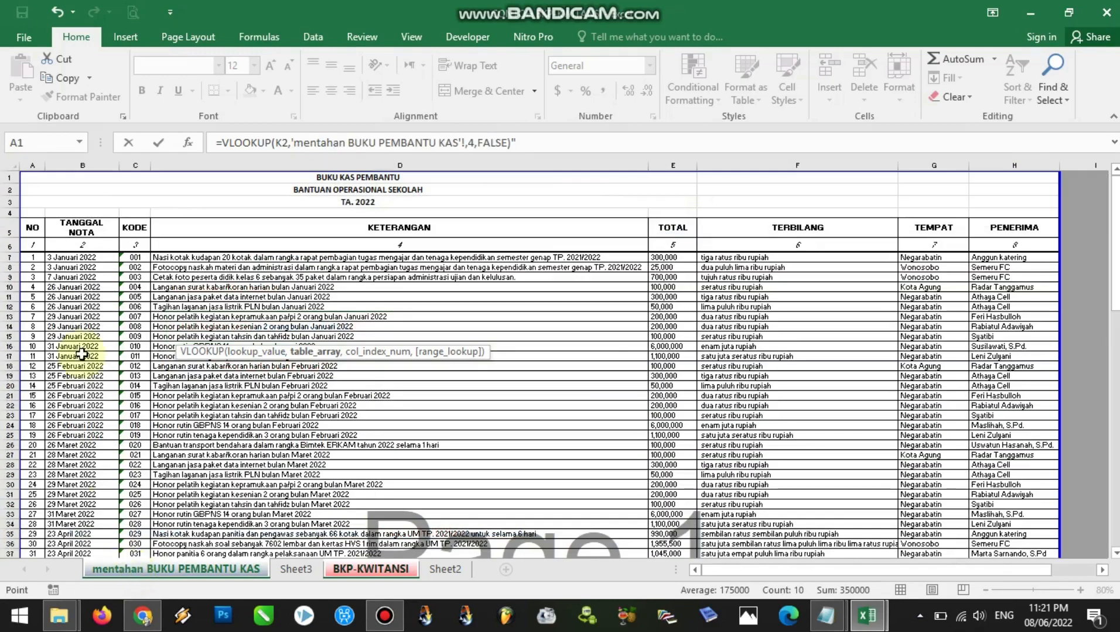
click(34, 257)
drag(34, 257, 915, 356)
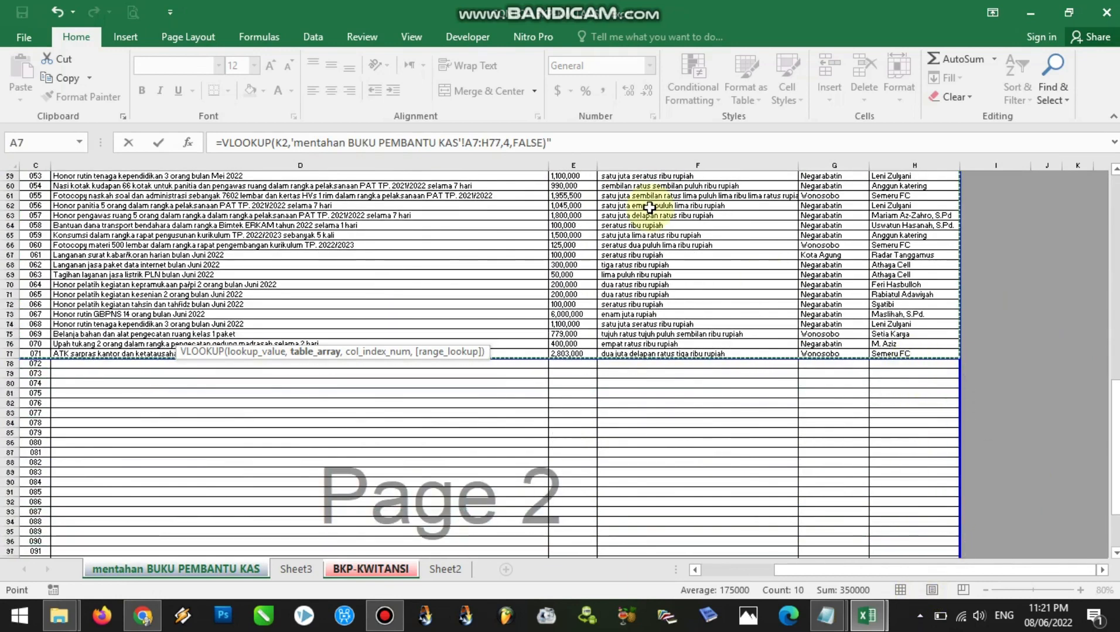
Remove the trailing quote from the Untuk Pembayaran formula and commit it in D11
click(550, 144)
key(Return)
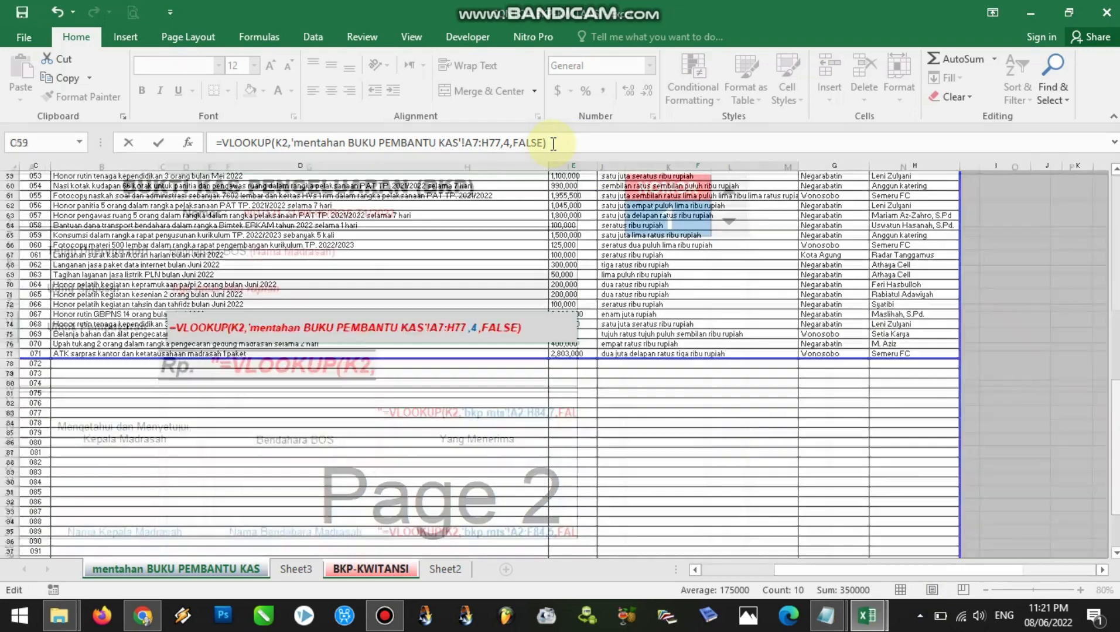
click(300, 331)
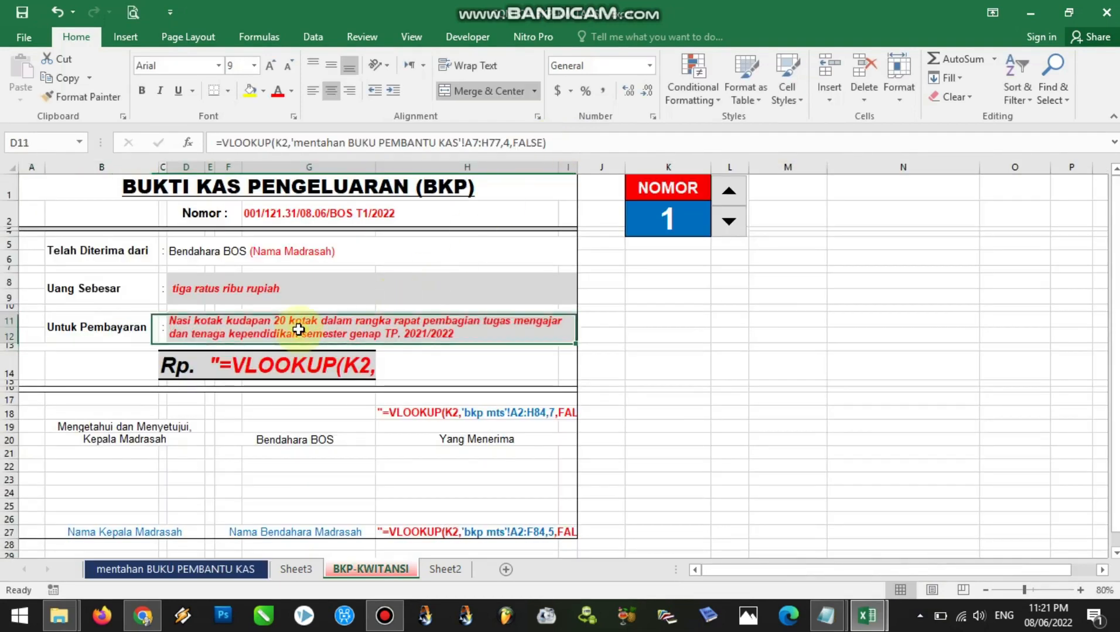
Remove the leading quote from the Rp. amount lookup formula in cell E14
click(322, 368)
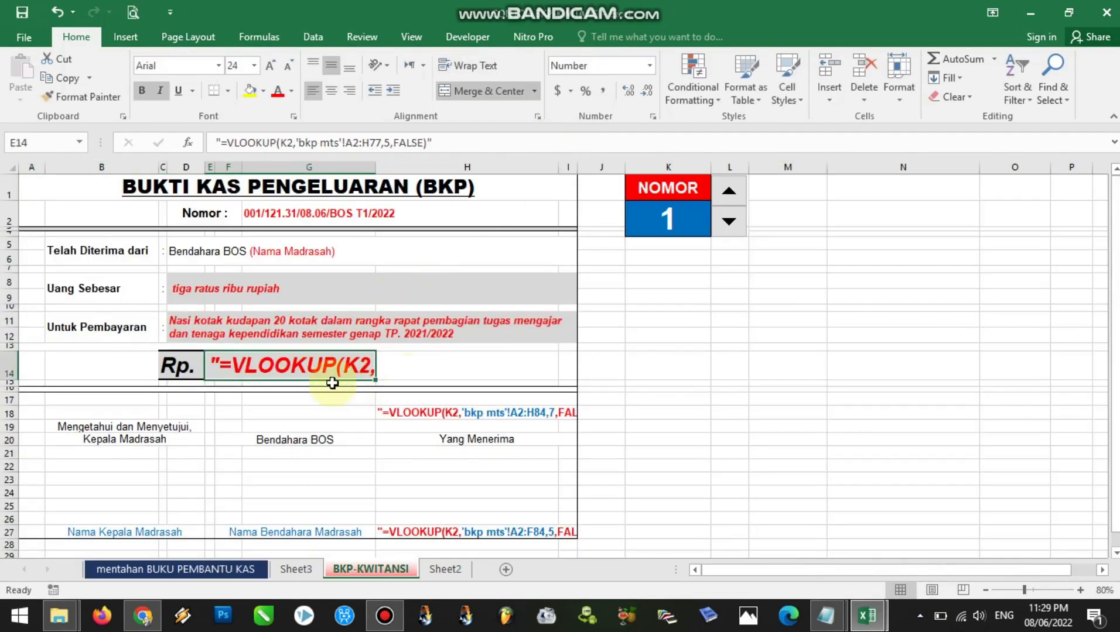
double_click(222, 367)
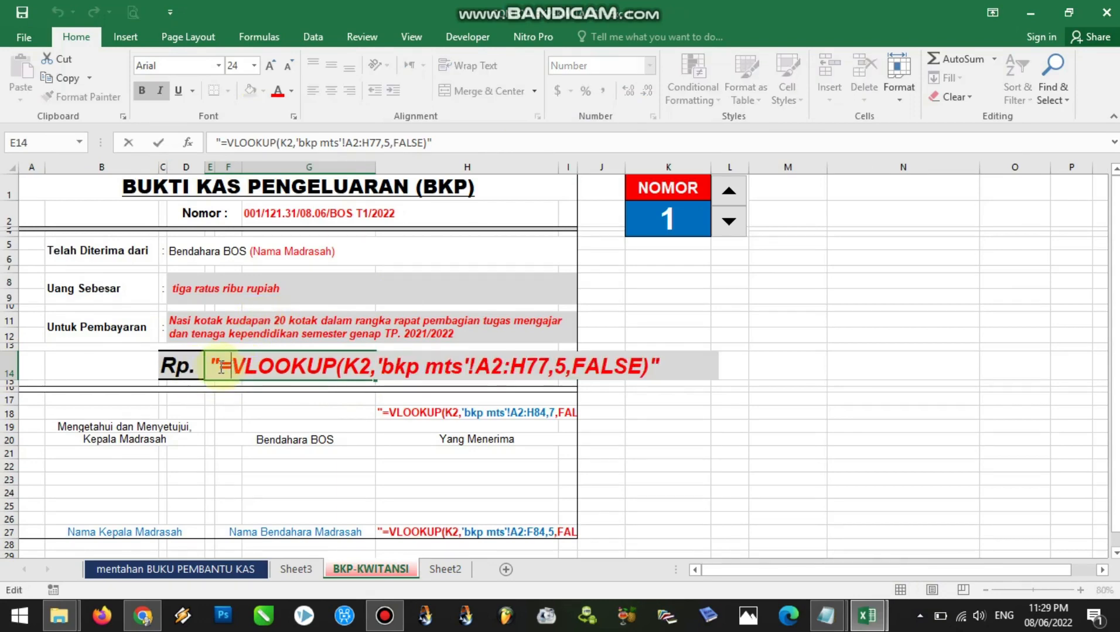
drag(211, 361, 218, 362)
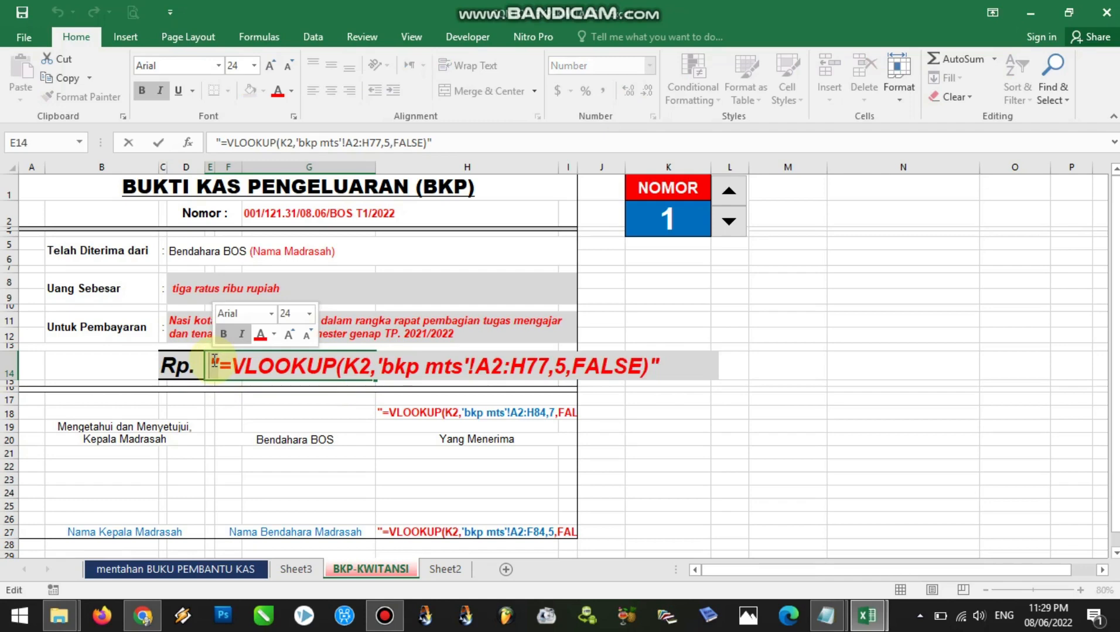
key(Delete)
Delete the old 'bkp mts'!A2:H77 table array from the Rp. formula in E14, keeping K2 as lookup value
click(351, 368)
click(278, 367)
click(366, 368)
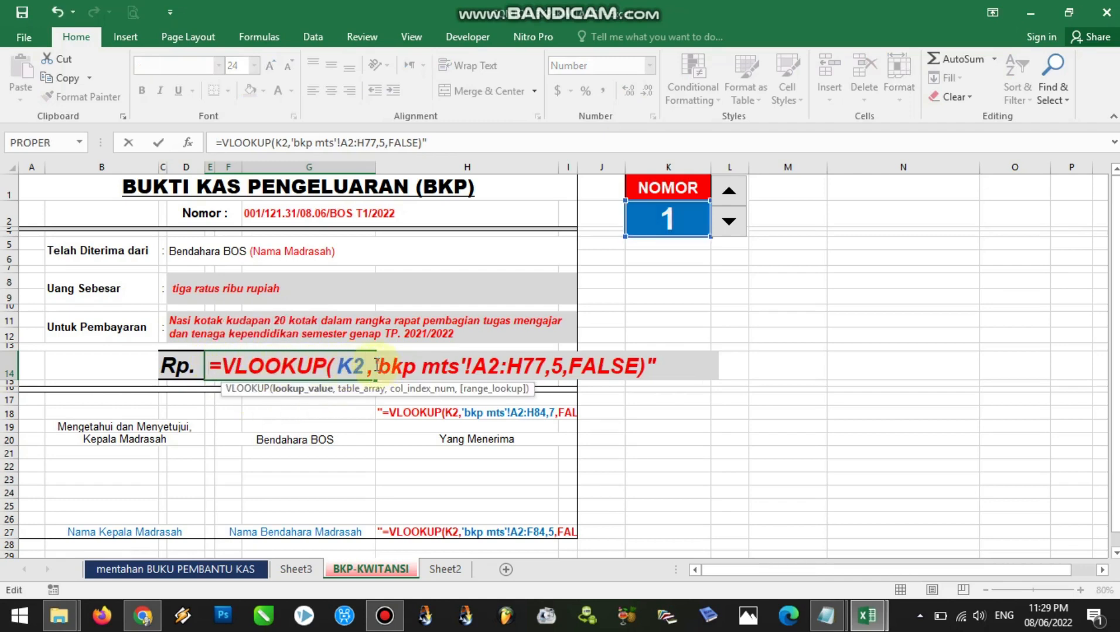
click(420, 366)
click(376, 366)
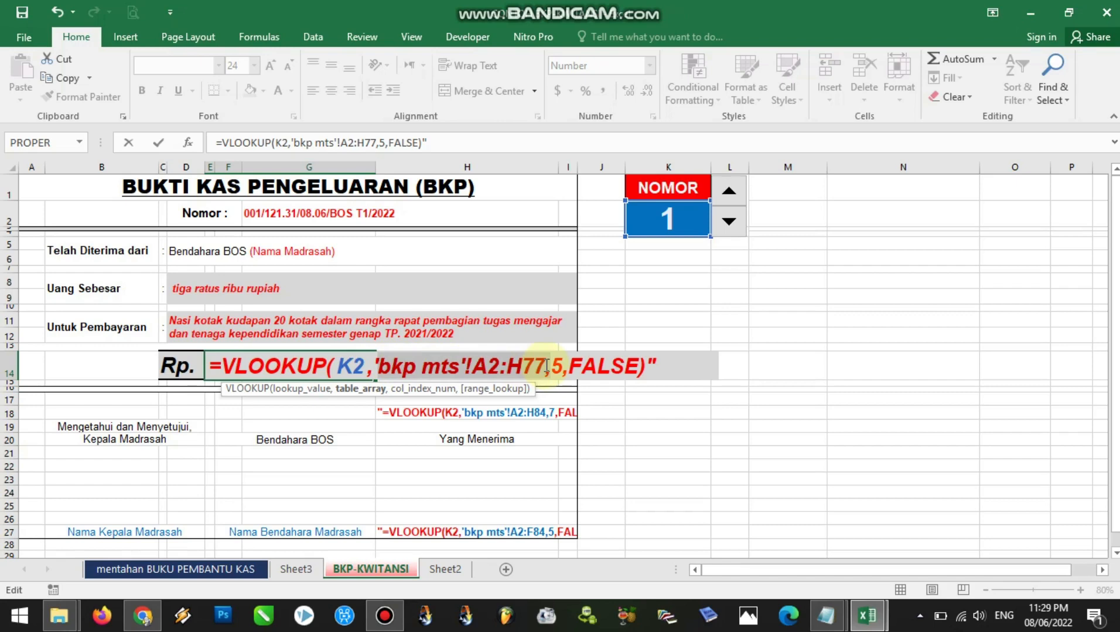
key(BackSpace)
key(BackSpace)
key(BackSpace)
key(BackSpace)
key(BackSpace)
key(BackSpace)
key(BackSpace)
key(BackSpace)
key(BackSpace)
key(BackSpace)
key(BackSpace)
key(BackSpace)
key(BackSpace)
key(BackSpace)
key(BackSpace)
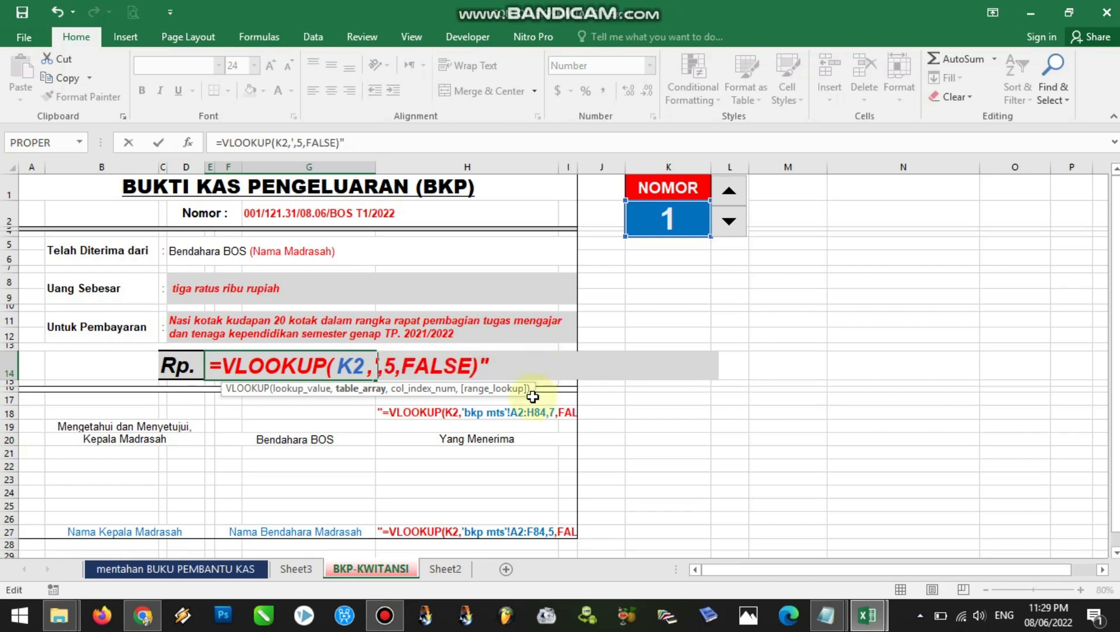
key(BackSpace)
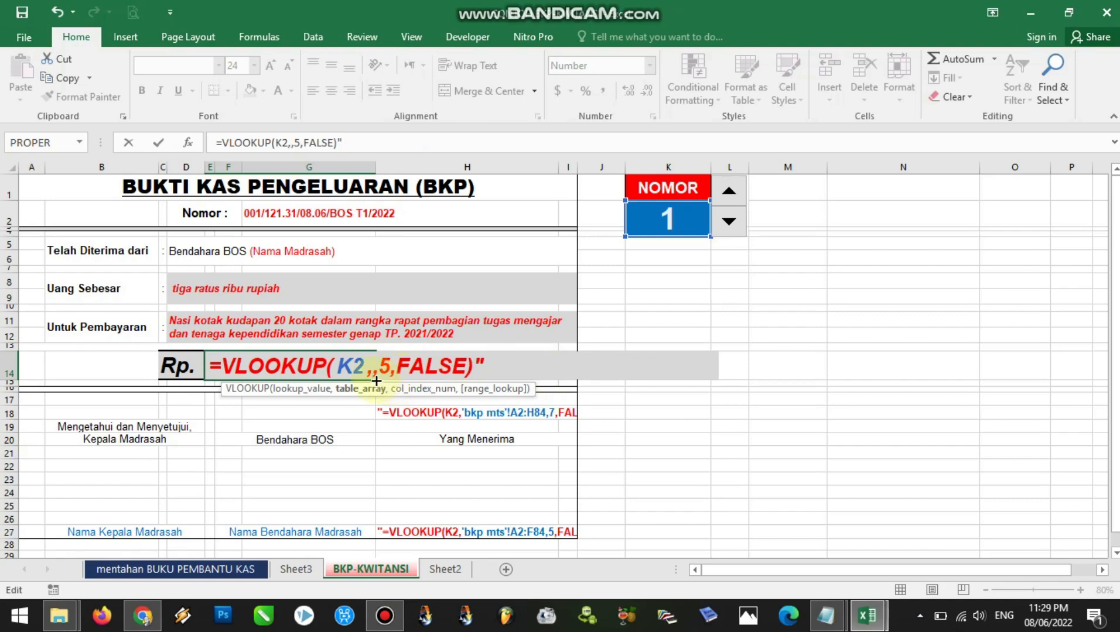
Use 'mentahan BUKU PEMBANTU KAS'!A7:H77 as the Rp. formula's table array, remove its trailing quote and commit it in E14
click(157, 570)
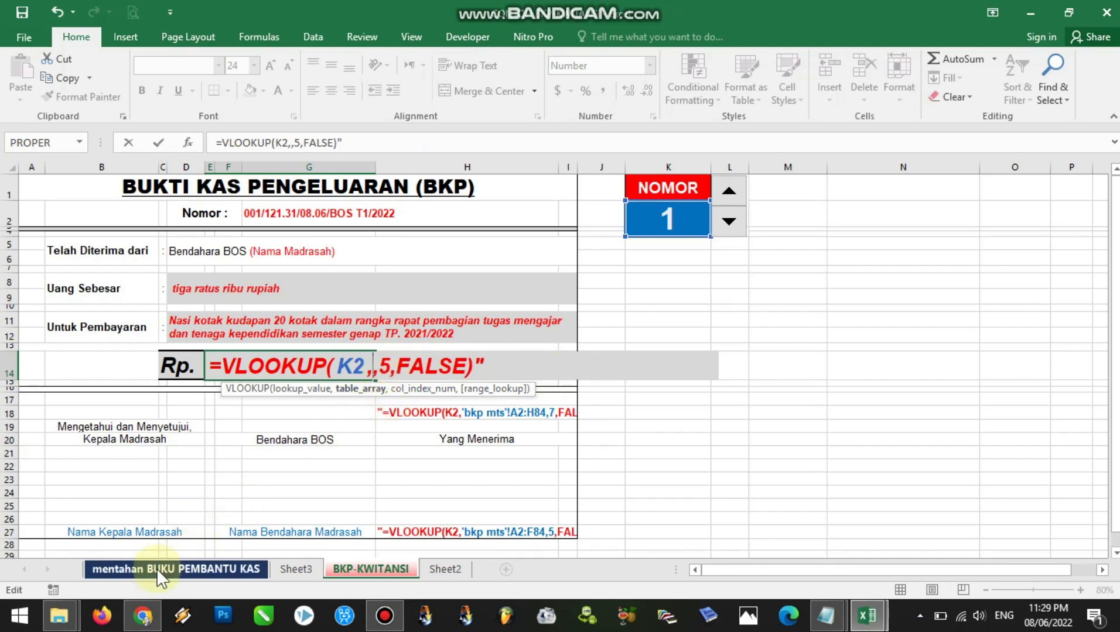
click(156, 568)
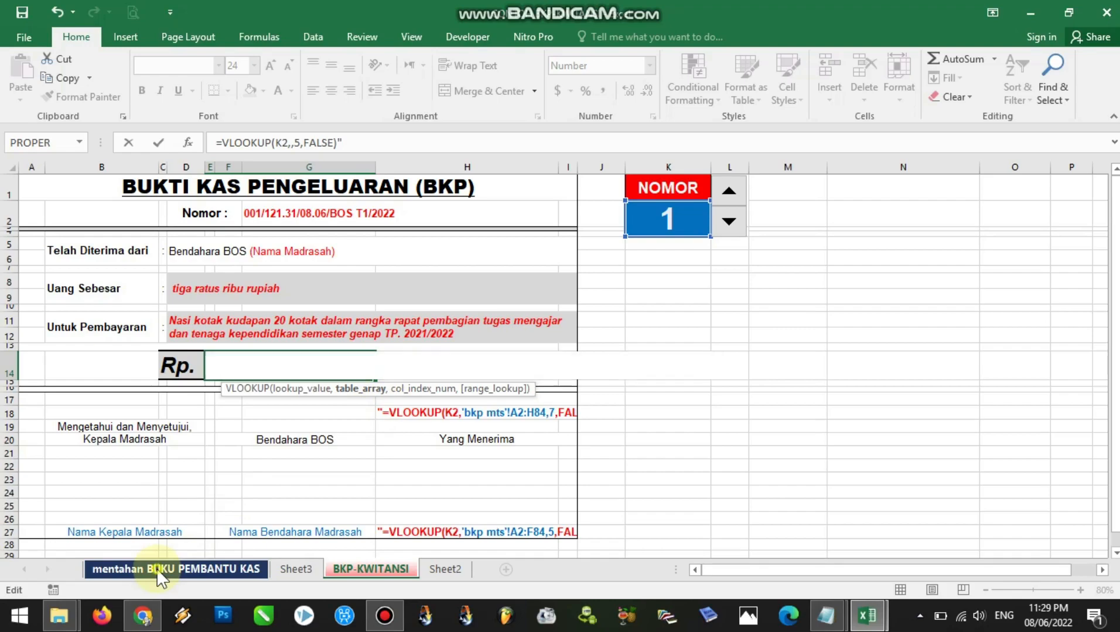
scroll(556, 363, up, 15)
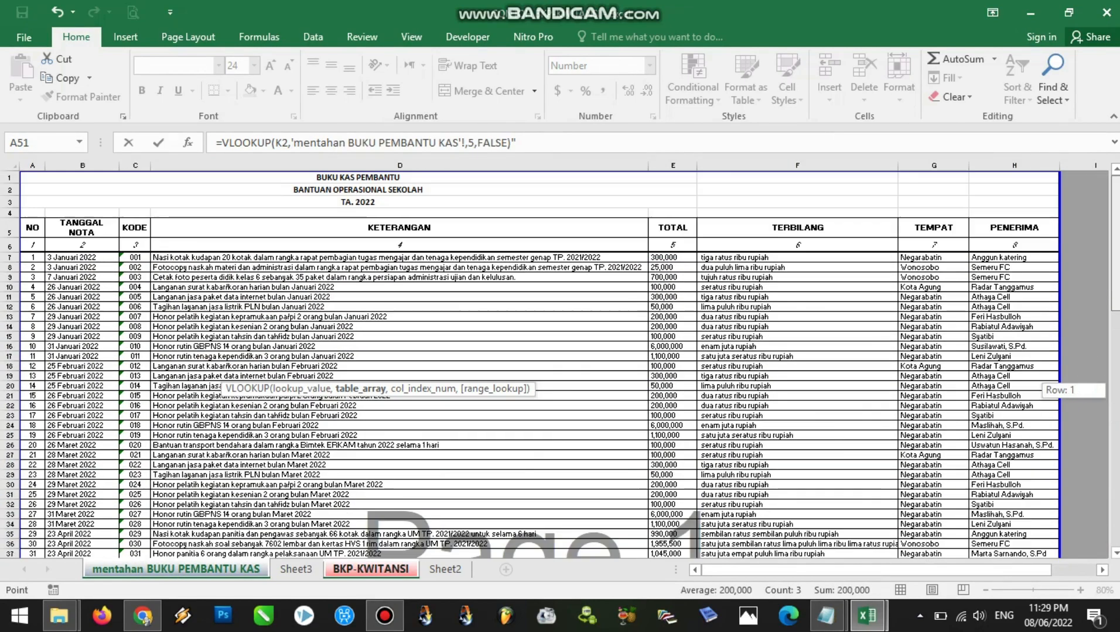
click(26, 255)
drag(26, 255, 1040, 315)
drag(1115, 413, 1115, 176)
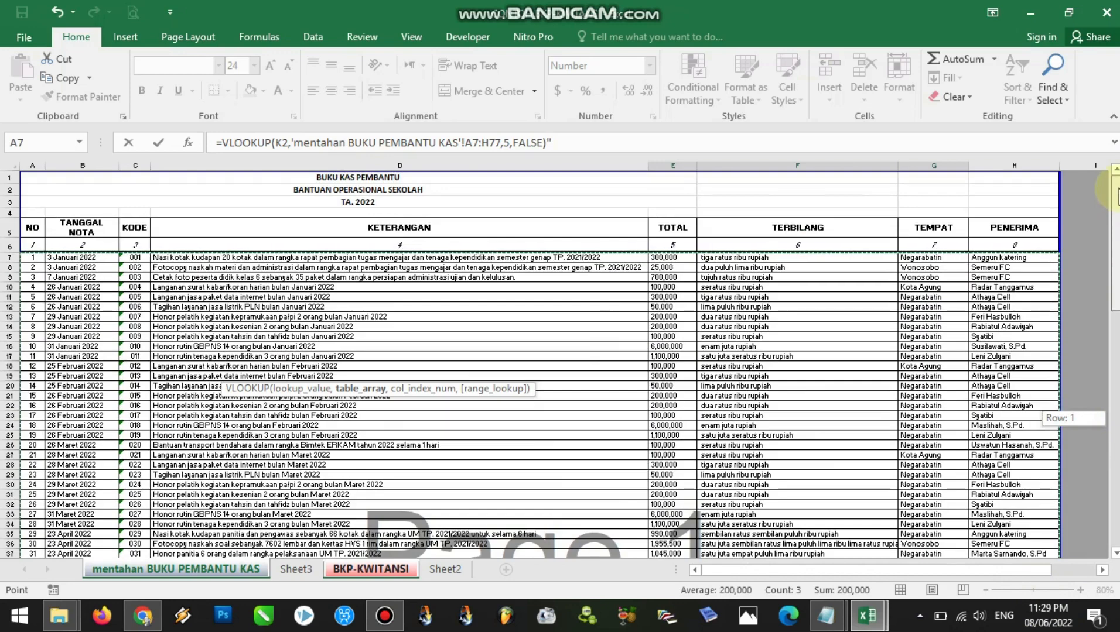
click(549, 142)
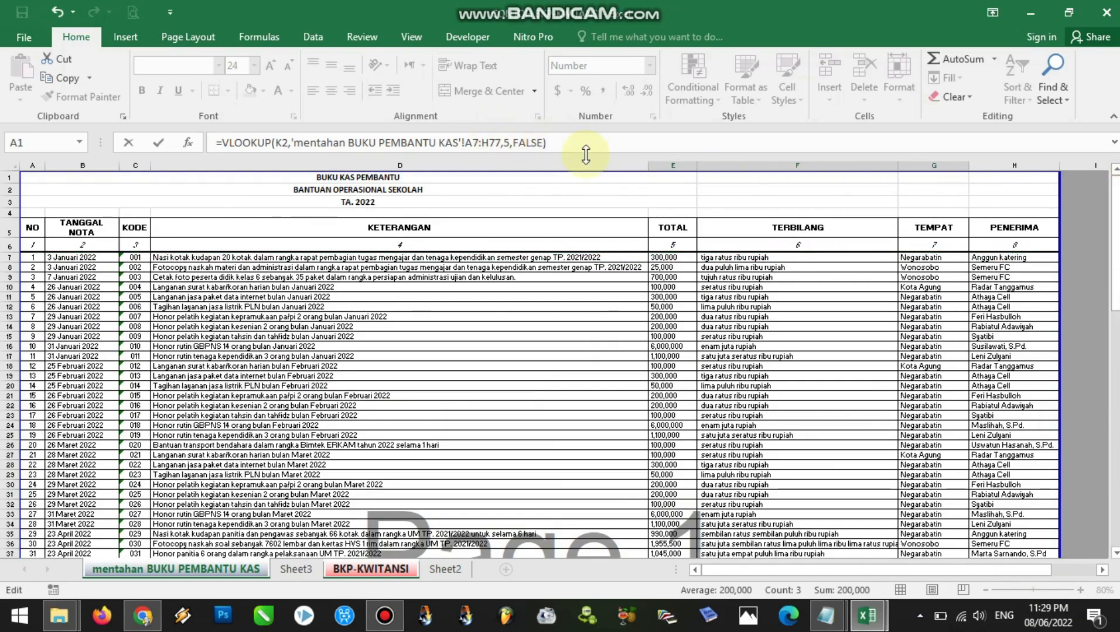
key(Return)
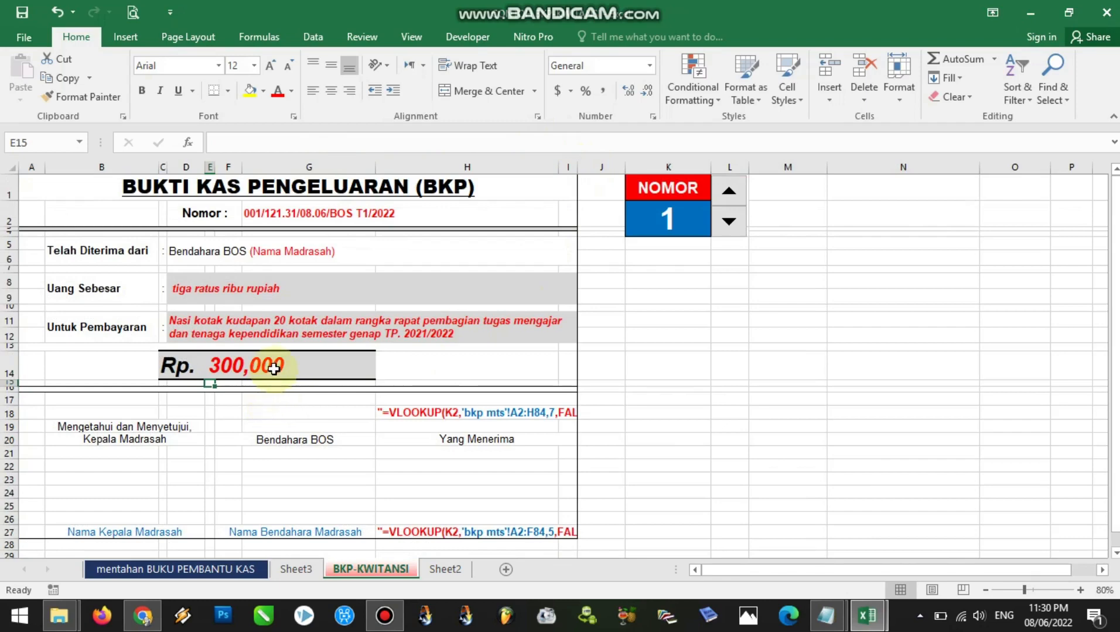
Remove the leading quotes from the place-and-date lookup formula in H18, above Yang Menerima
click(273, 369)
click(469, 412)
scroll(455, 441, down, 1)
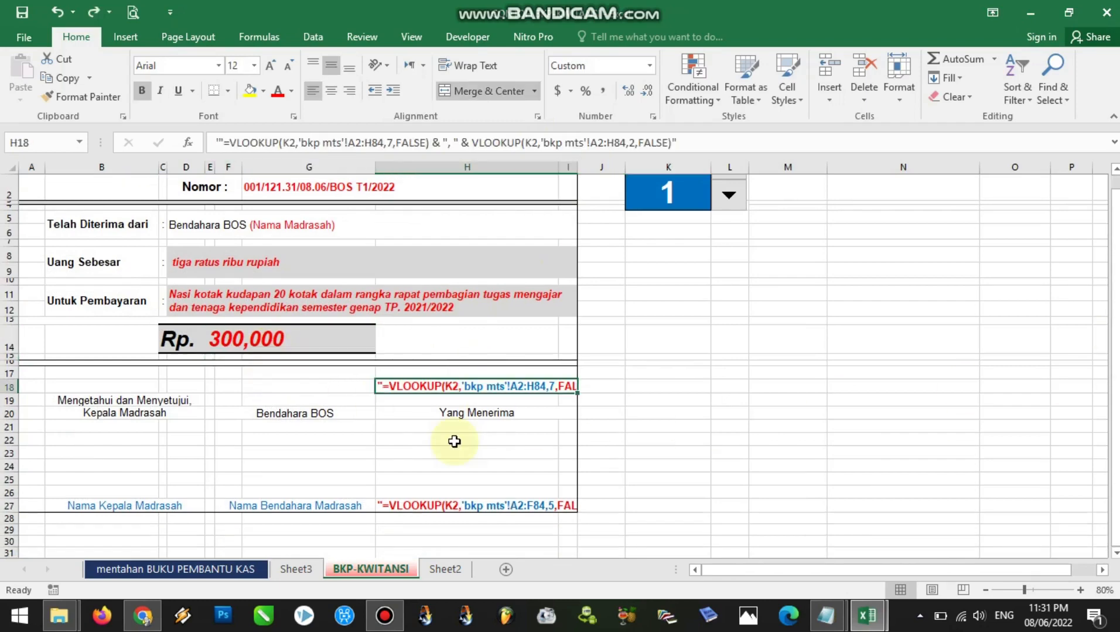
double_click(384, 386)
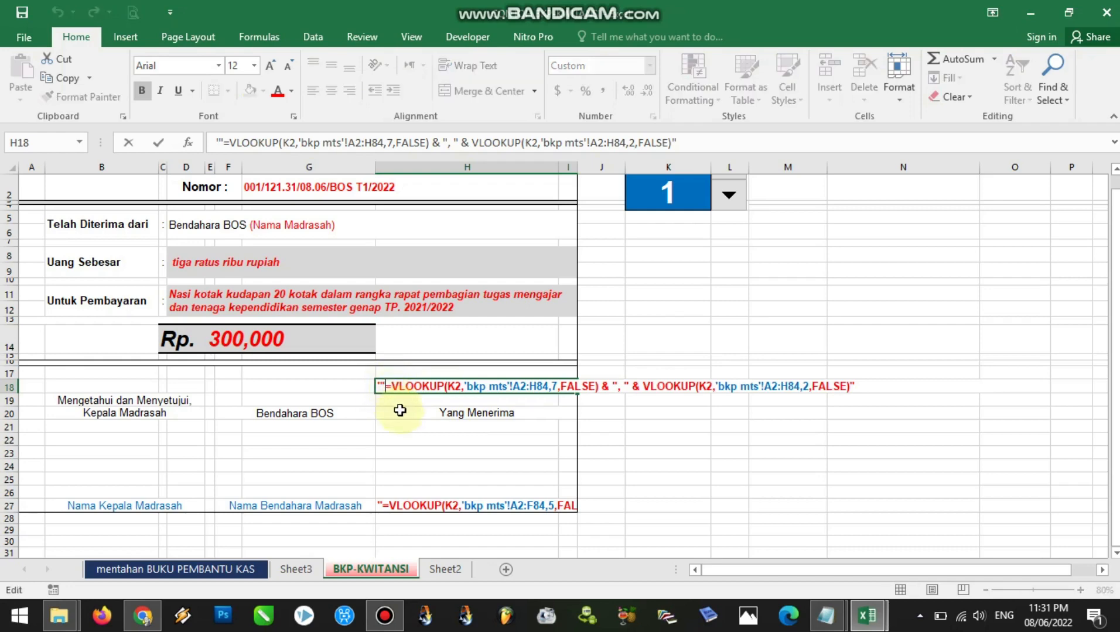
key(BackSpace)
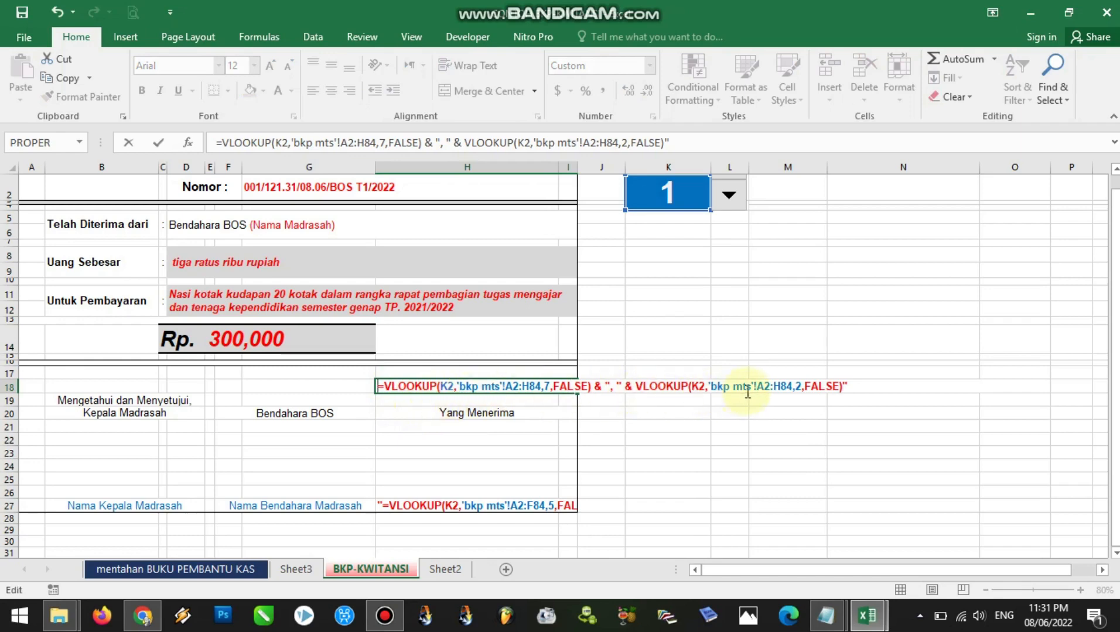
Replace 'bkp mts'!A2:H84 in the first VLOOKUP of the H18 formula with 'mentahan BUKU PEMBANTU KAS'!A7:H77
click(448, 385)
drag(457, 386, 546, 387)
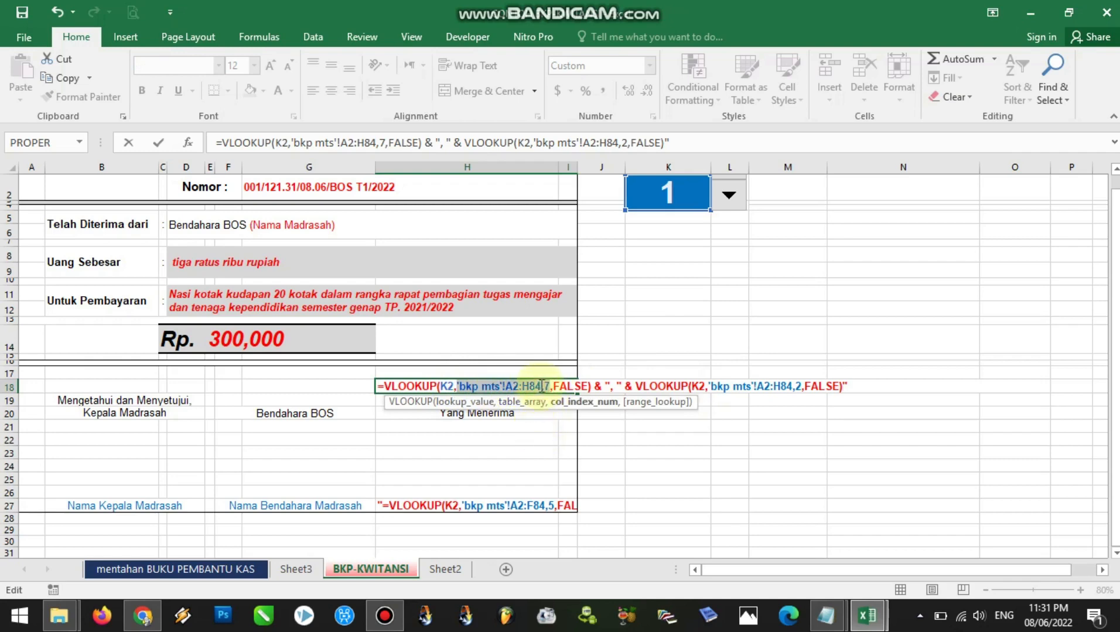
drag(542, 387, 457, 386)
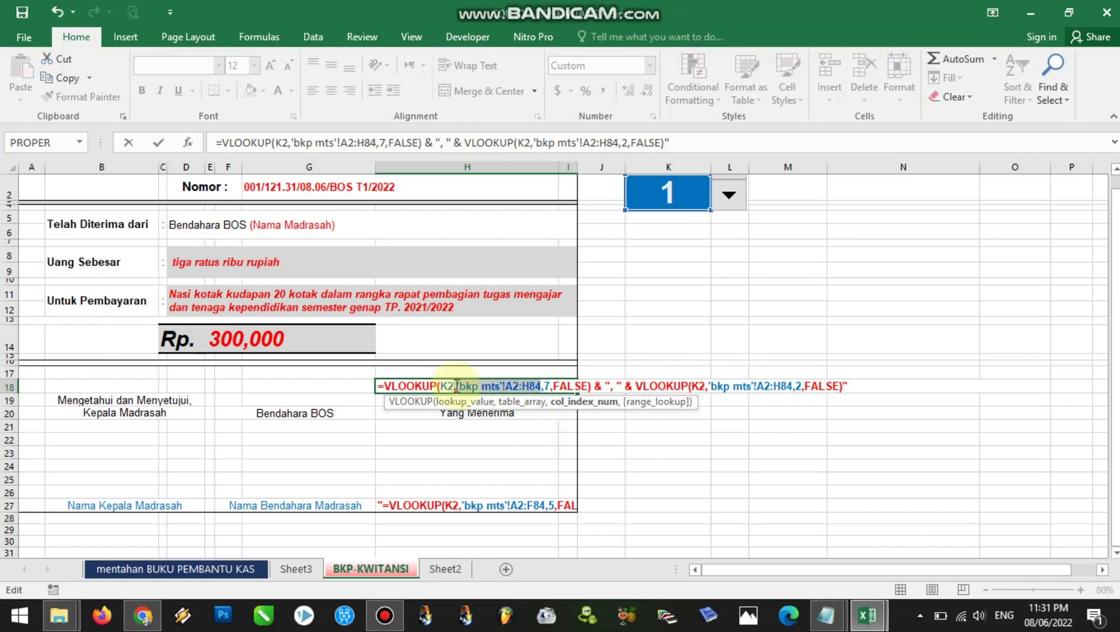
drag(458, 386, 455, 387)
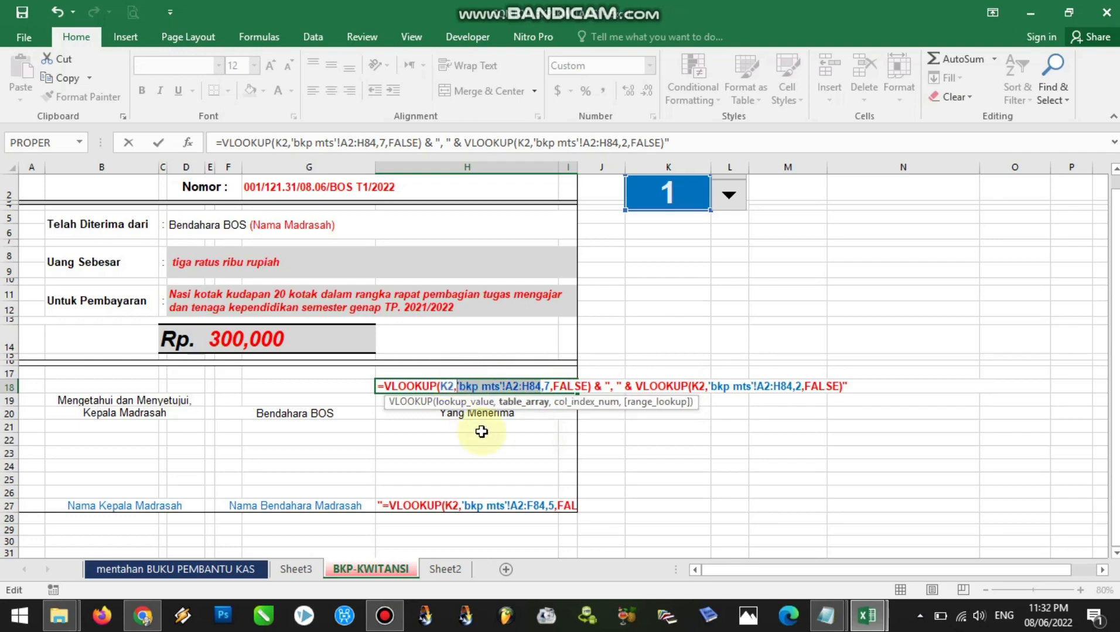
key(Delete)
click(191, 569)
drag(41, 262, 1021, 471)
drag(1115, 430, 1114, 227)
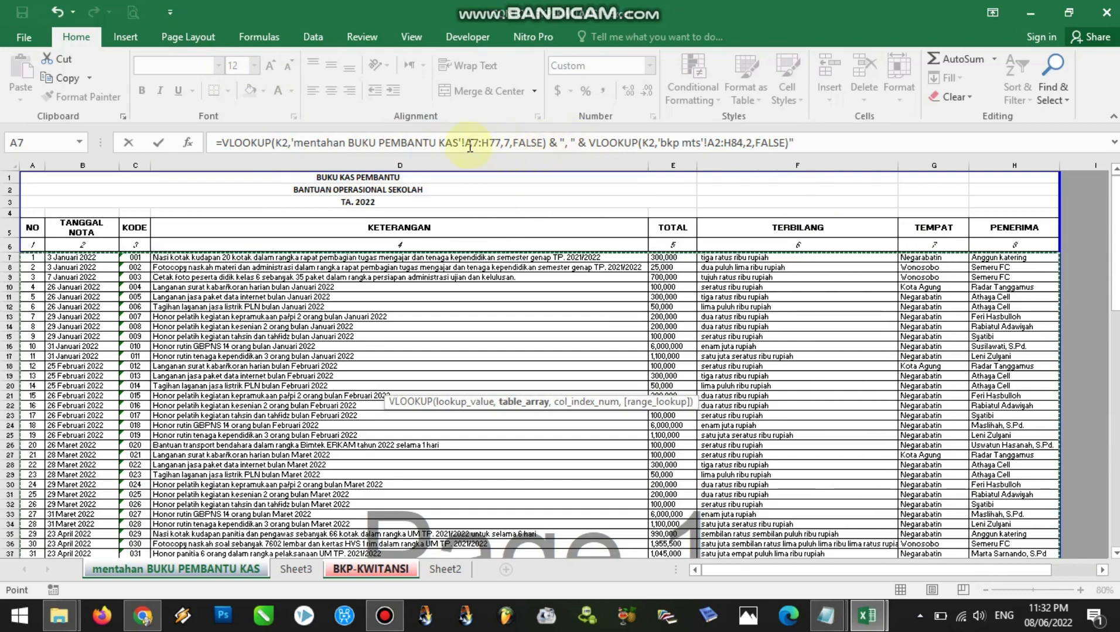
Copy the first VLOOKUP's table array 'mentahan BUKU PEMBANTU KAS'!A7:H77 over 'bkp mts'!A2:H84 in the second VLOOKUP of the same formula
drag(291, 143, 443, 143)
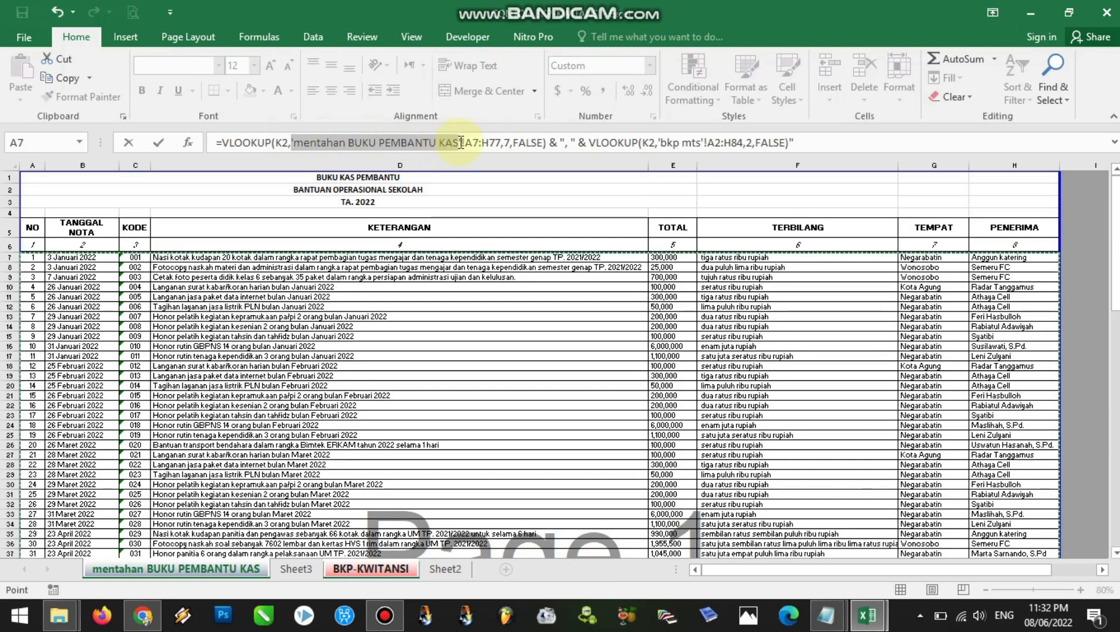
drag(464, 143, 495, 142)
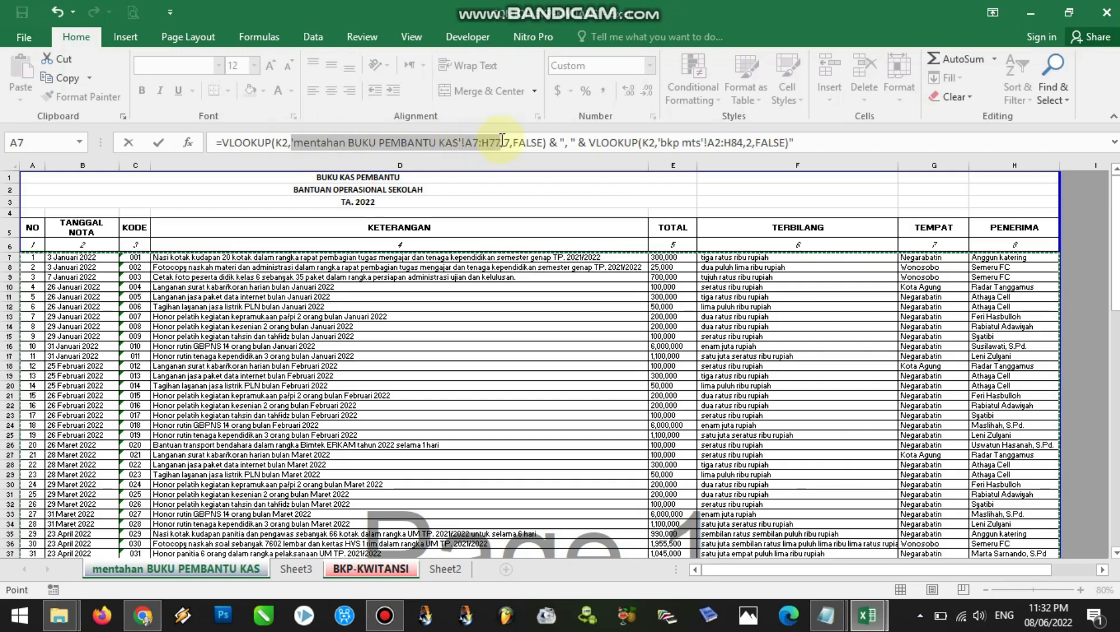
drag(504, 140, 500, 143)
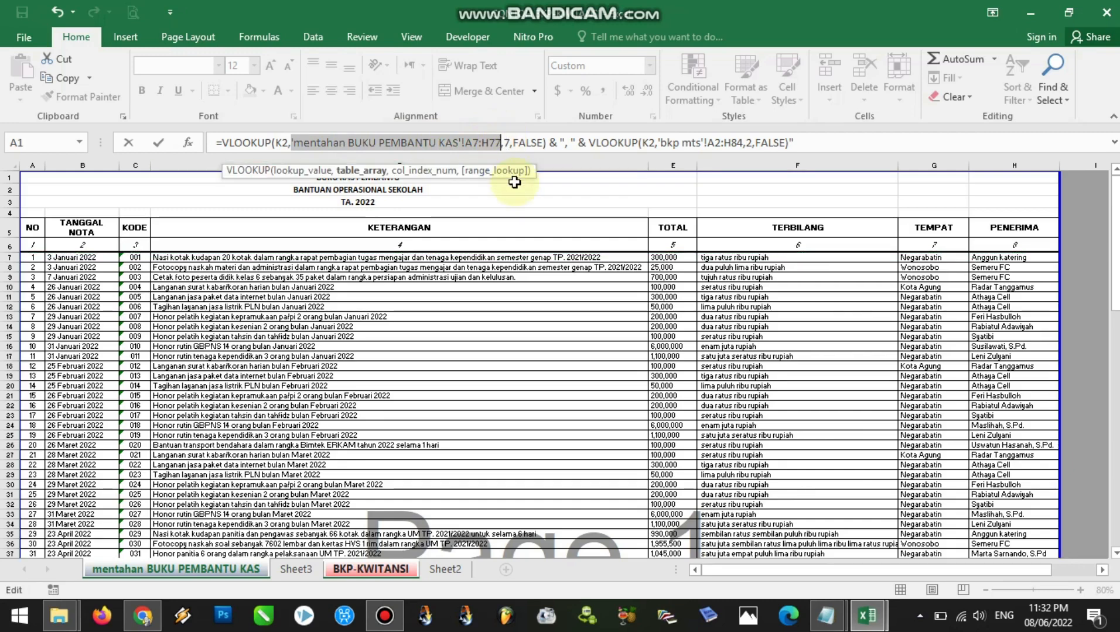
key(ctrl+c)
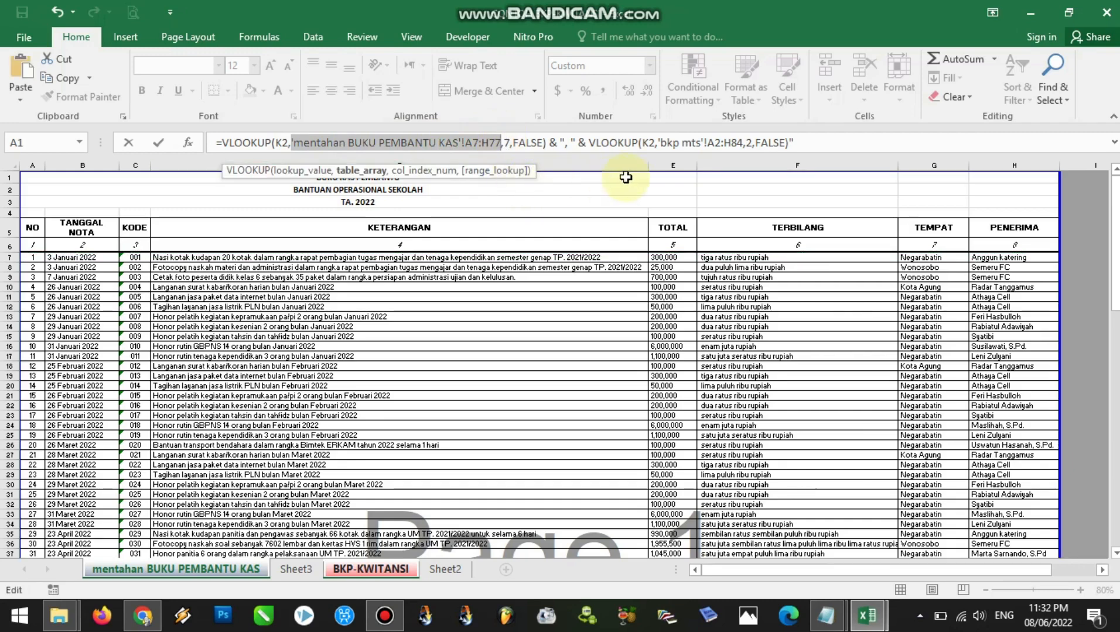
click(659, 142)
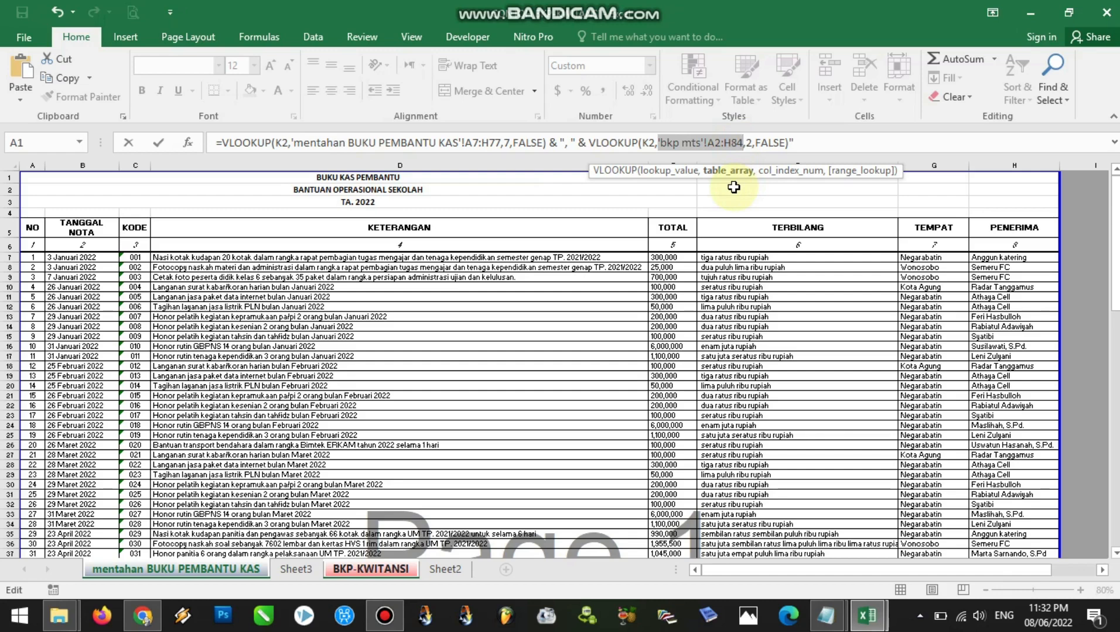
key(ctrl+v)
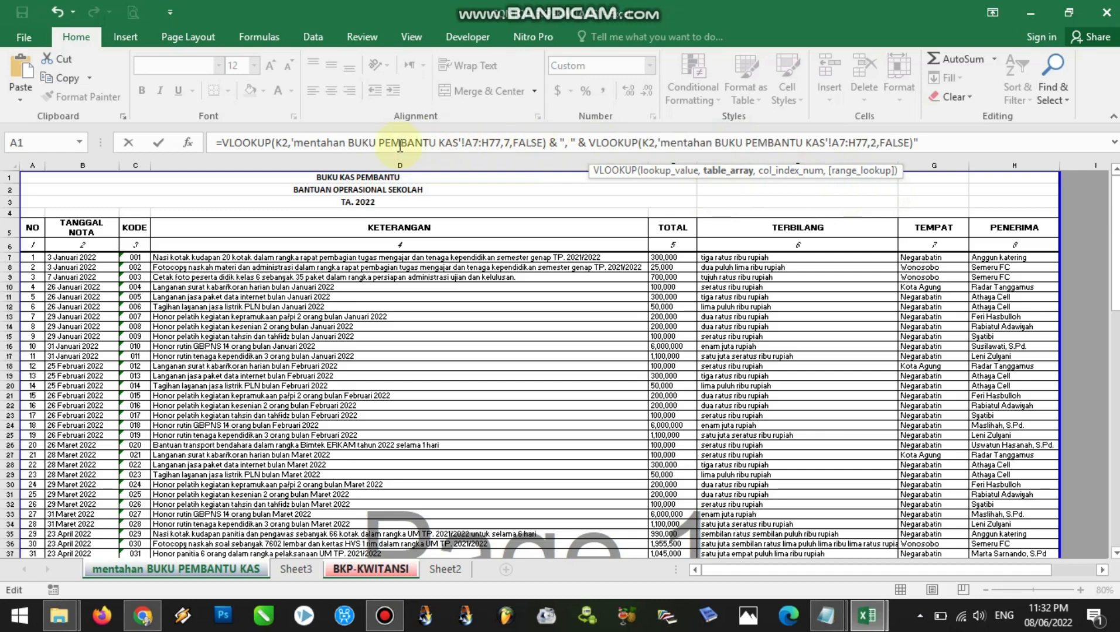
Compare both table arrays in the place-and-date formula, remove its trailing quote and commit it in H18
drag(293, 142, 495, 143)
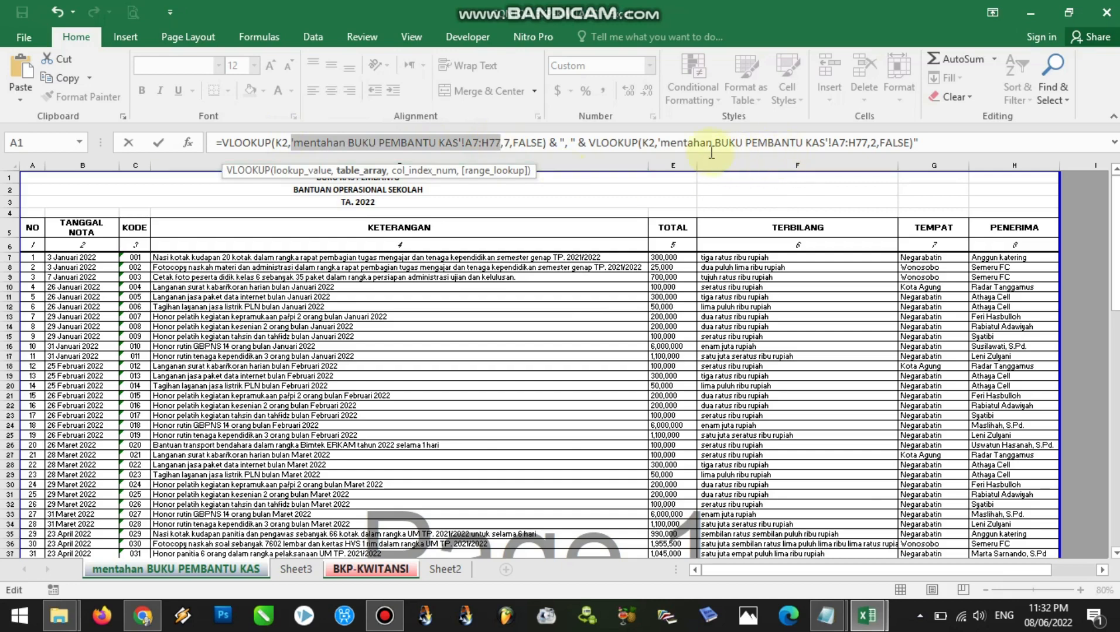
drag(659, 142, 843, 146)
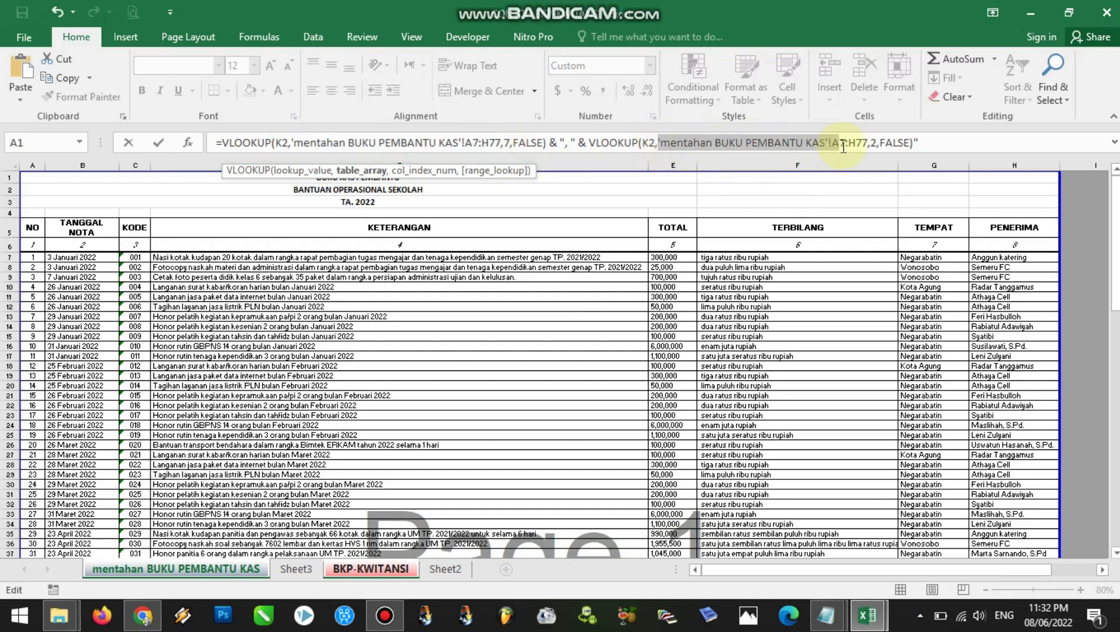
click(919, 143)
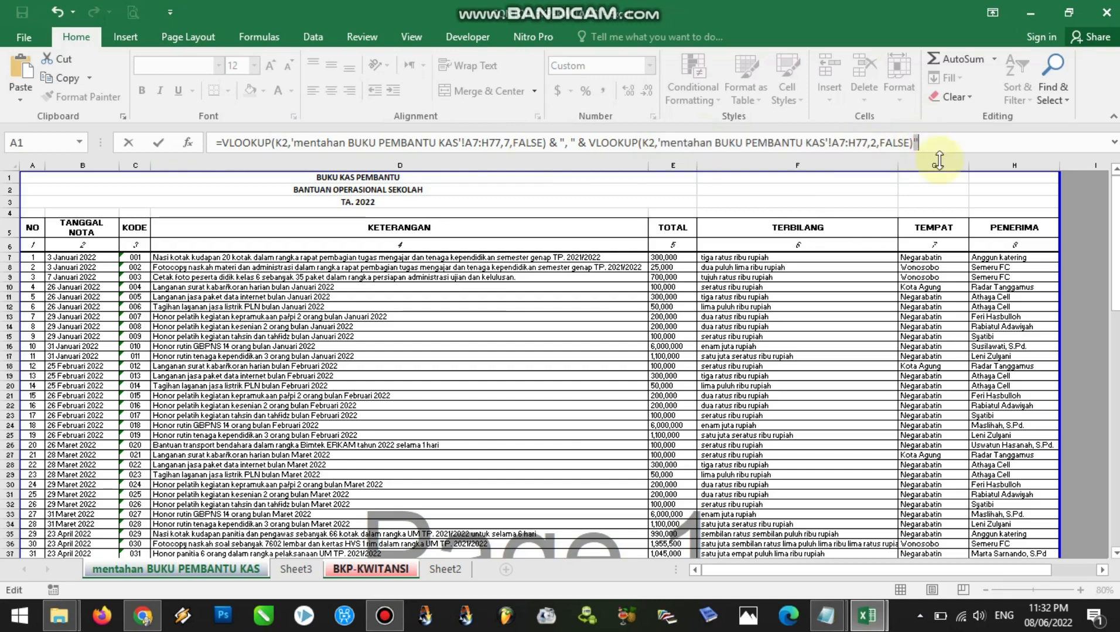
key(Return)
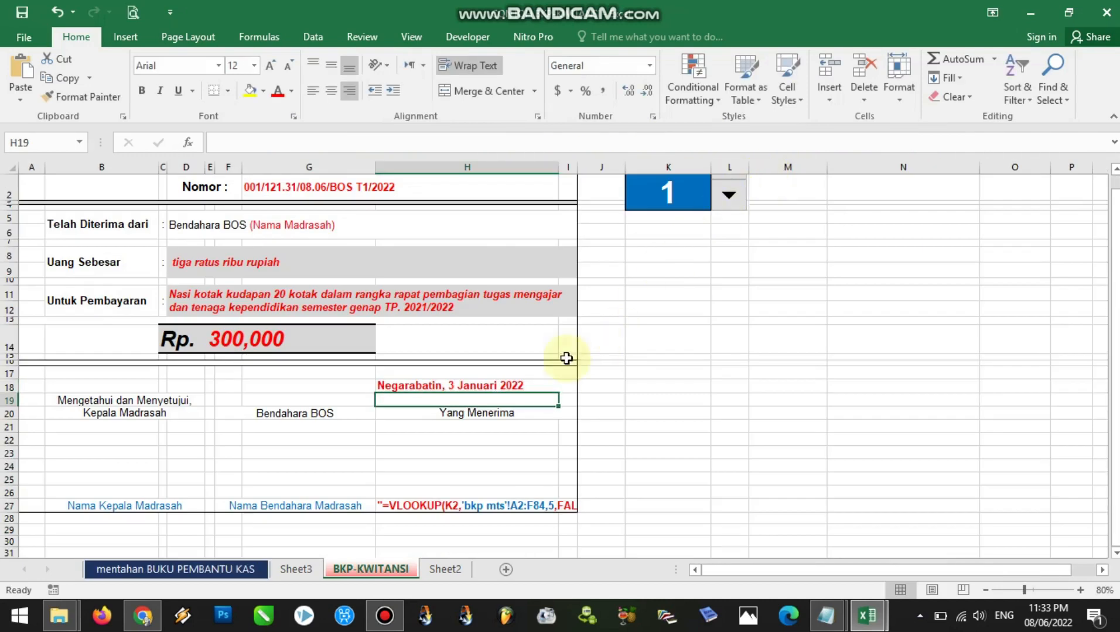
Remove the leading quote from the recipient name lookup formula in H27
click(468, 385)
drag(1117, 350, 1117, 364)
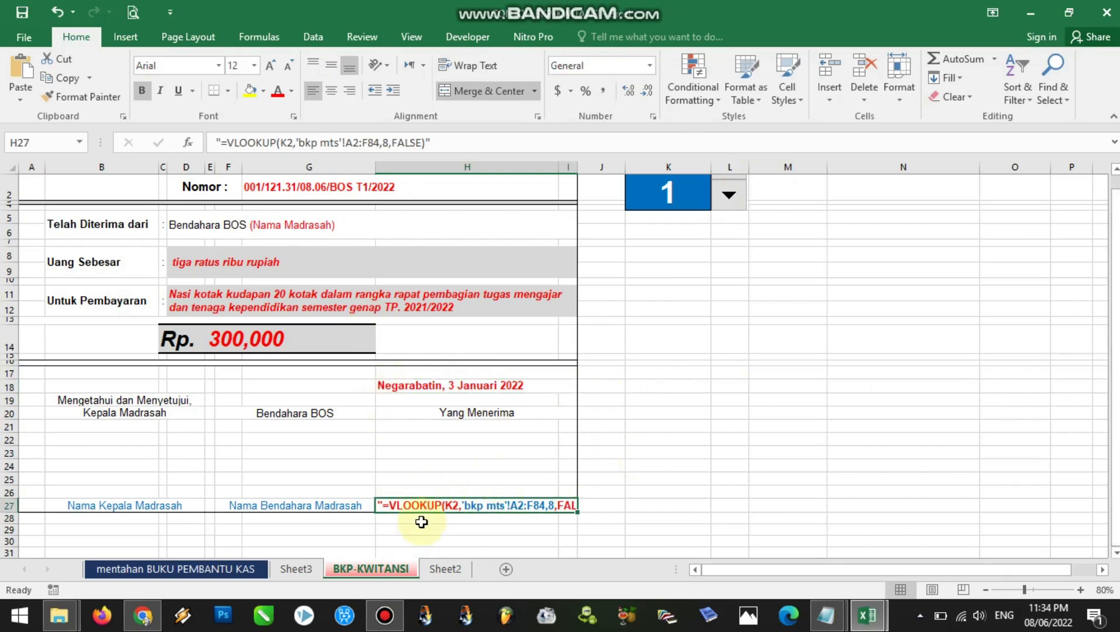
double_click(381, 505)
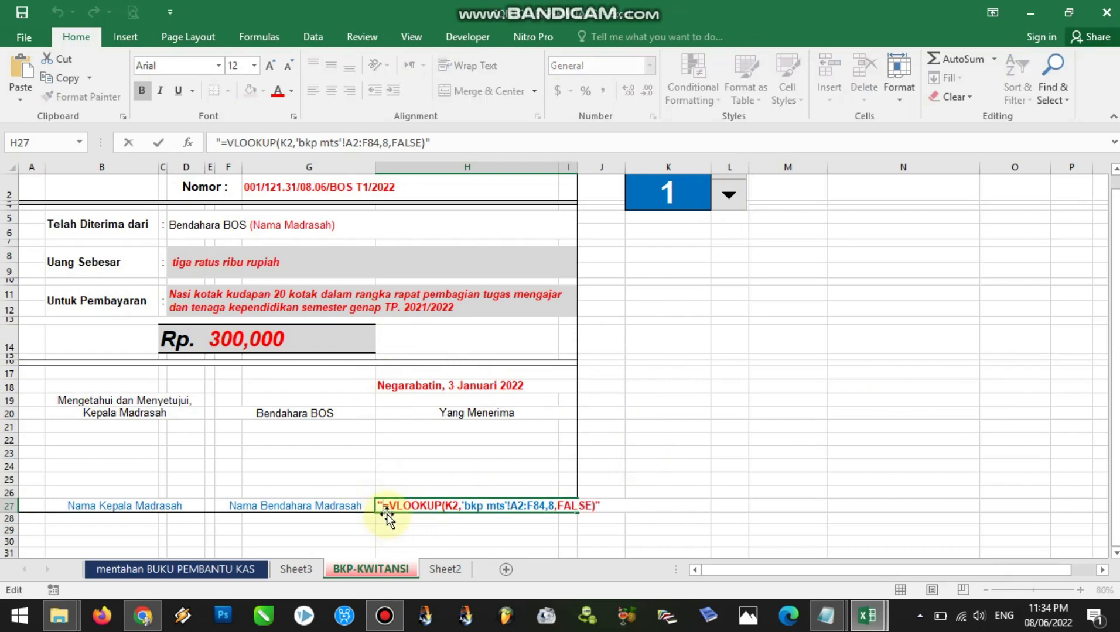
key(BackSpace)
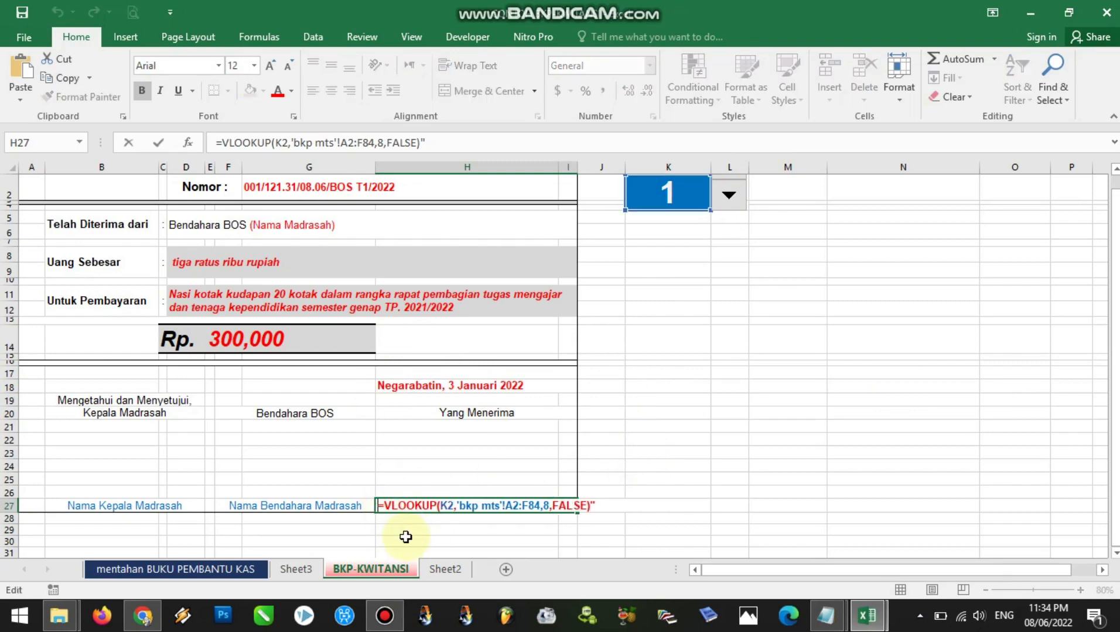
Replace 'bkp mts'!A2:F84 in the recipient formula with 'mentahan BUKU PEMBANTU KAS'!A7:H77, keeping K2 as lookup value
click(409, 504)
click(447, 507)
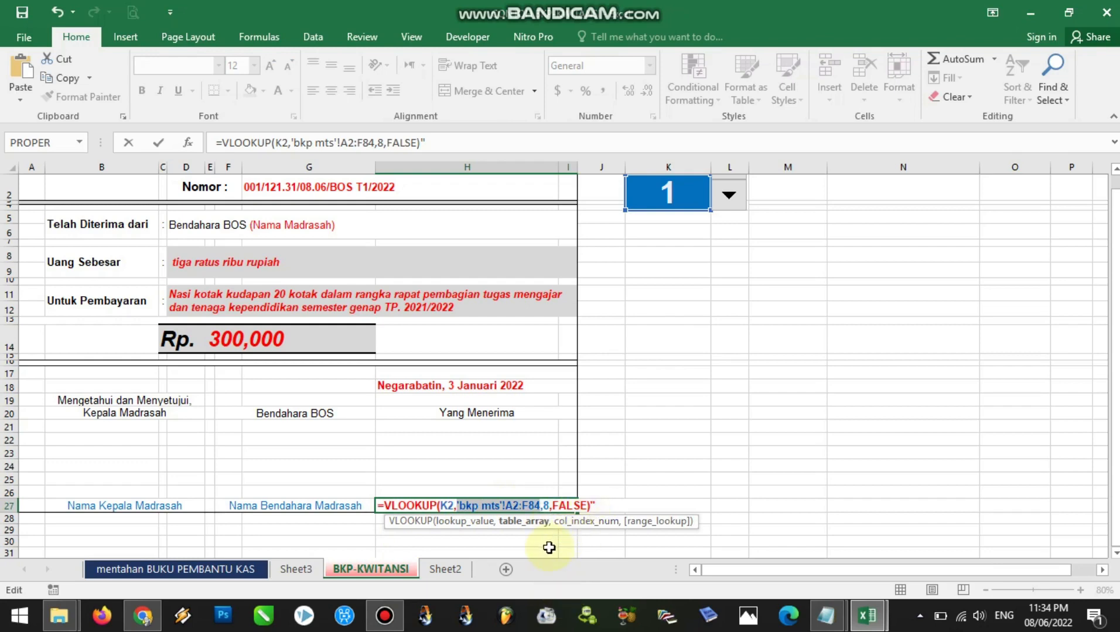
key(BackSpace)
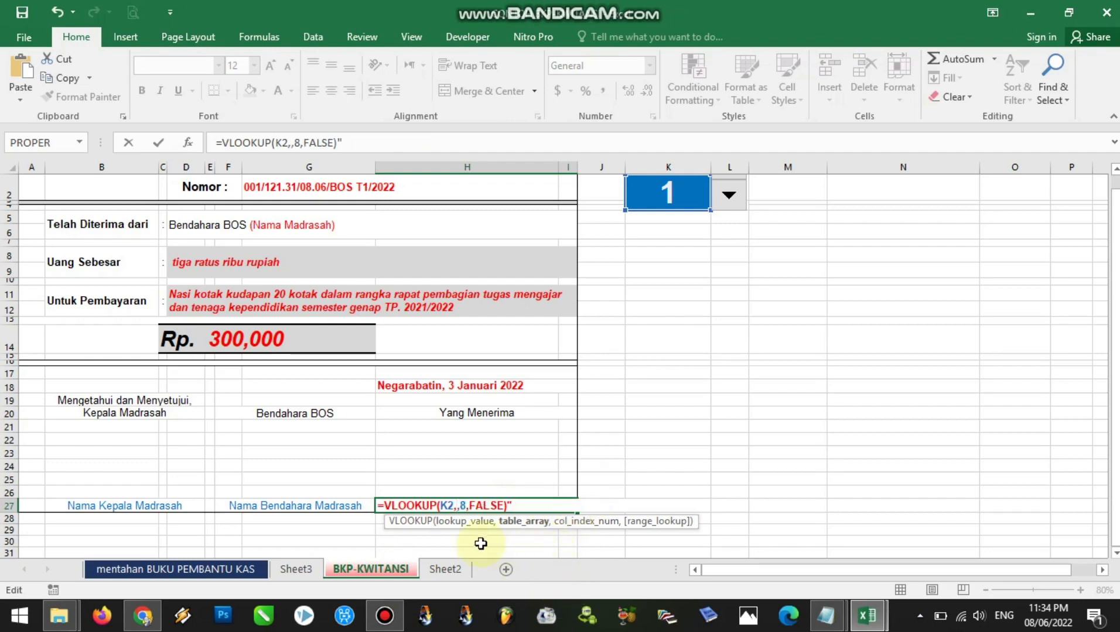
click(178, 567)
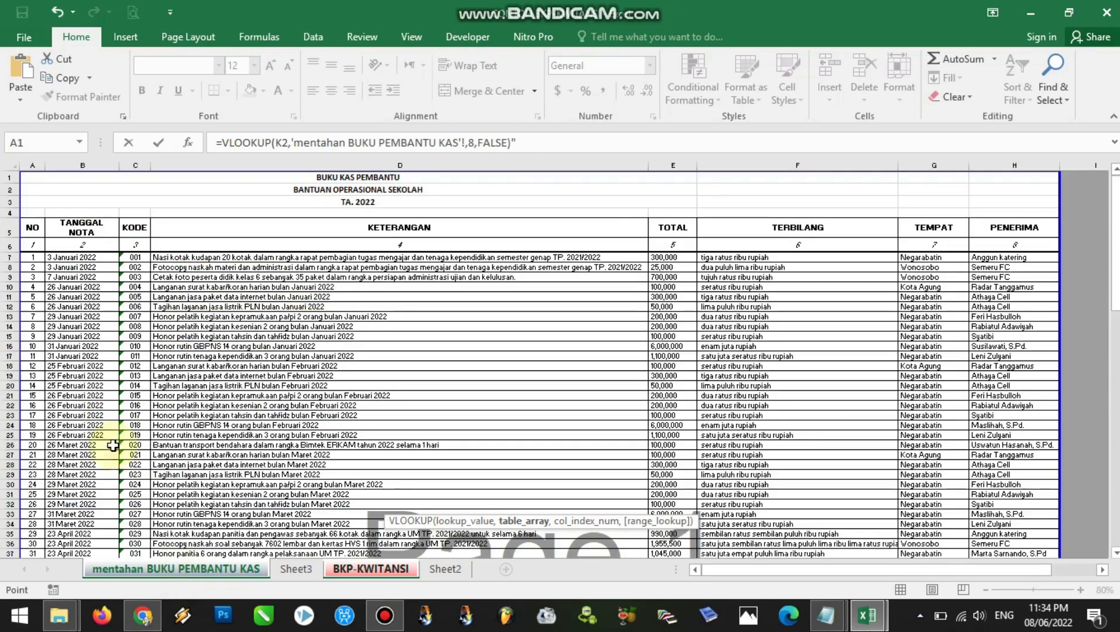
drag(29, 260, 1097, 409)
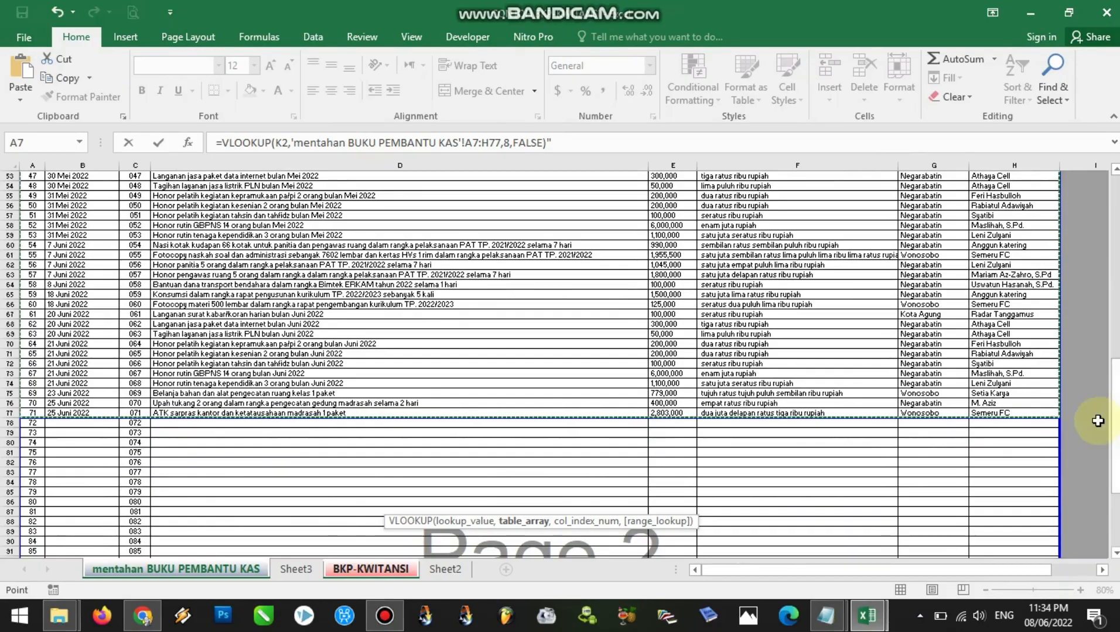
drag(1053, 415, 37, 210)
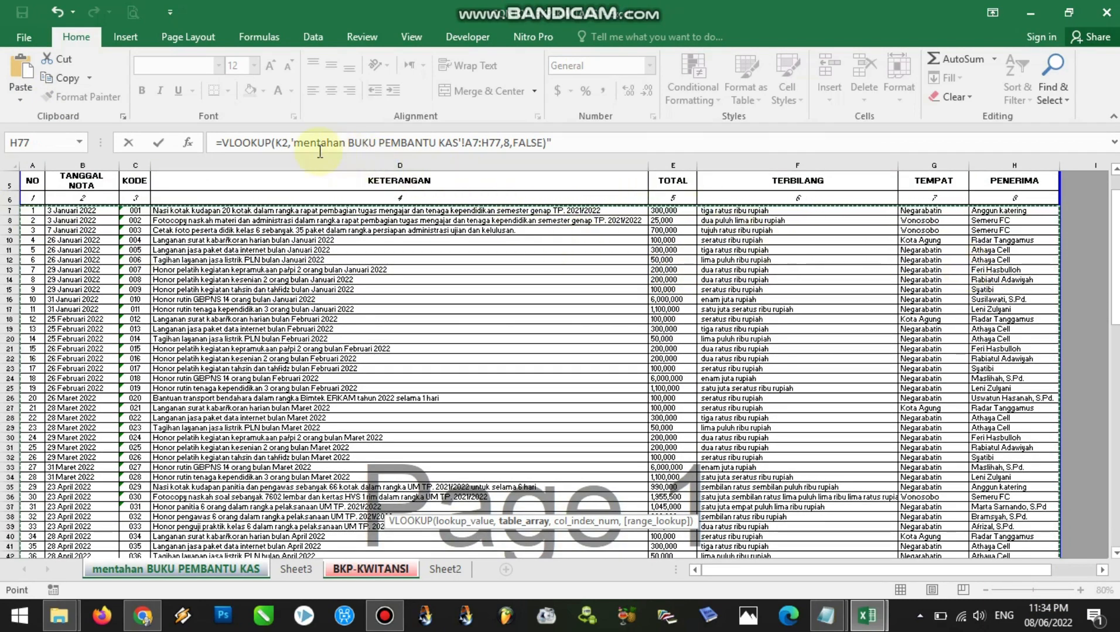
Remove the trailing quote from the recipient formula, commit it in H27 and centre the cell horizontally
click(290, 146)
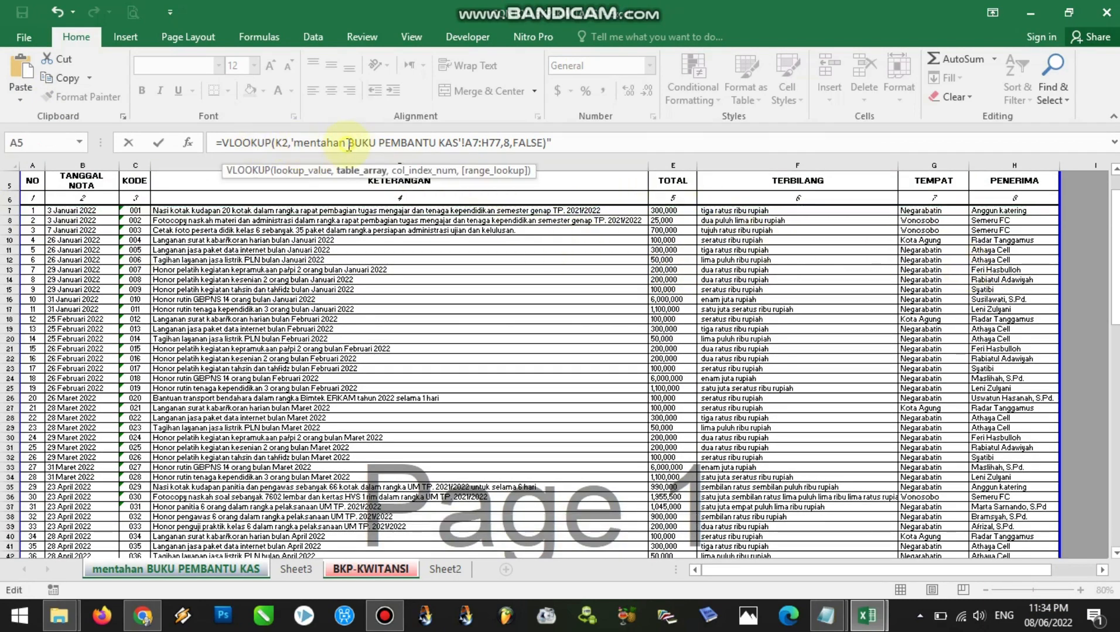
click(504, 143)
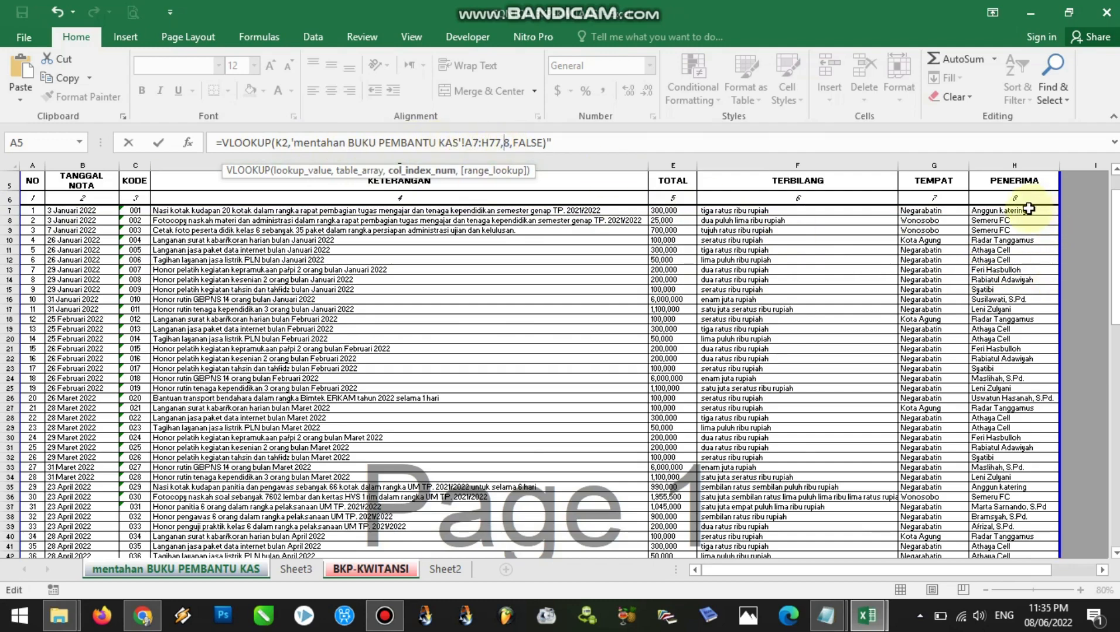
click(547, 144)
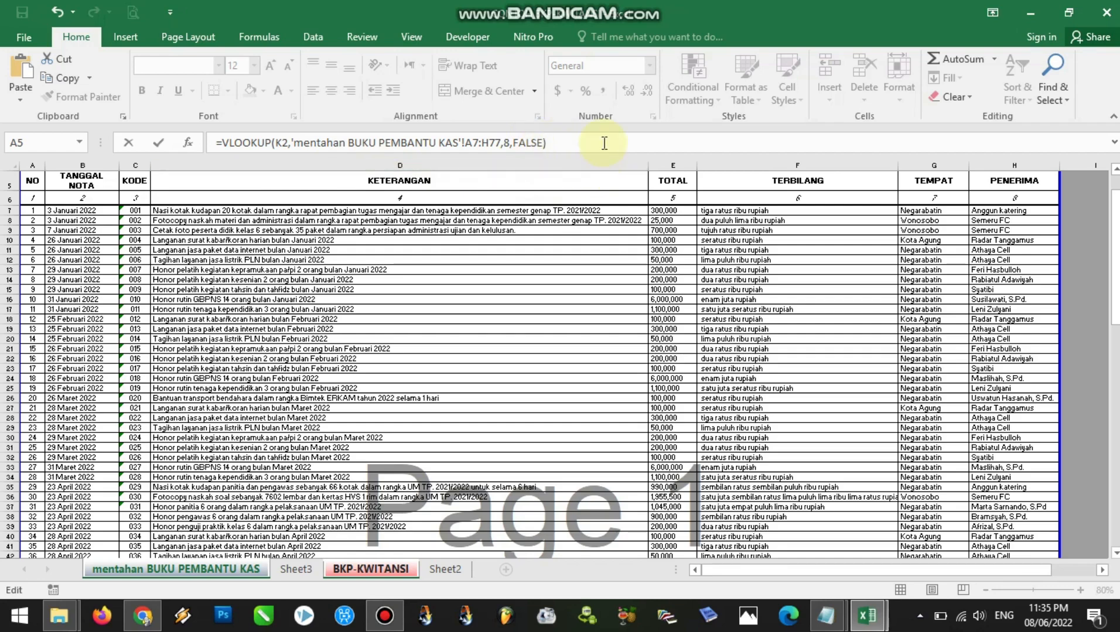
key(Return)
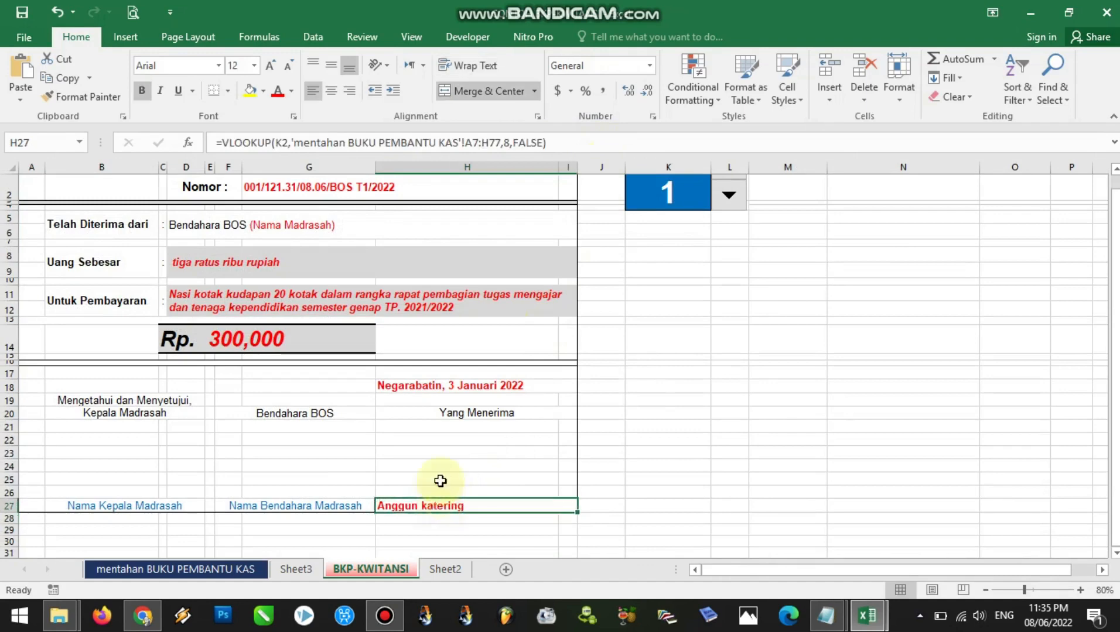
click(331, 90)
click(642, 445)
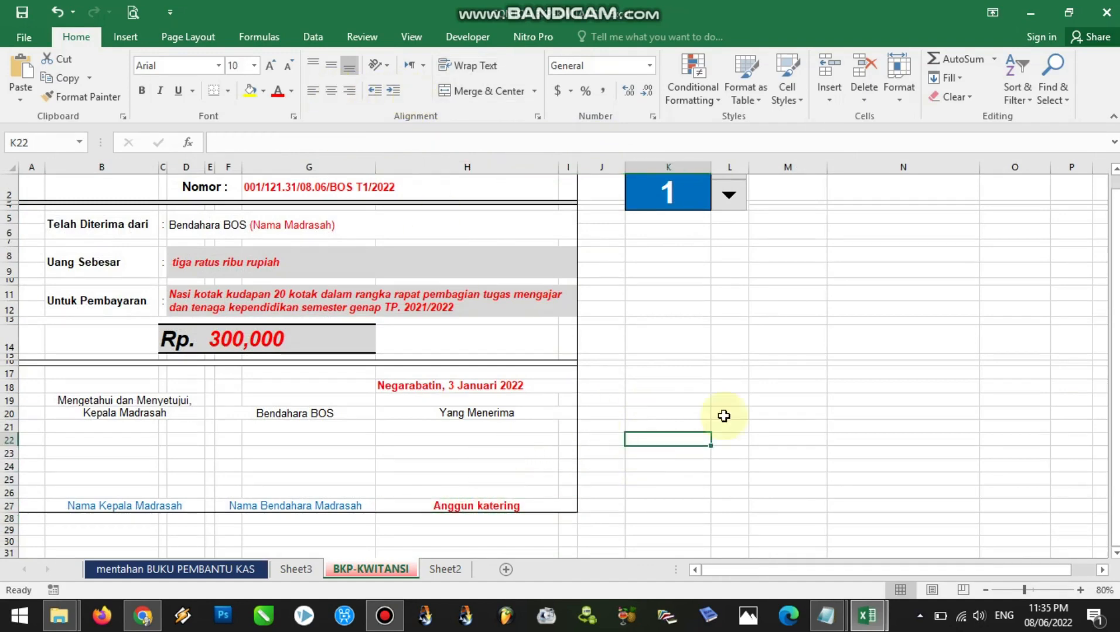
Compare receipt 1 on BKP-KWITANSI with the first entry's description, total, place and recipient in mentahan BUKU PEMBANTU KAS
drag(1112, 413, 1113, 400)
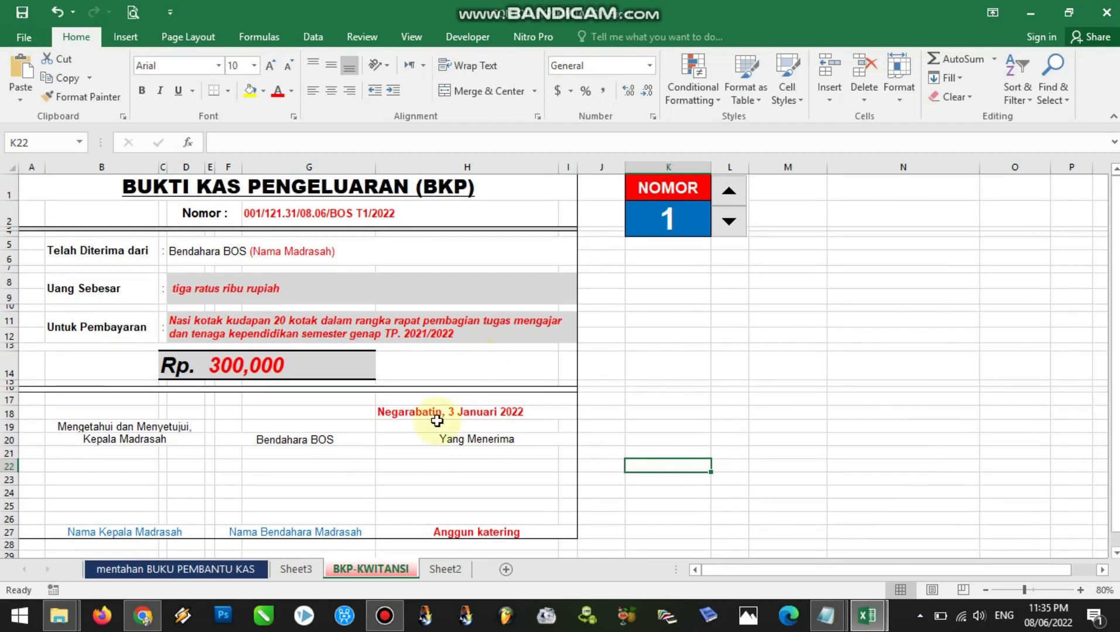
click(372, 456)
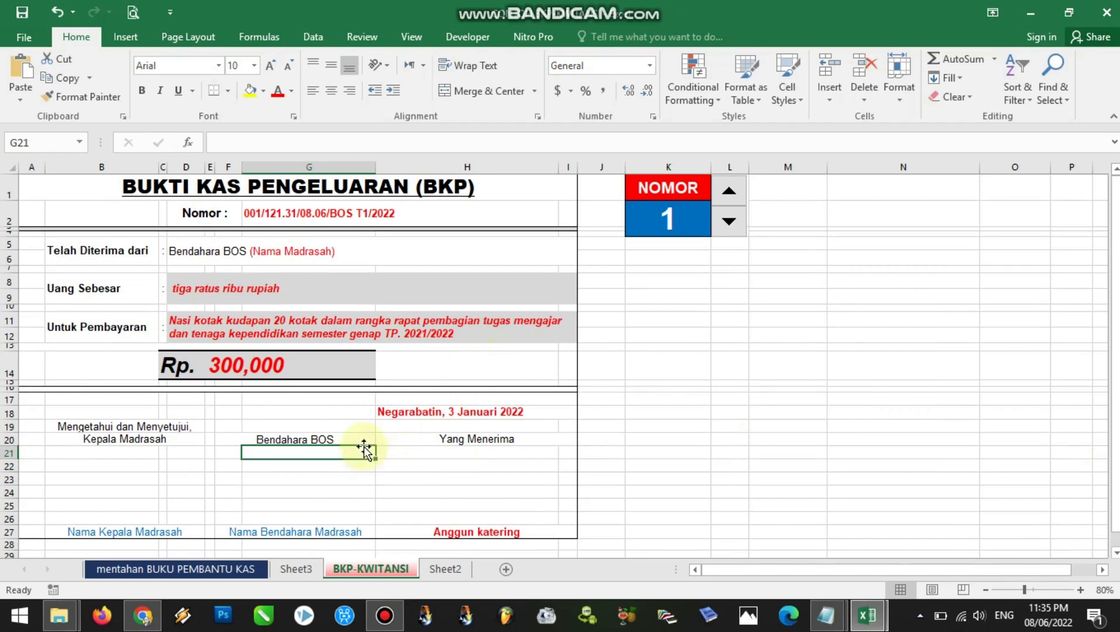
click(267, 216)
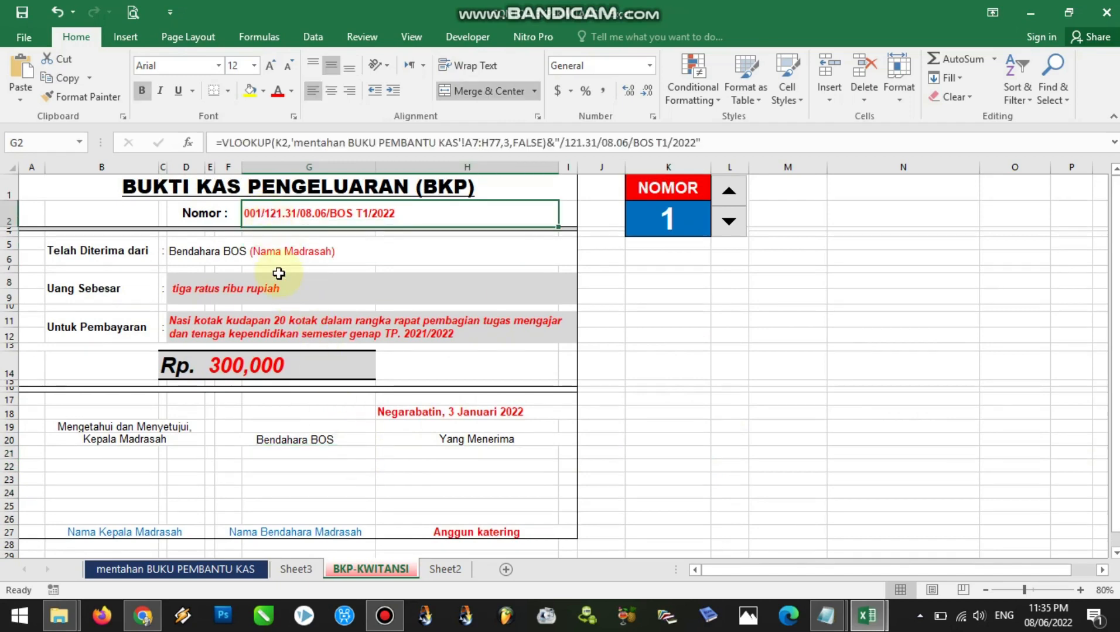
click(135, 571)
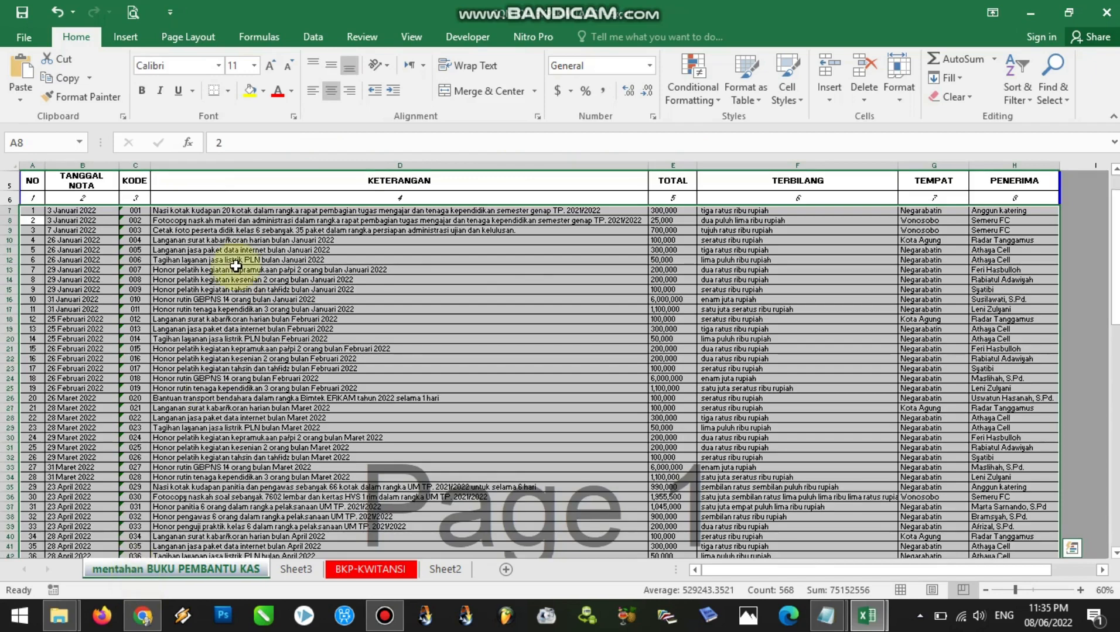
click(164, 208)
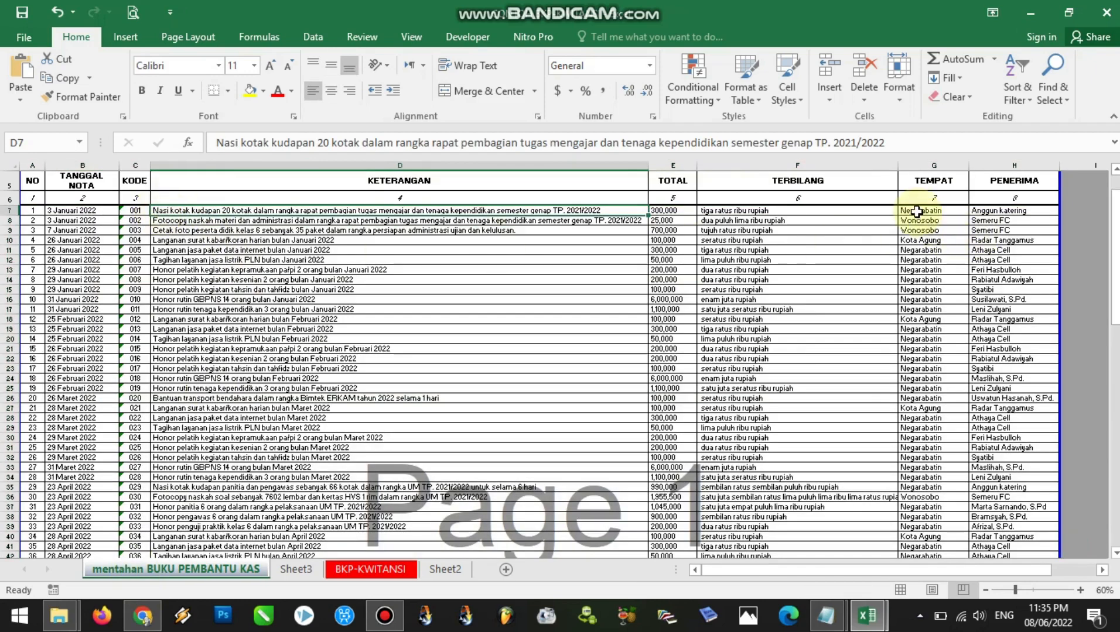
click(669, 212)
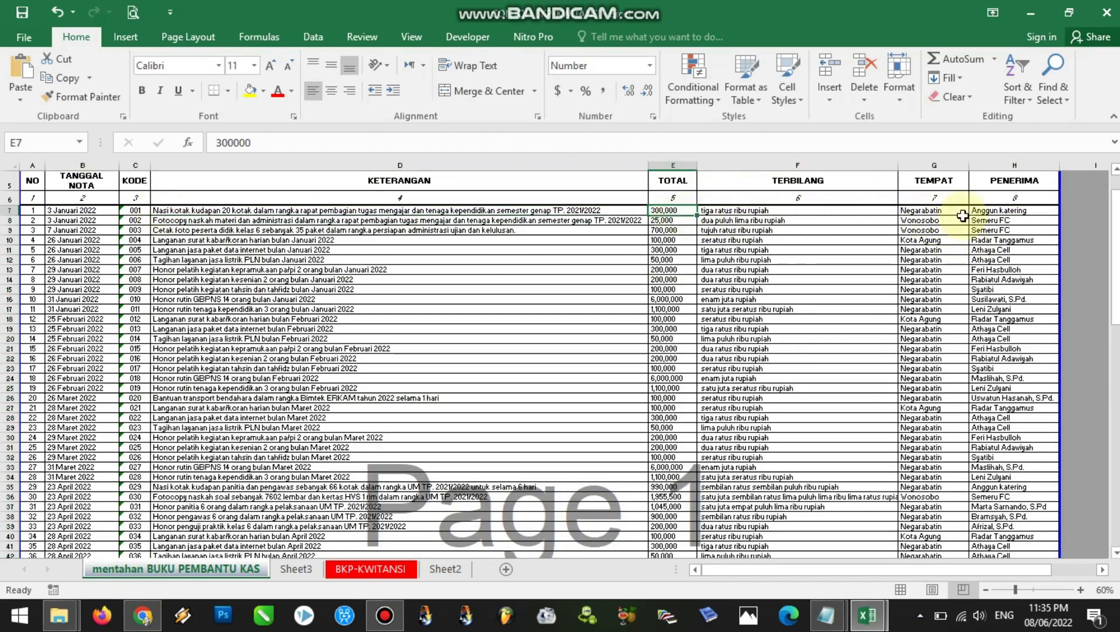
click(992, 213)
click(934, 212)
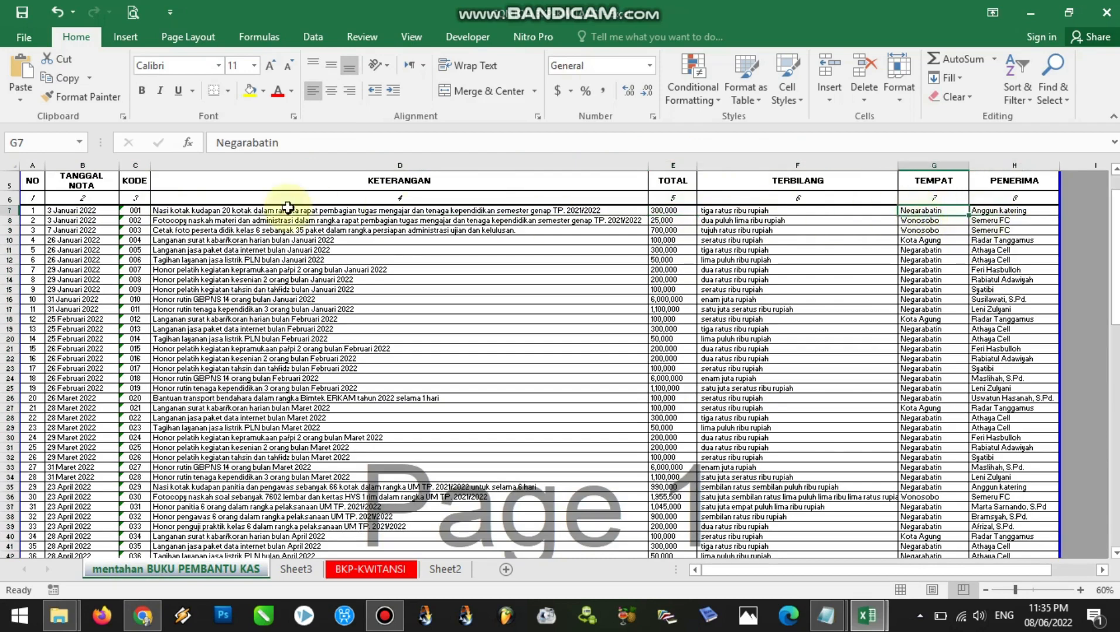
click(75, 220)
click(382, 566)
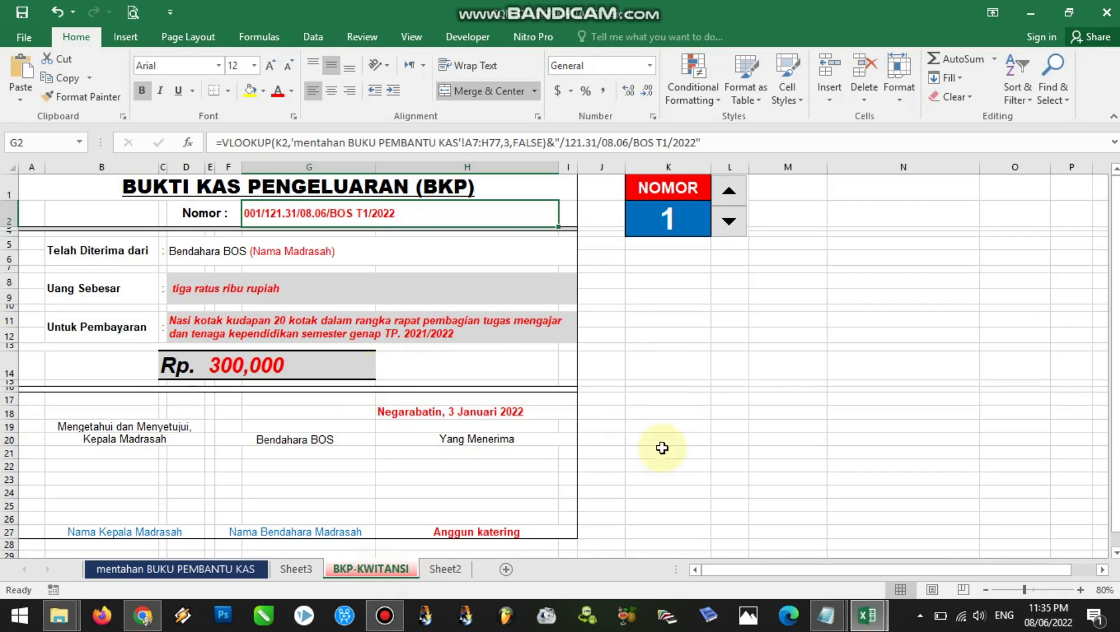
Step the receipt number up to 6 and back to 5, checking the receipt fields for each number
click(633, 374)
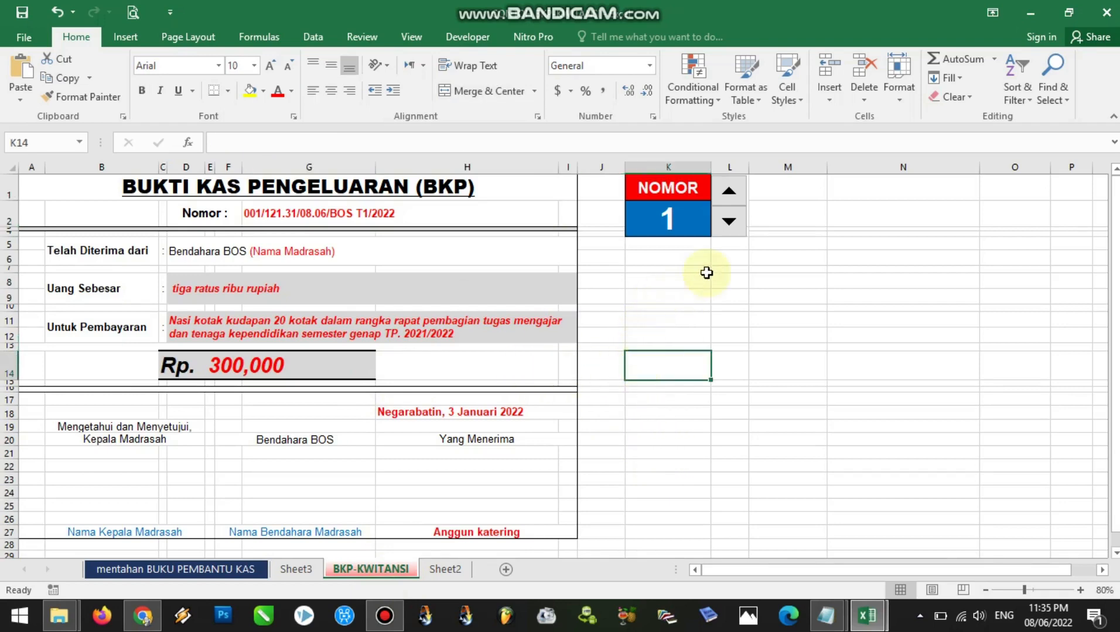
click(728, 192)
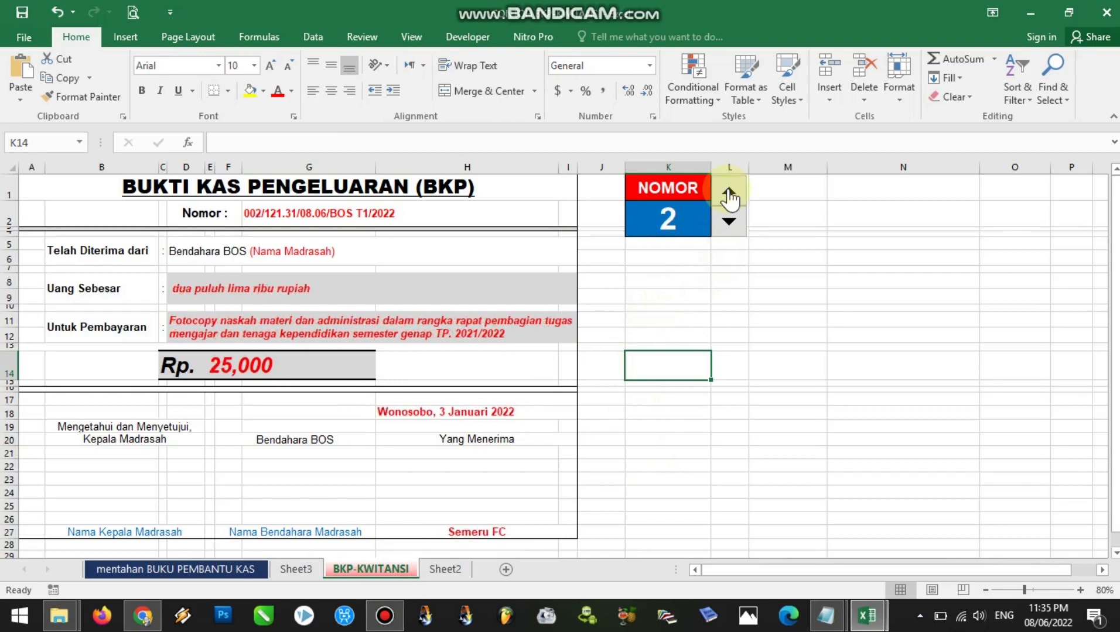
click(728, 193)
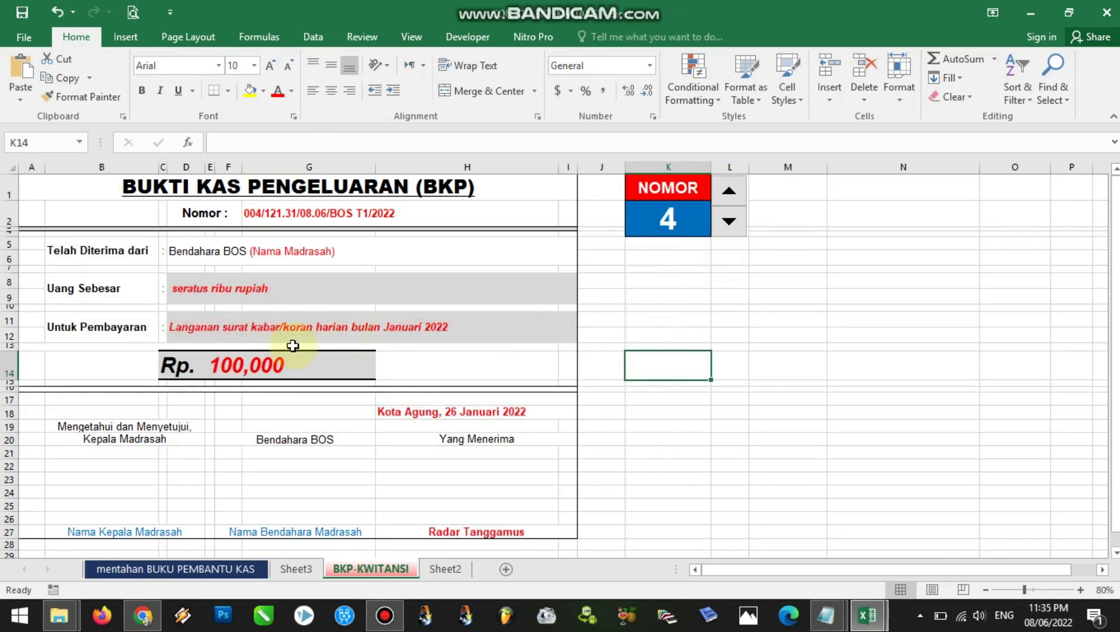
click(728, 192)
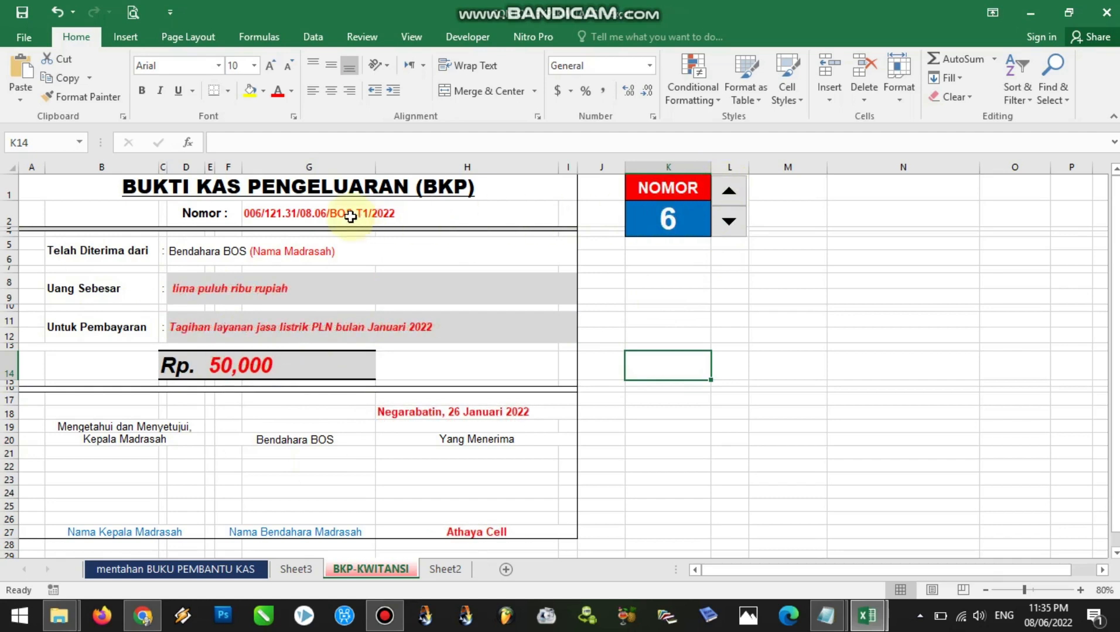
click(728, 222)
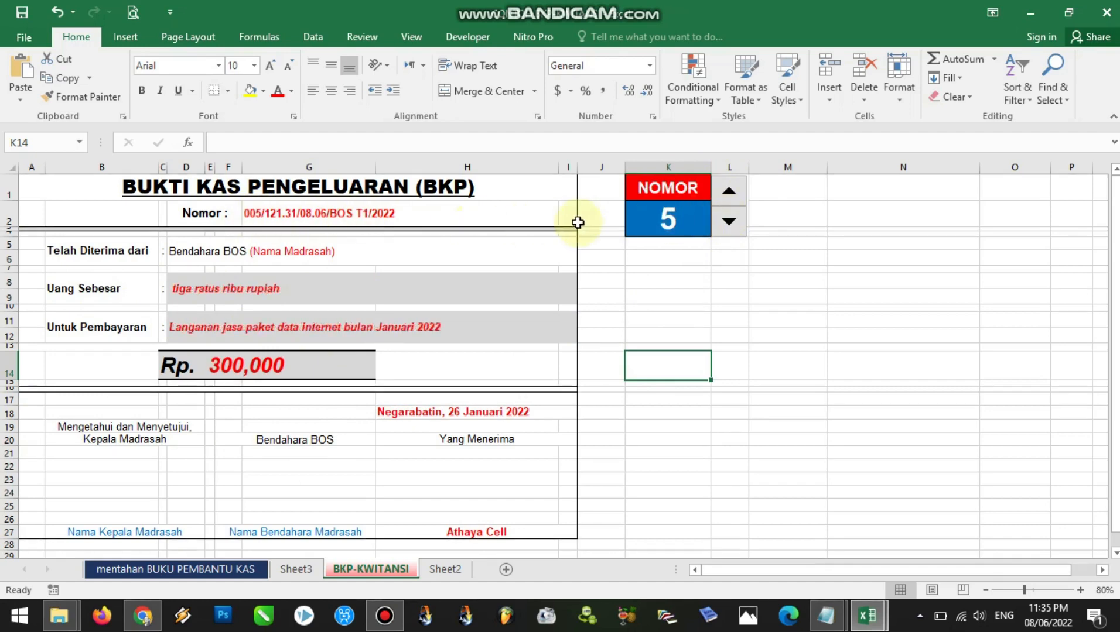
Advance the receipt number to 29 with the spinner and check the receipt fields
click(729, 192)
click(728, 192)
click(728, 192)
click(728, 193)
click(728, 192)
click(728, 192)
click(728, 192)
click(728, 192)
click(728, 192)
click(728, 192)
click(729, 192)
click(729, 192)
click(729, 192)
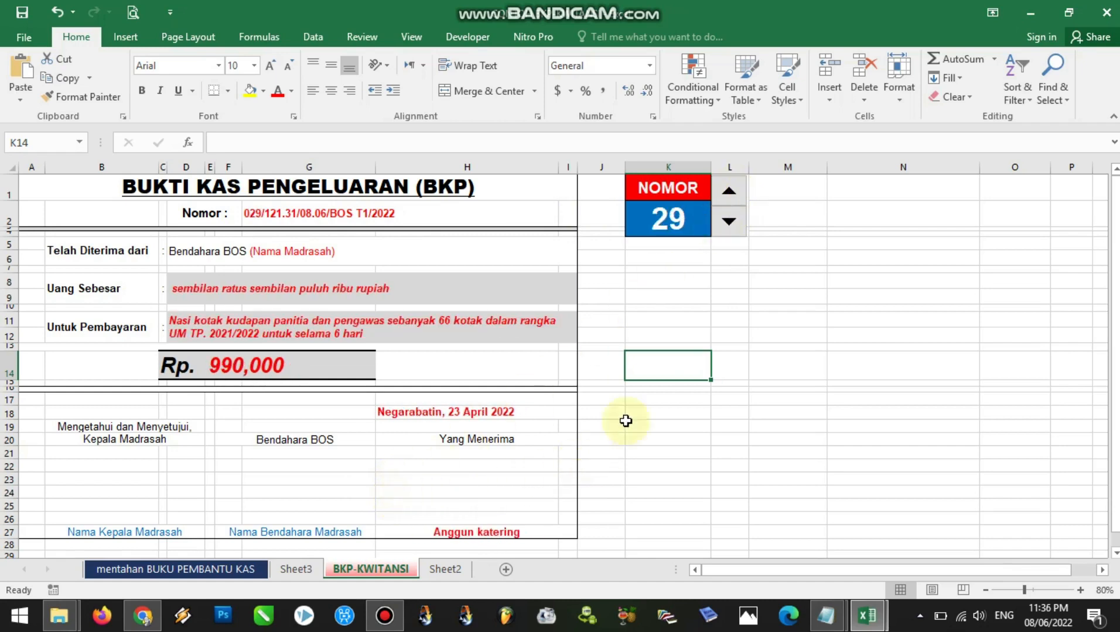
Reset the receipt number in K2 to 1
click(685, 216)
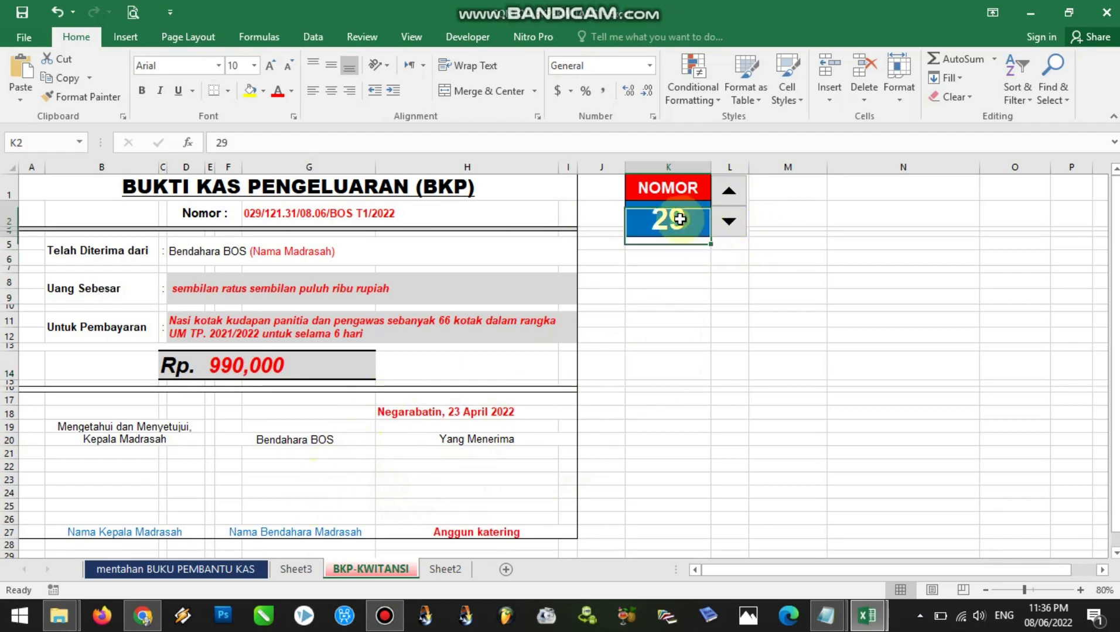
text(1)
key(Return)
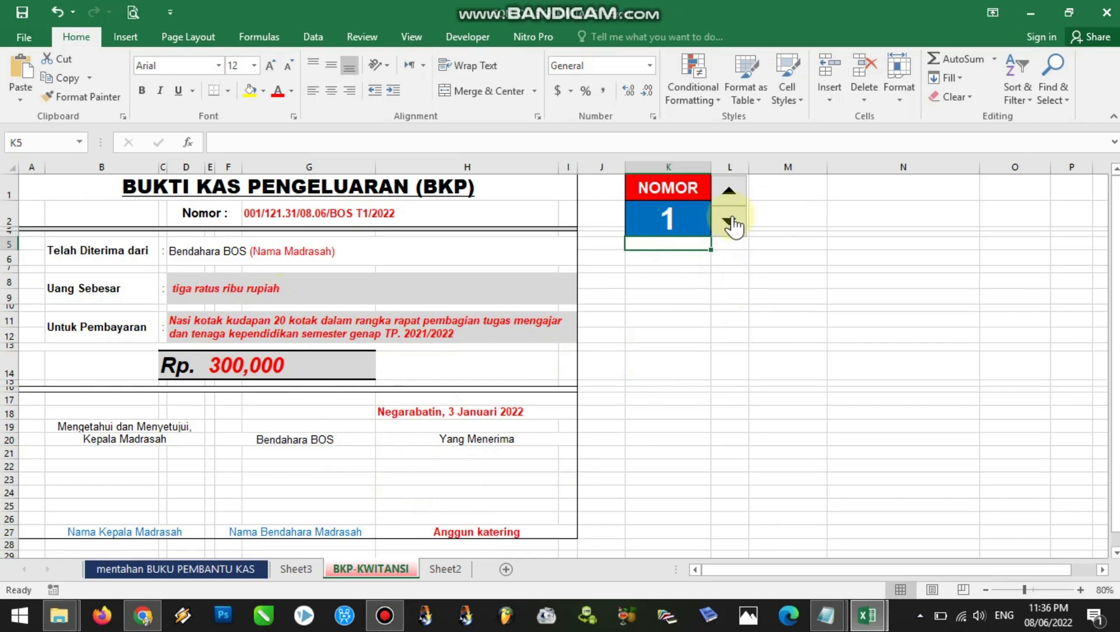
Advance the receipt number to 17 with the spinner, and set K2 to 71 to display that receipt
drag(729, 196, 729, 196)
click(684, 220)
text(71)
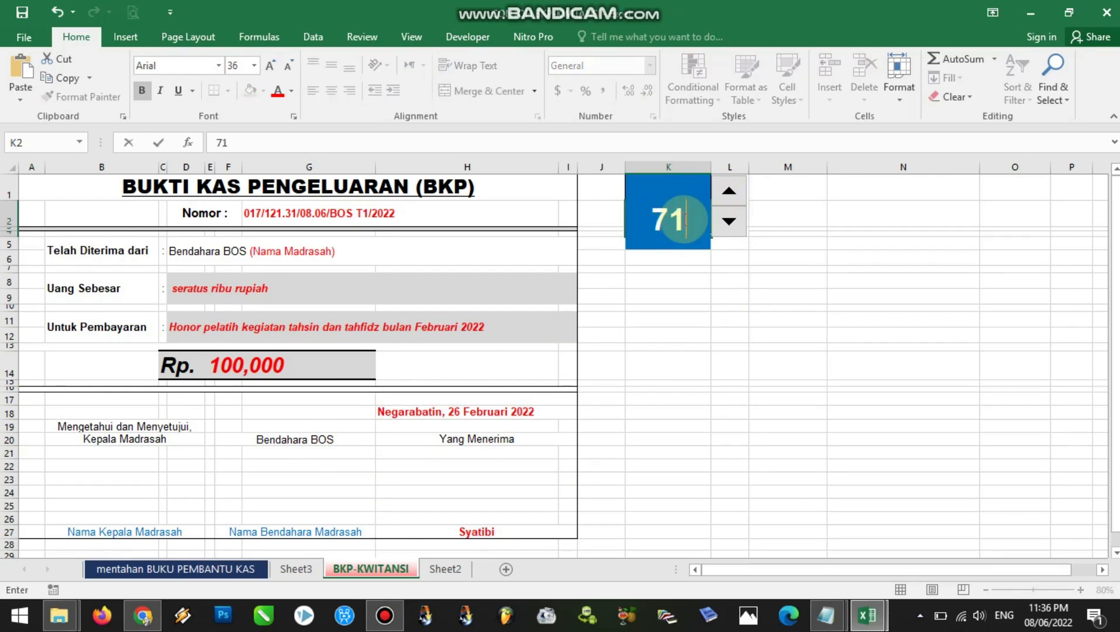
key(Return)
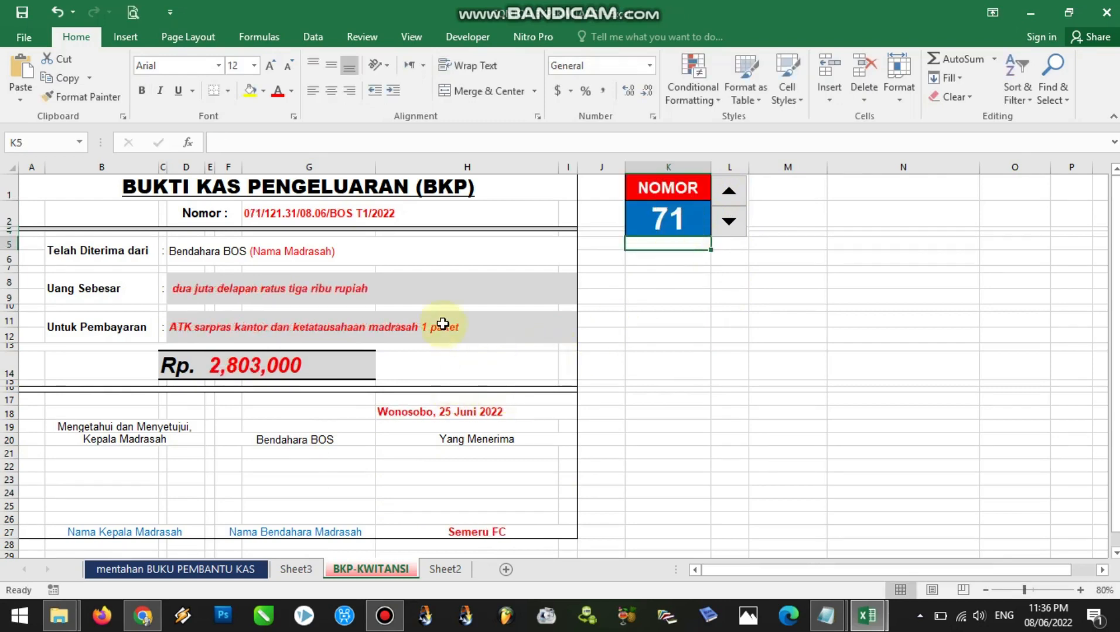
Review the lookup formulas for receipt number, amount, payment description, amount in words, place and date, and recipient on receipt 71
click(259, 215)
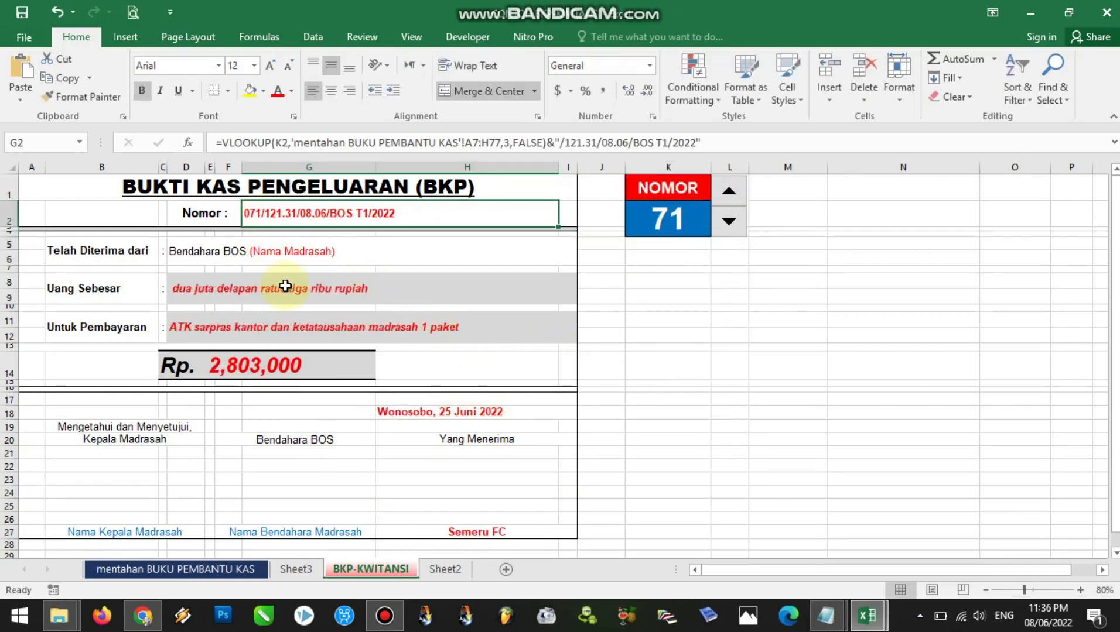
click(287, 365)
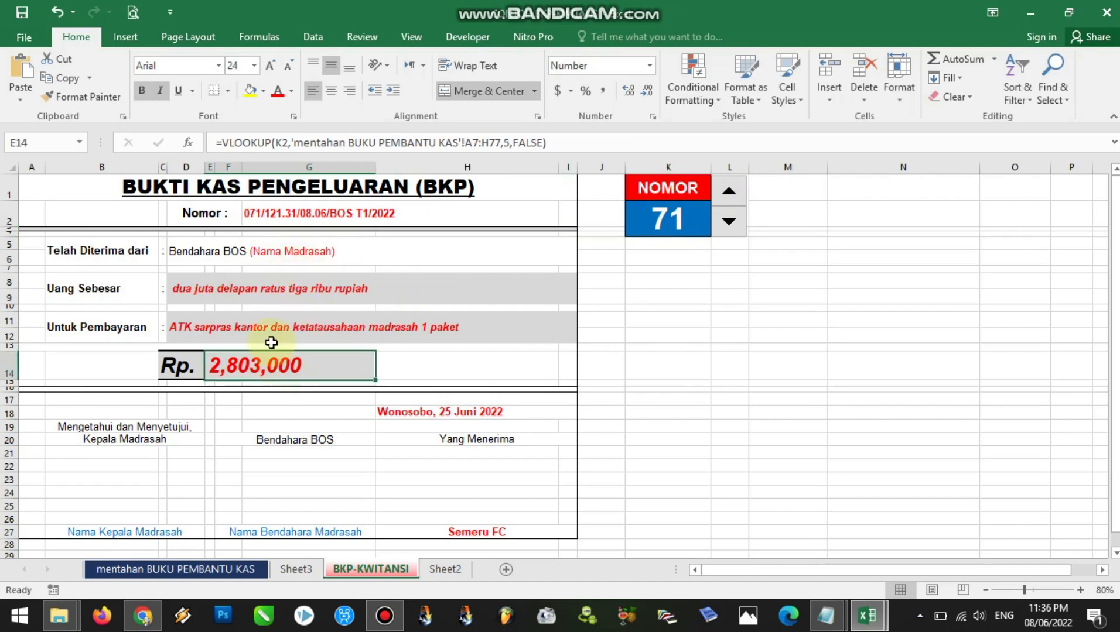
click(271, 329)
click(273, 293)
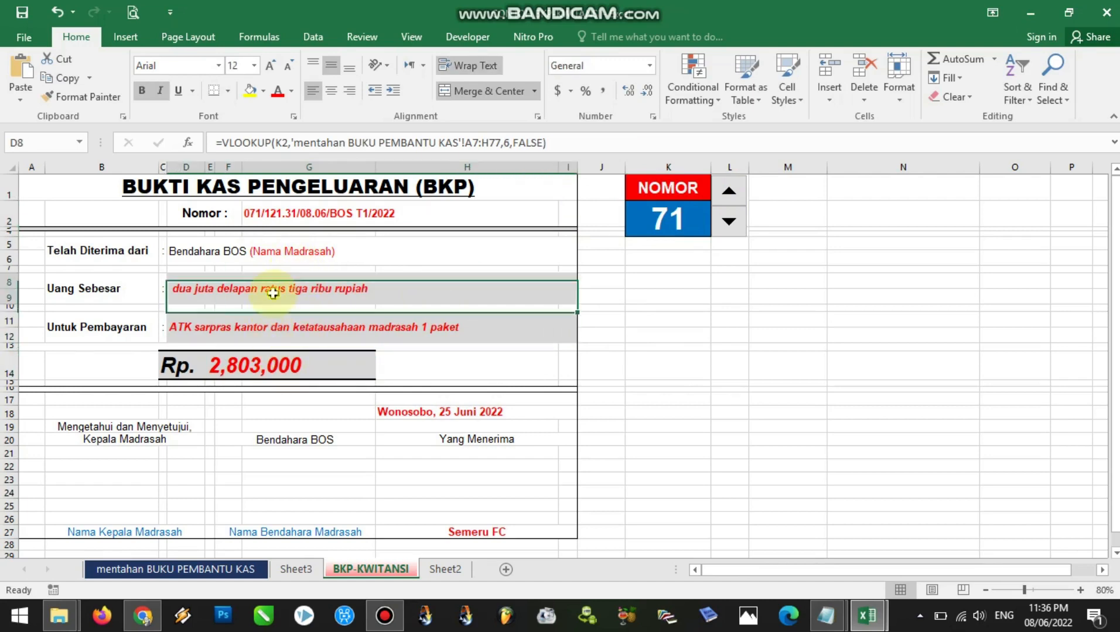
click(273, 329)
click(270, 368)
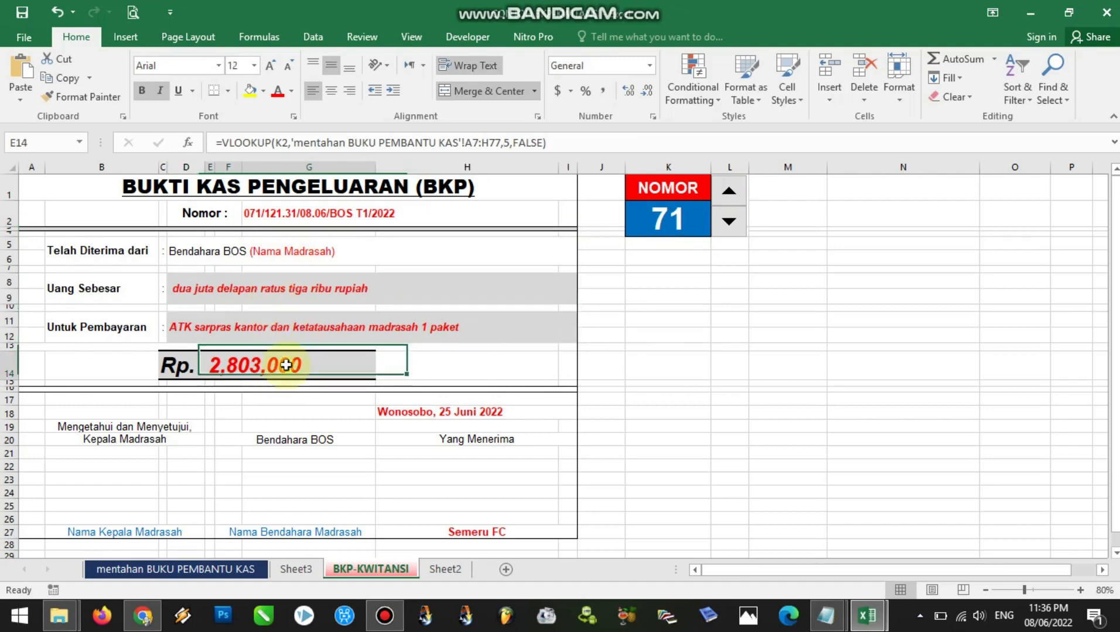
click(446, 412)
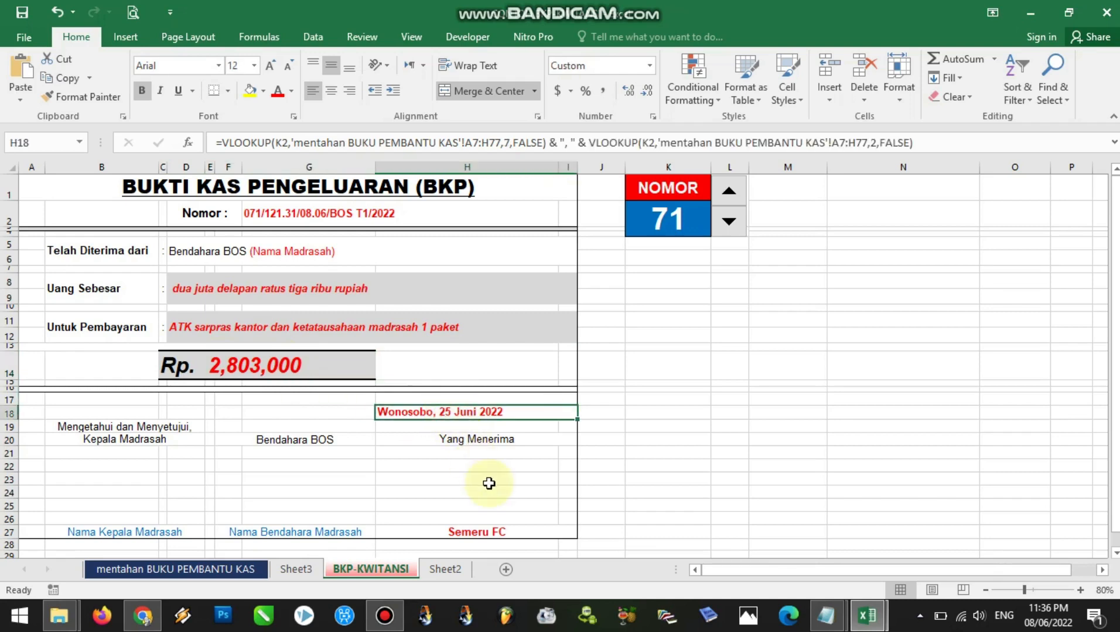
click(496, 534)
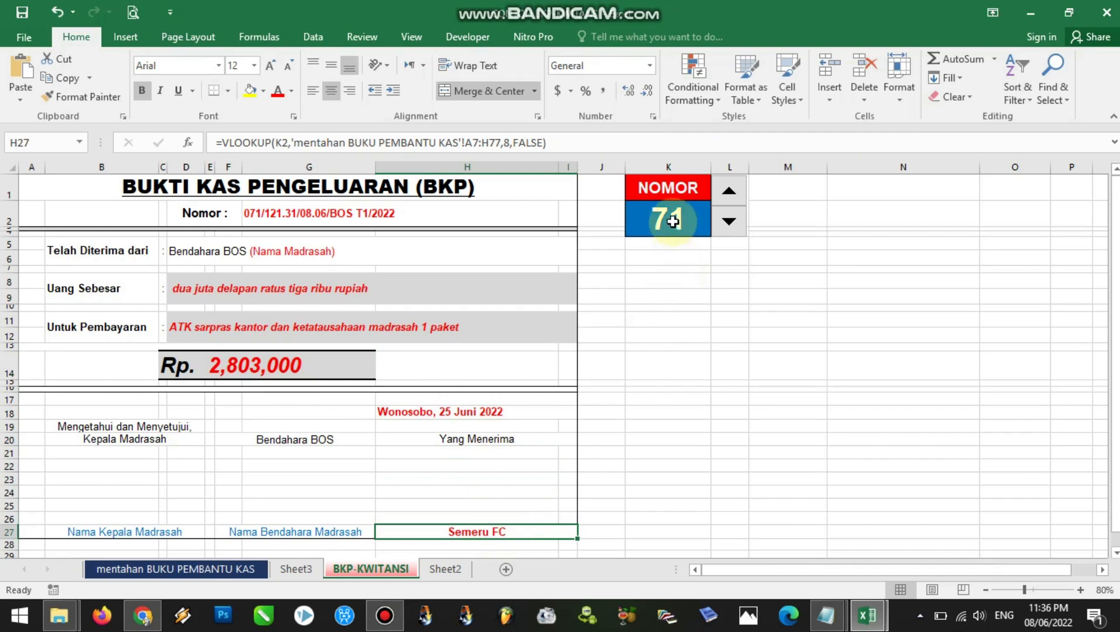
Try receipt number 72, check the last filled cash book rows, and return the receipt to number 71
click(728, 192)
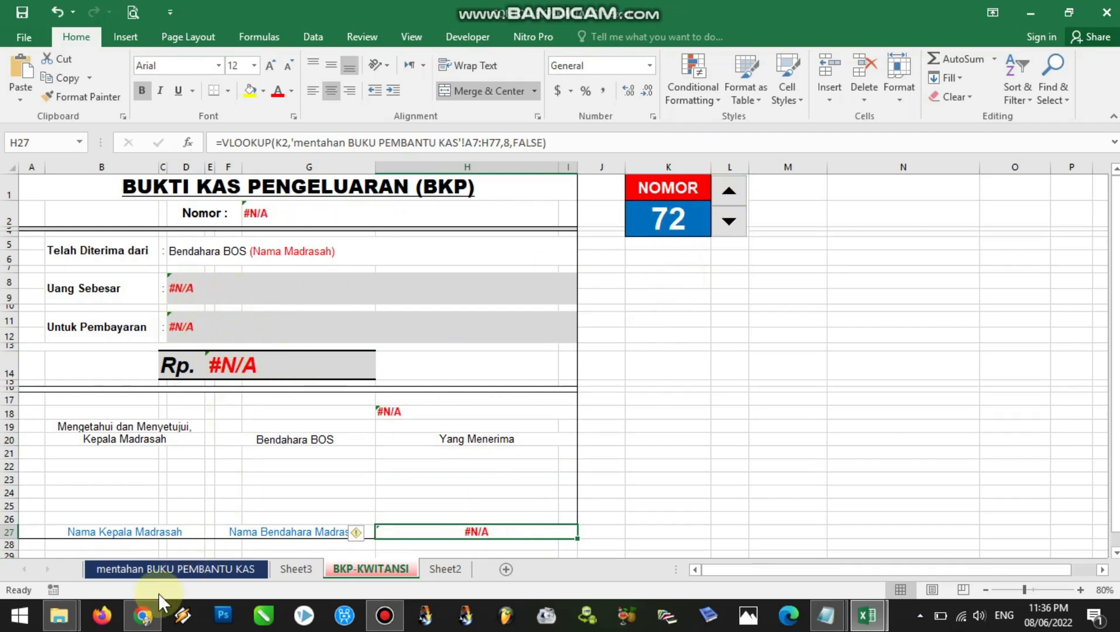
click(158, 572)
drag(1115, 313, 1115, 496)
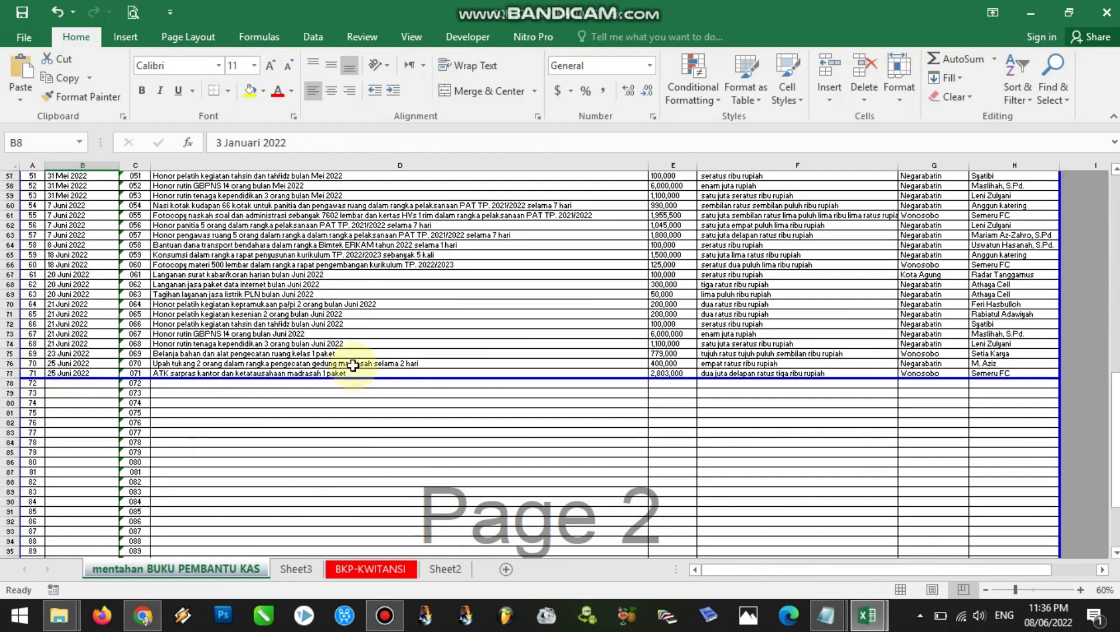
click(375, 569)
click(729, 223)
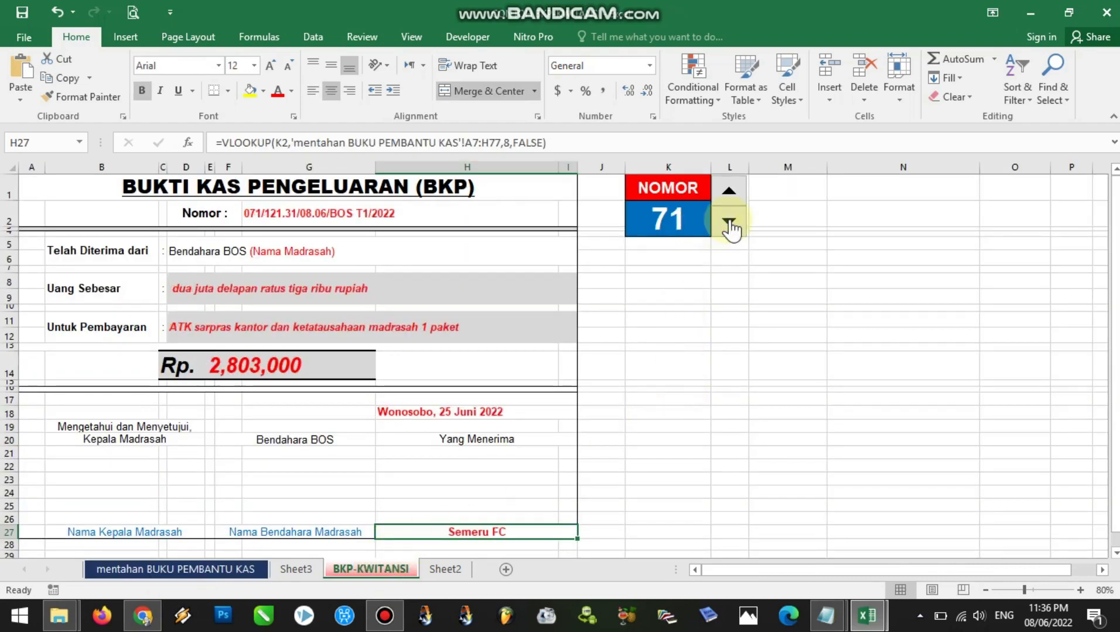
Set the receipt number in K2 back to 1
click(678, 355)
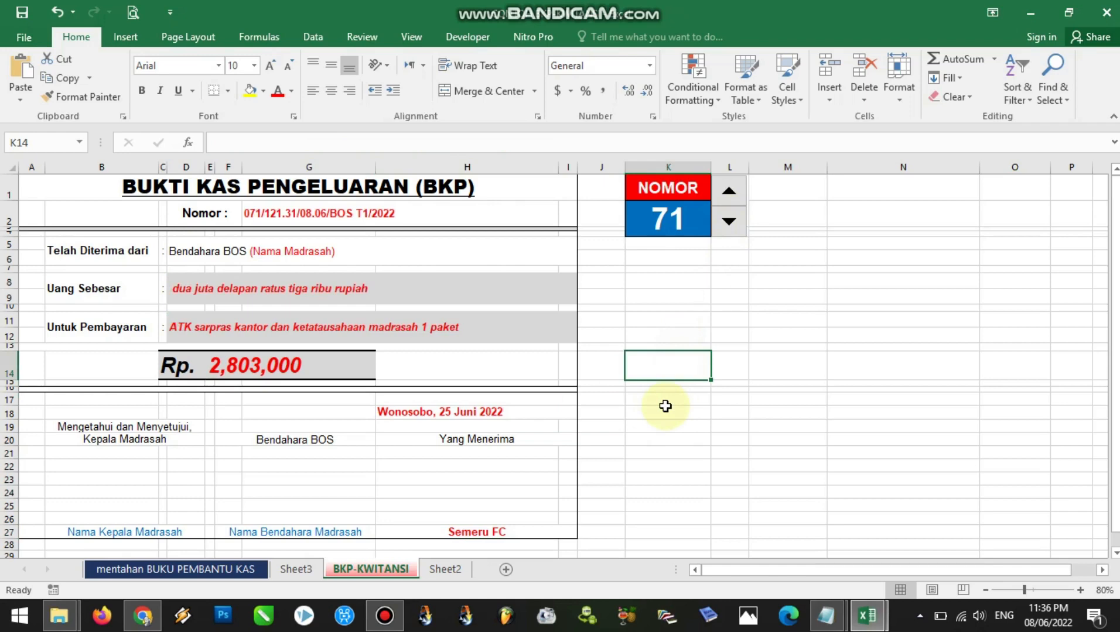
click(650, 287)
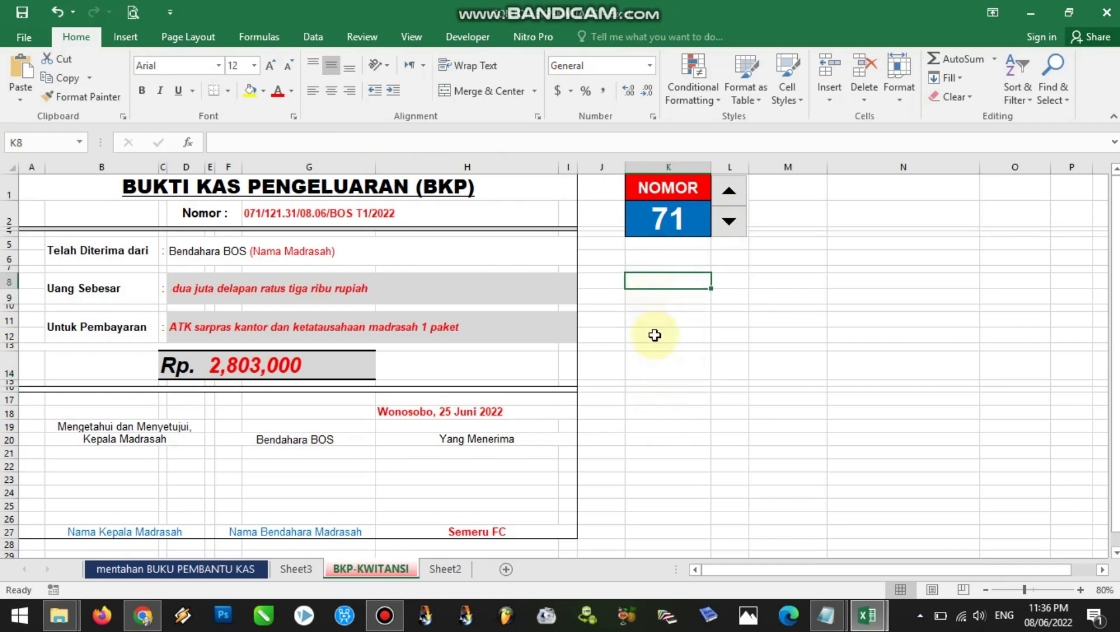
click(683, 222)
text(1)
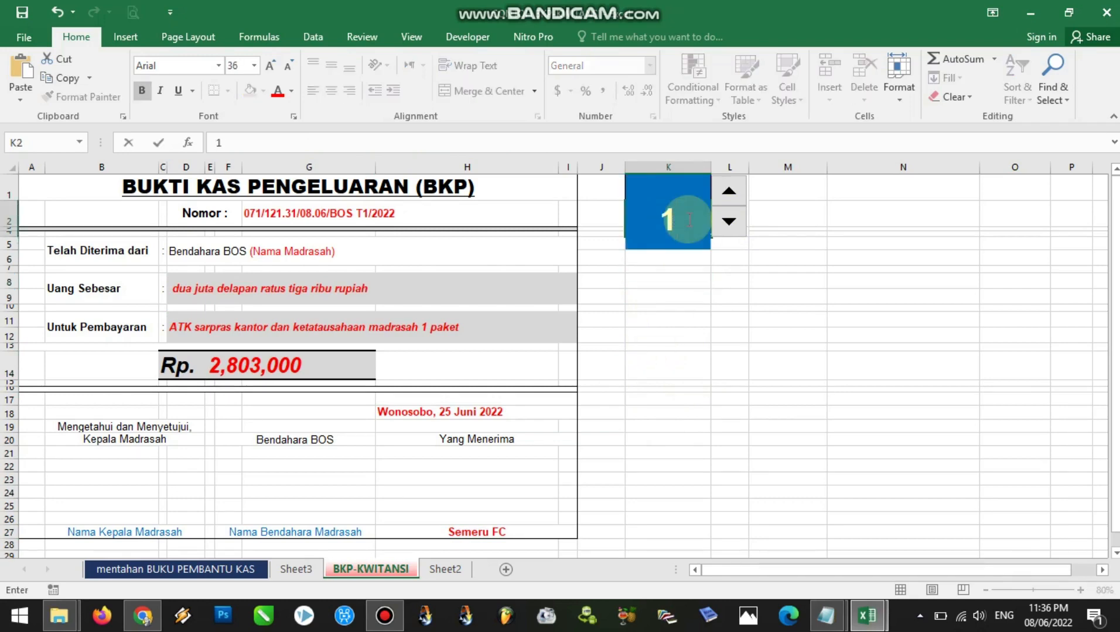
key(Return)
click(676, 323)
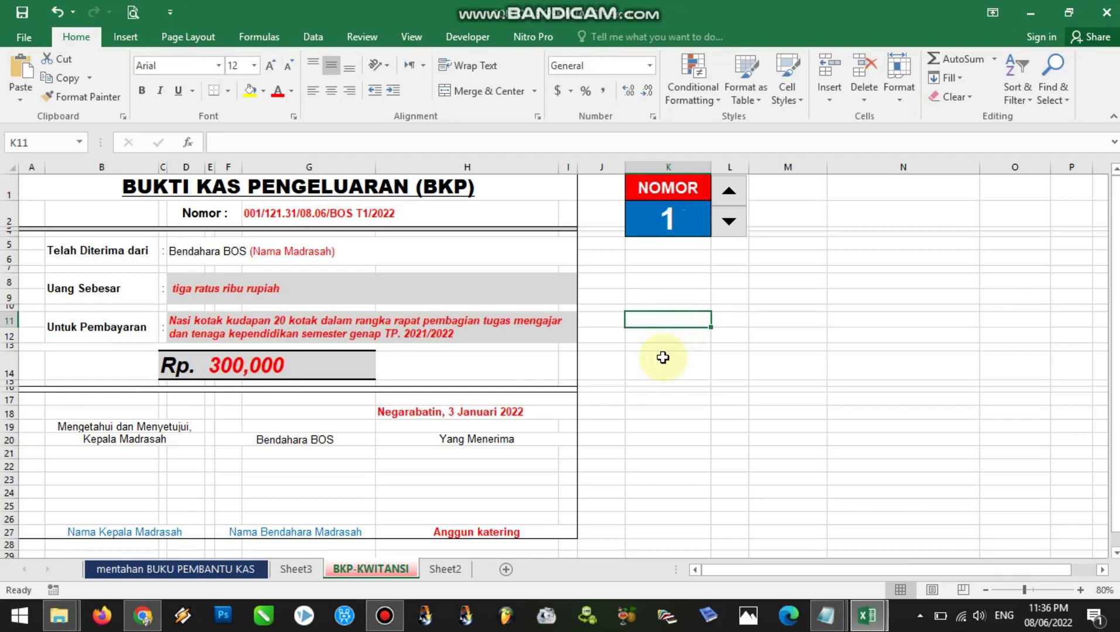
Check the print preview of receipt 1 and return to the BKP-KWITANSI sheet without printing
key(ctrl+p)
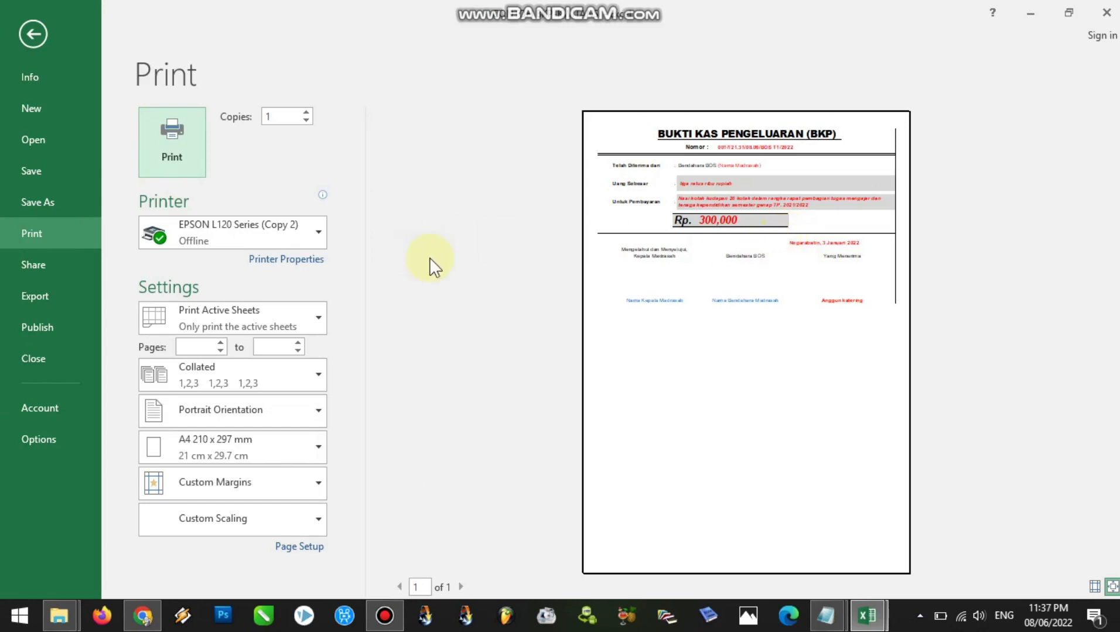
click(33, 34)
click(667, 451)
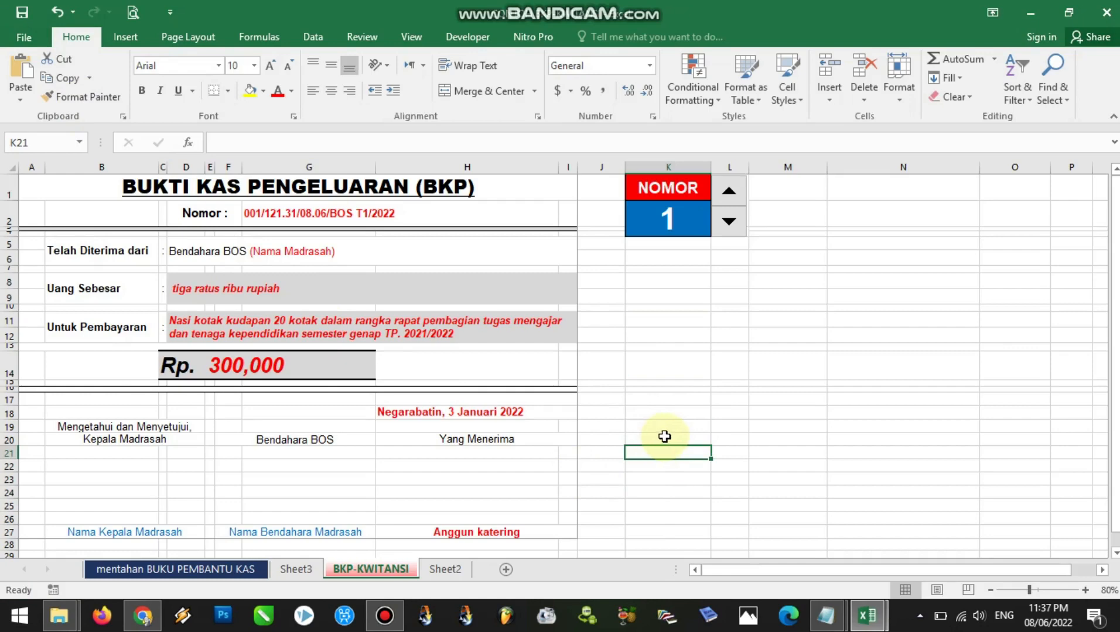
click(1115, 385)
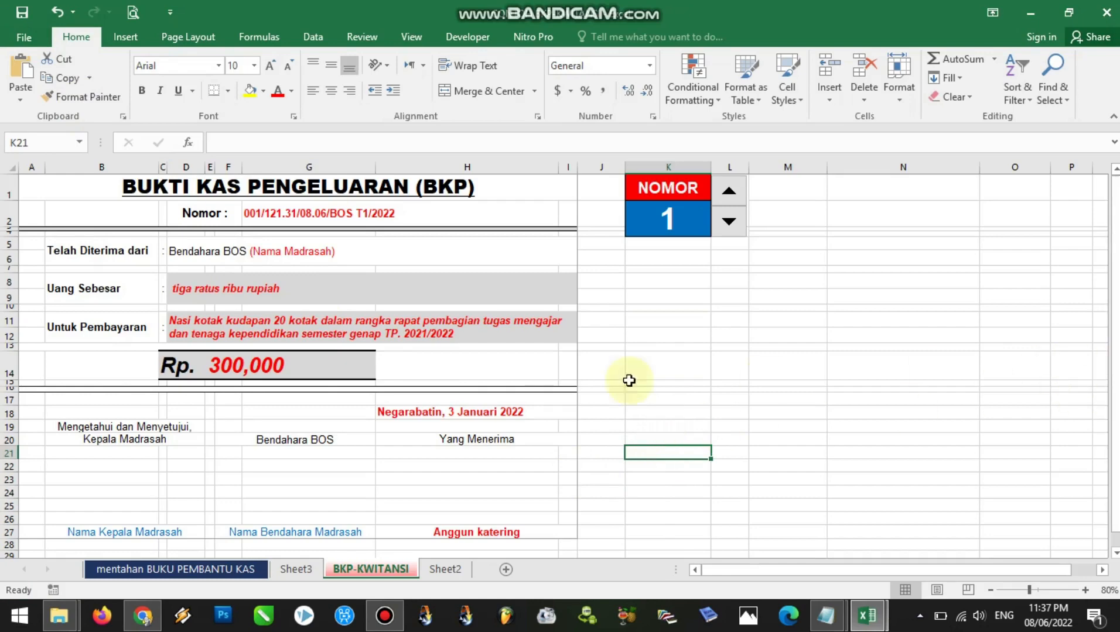